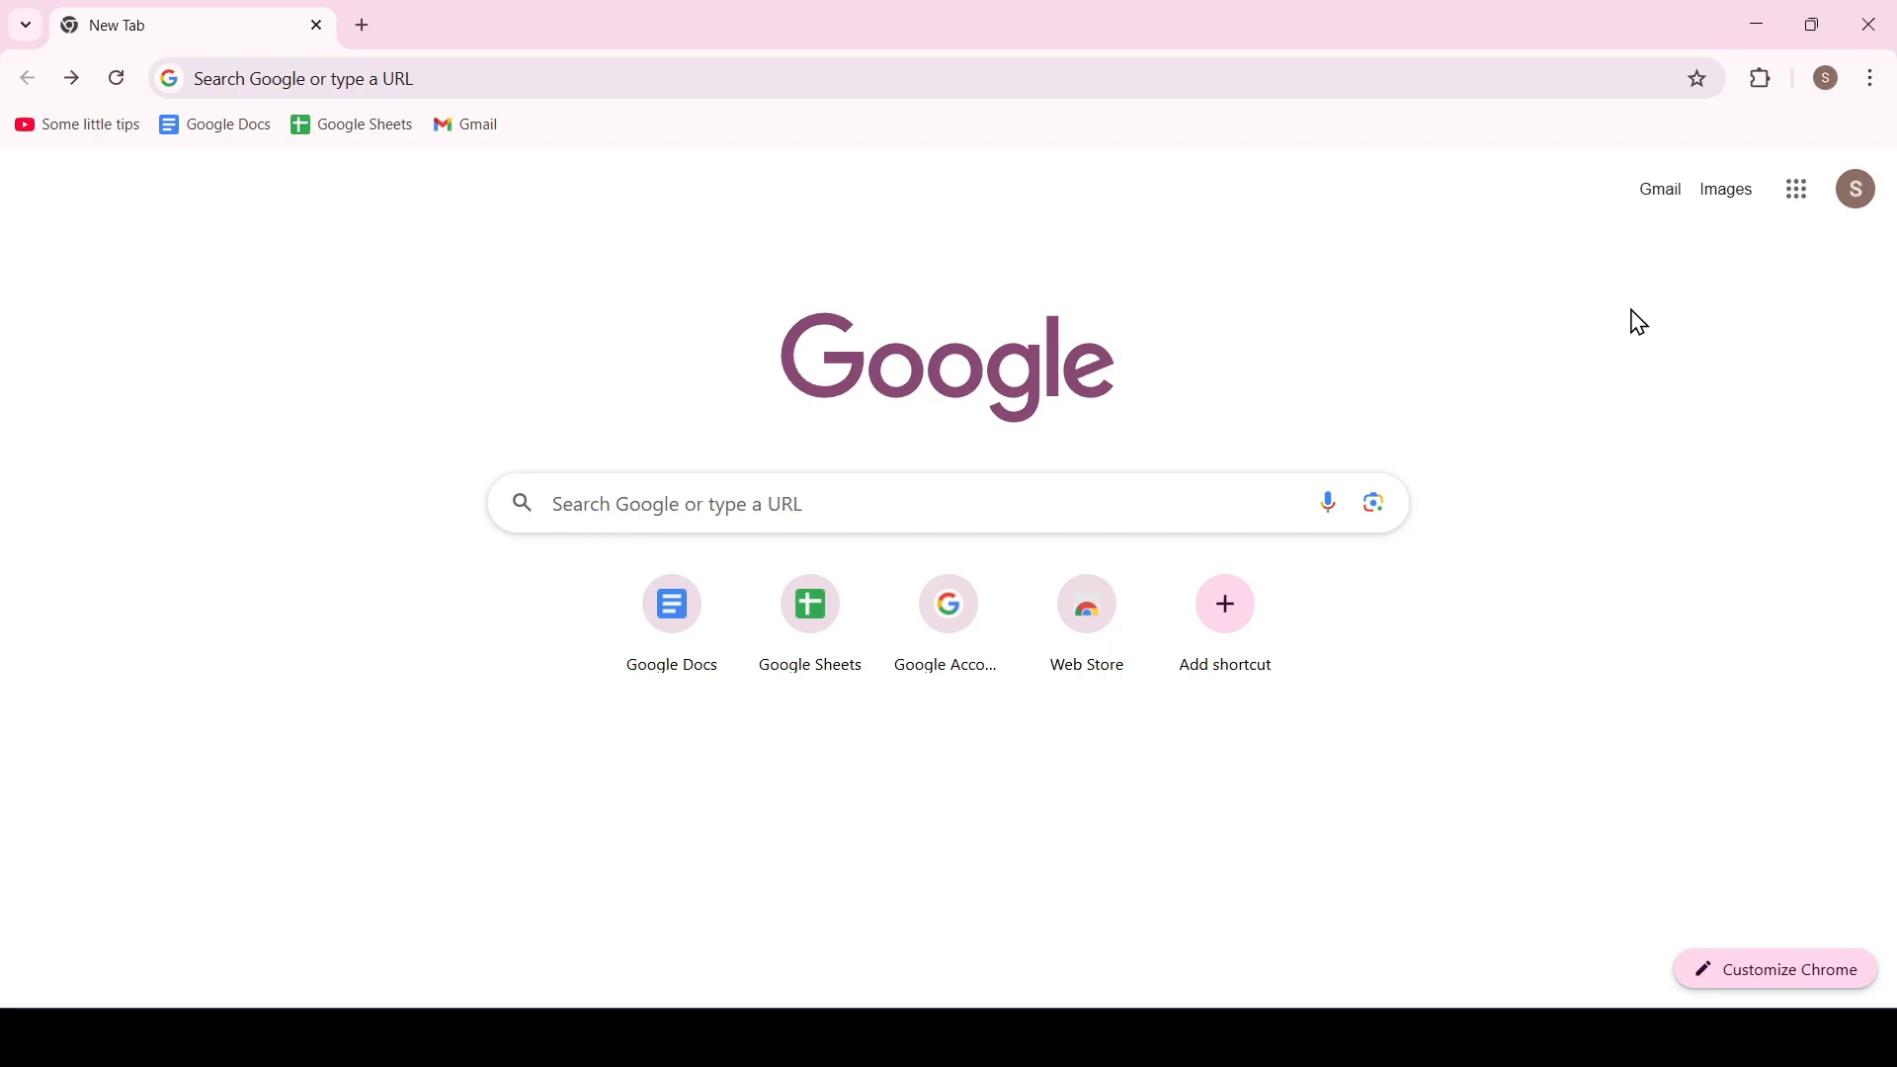
Open Google Forms from the Google apps list and create a blank form
left_click(1801, 198)
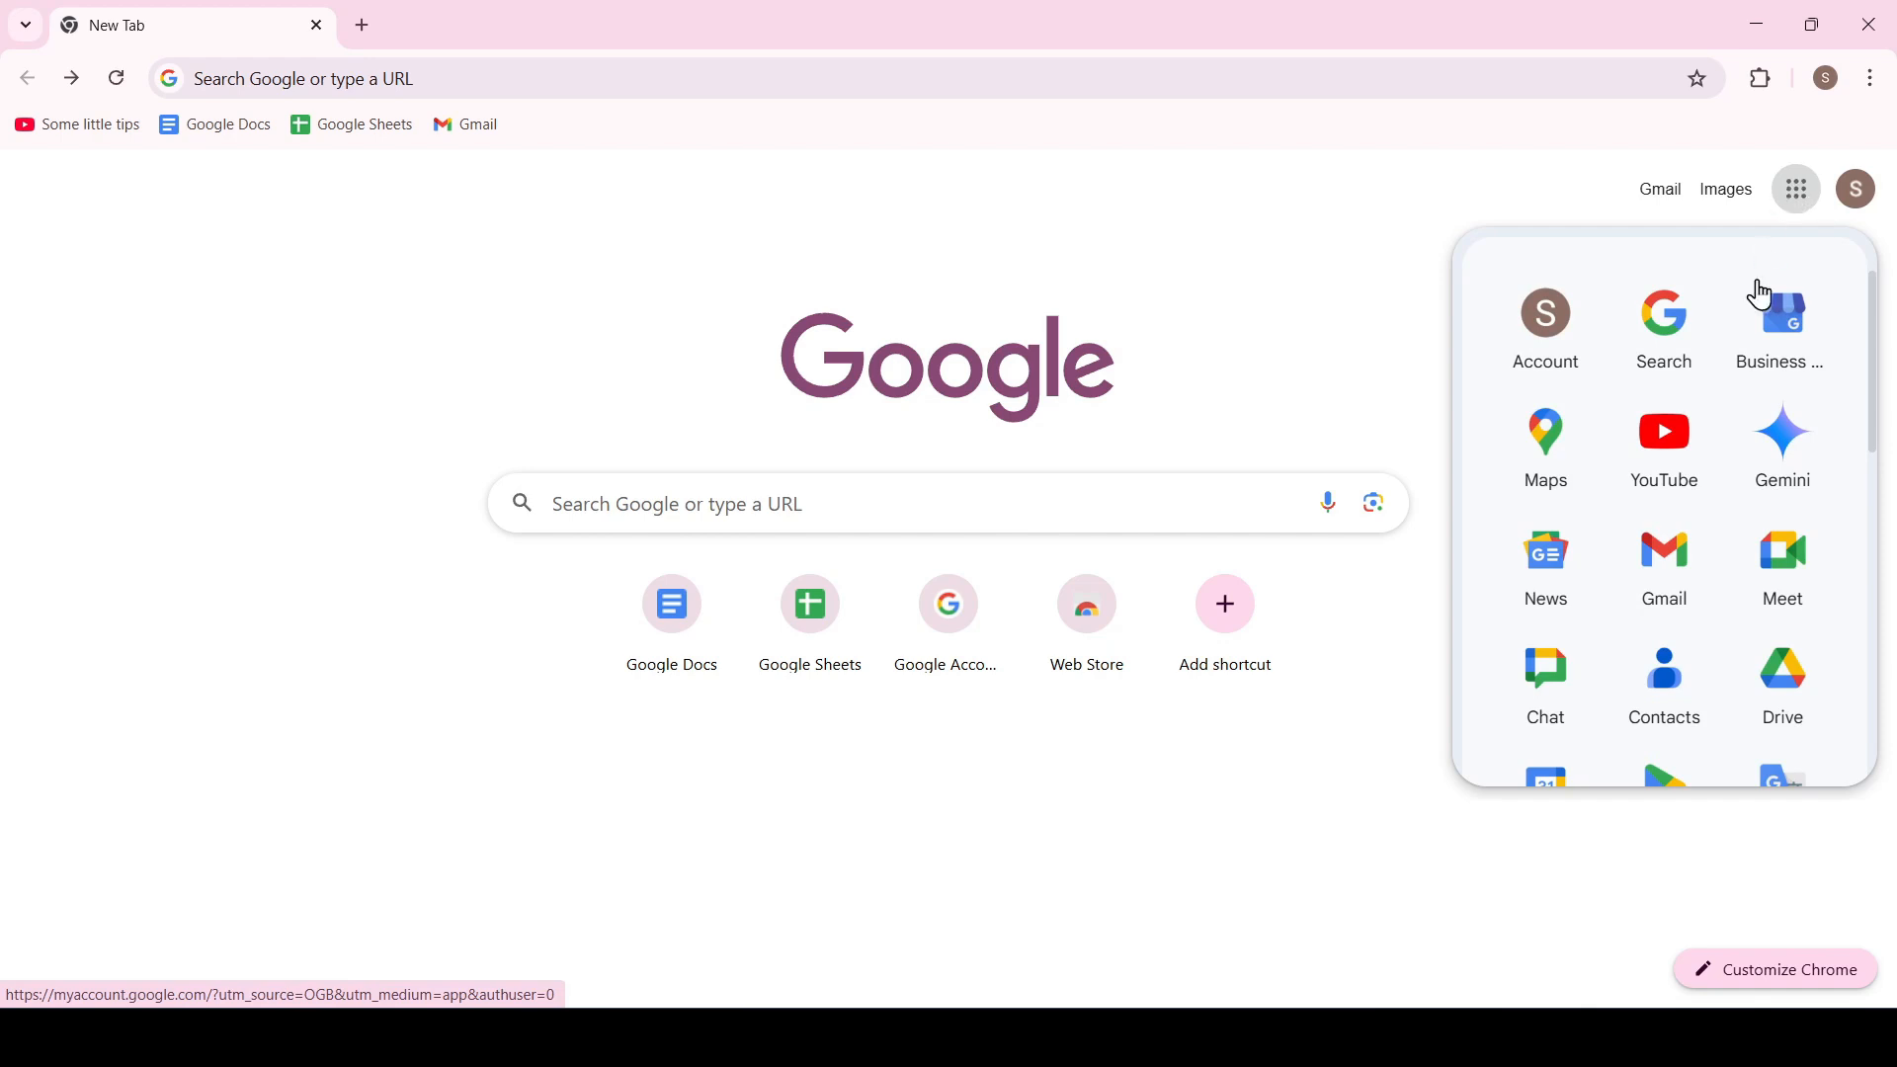
scroll(1851, 355, "down", 6)
scroll(1854, 356, "down", 5)
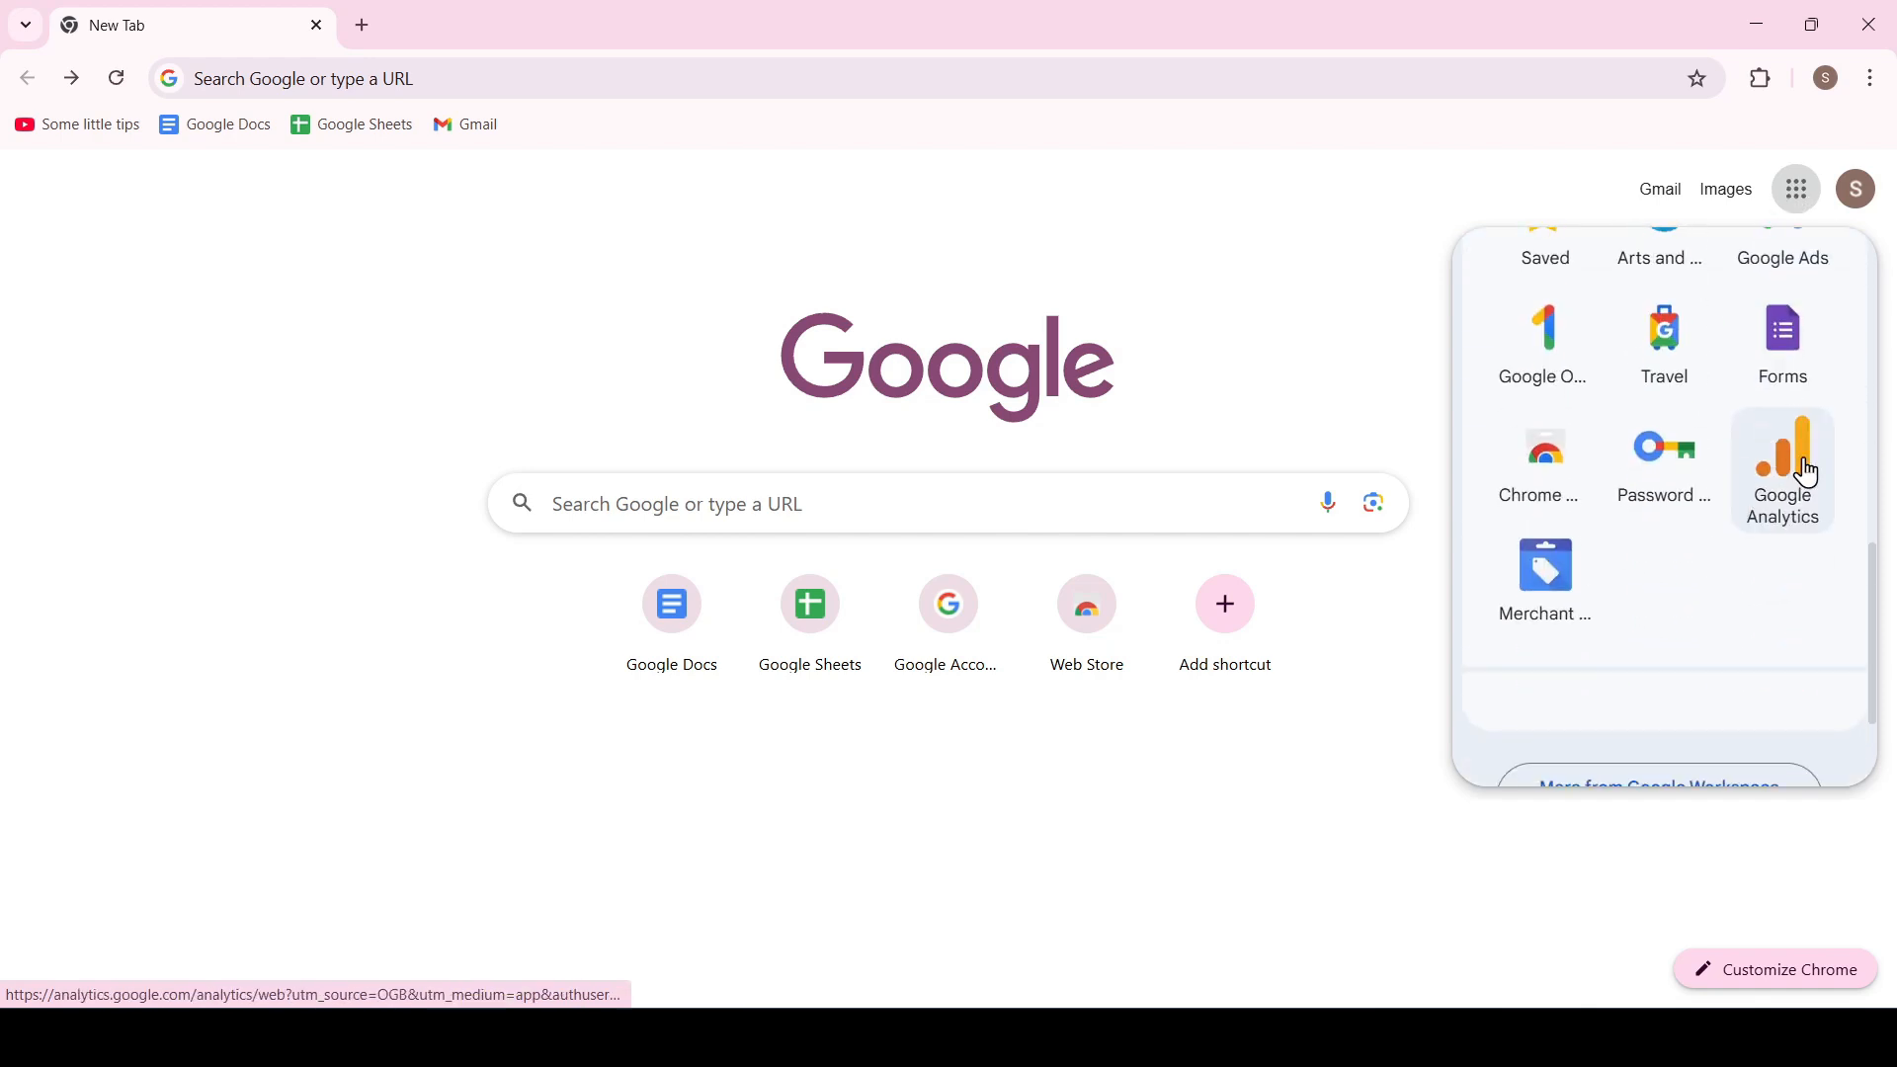
left_click(1797, 341)
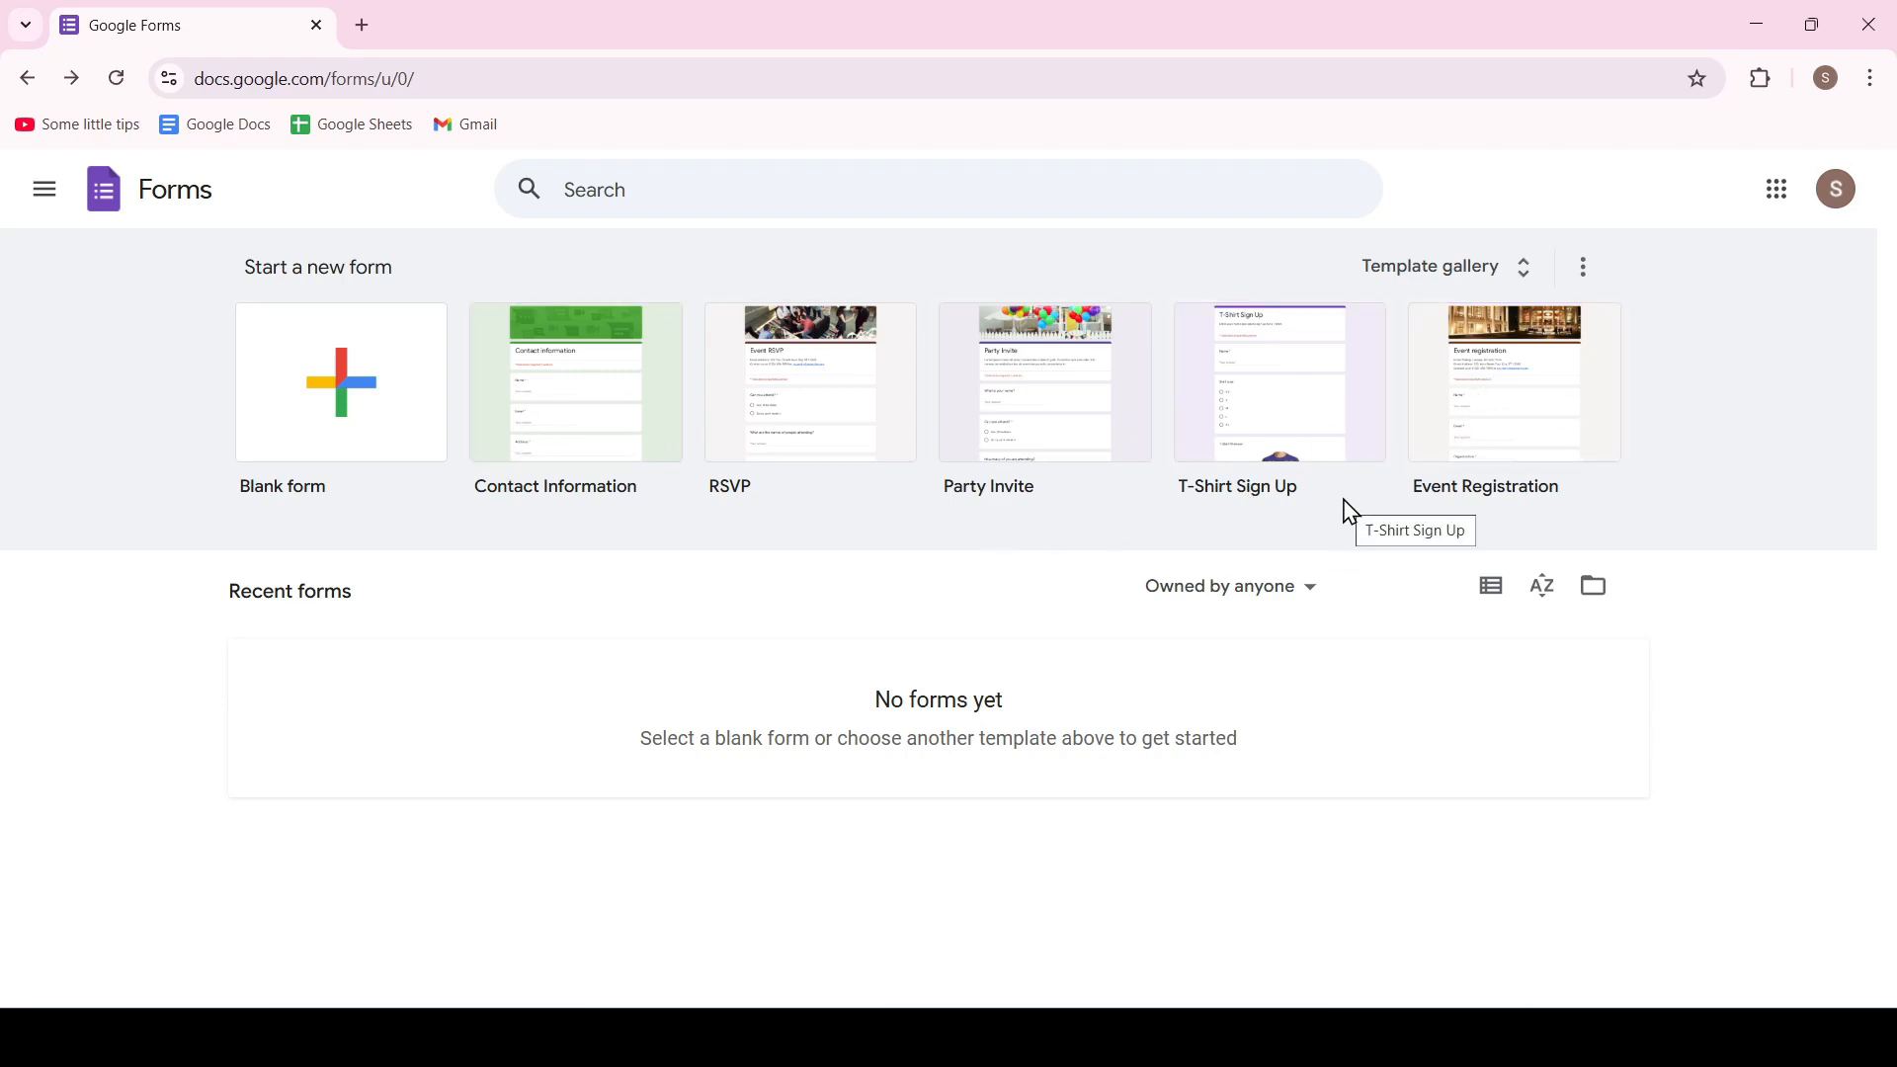
left_click(370, 396)
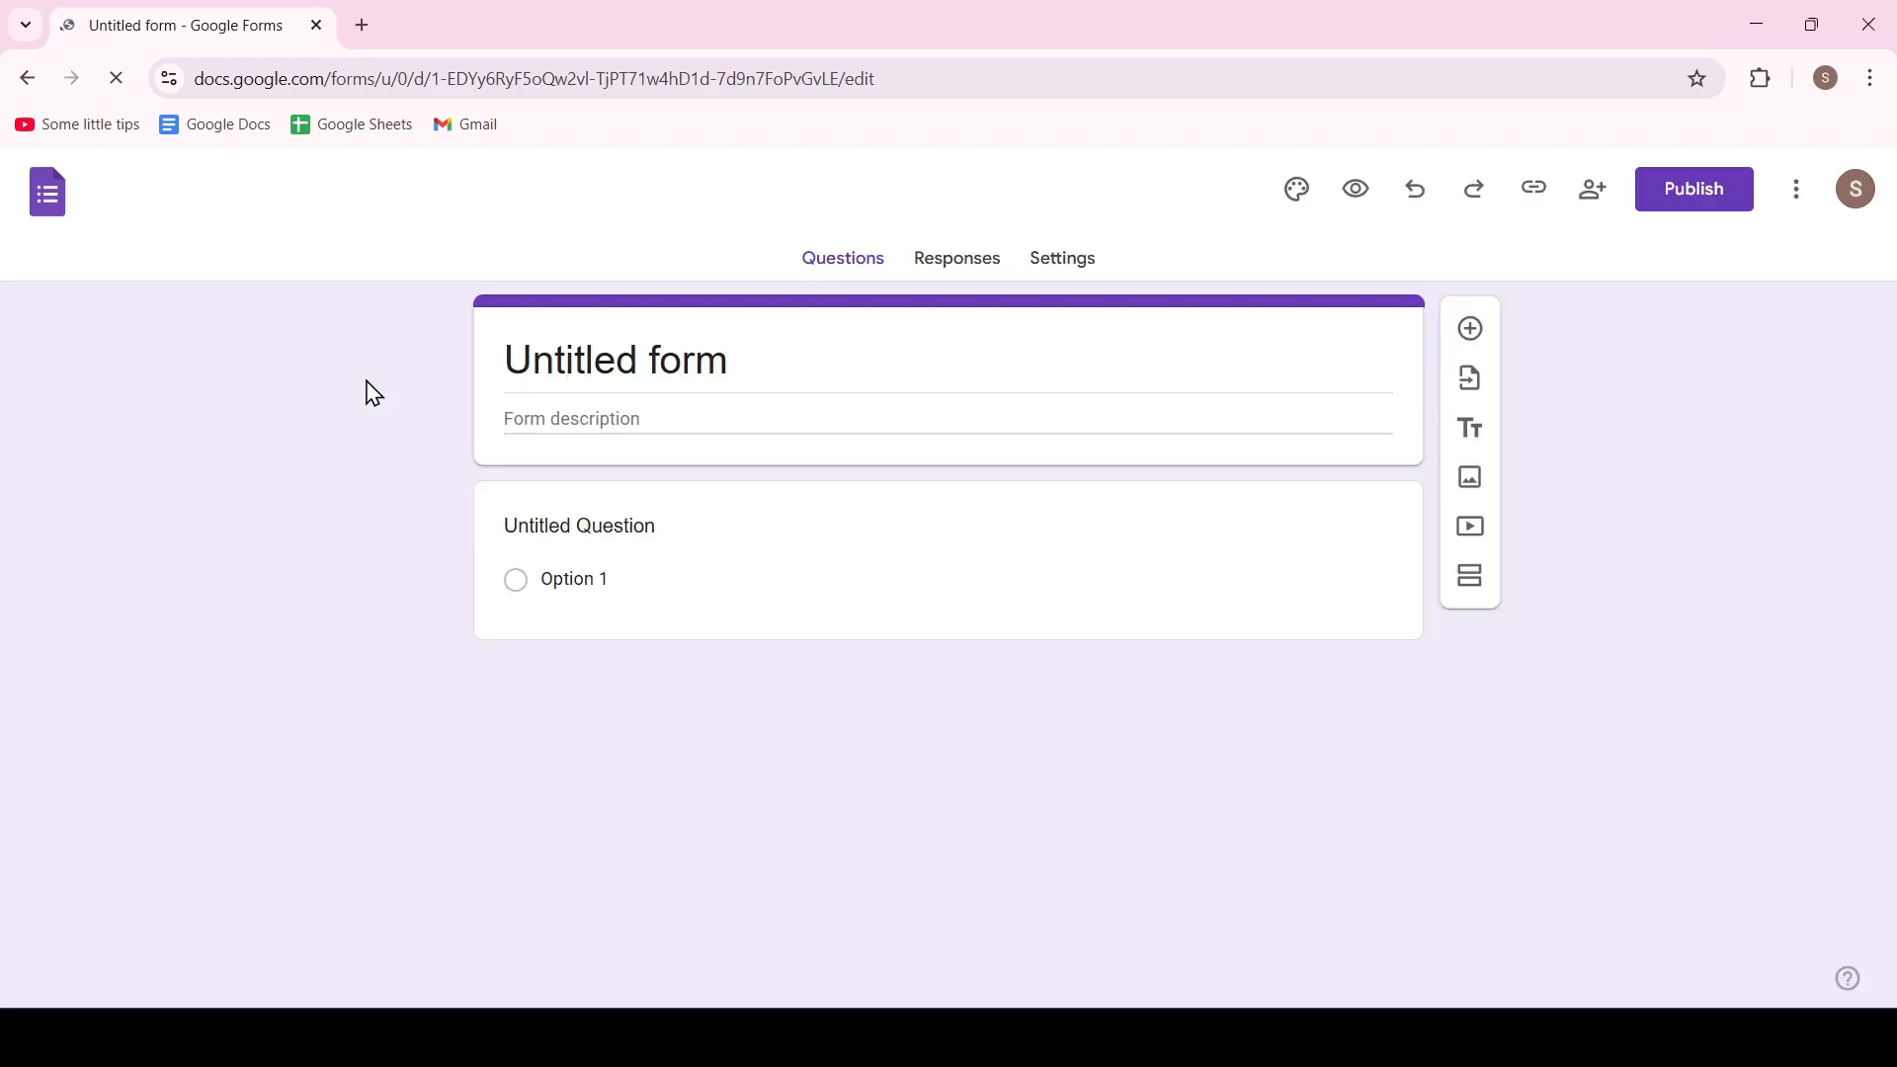
Create another blank form in a new browser tab using the address form.new
left_click(366, 24)
left_click(511, 71)
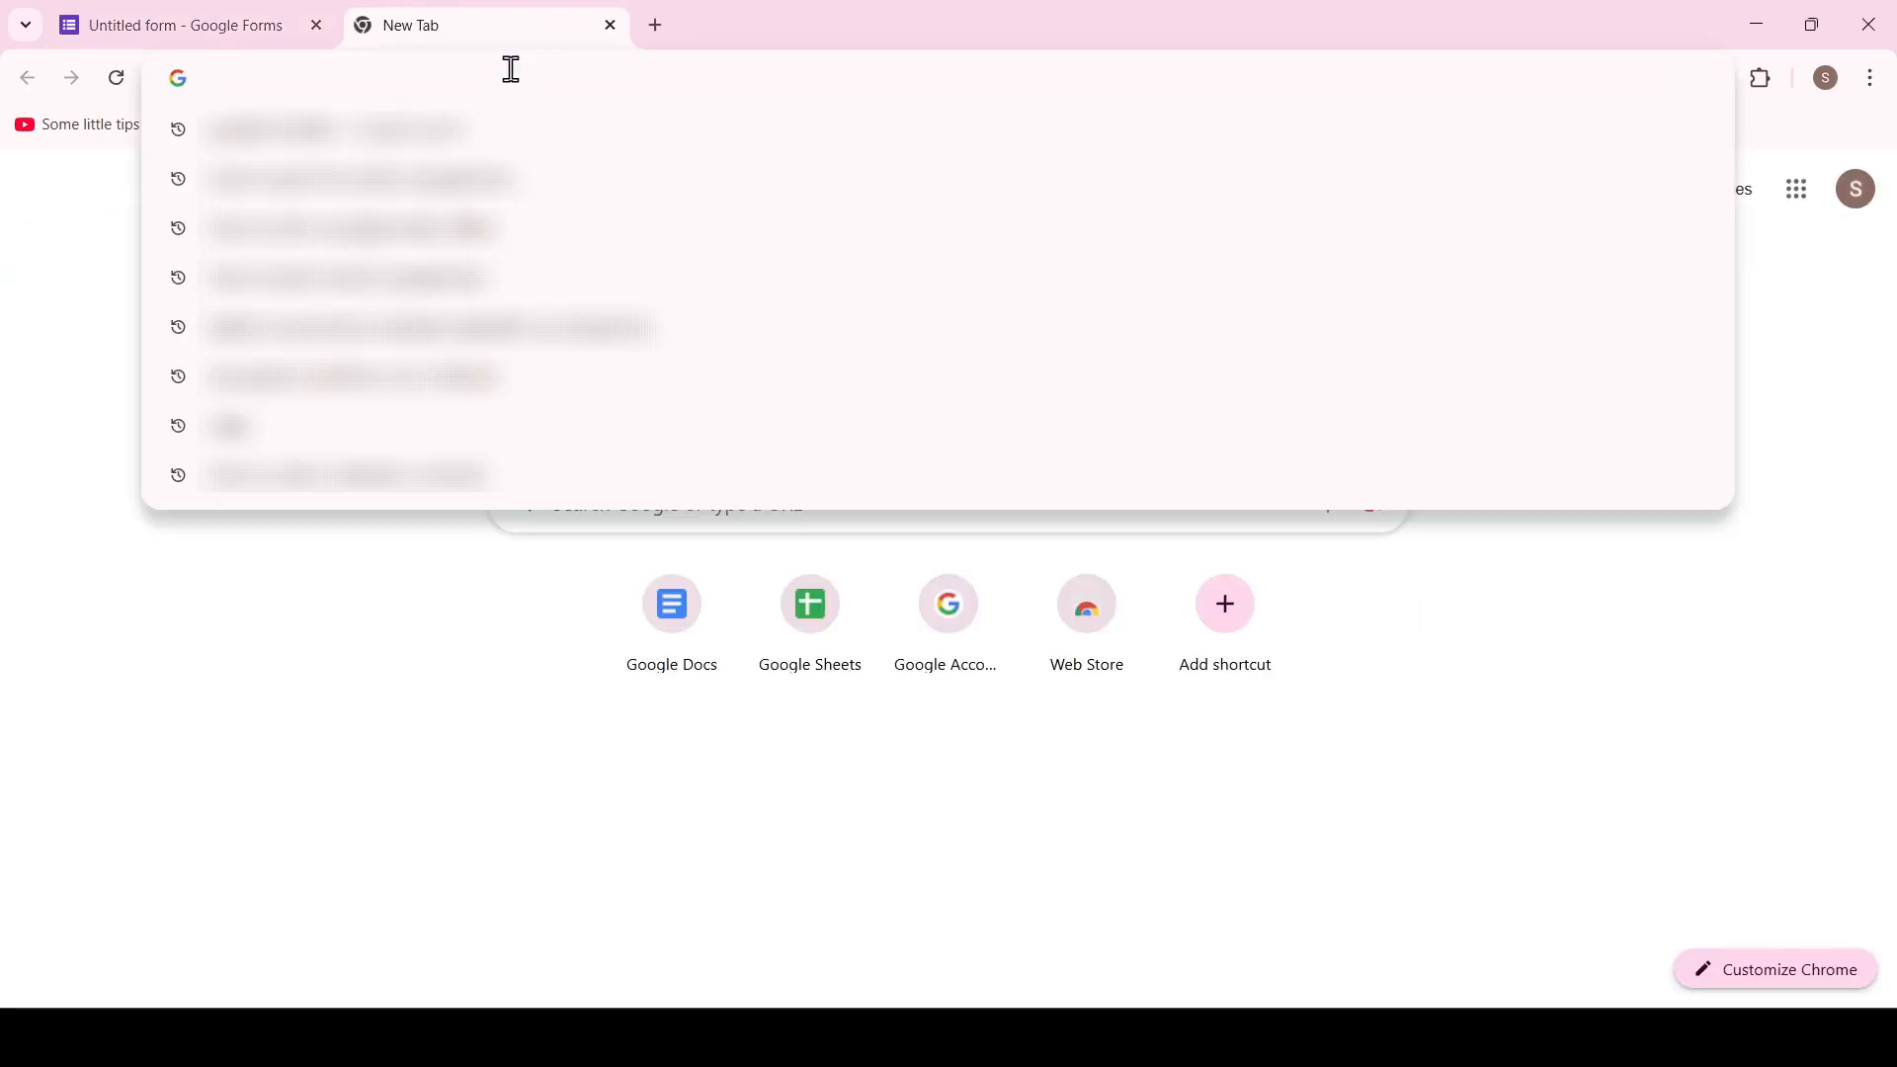
type("form.new")
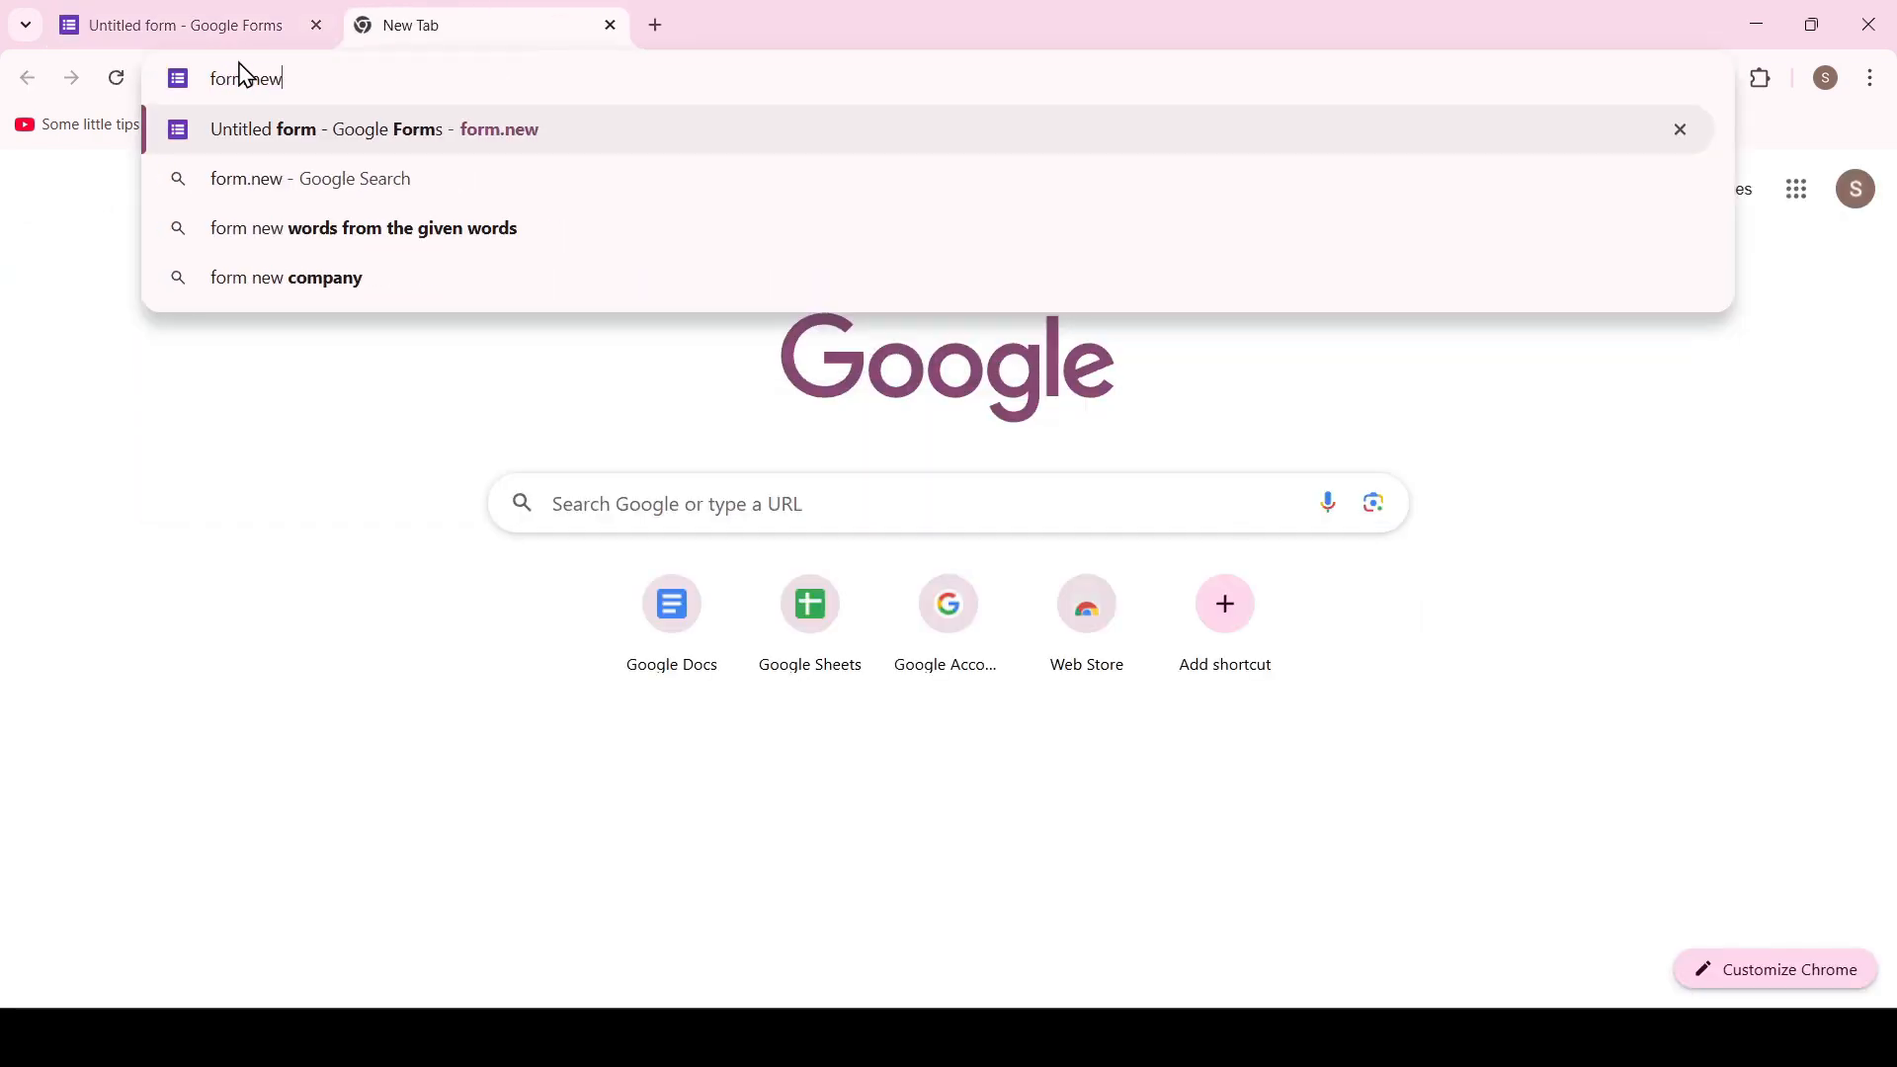
key("Return")
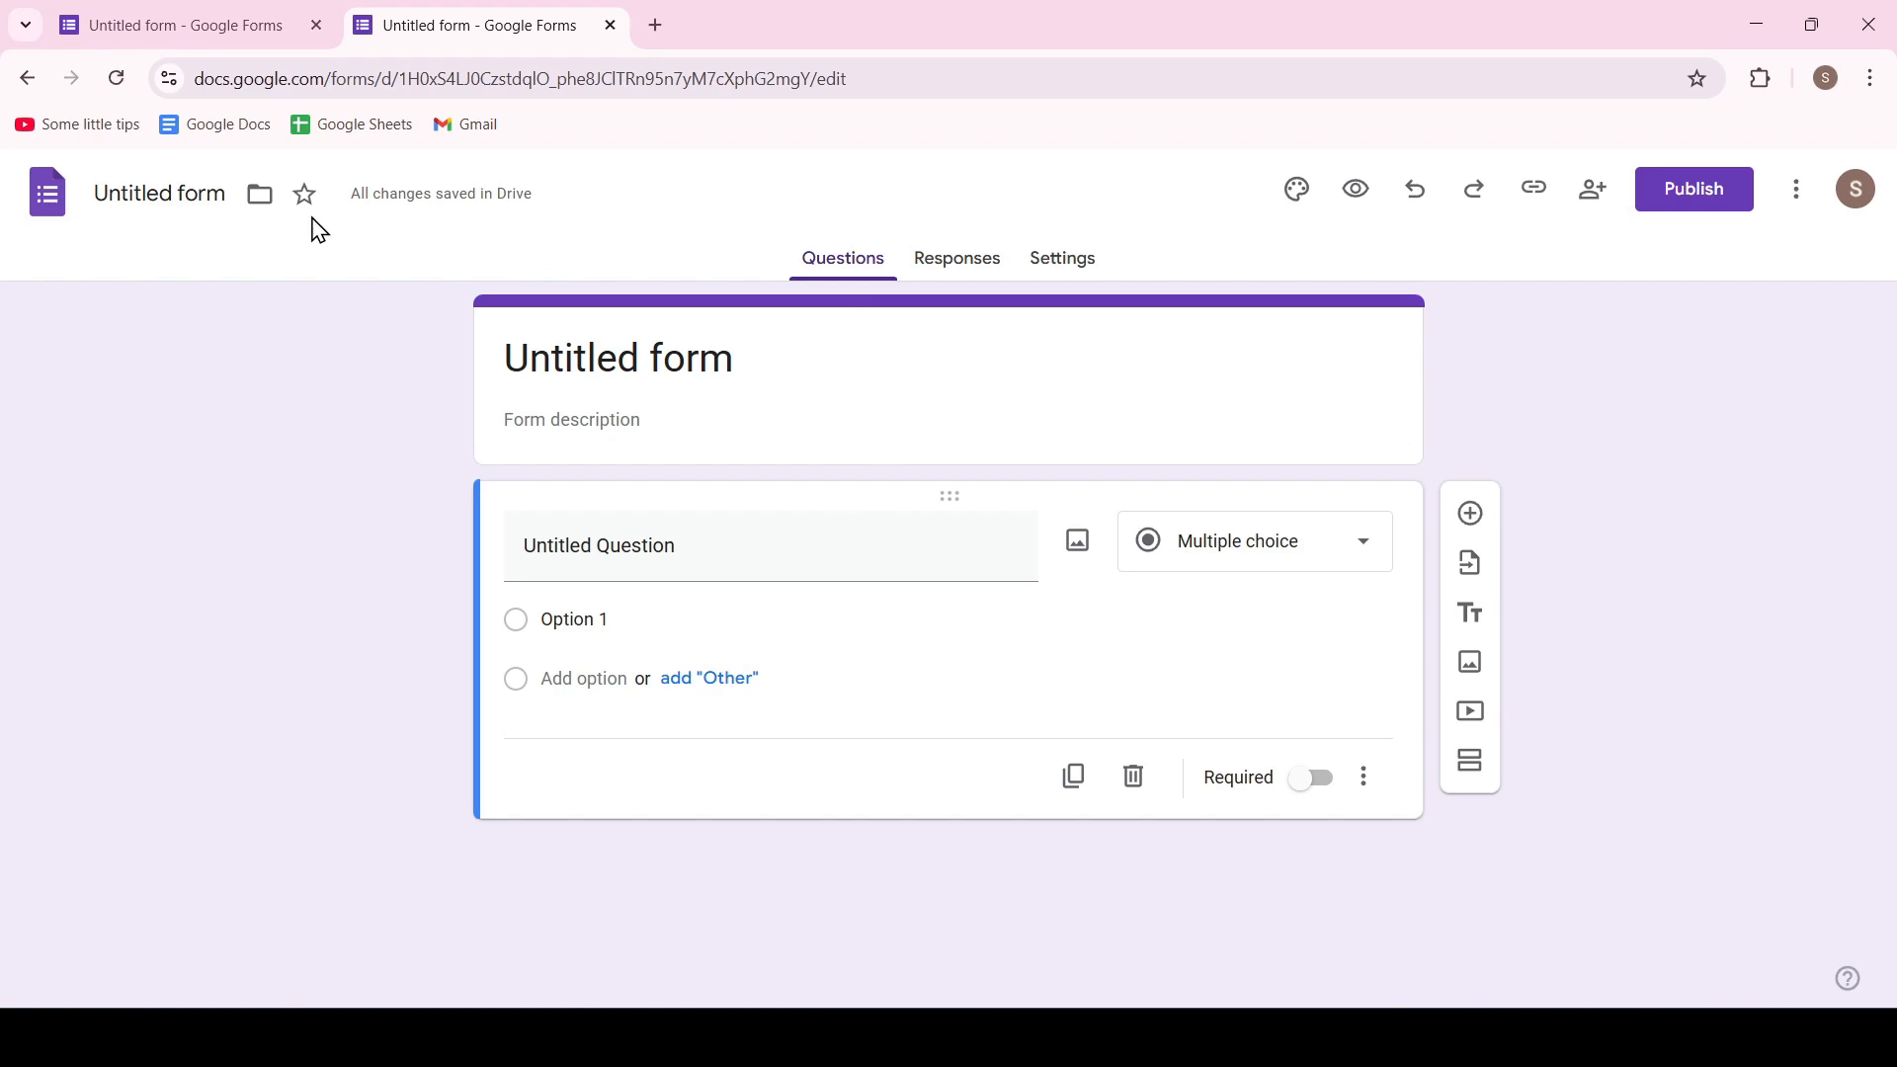
Rename the form file as "New form"
left_click(193, 201)
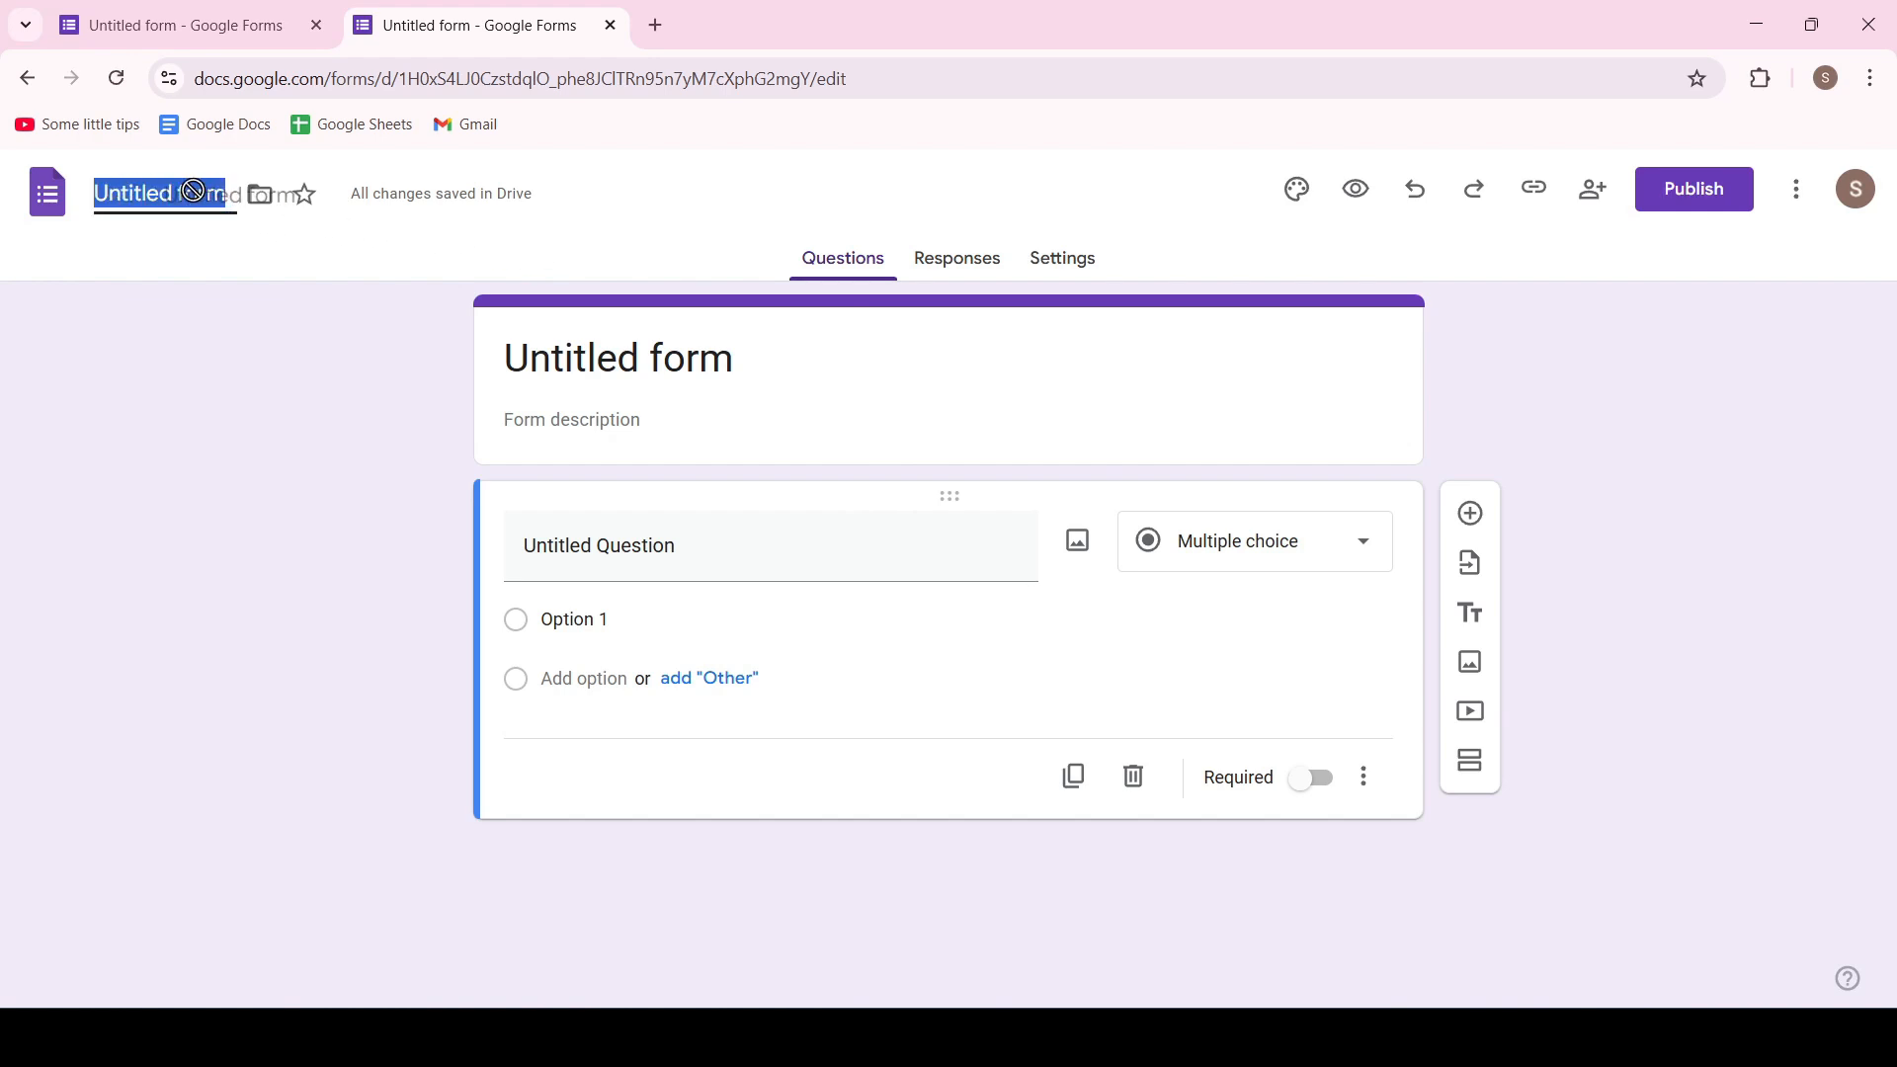
left_click(181, 193)
left_click_drag(180, 193, 60, 197)
type("New")
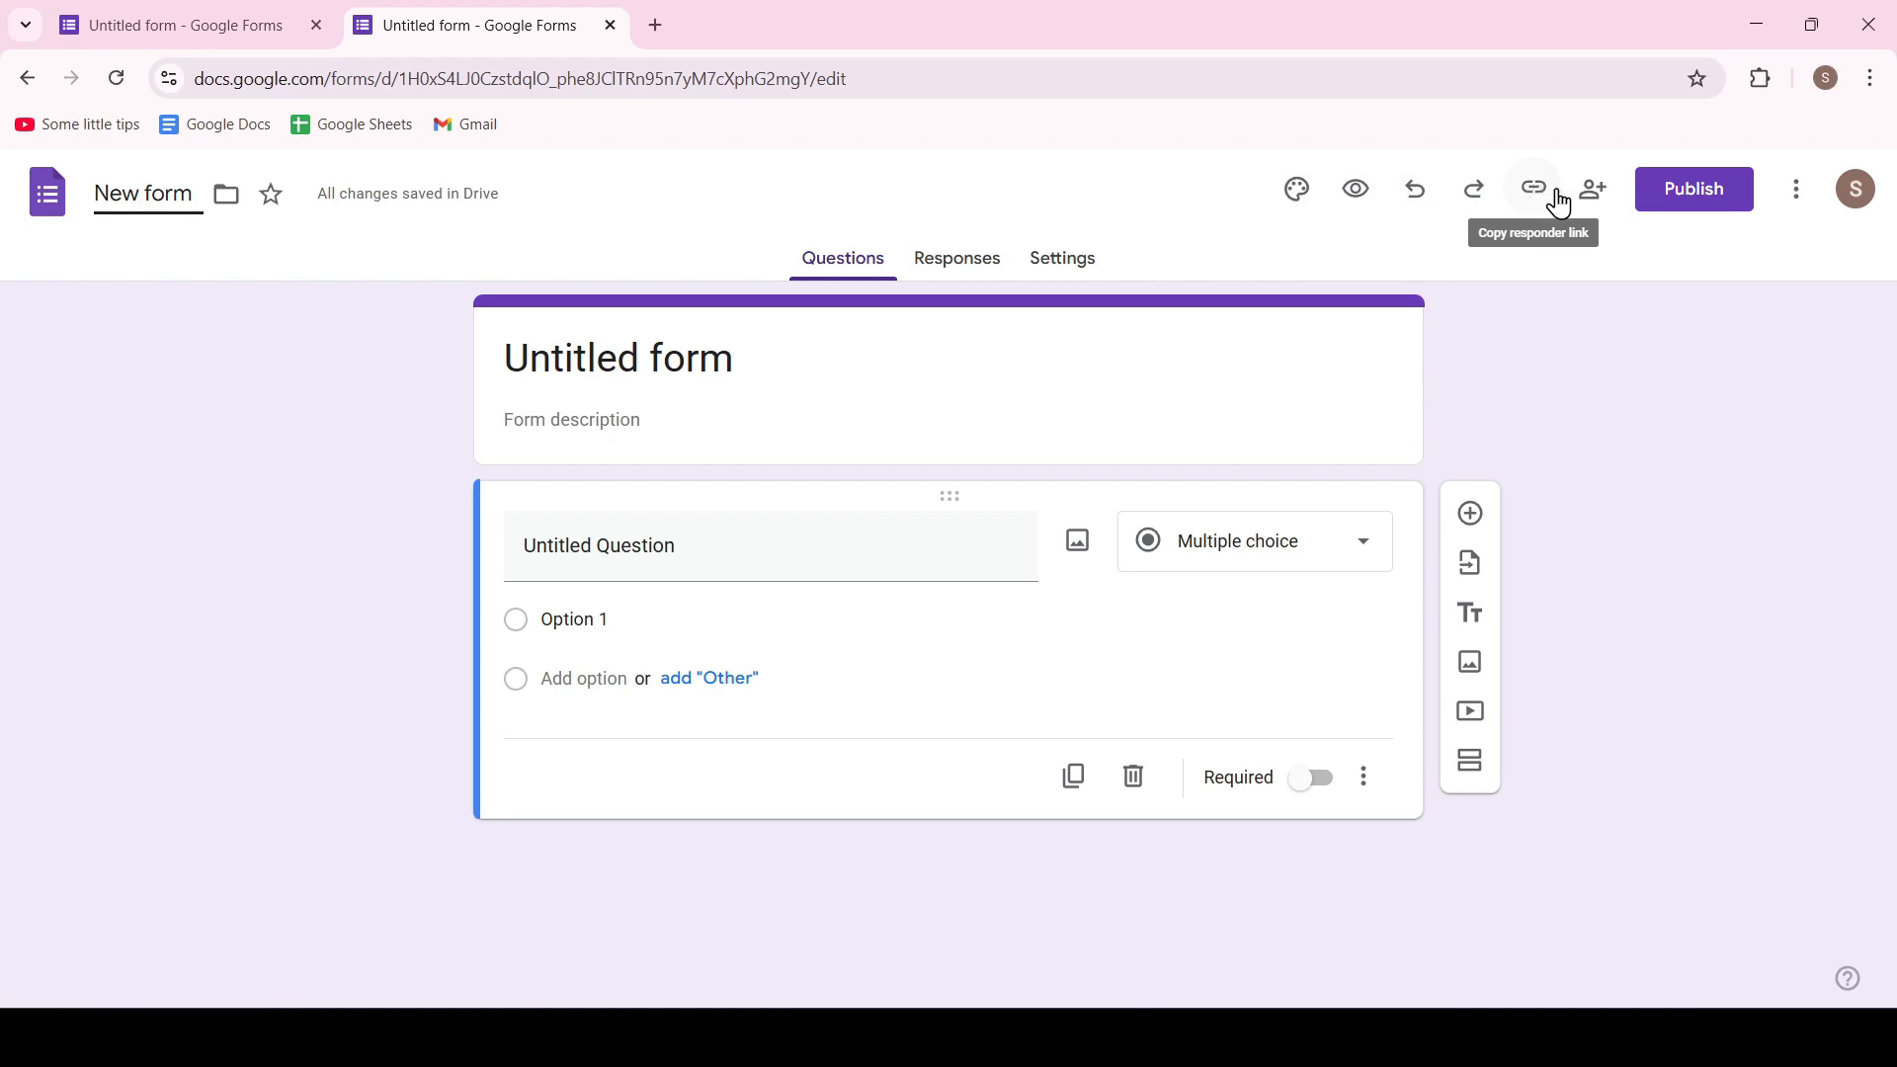
left_click(1797, 190)
left_click(1527, 319)
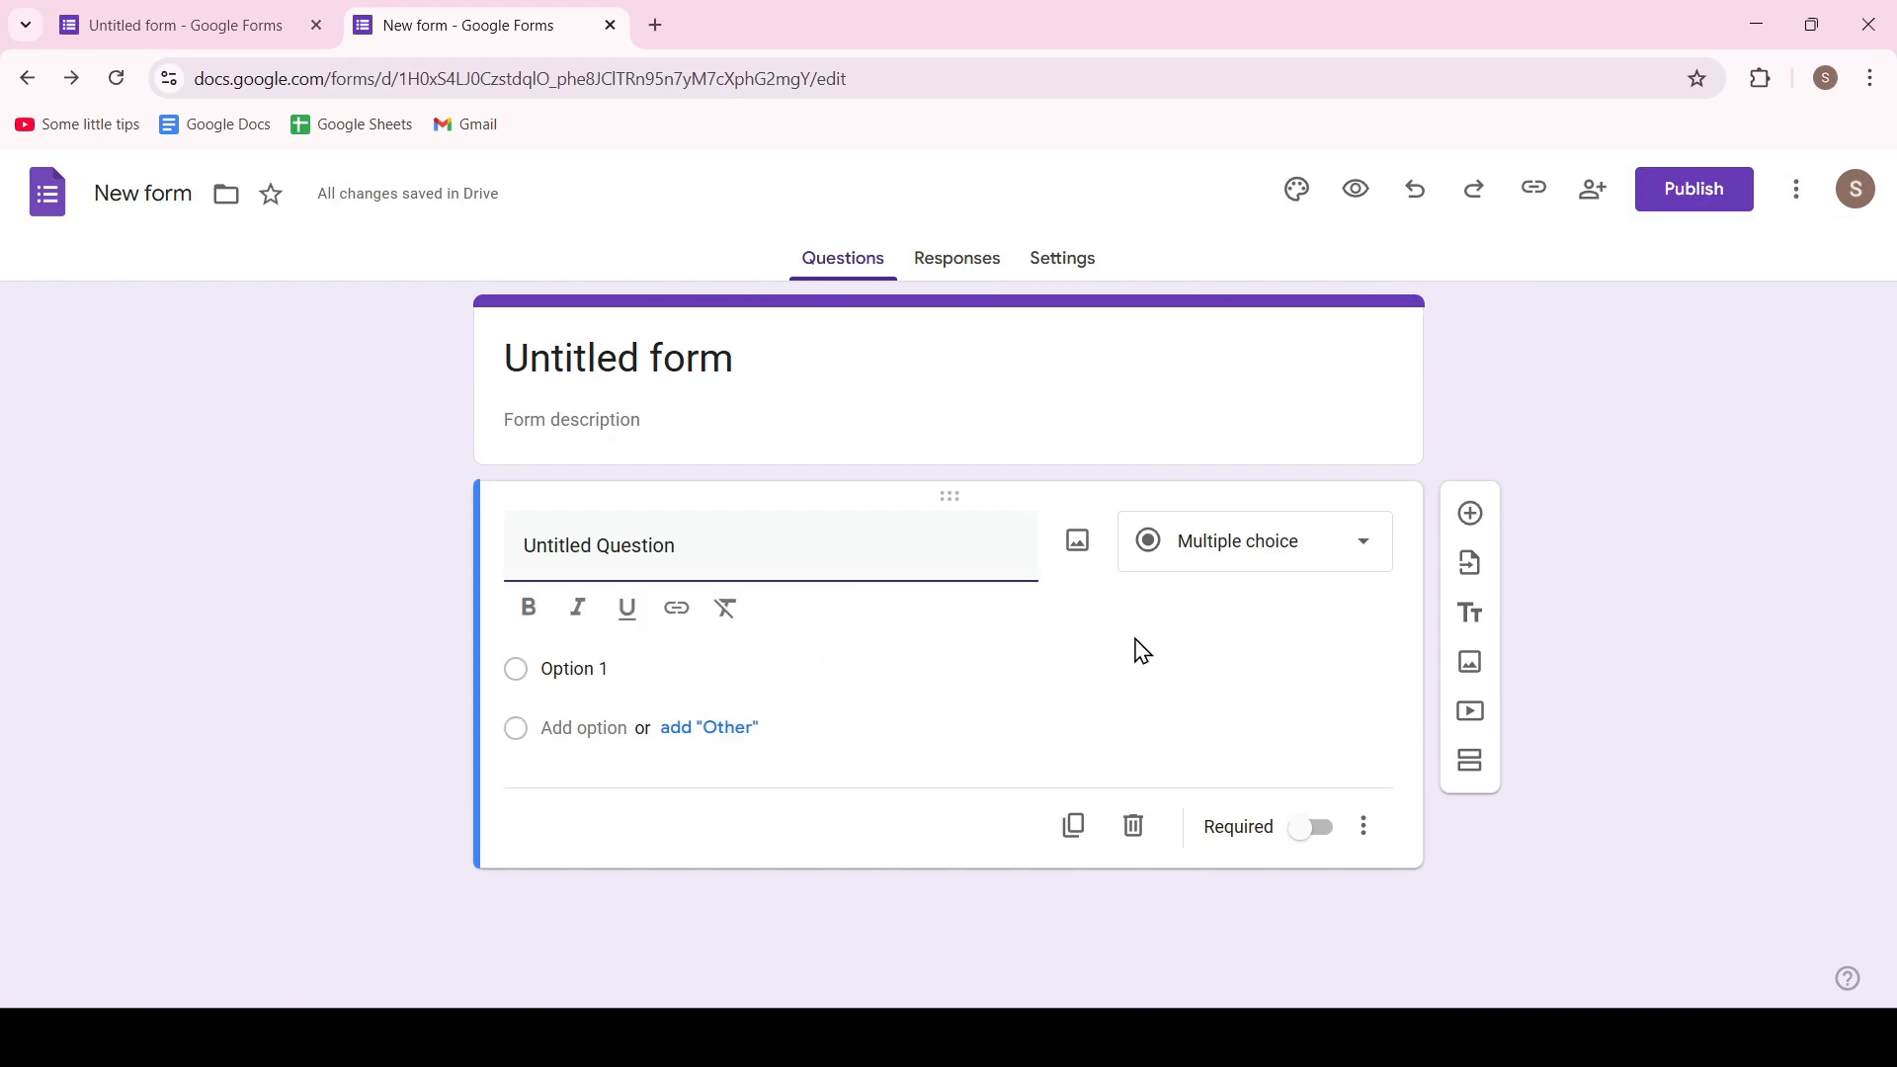
Set the form's title to "New project" and its description to "Test project"
left_click_drag(762, 356, 376, 365)
type("New p")
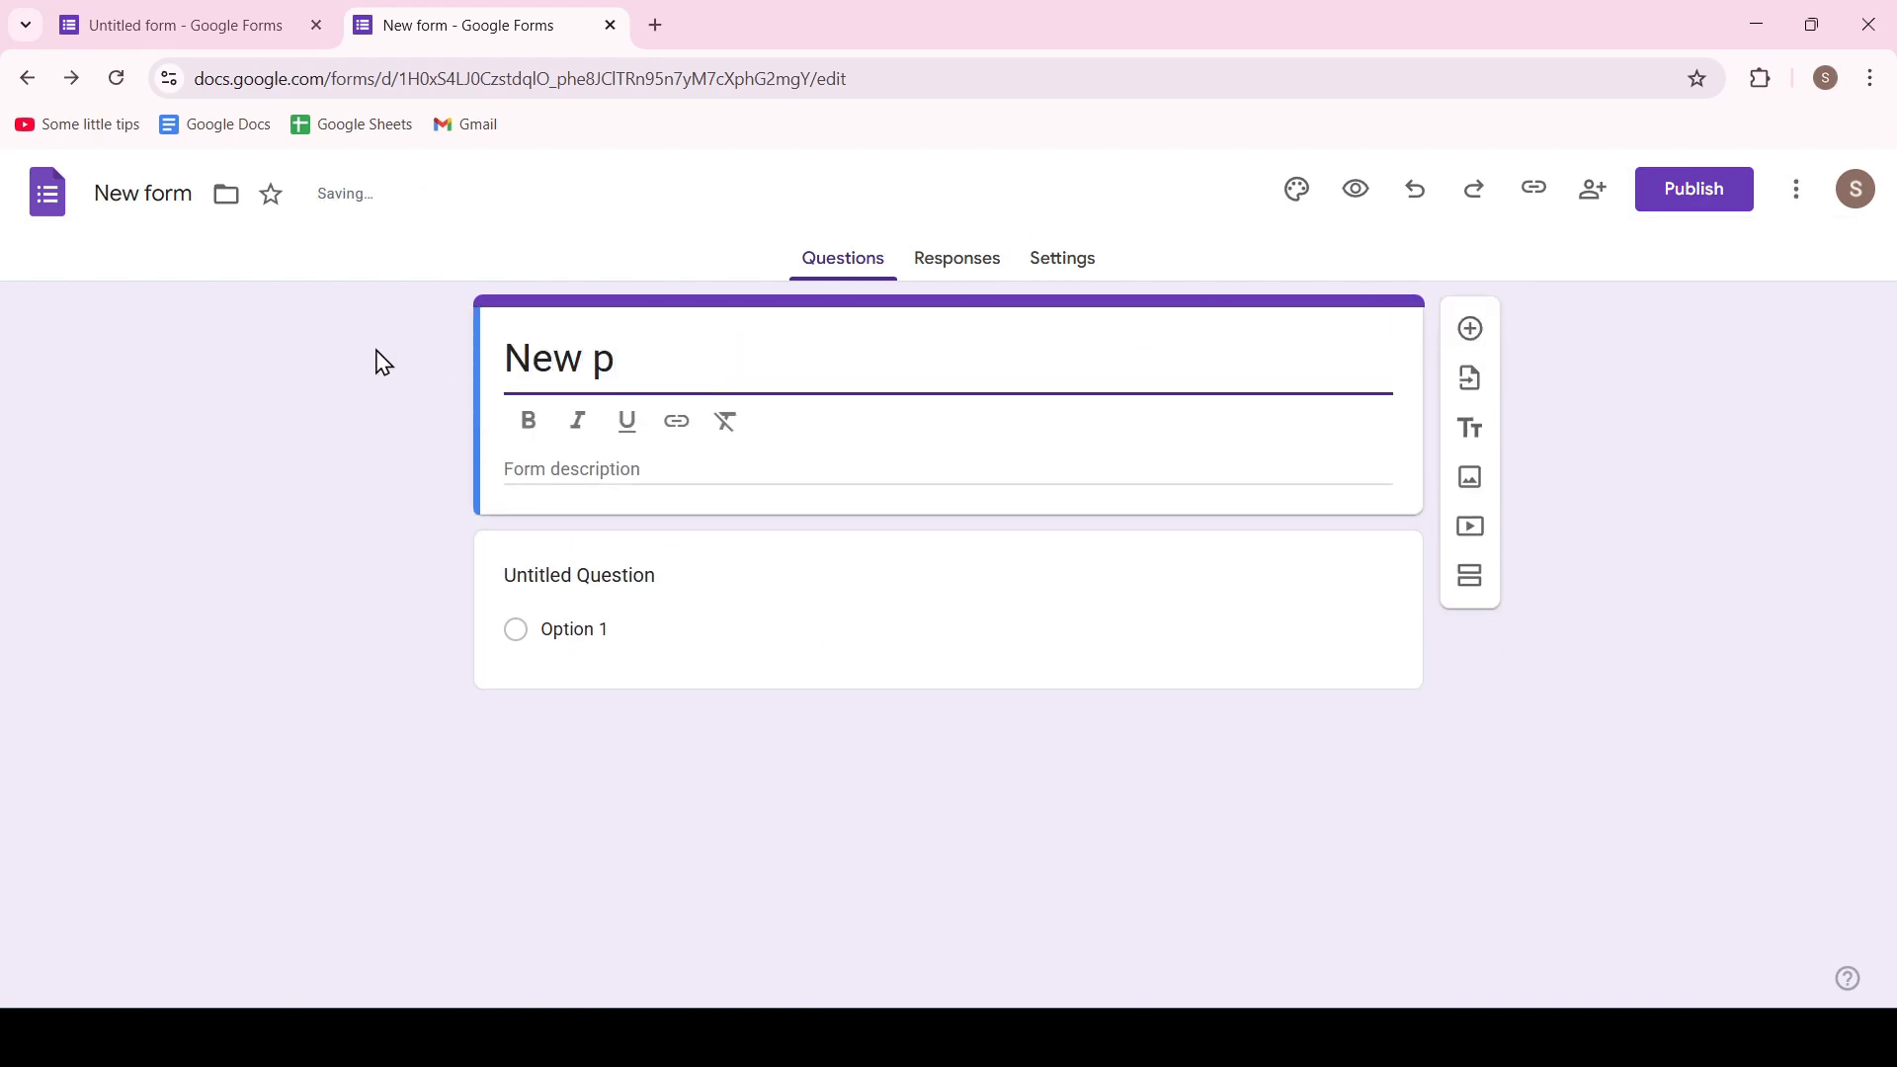
type("roject")
left_click(612, 475)
type("Test")
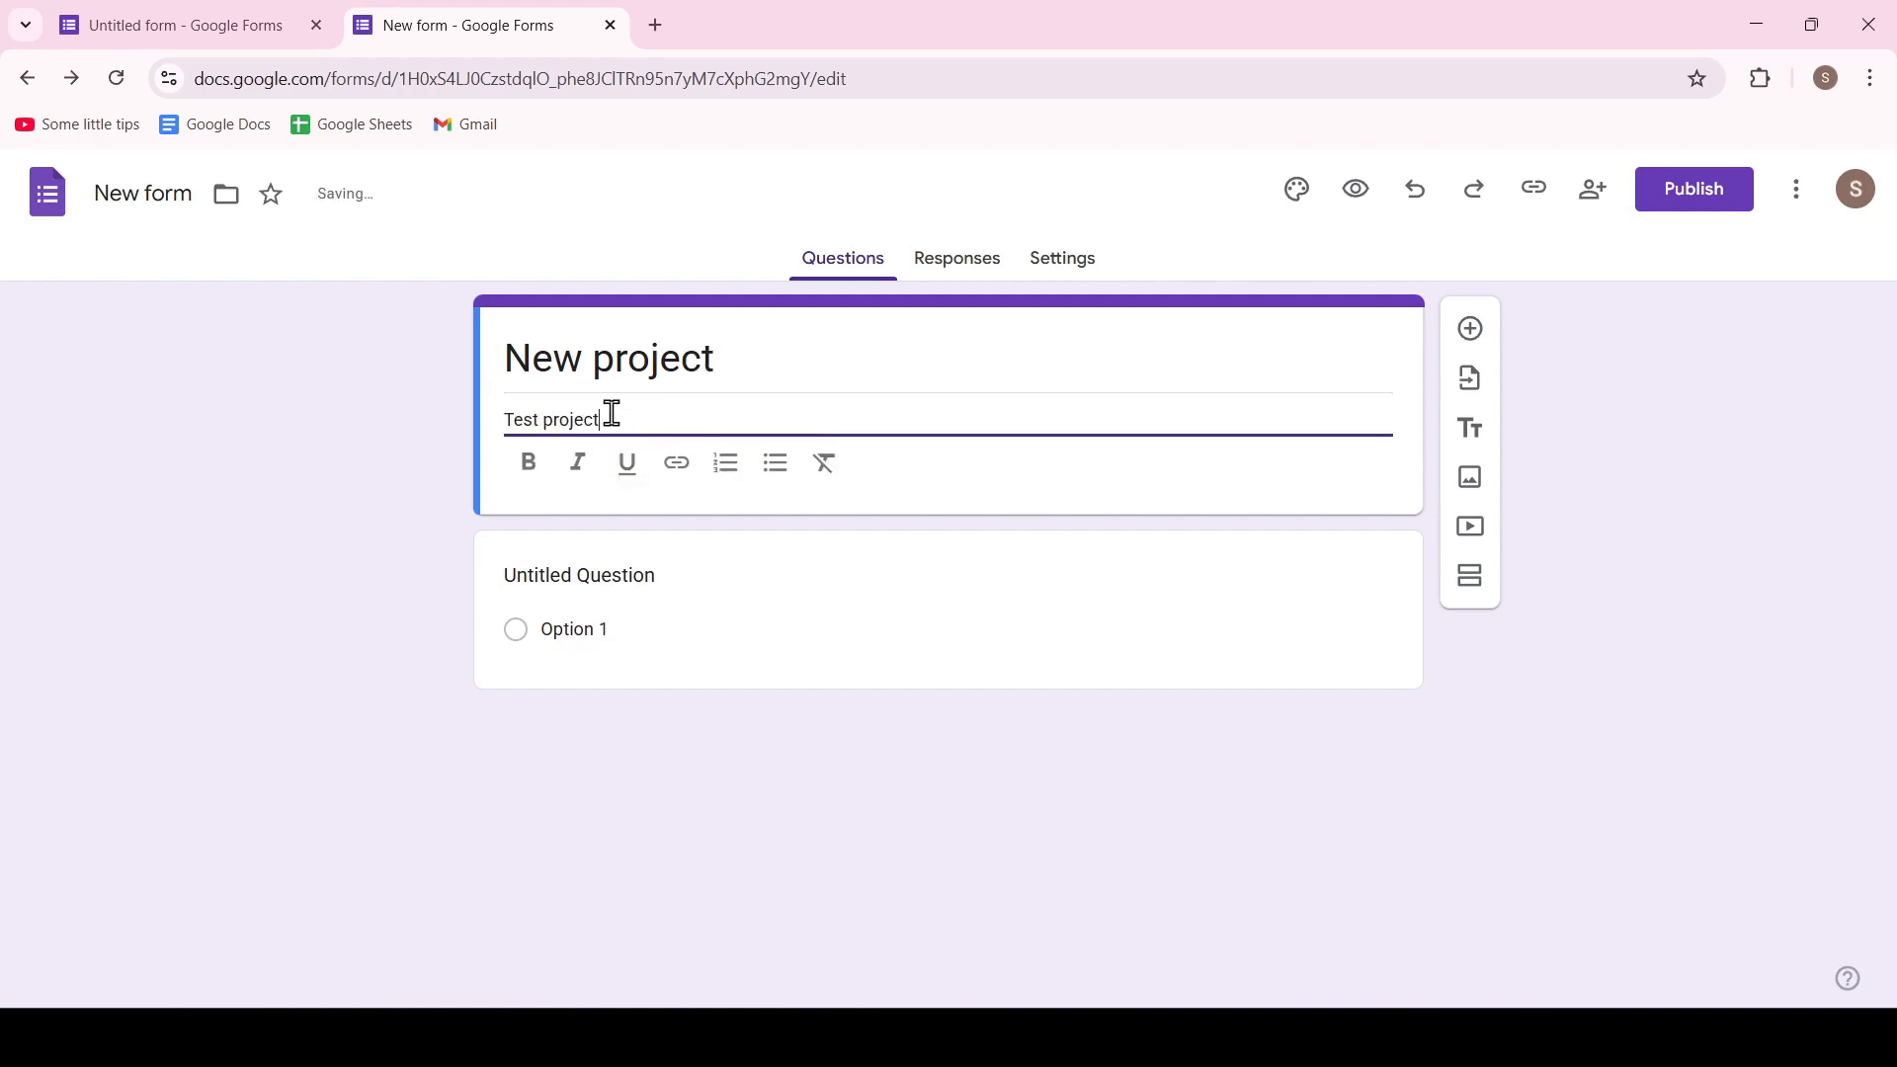
Turn the untitled question into a required short-answer question reading "What is your name?"
left_click(702, 551)
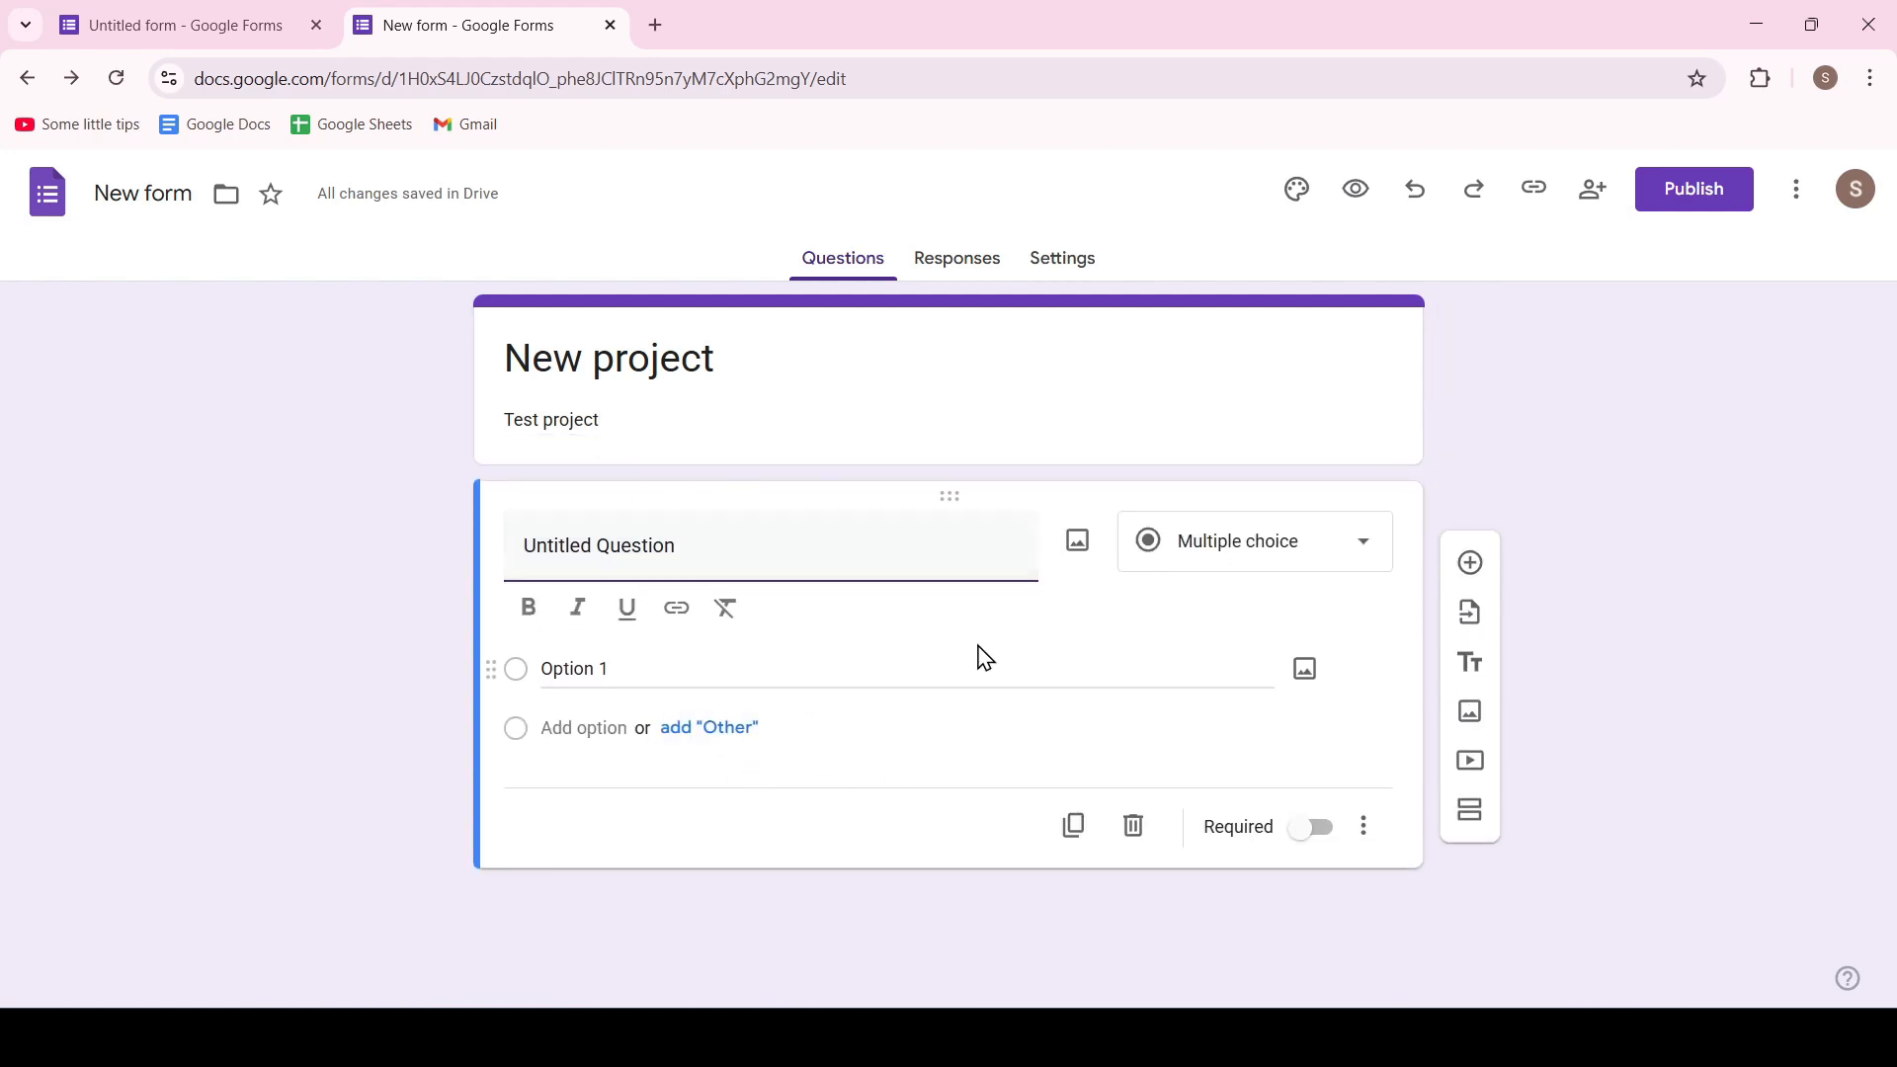
left_click(1360, 555)
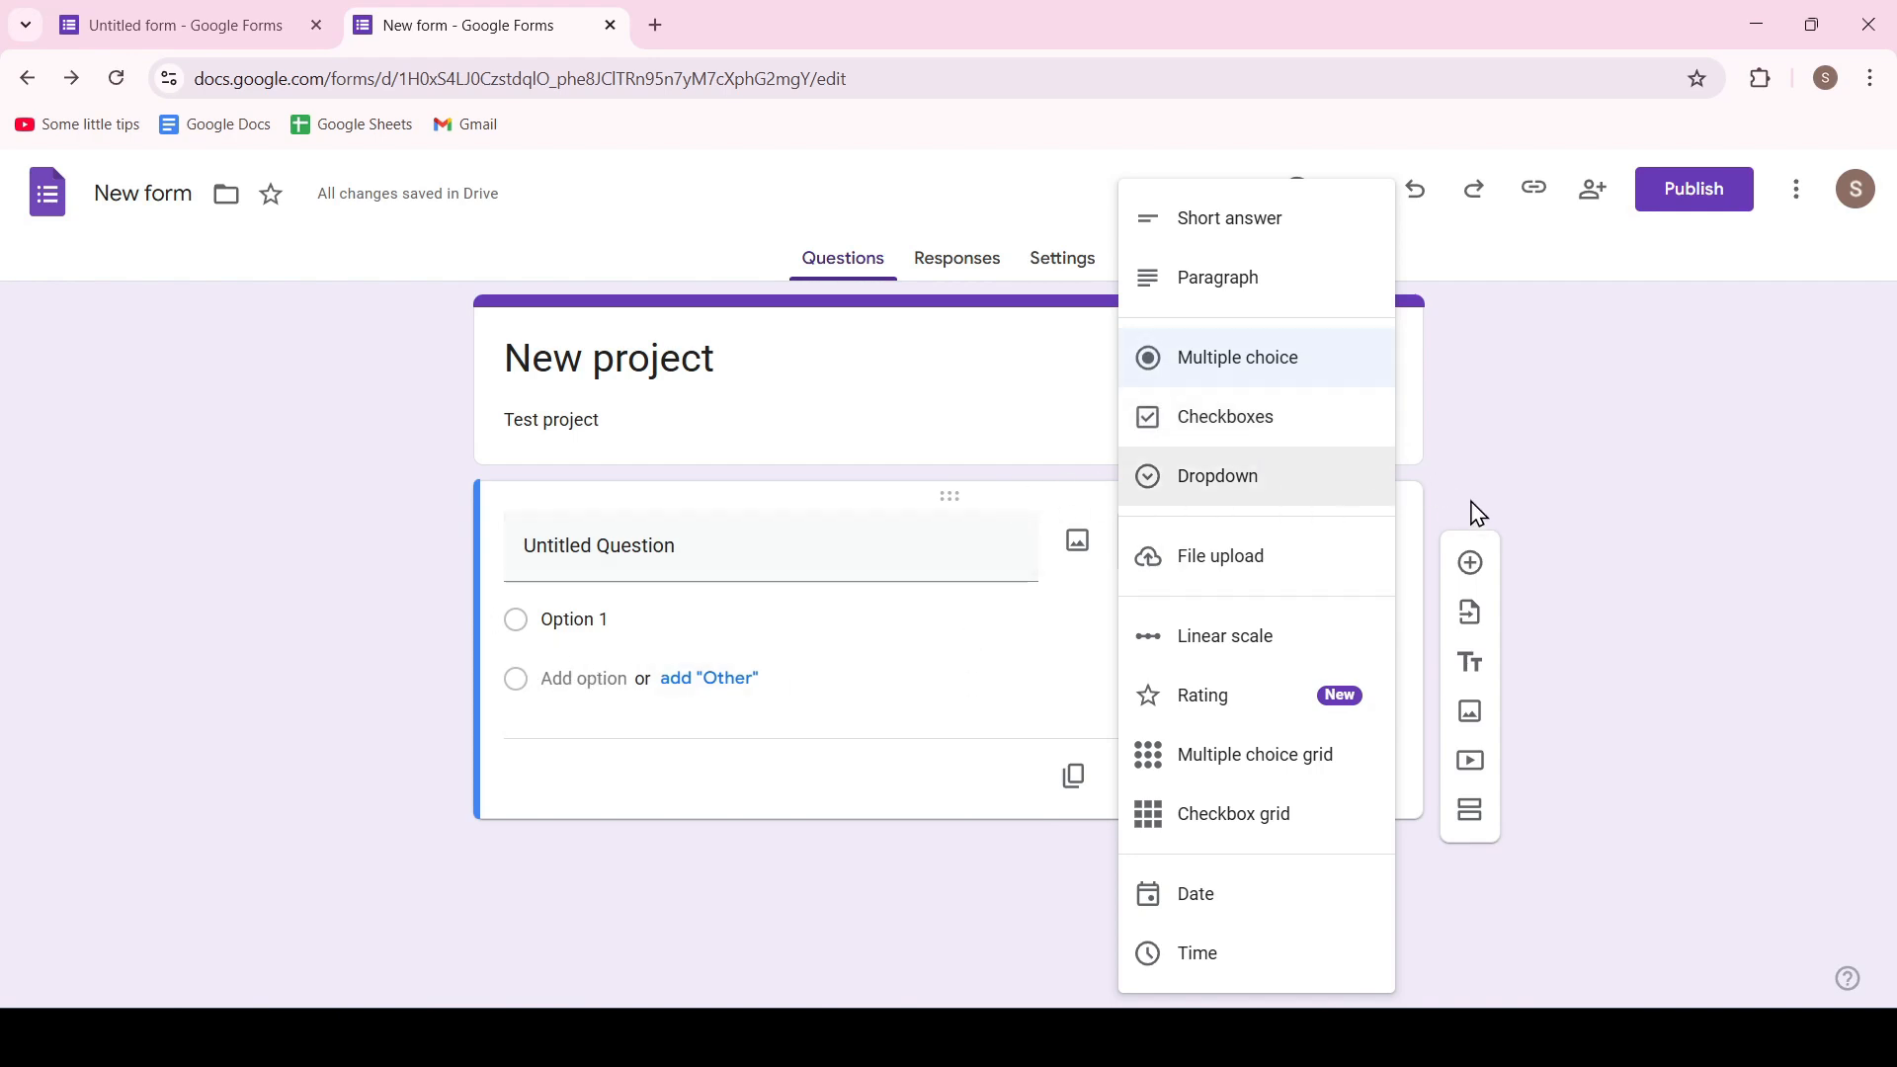
left_click(833, 540)
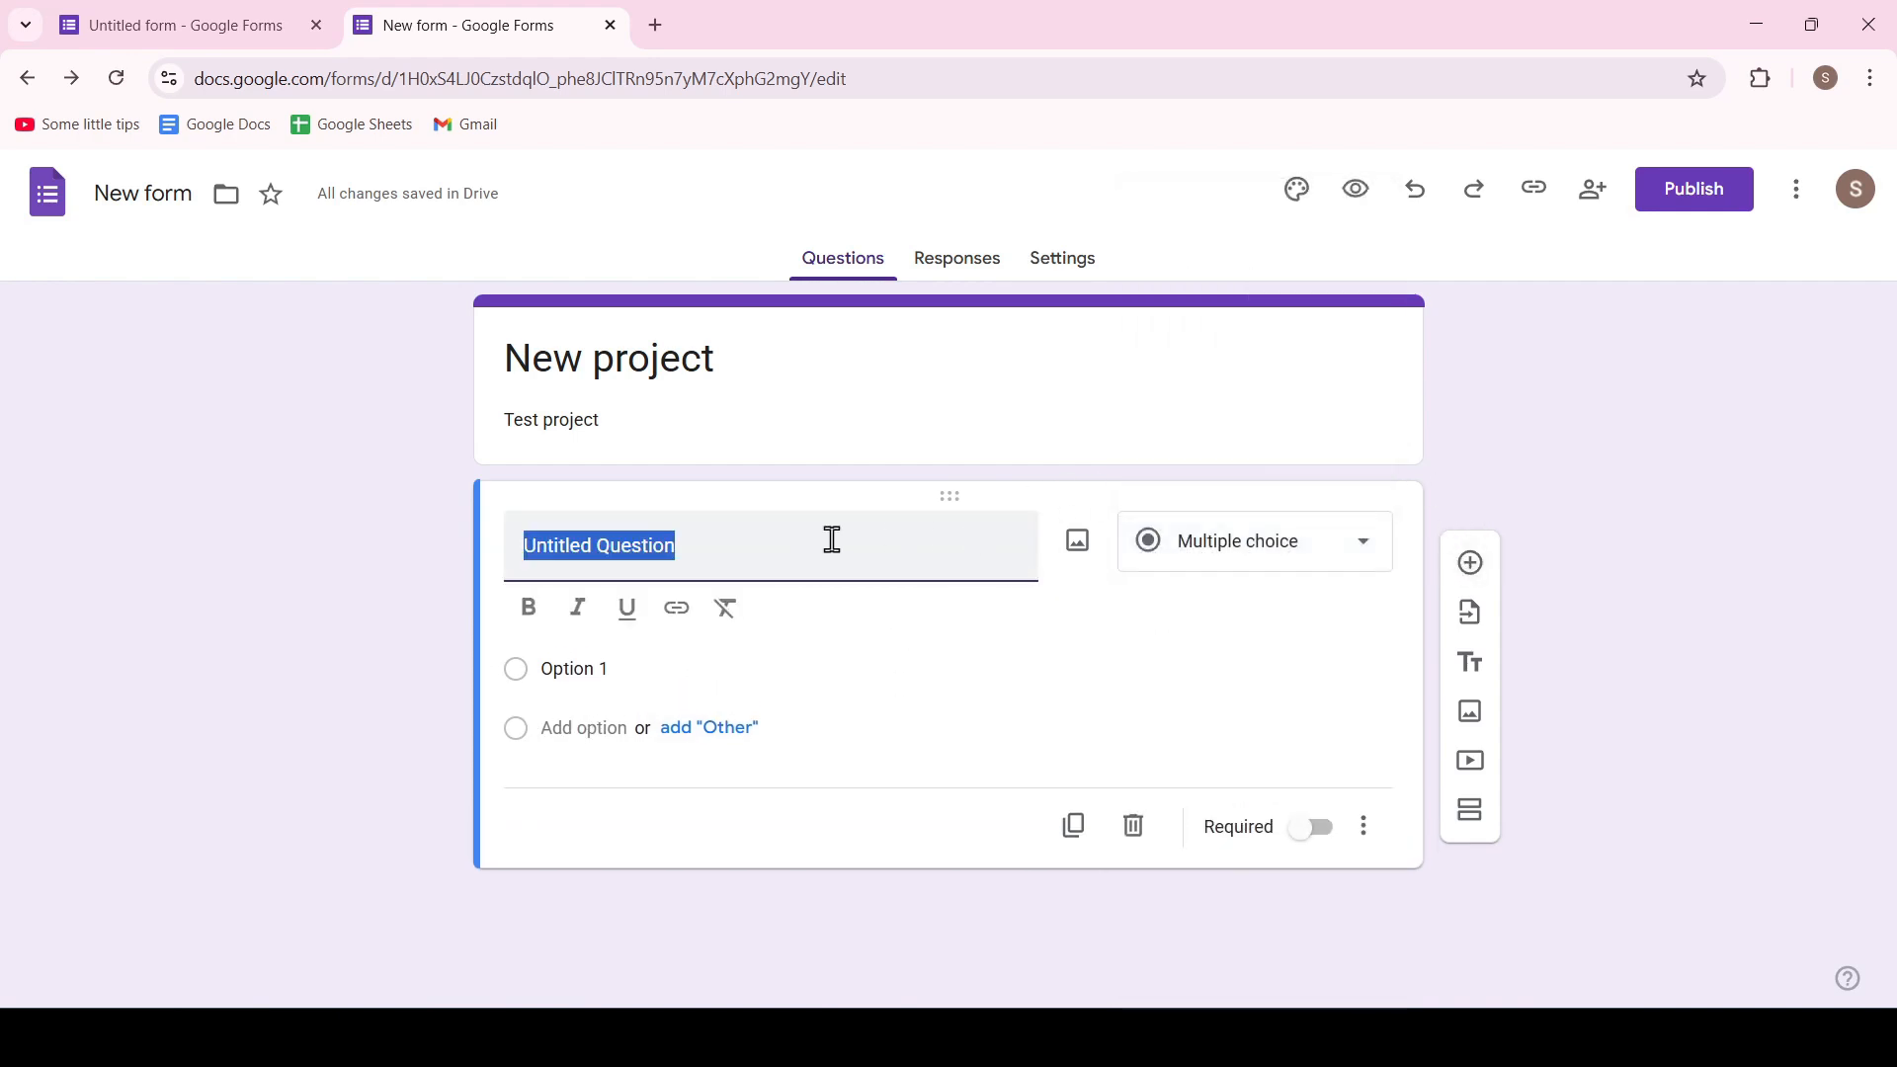
type("What is y")
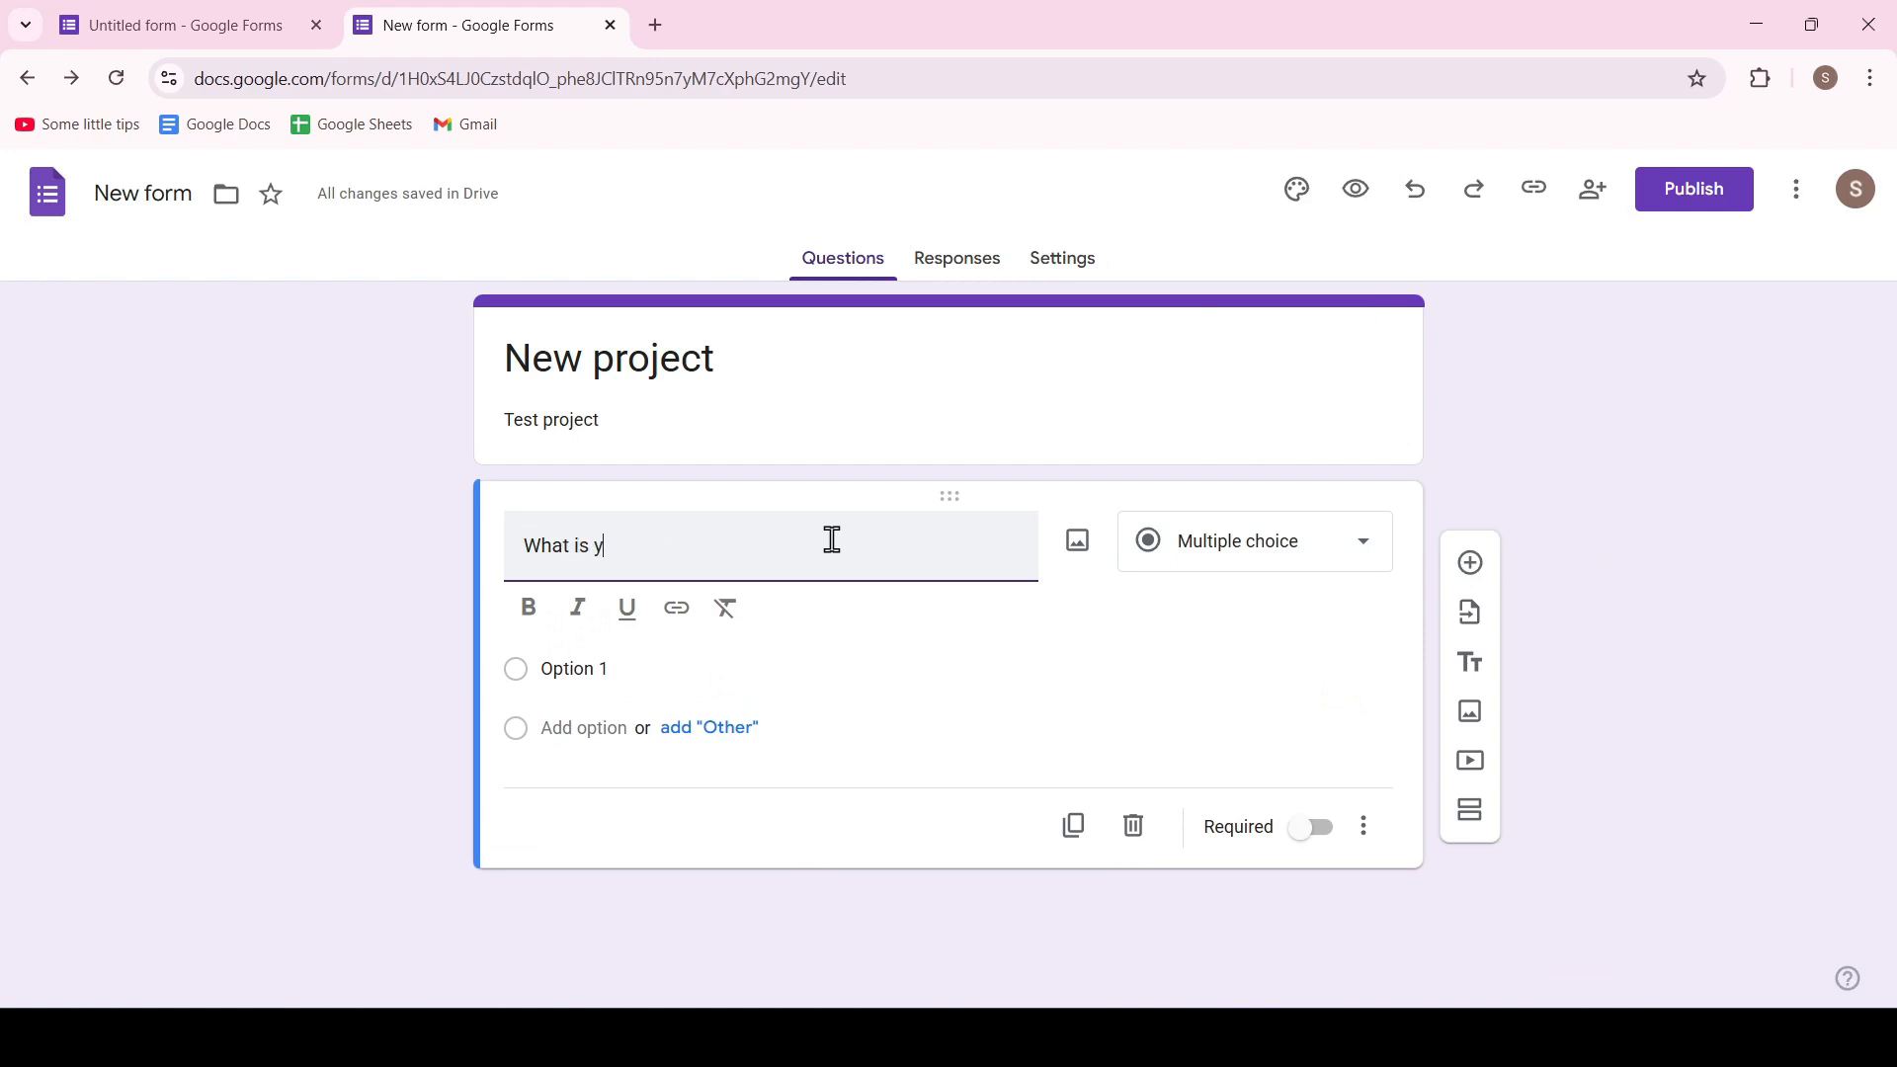
type("our name")
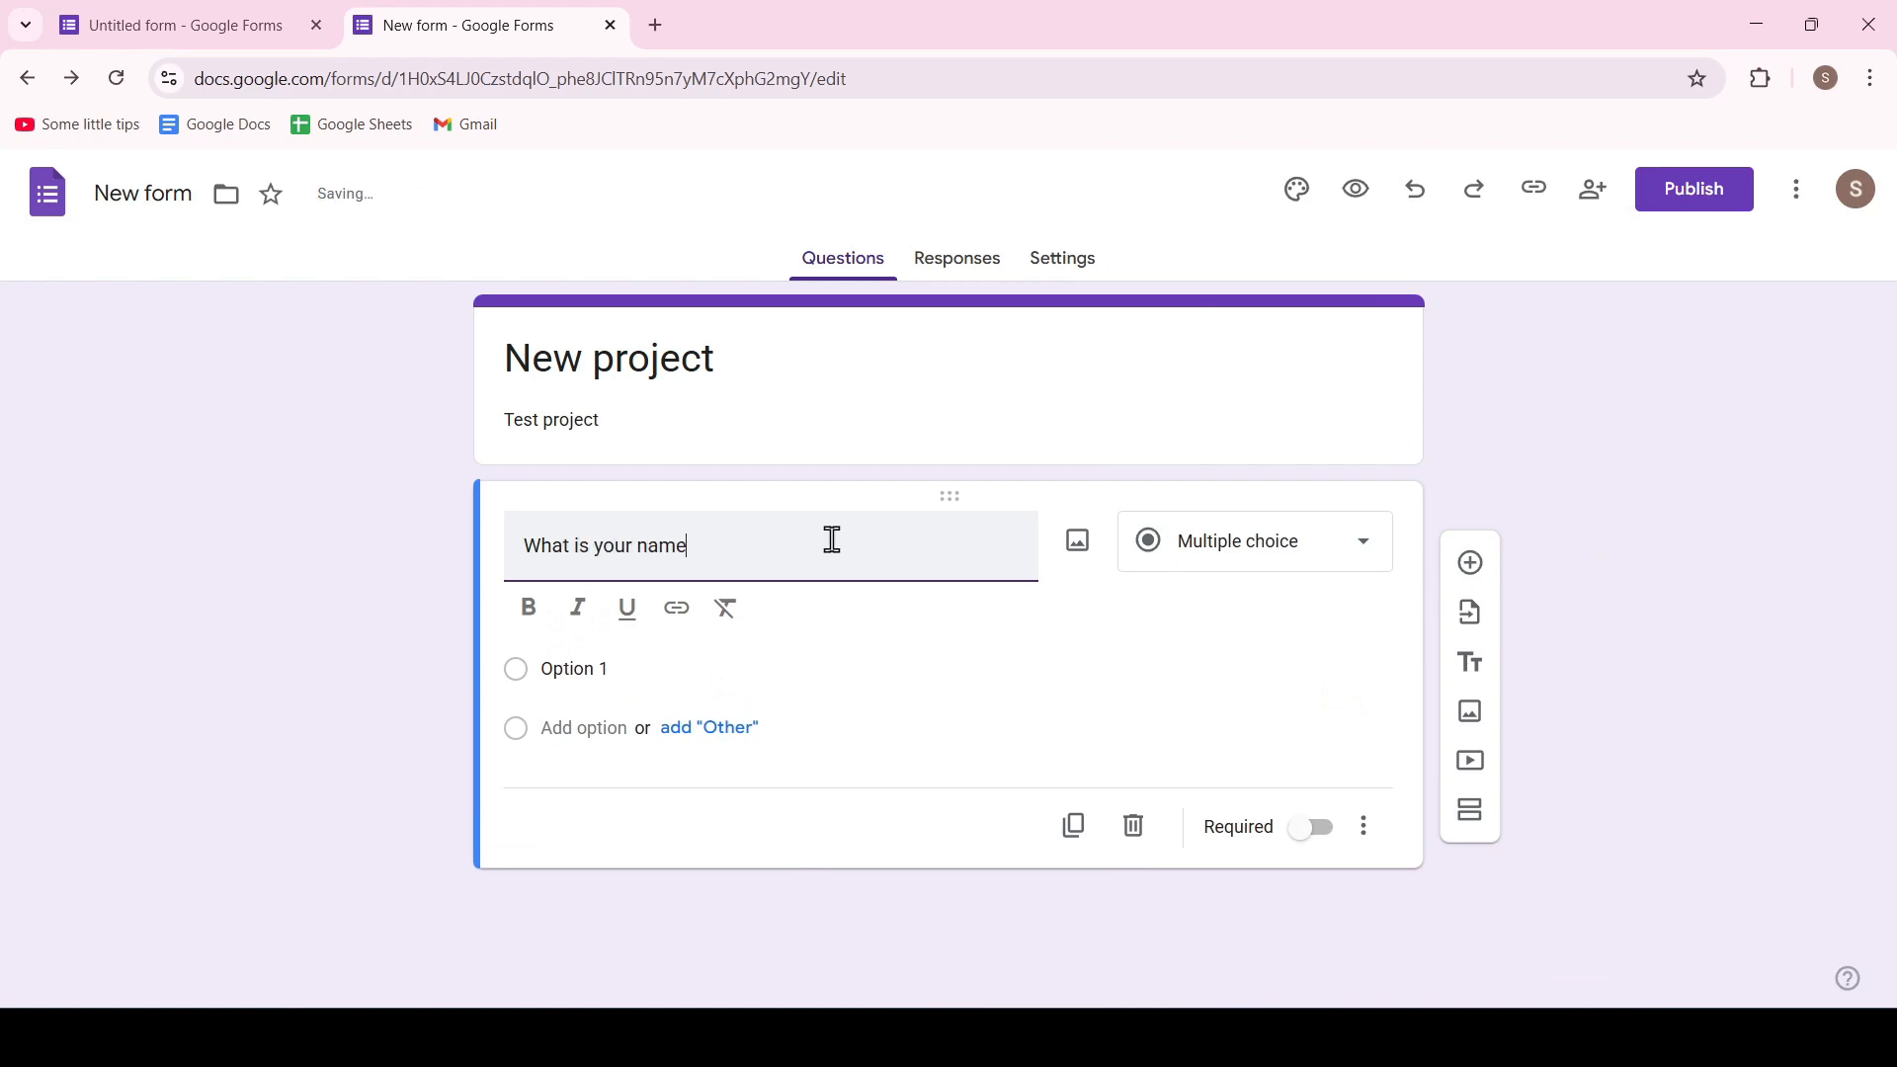
type("?")
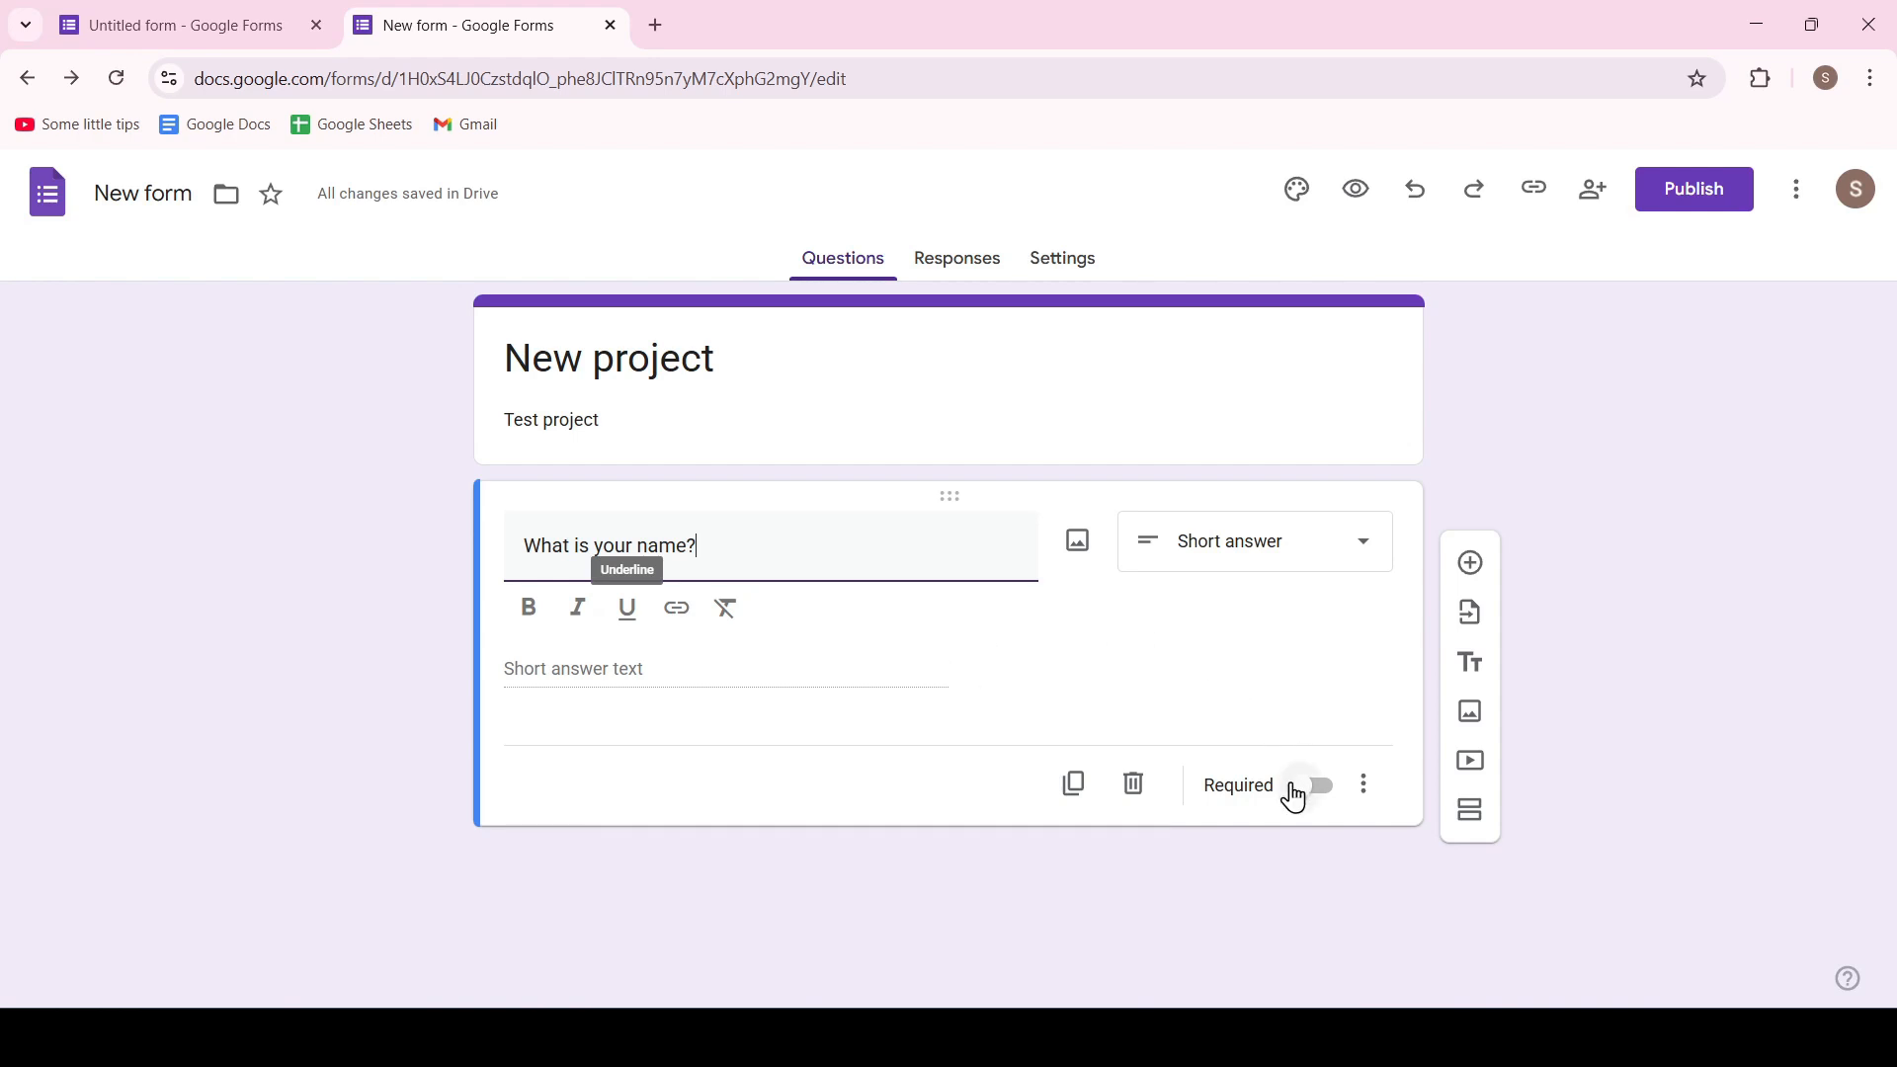
left_click(1304, 785)
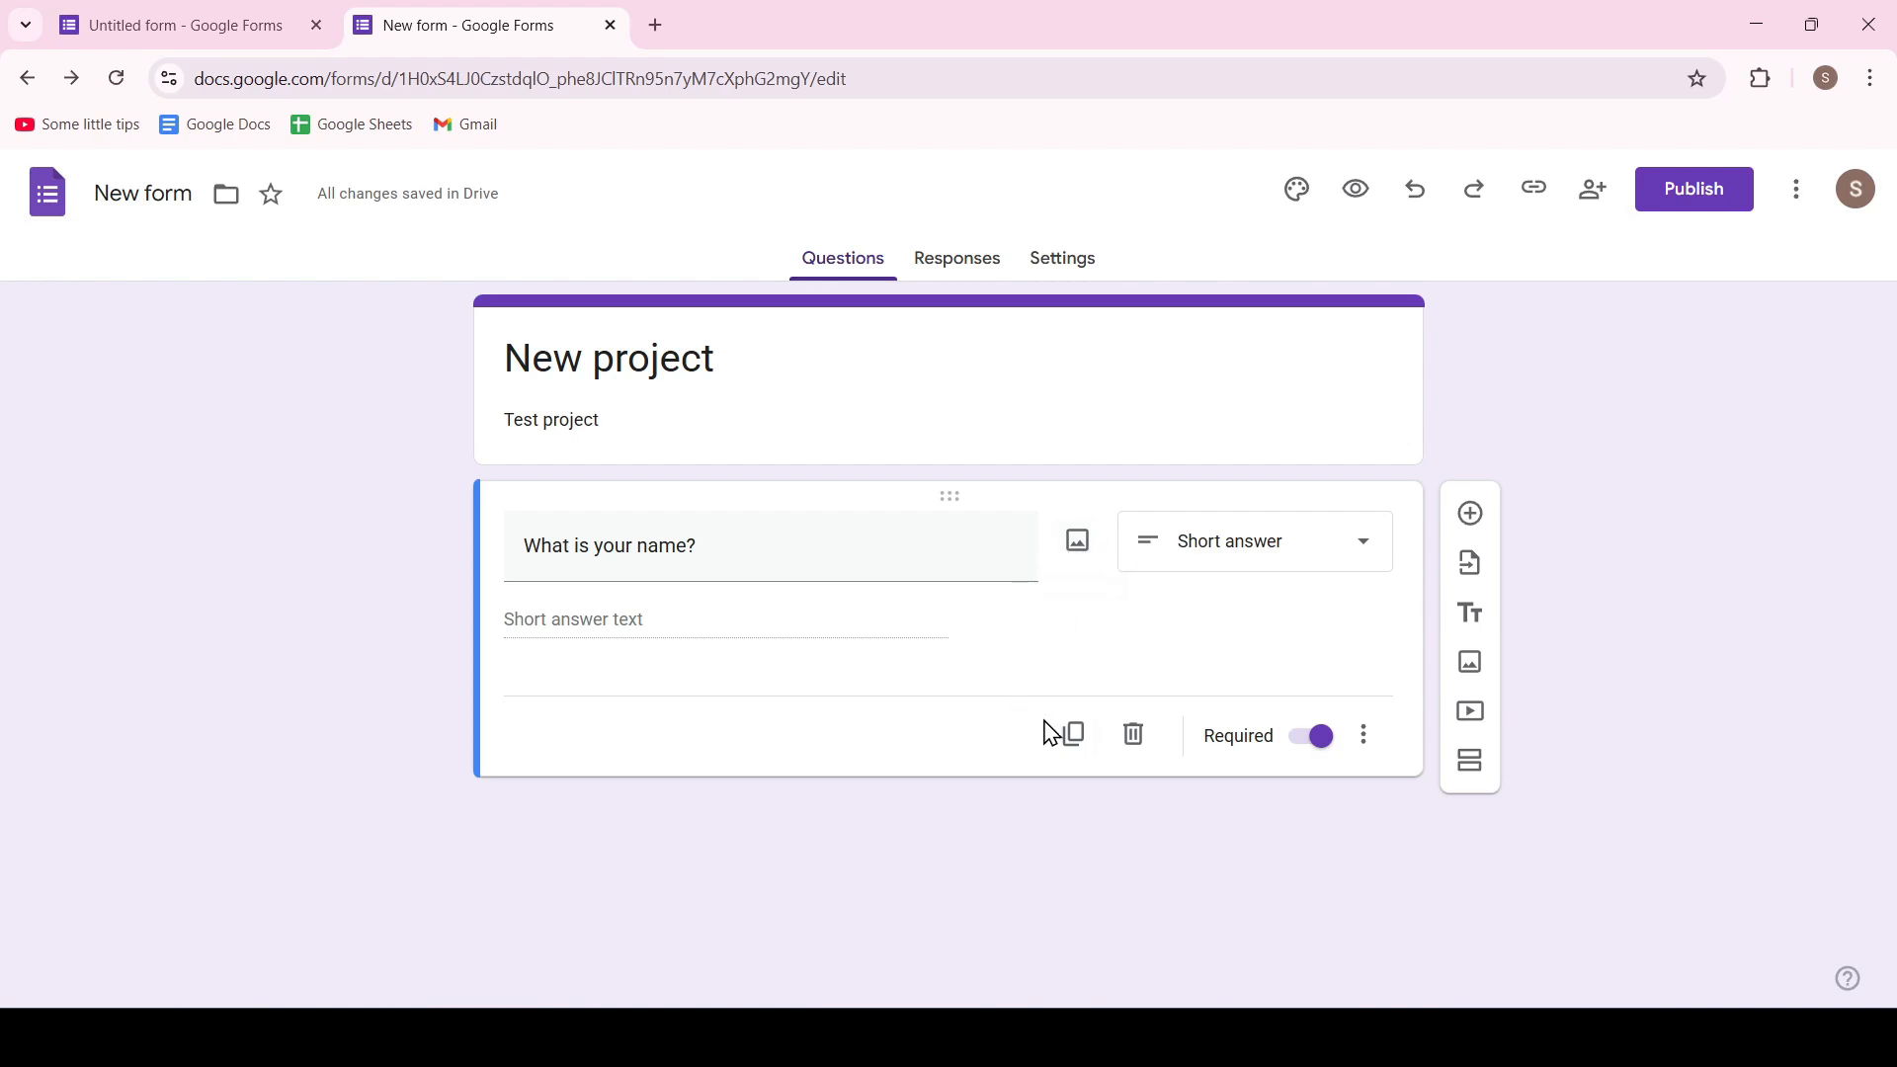
Duplicate the name question and delete the copy
left_click(1074, 739)
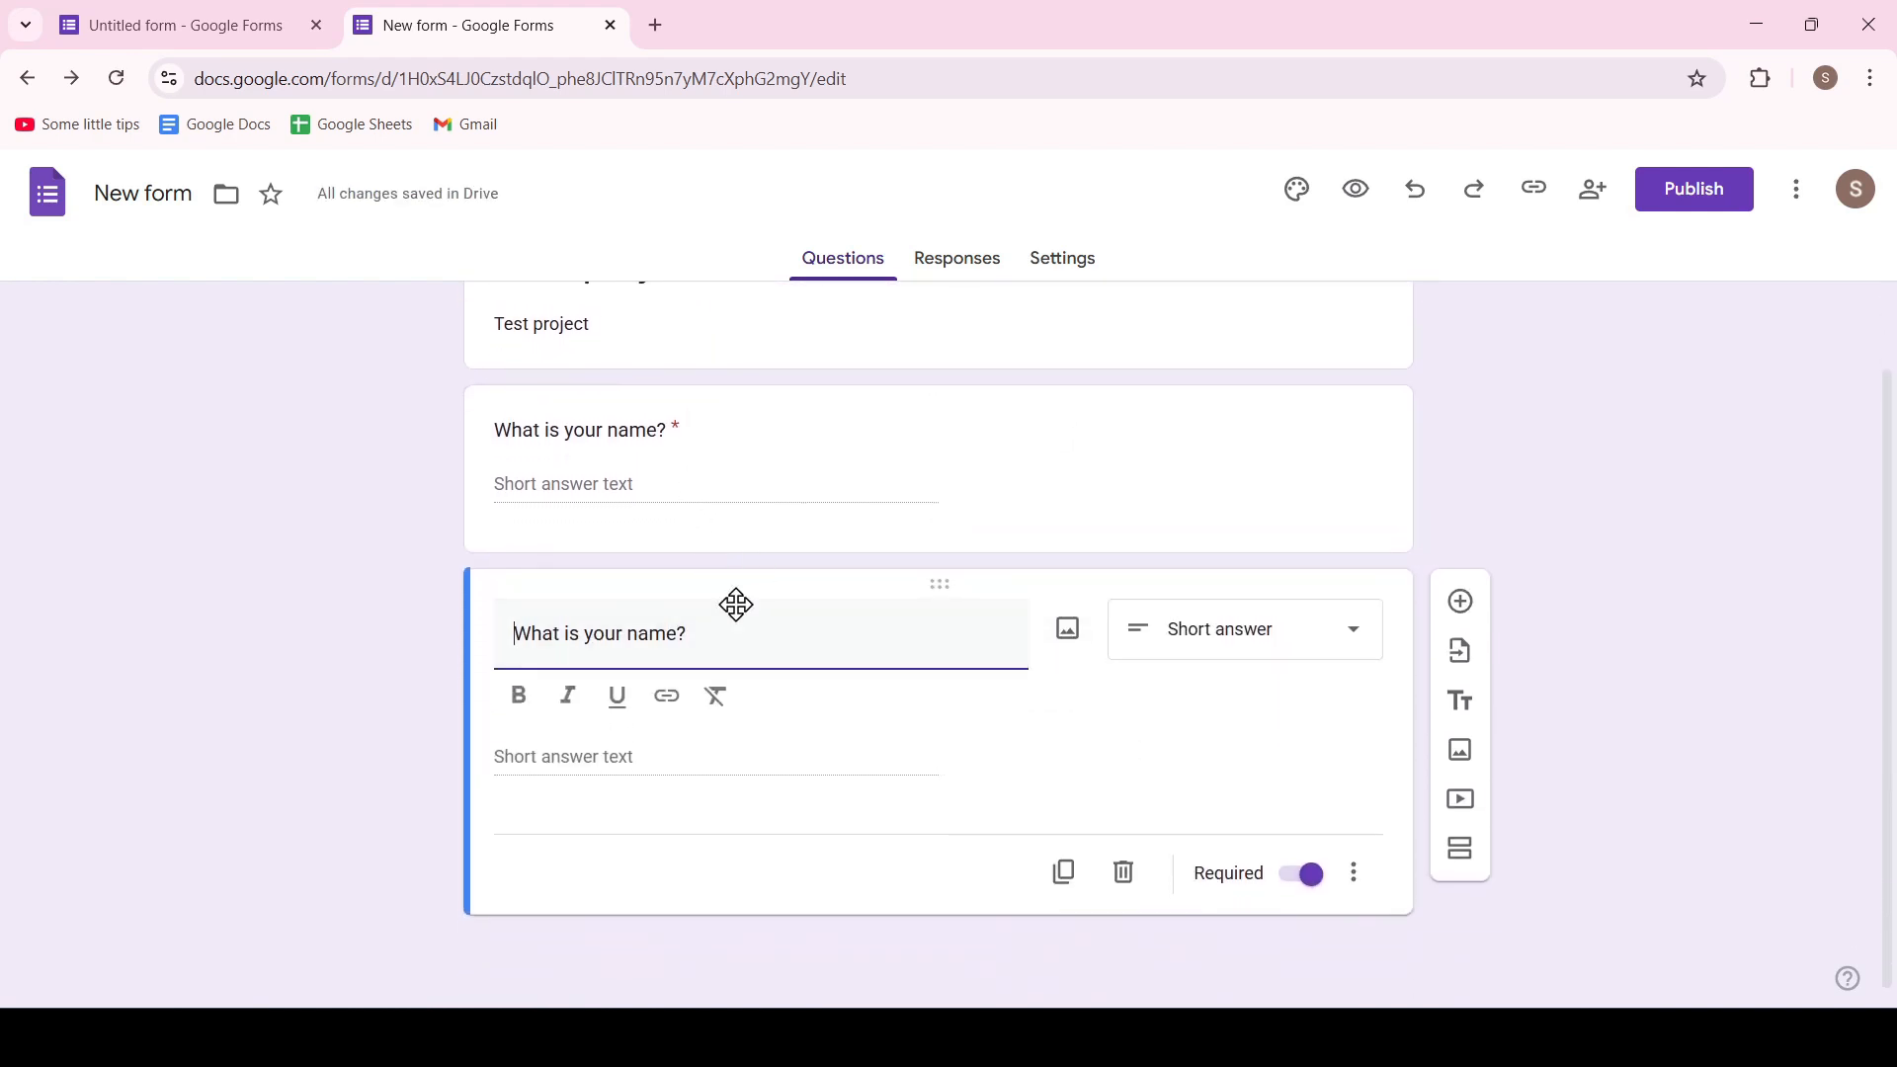
left_click(1124, 872)
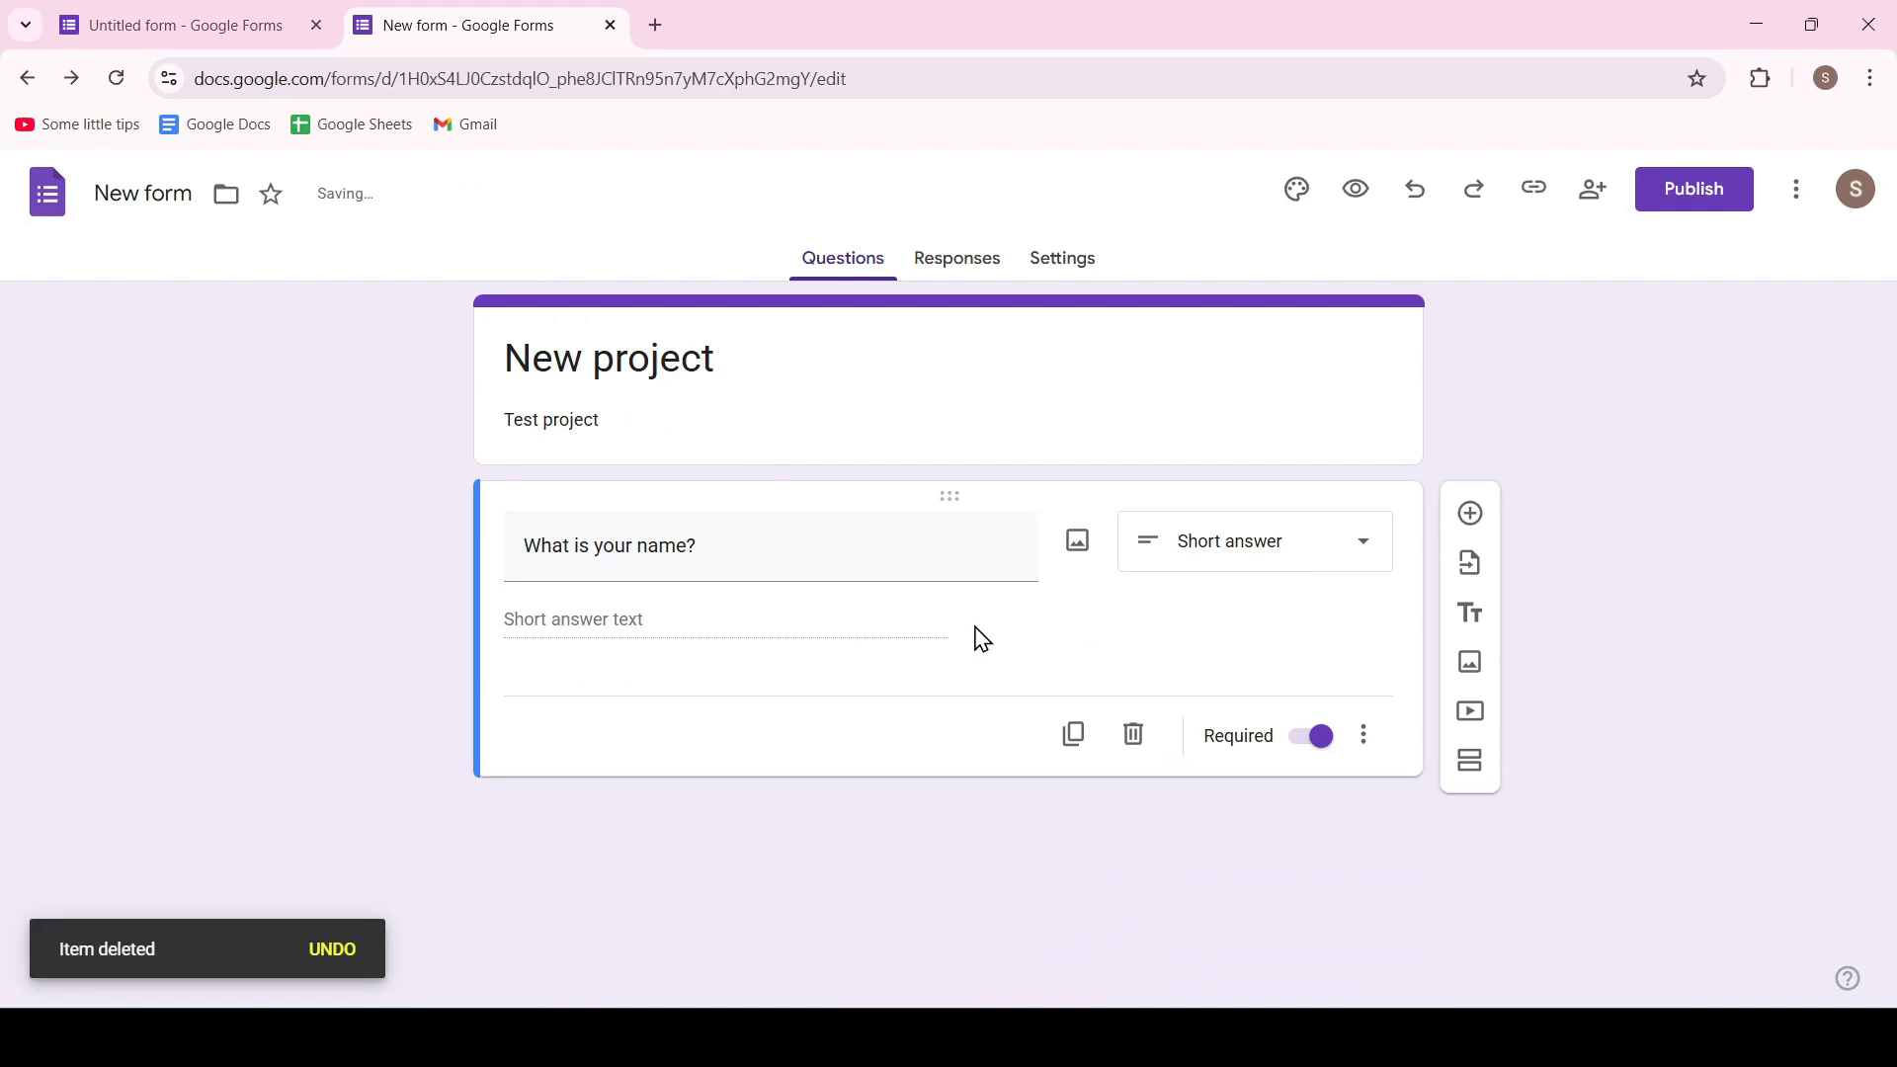
Show the description field on the name question and hide it again
left_click(1365, 734)
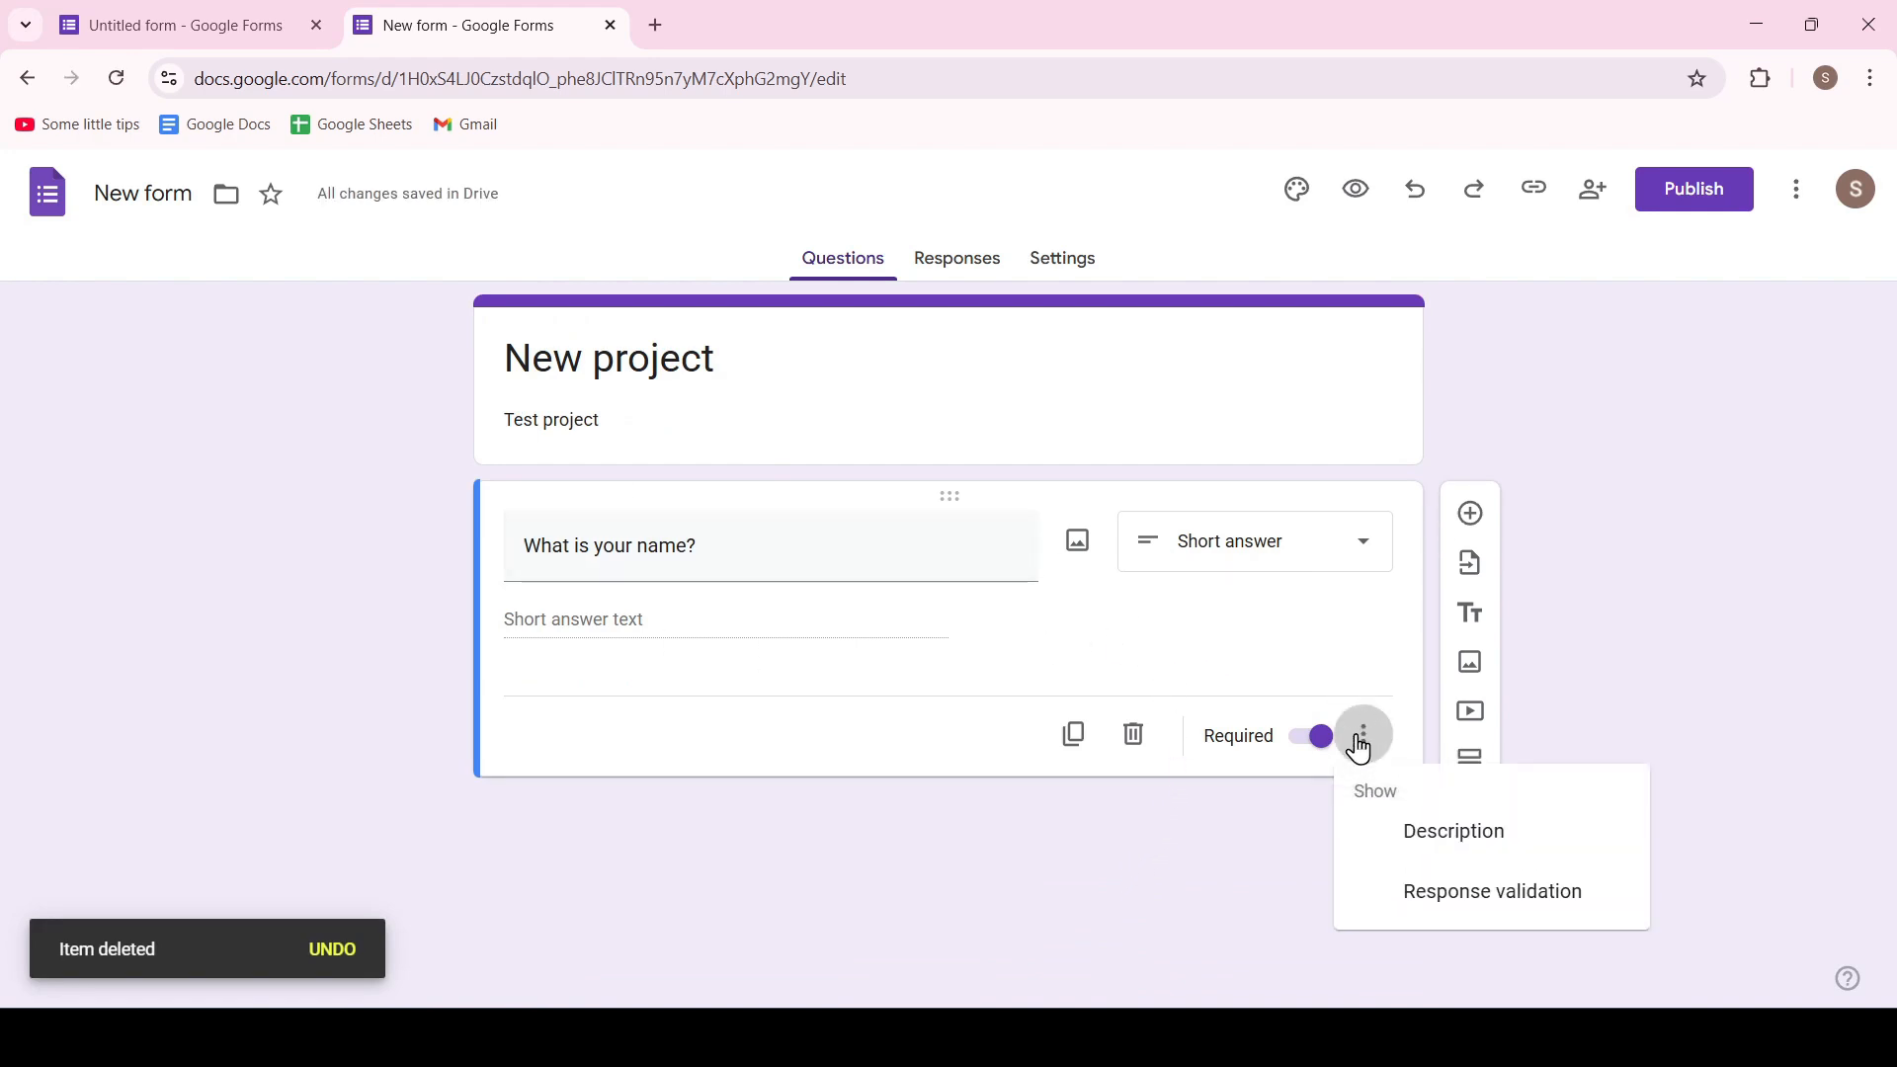
left_click(1484, 843)
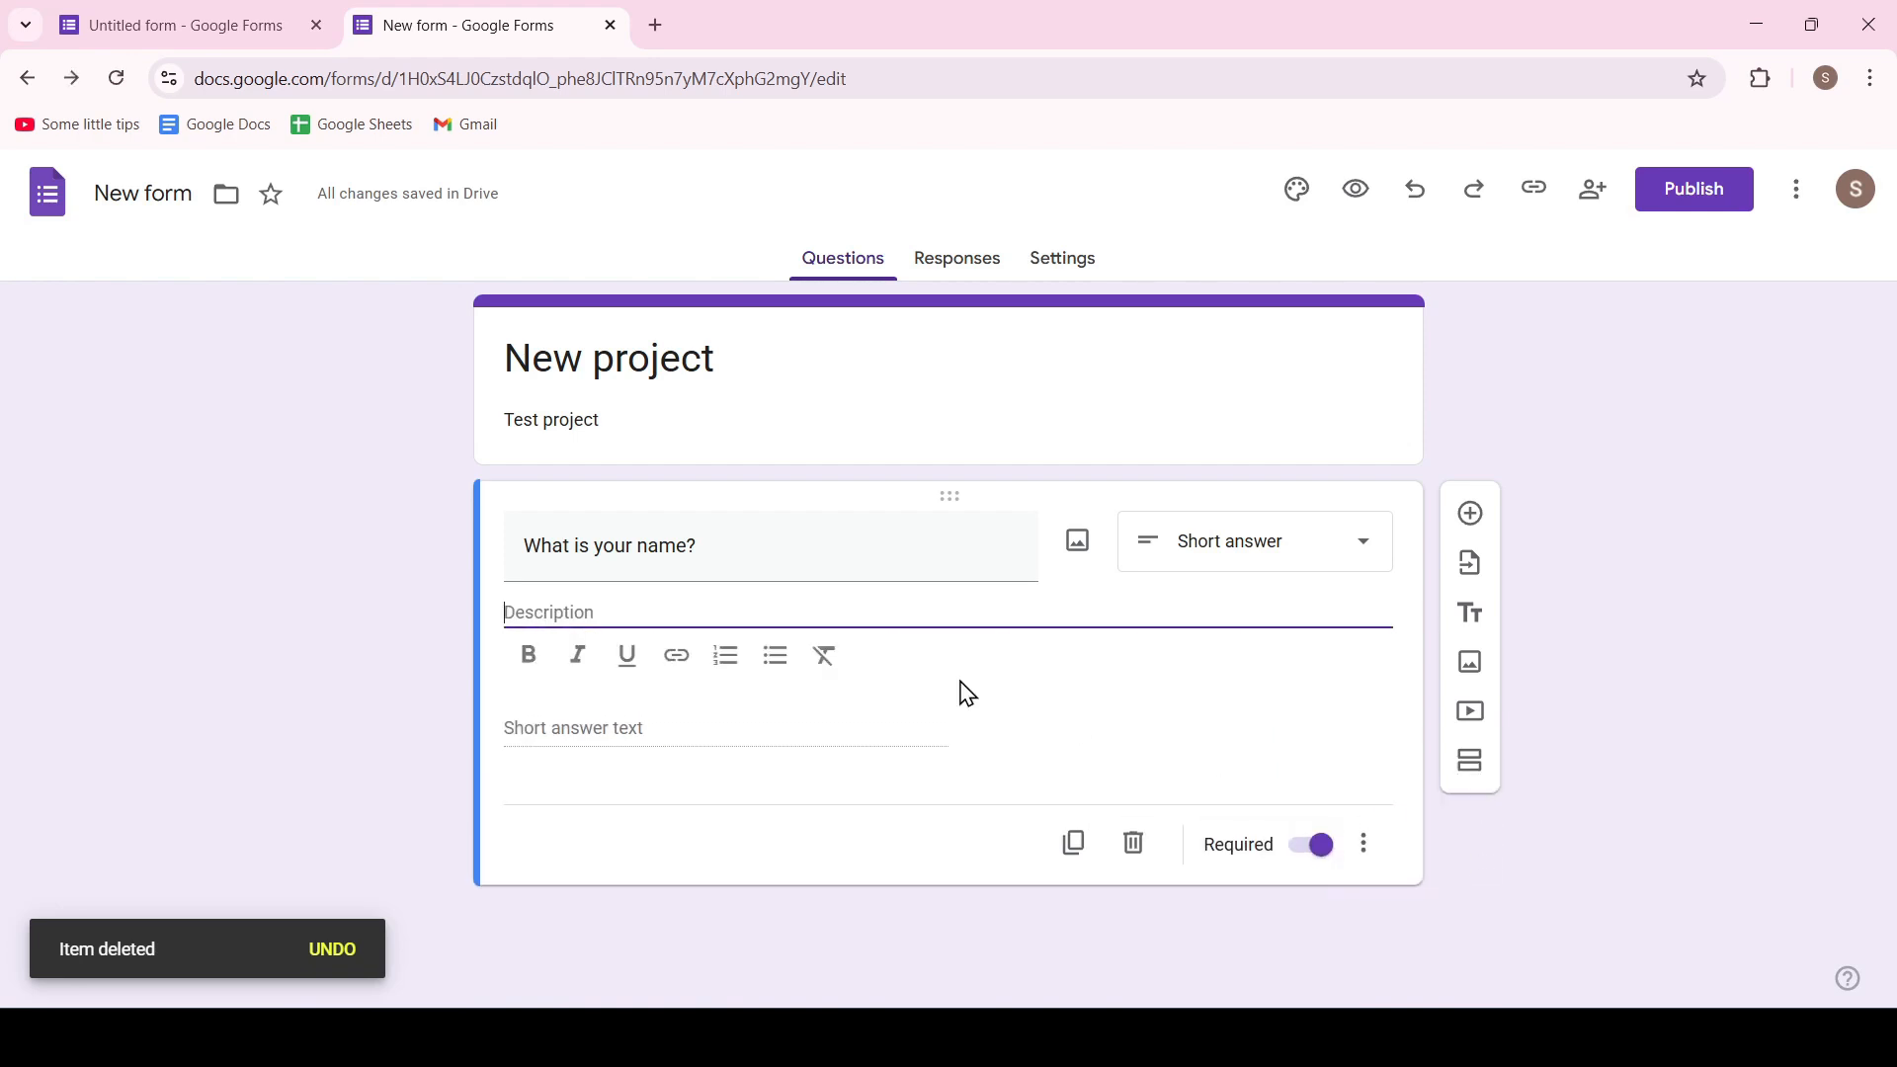
left_click(1391, 843)
left_click(1385, 877)
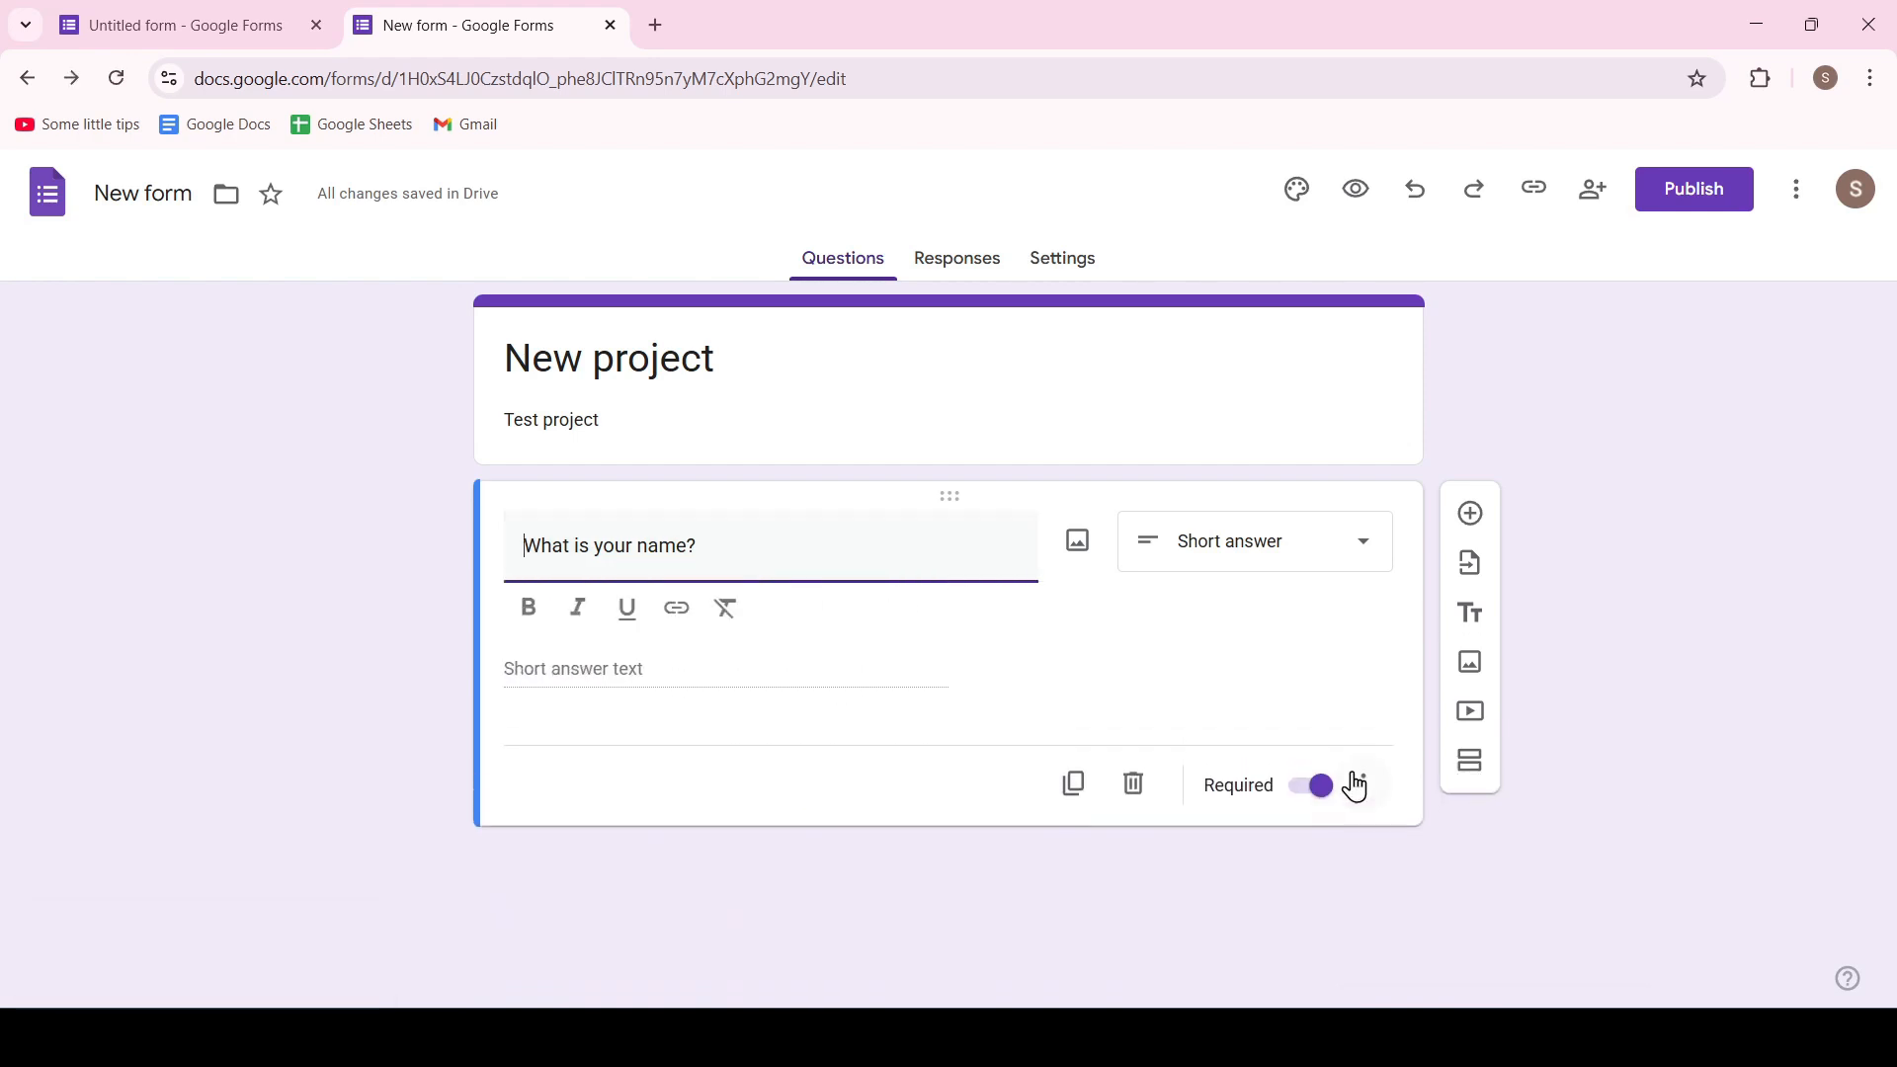
Add response validation to the name question that requires a number less than 5
left_click(1356, 783)
left_click(1385, 929)
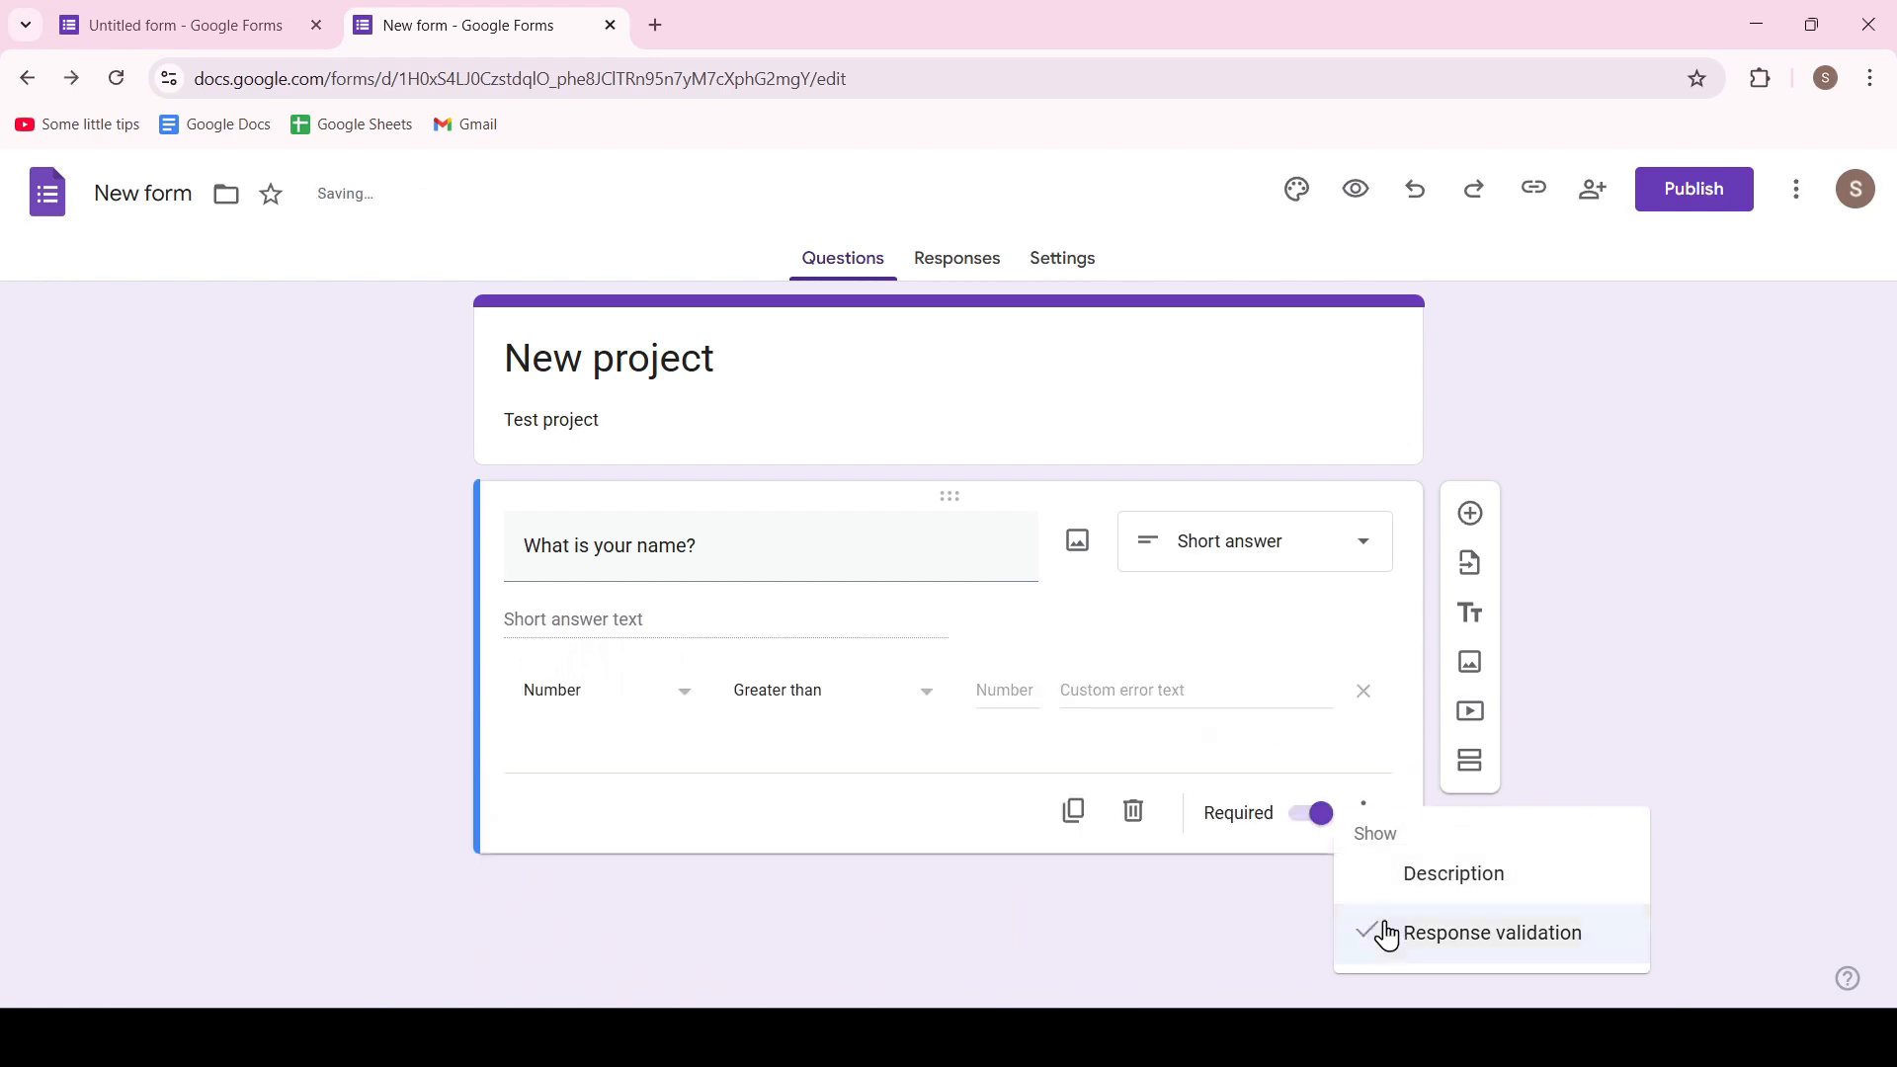
left_click(680, 700)
left_click(662, 709)
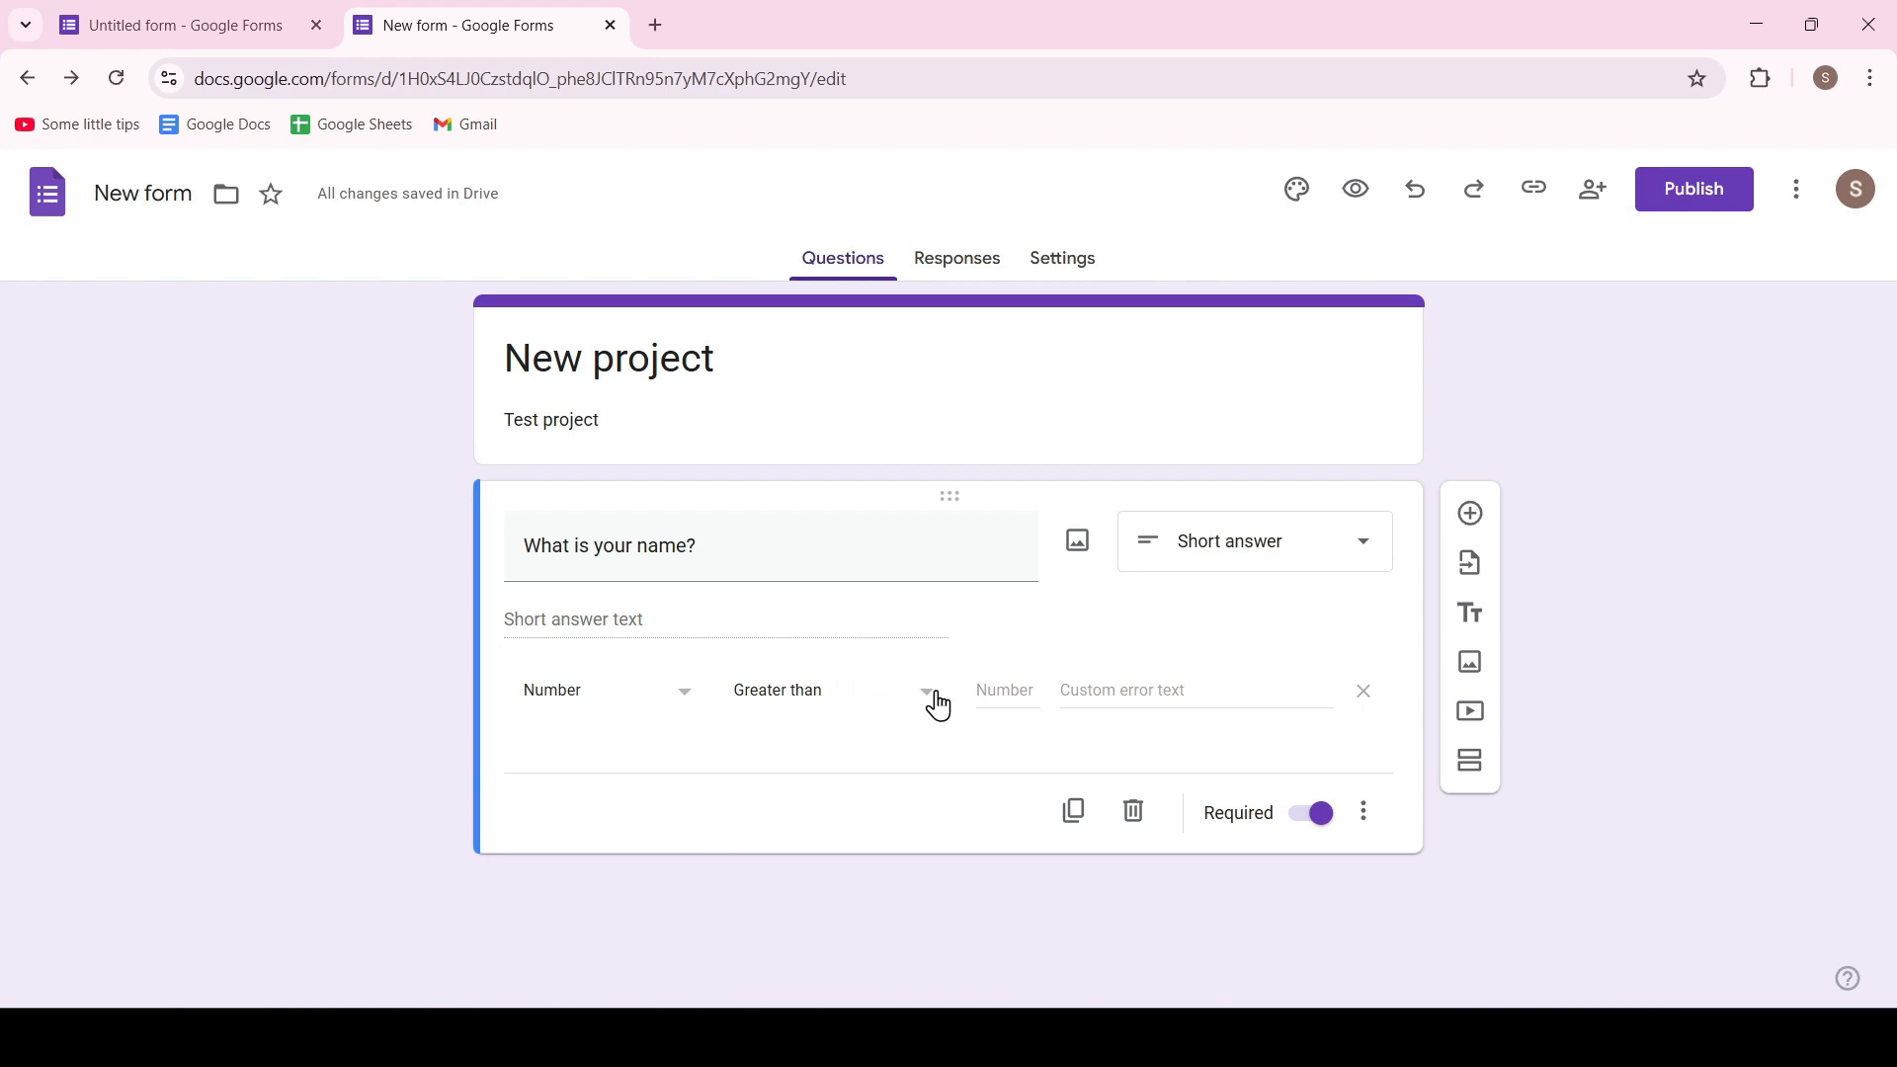
left_click(992, 690)
type("5")
left_click(899, 692)
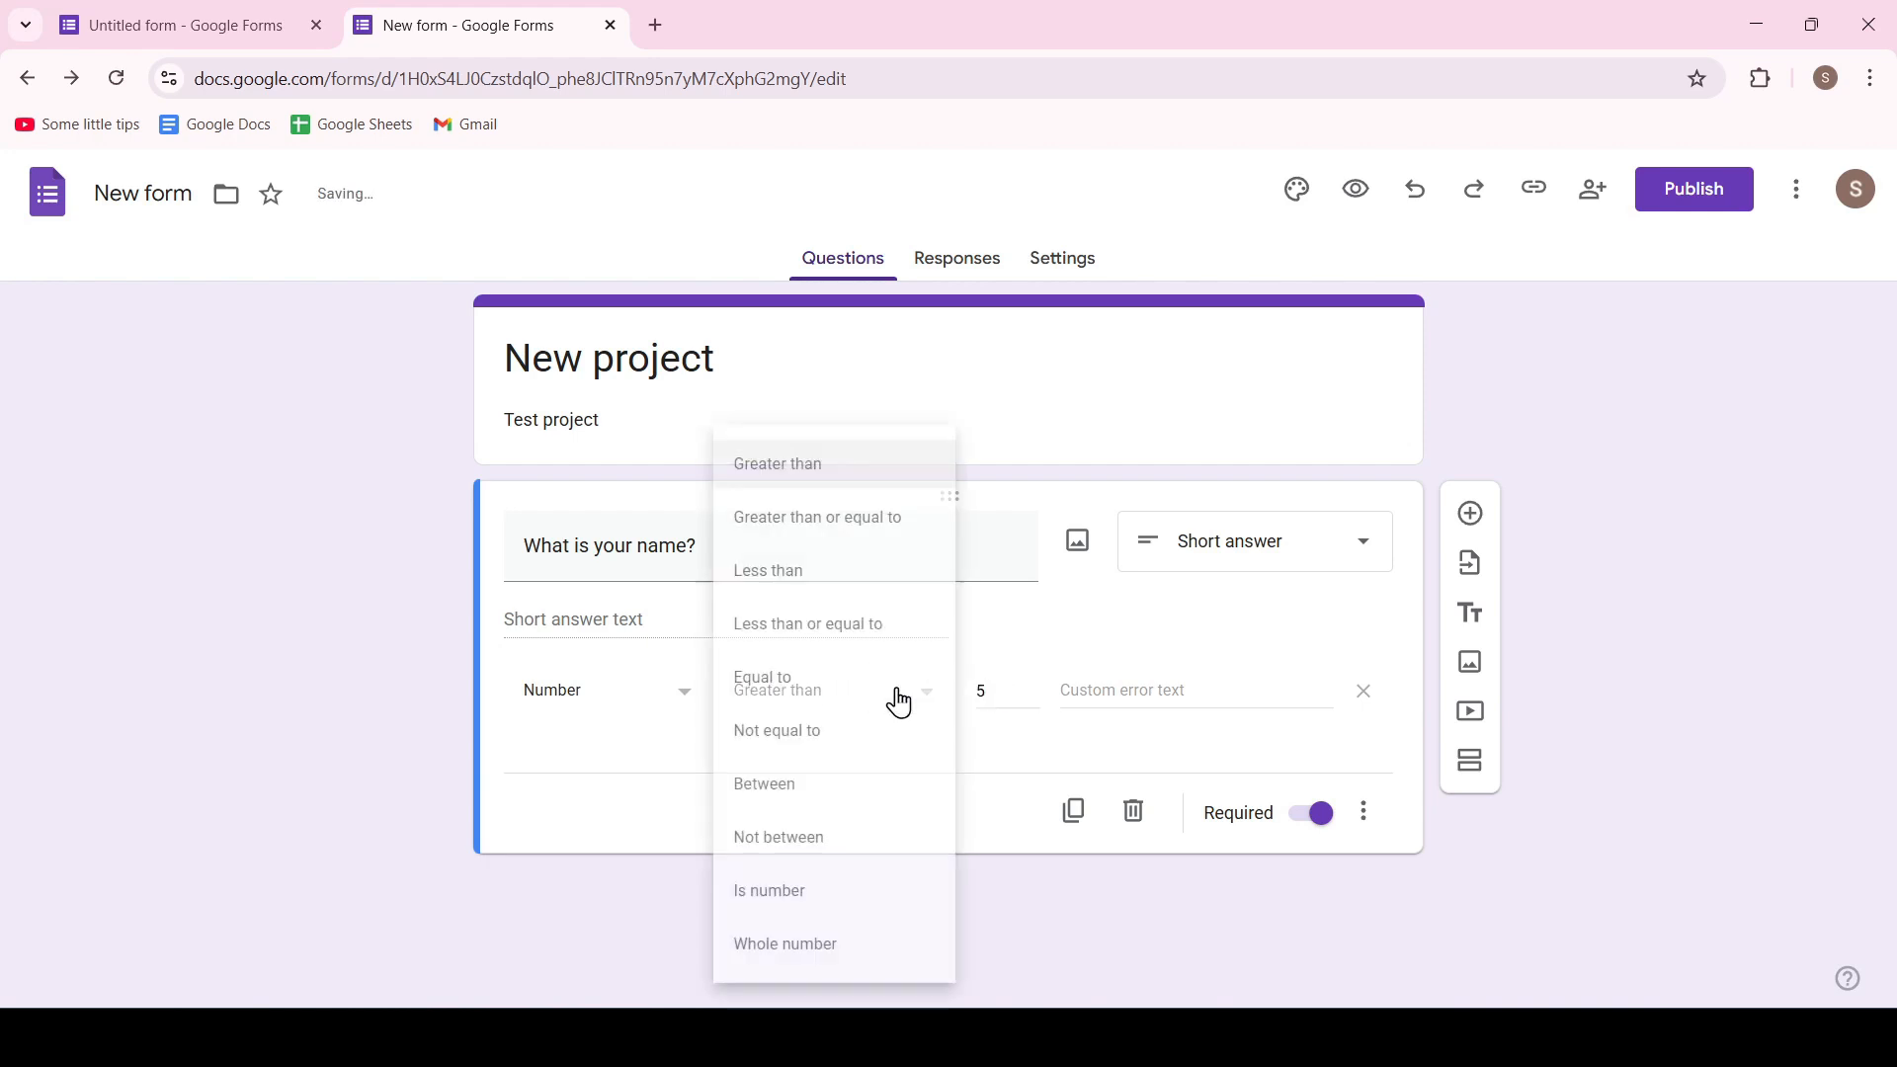
left_click(805, 575)
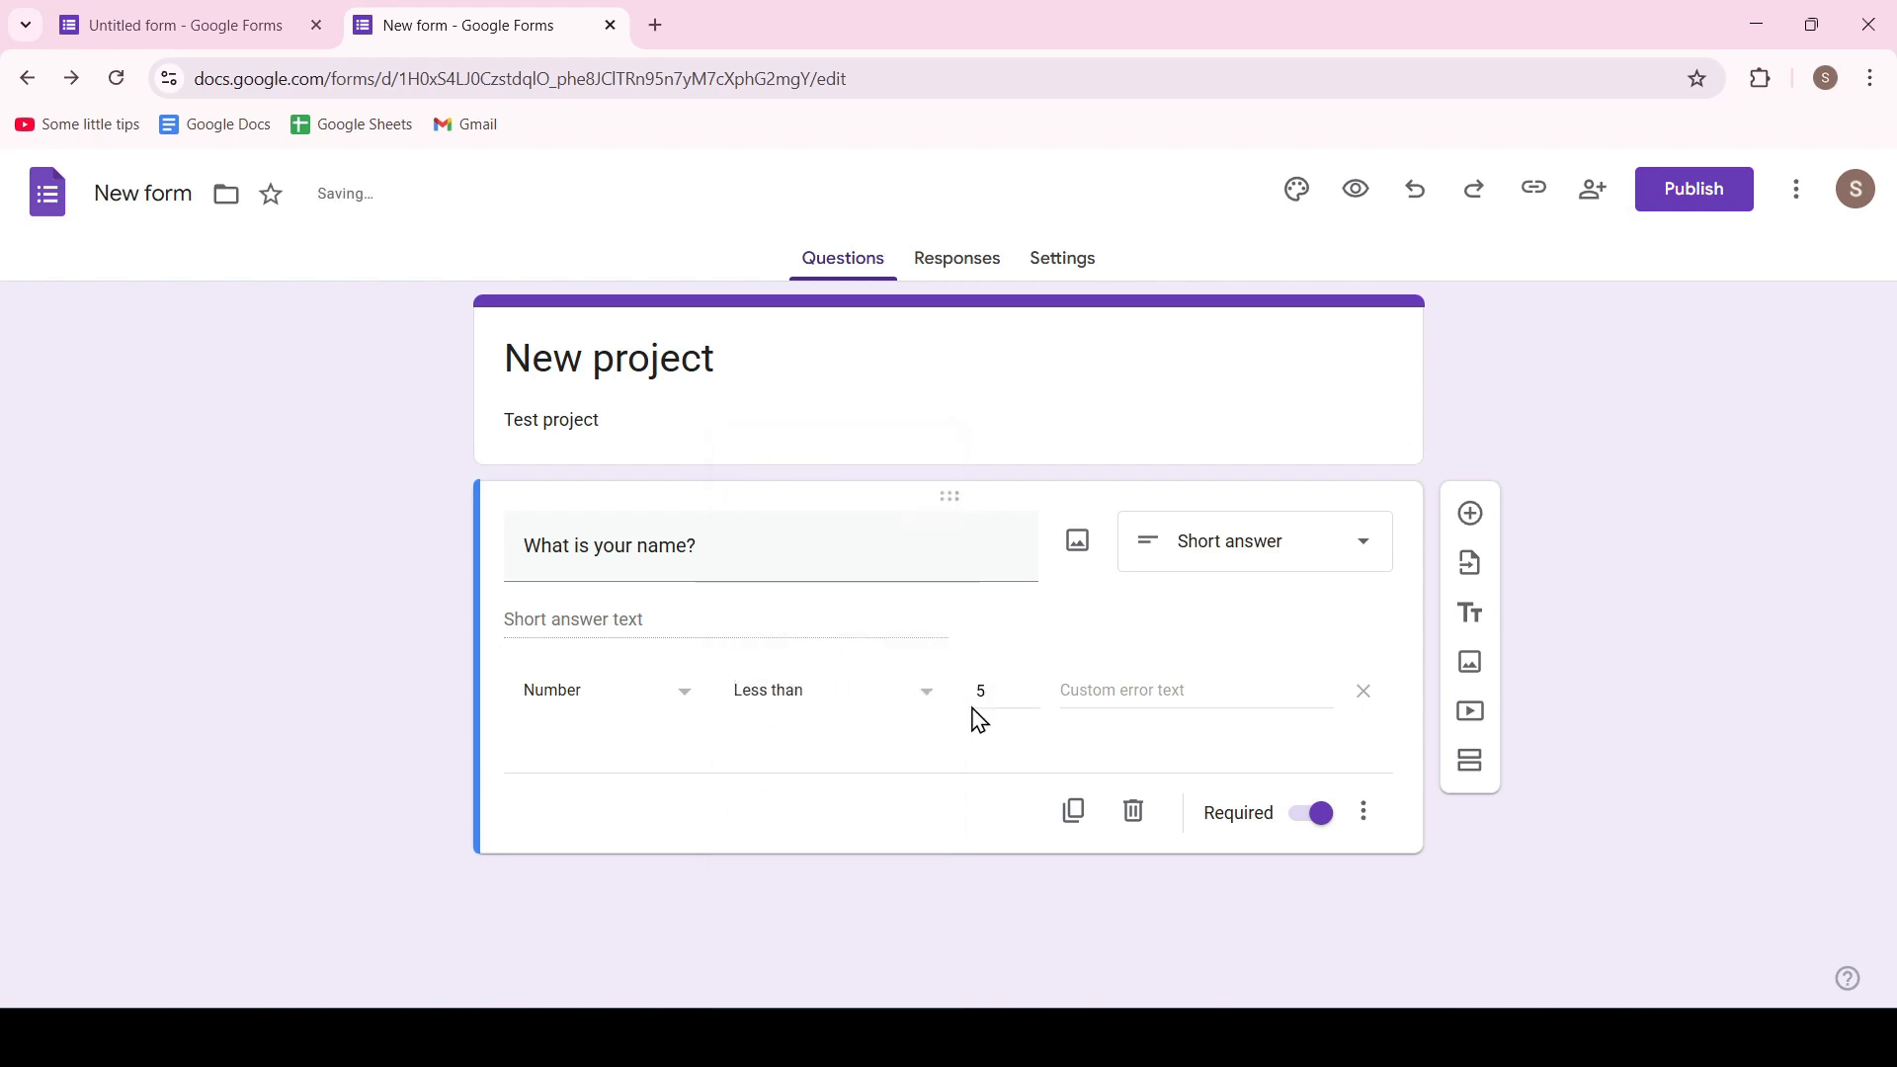
Try the Text, Length and Regular expression validation types on the name question, and turn response validation off
left_click(661, 700)
left_click(597, 749)
left_click(848, 708)
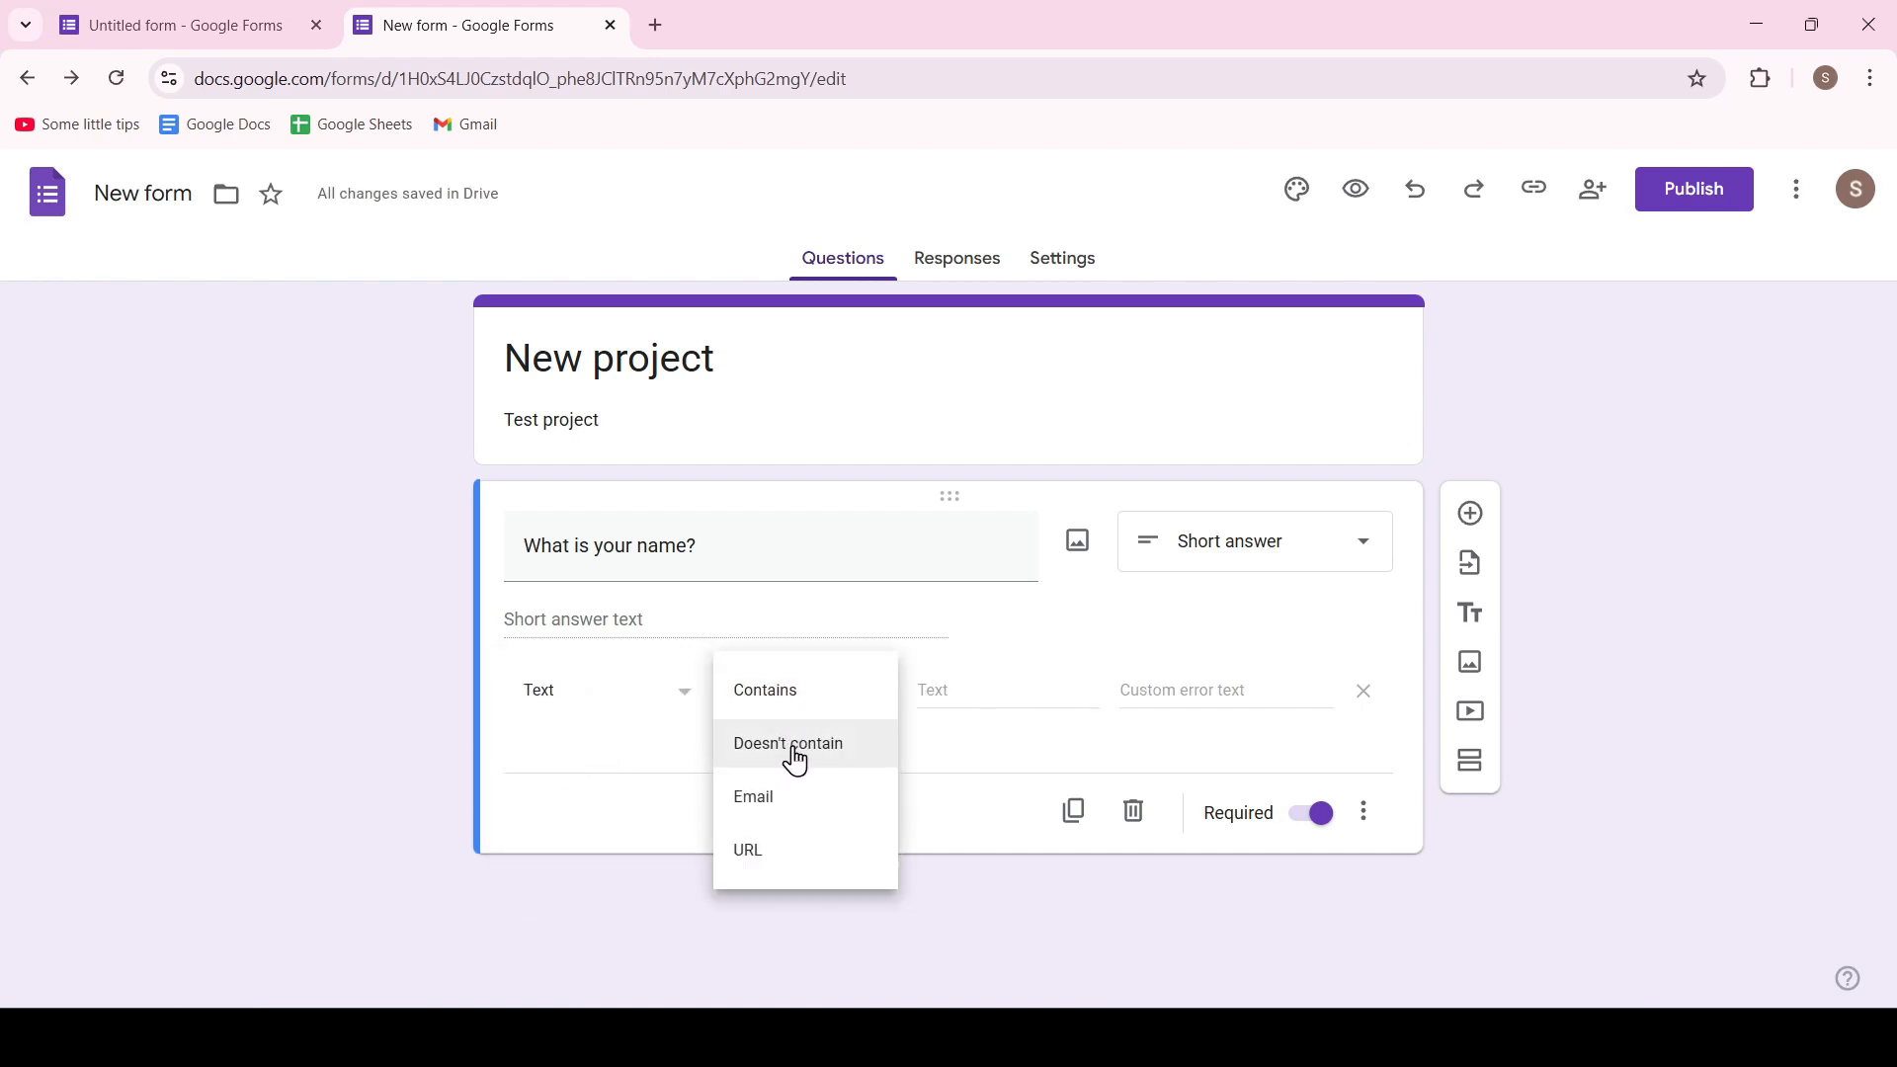
left_click(682, 698)
left_click(608, 749)
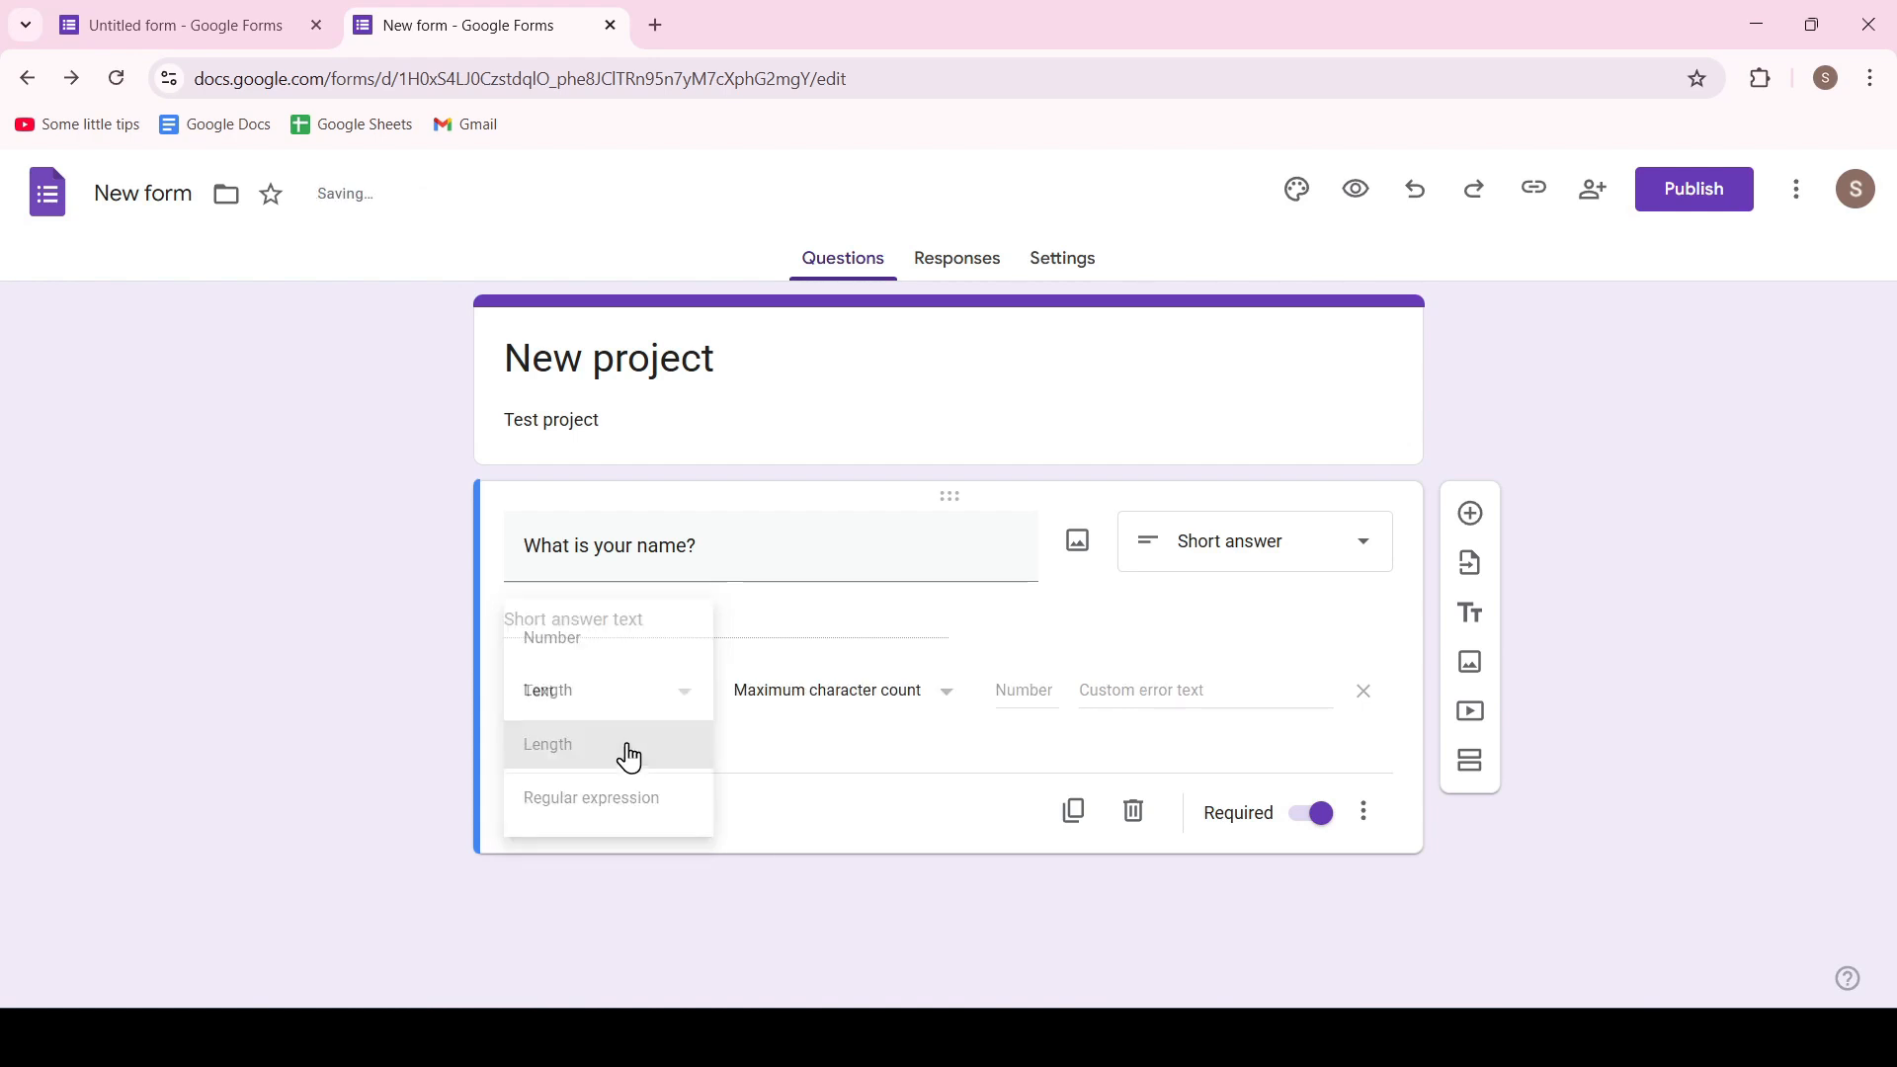
left_click(680, 701)
left_click(632, 757)
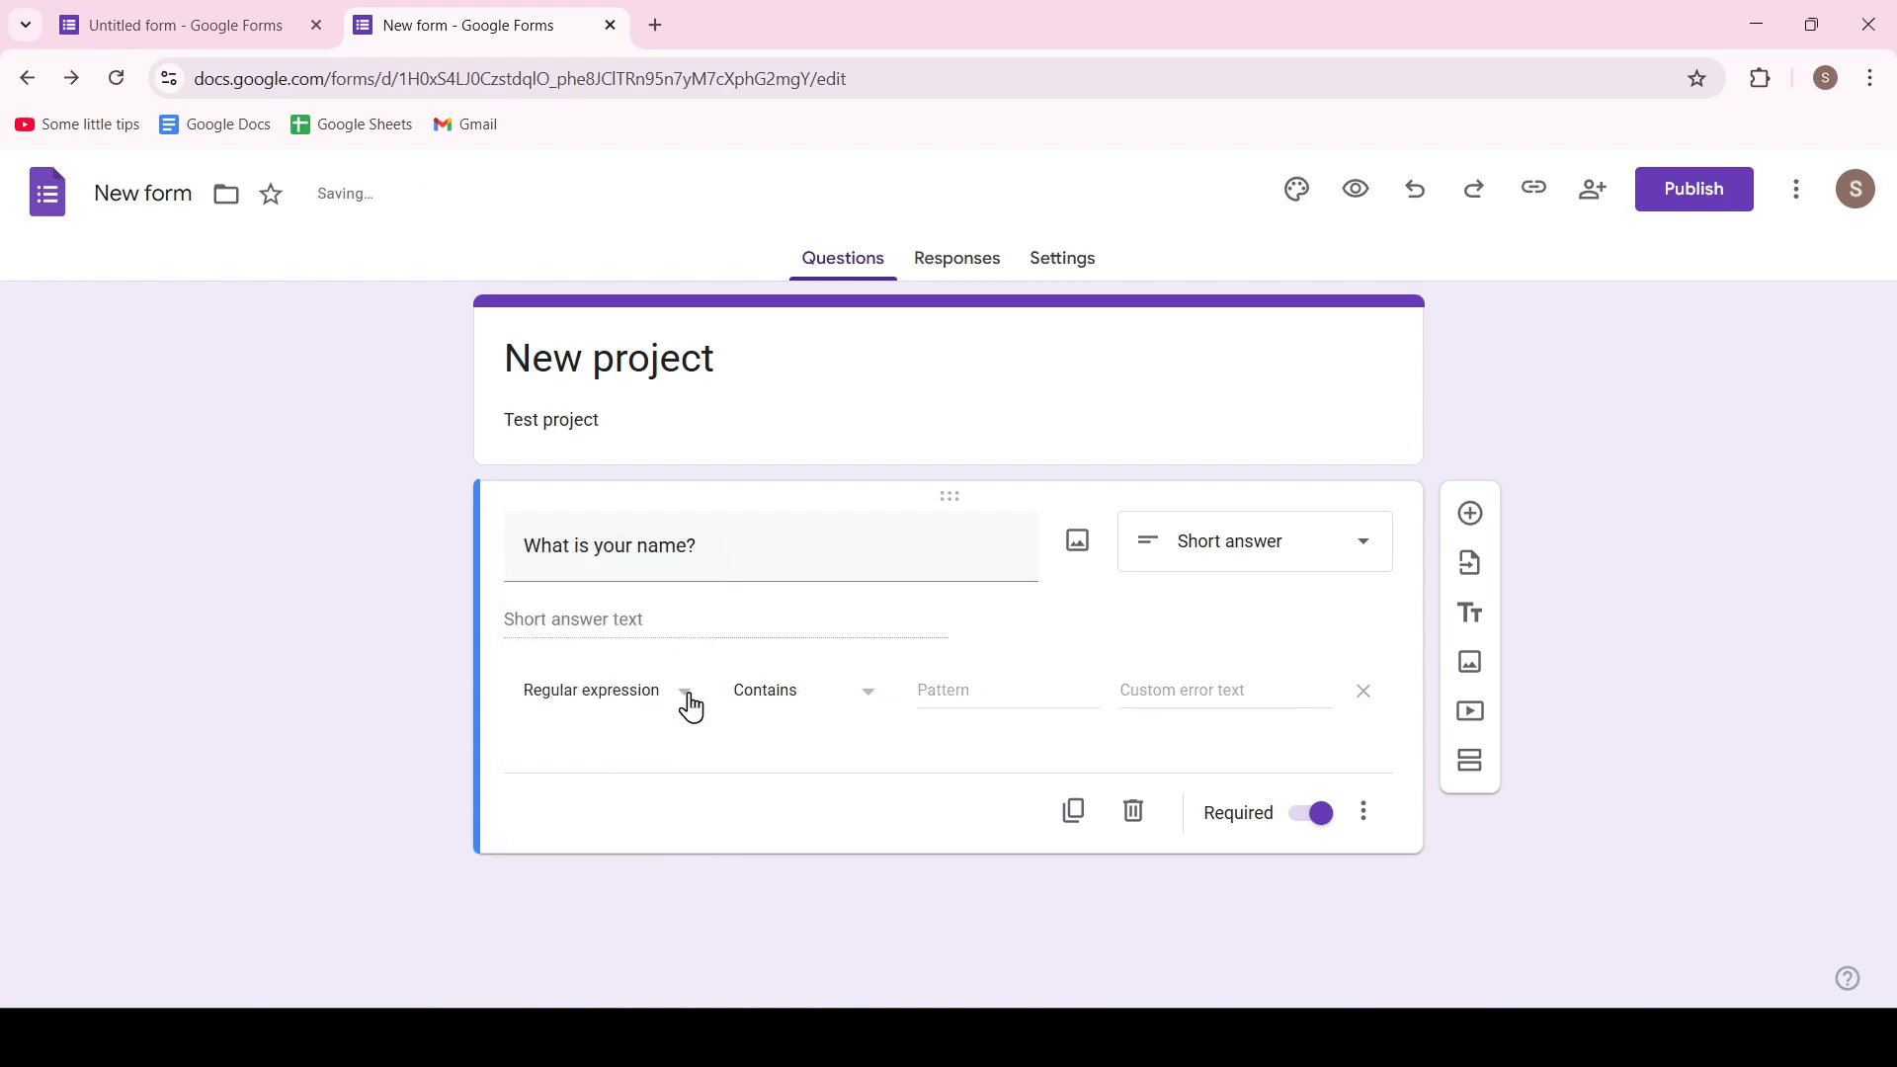
left_click(1380, 822)
left_click(1368, 928)
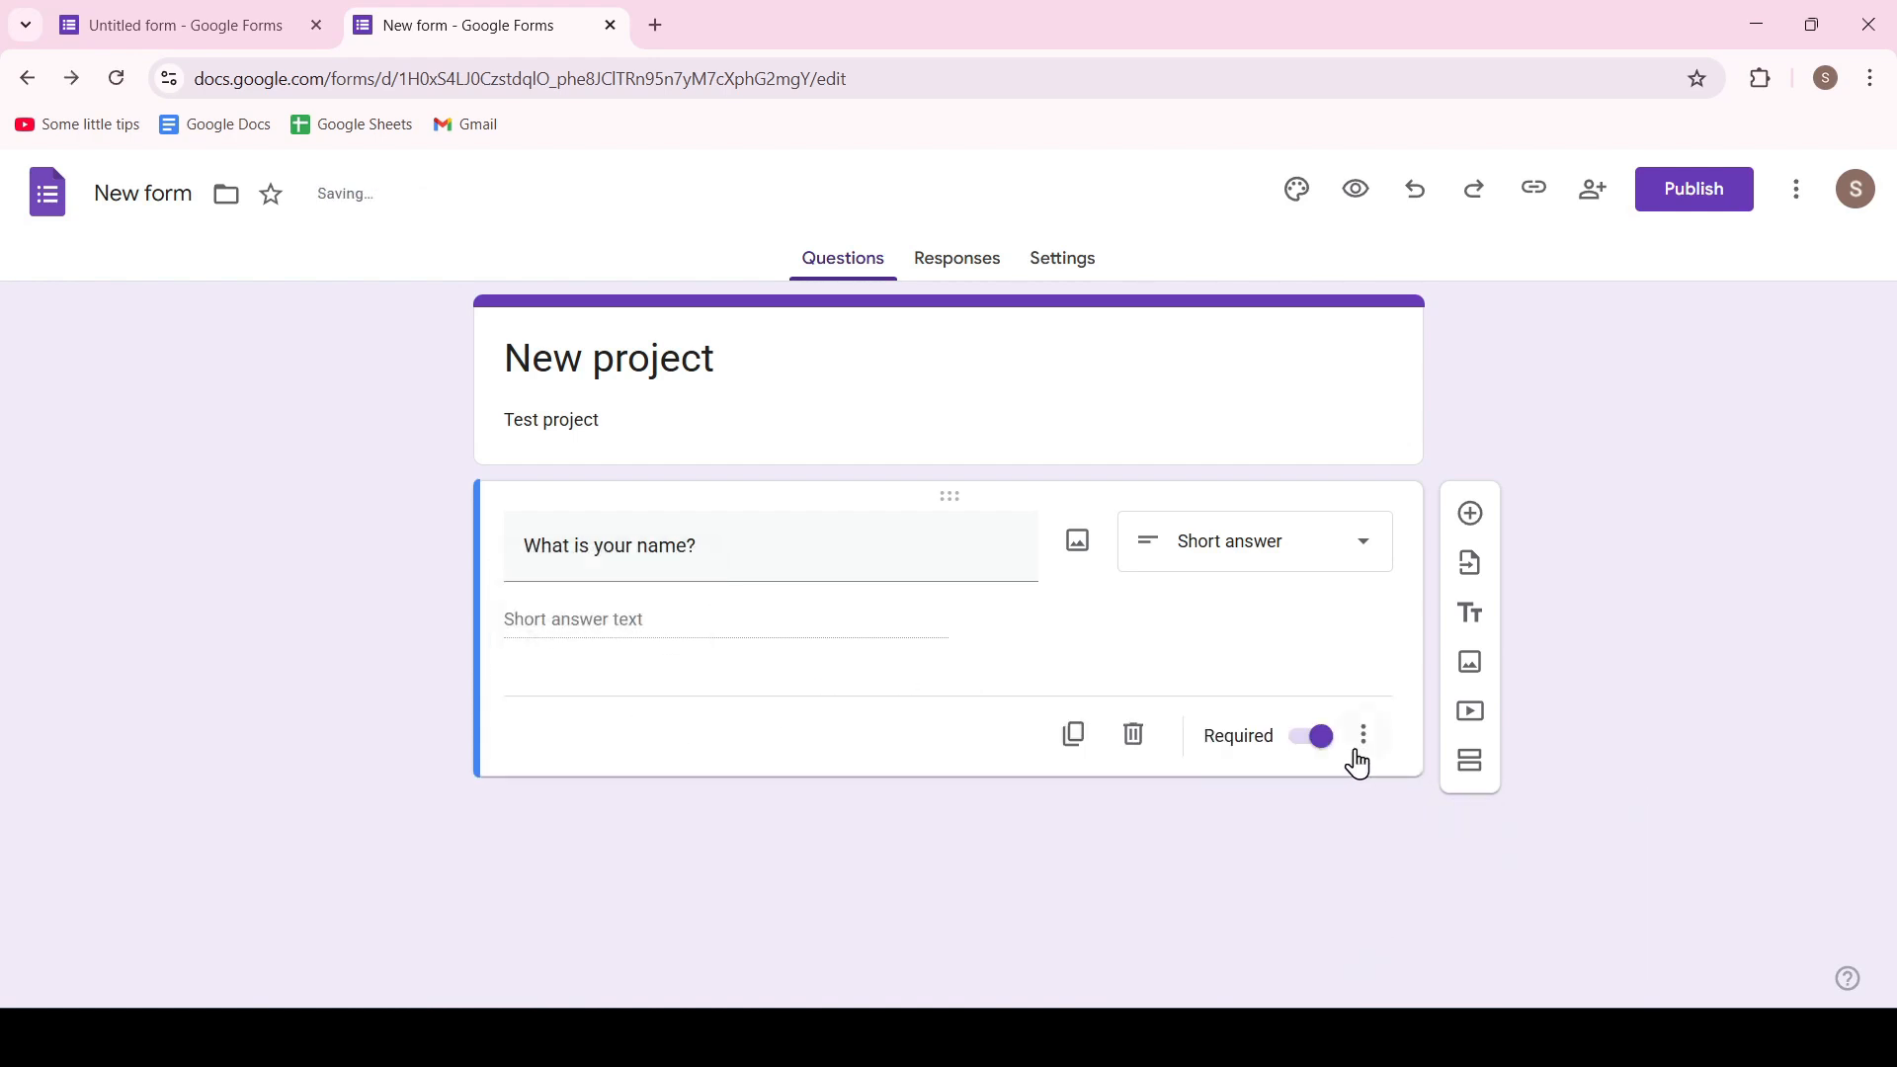
Add a multiple-choice question "How old are you?" with the options "more than 20", "less than 20" and Other
left_click(1470, 513)
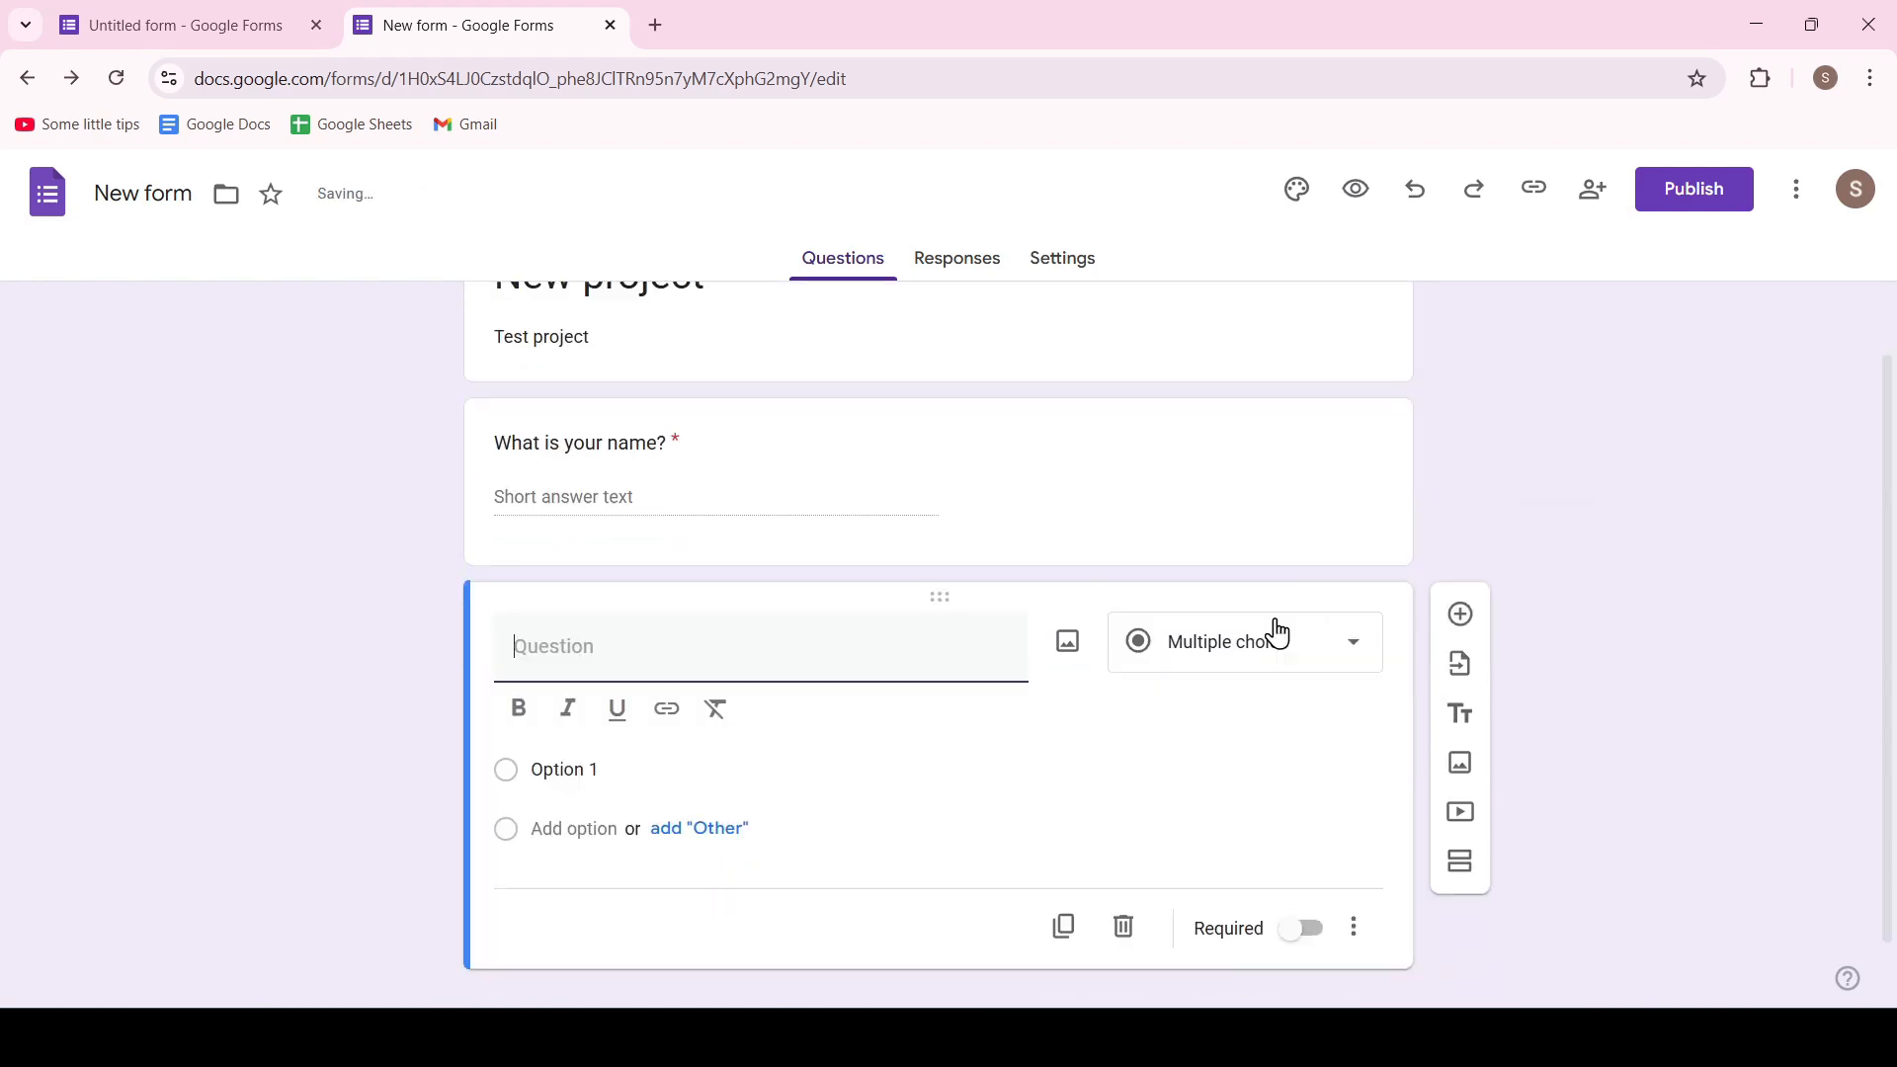
type("How old are you?")
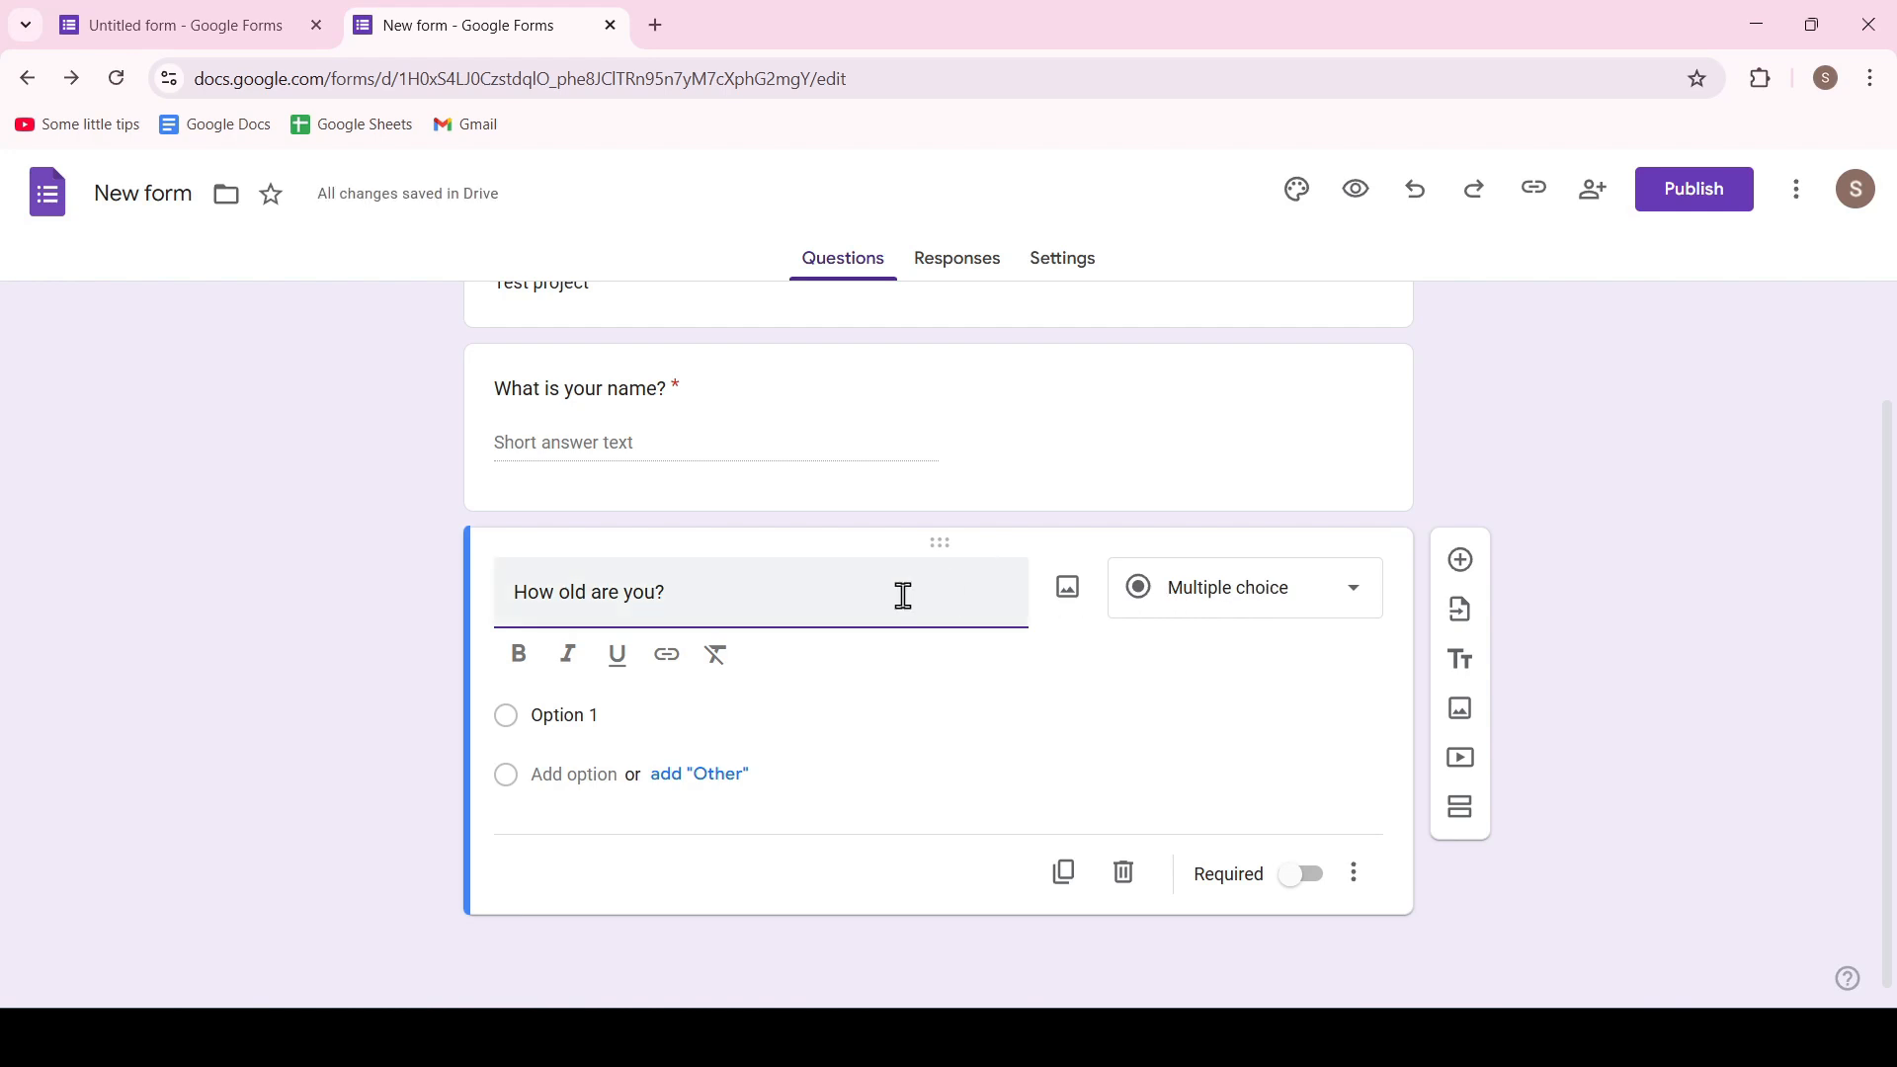
left_click(578, 711)
type("more than 20")
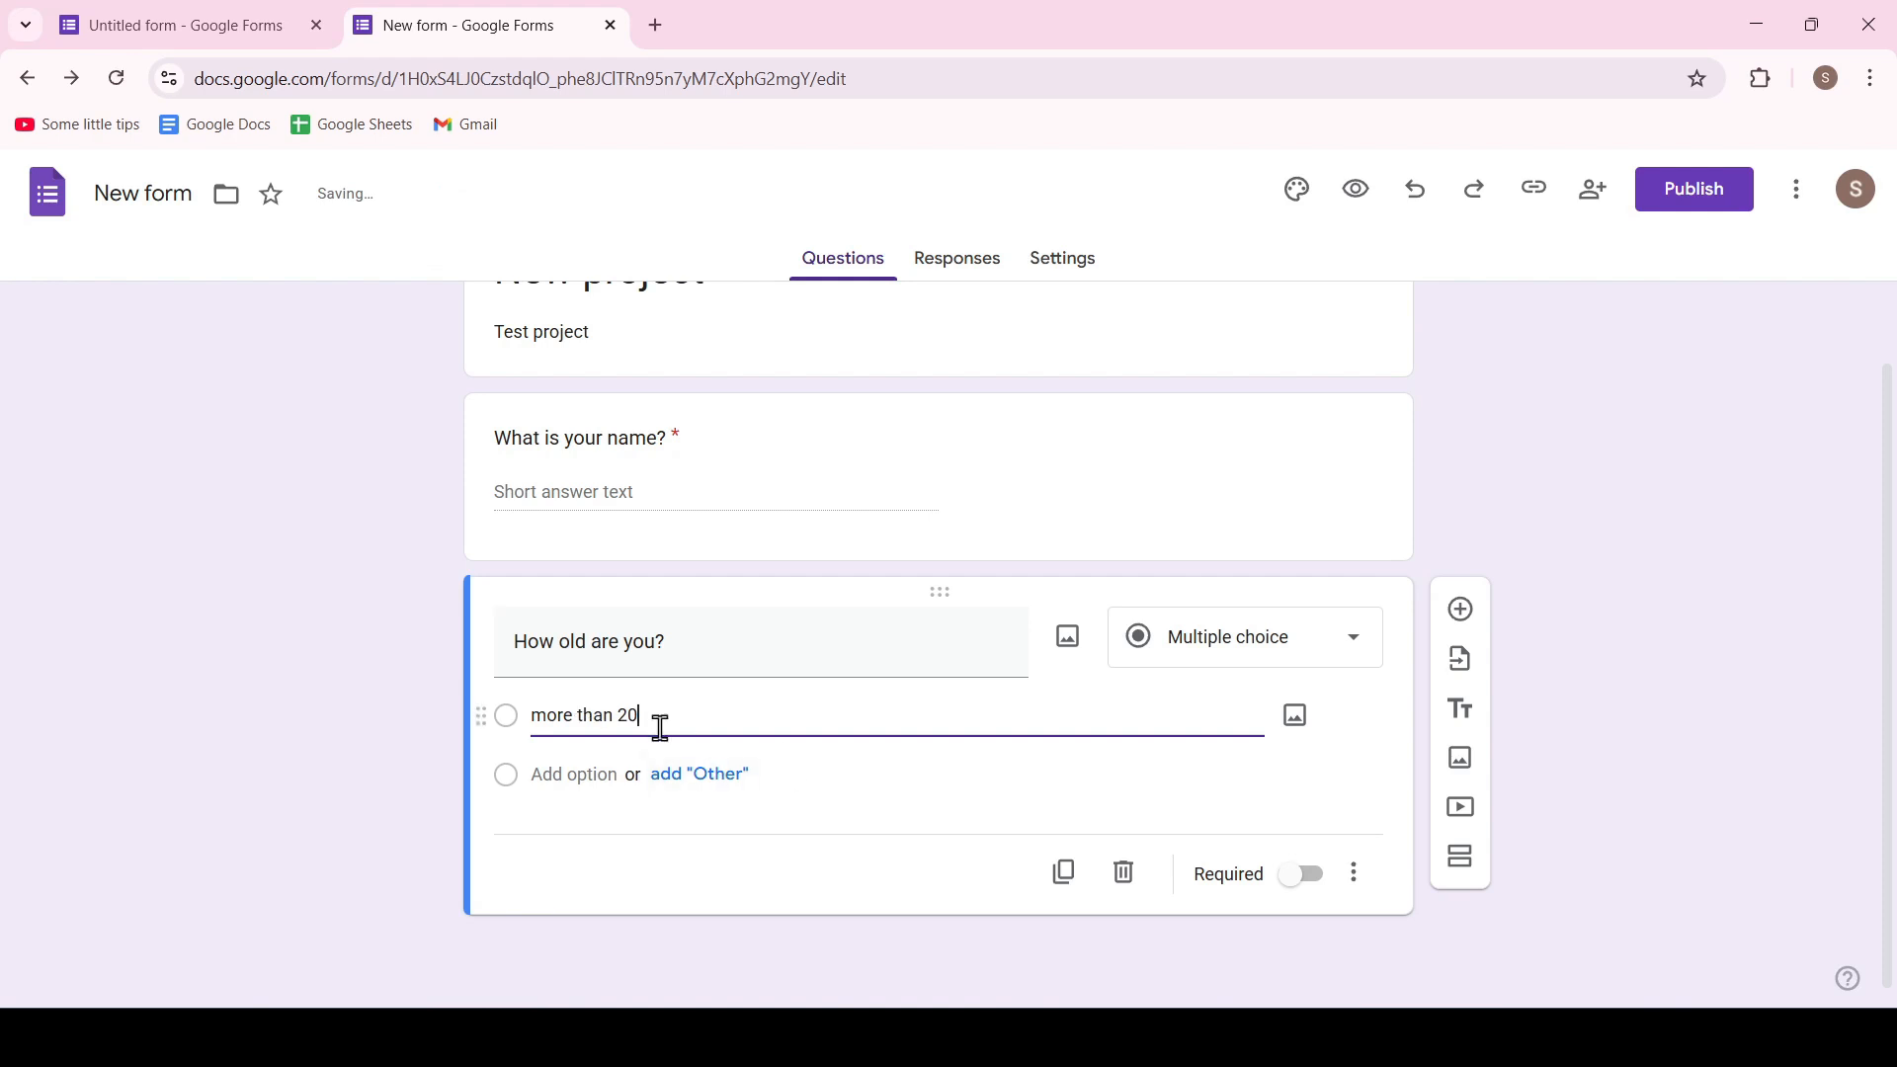
left_click(569, 774)
key("BackSpace")
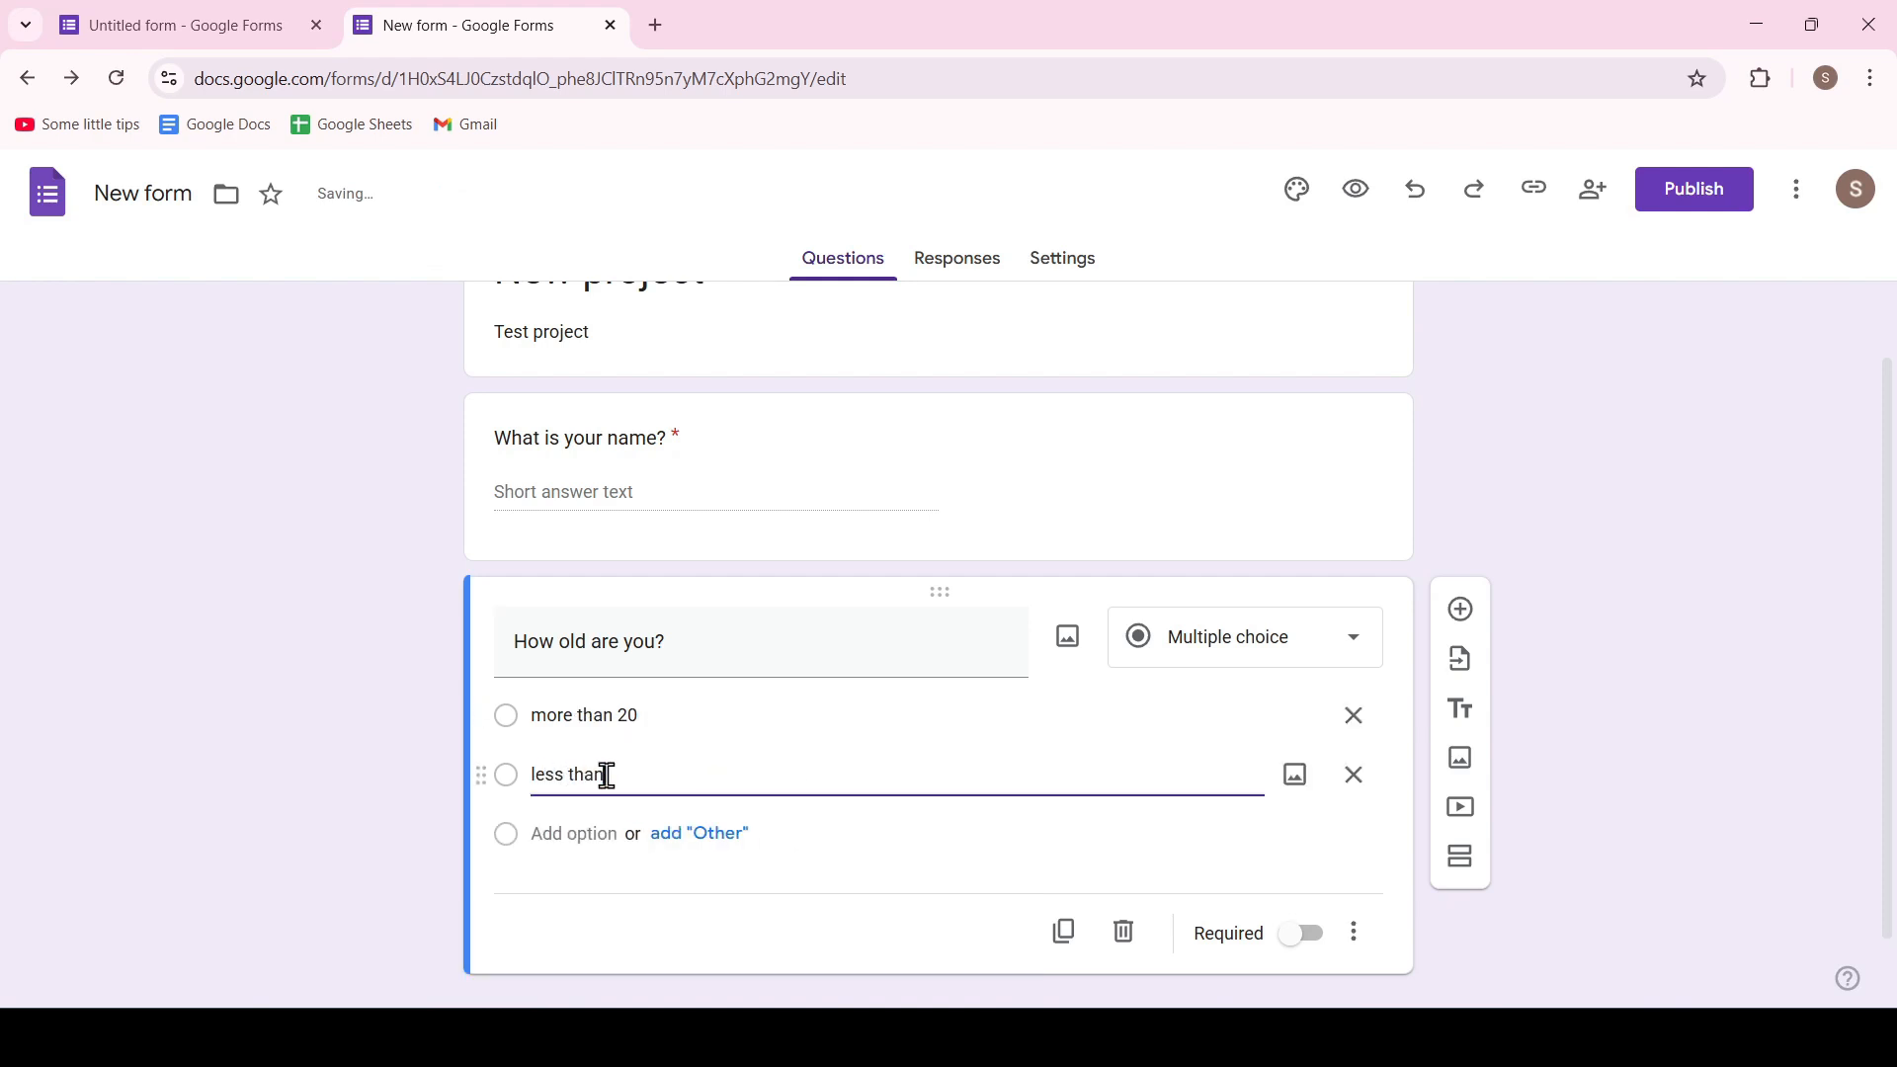
left_click(707, 834)
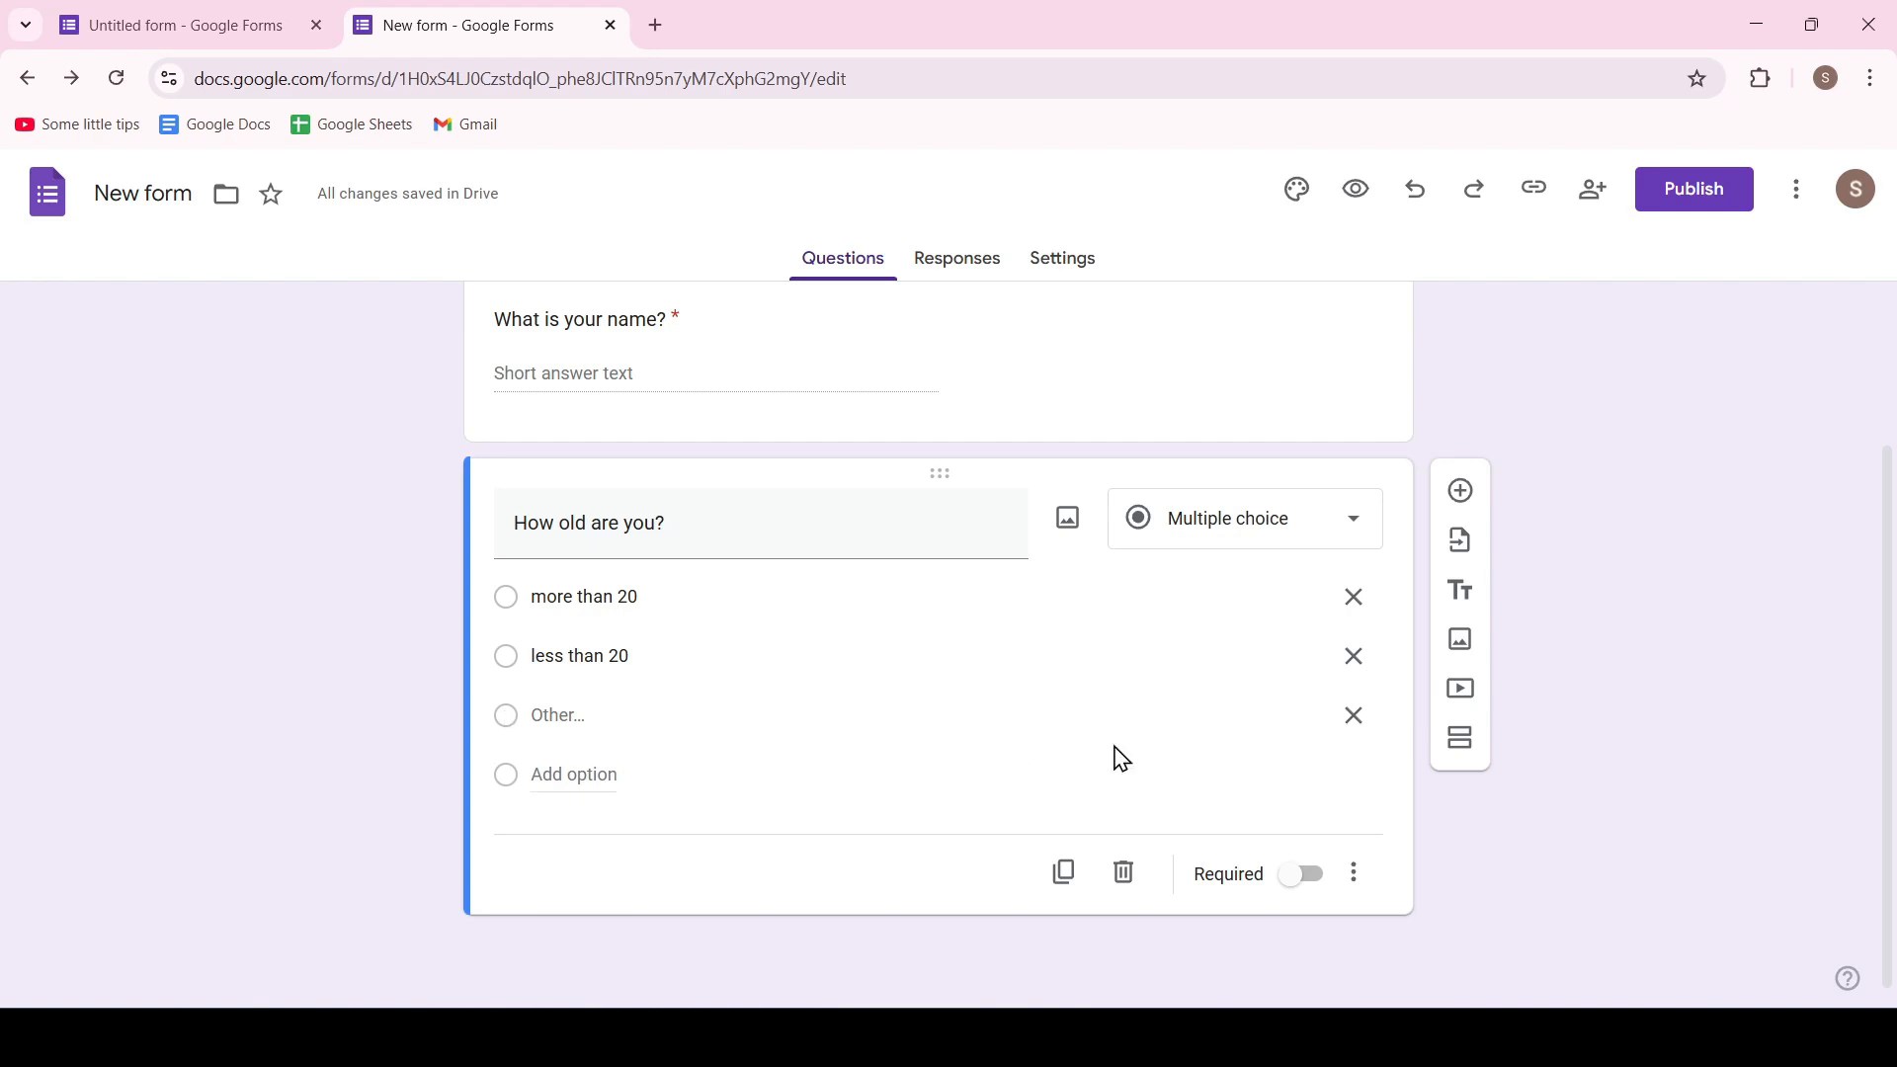
Add a required short-answer question titled "Enter an email." below the age question
left_click(1462, 491)
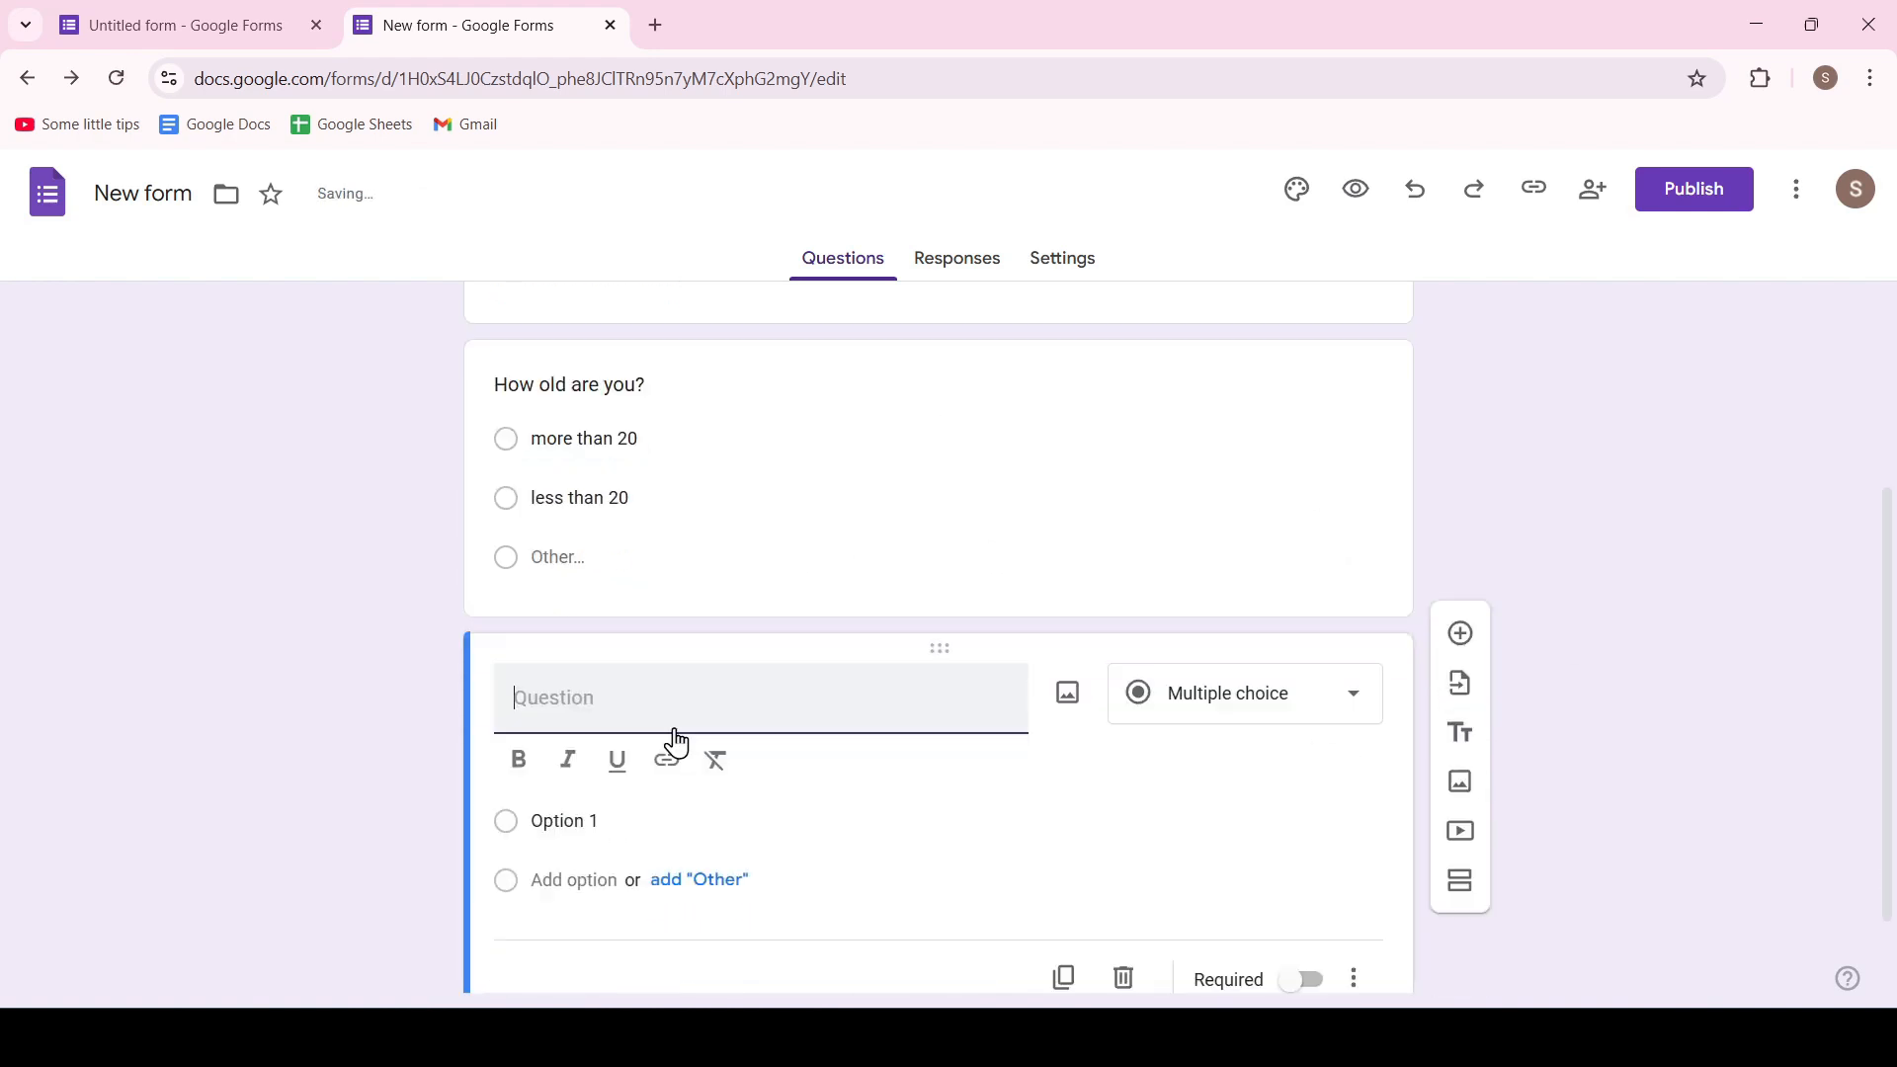
type("Enter an email.")
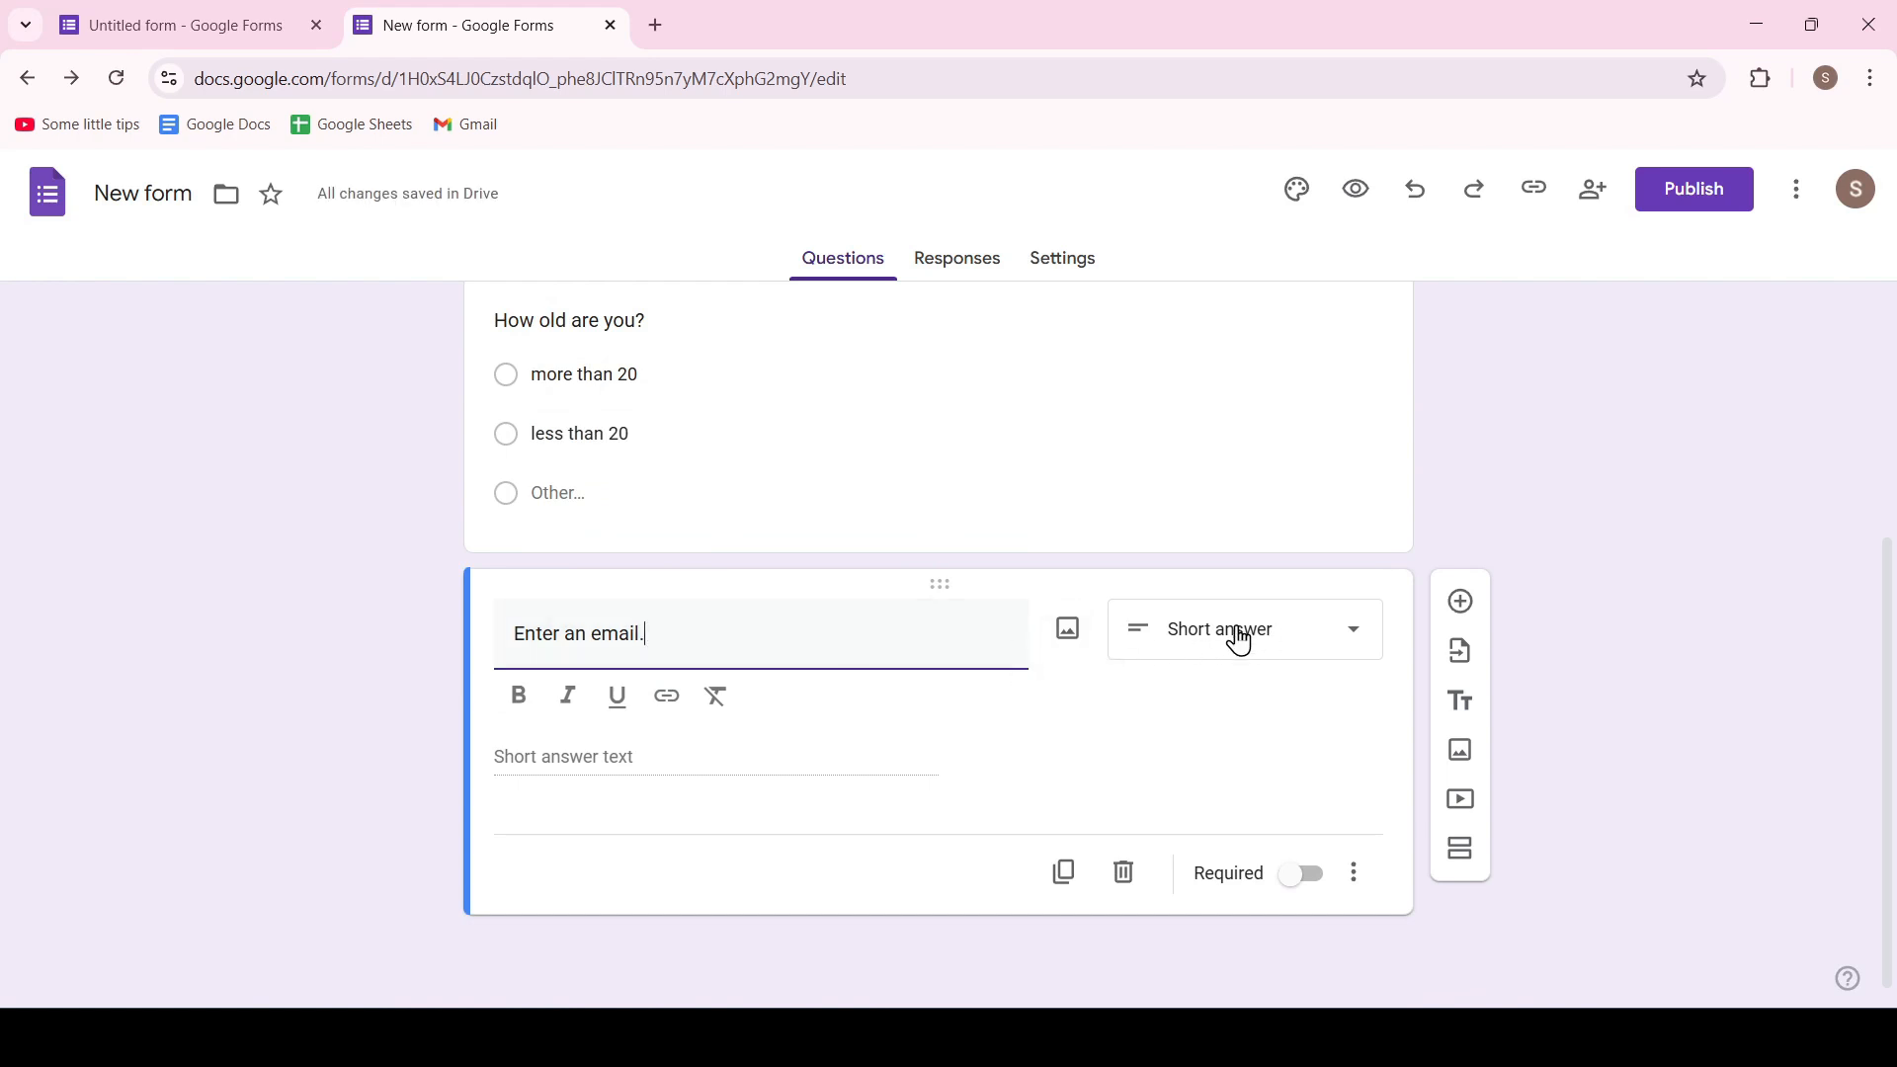
left_click(1290, 876)
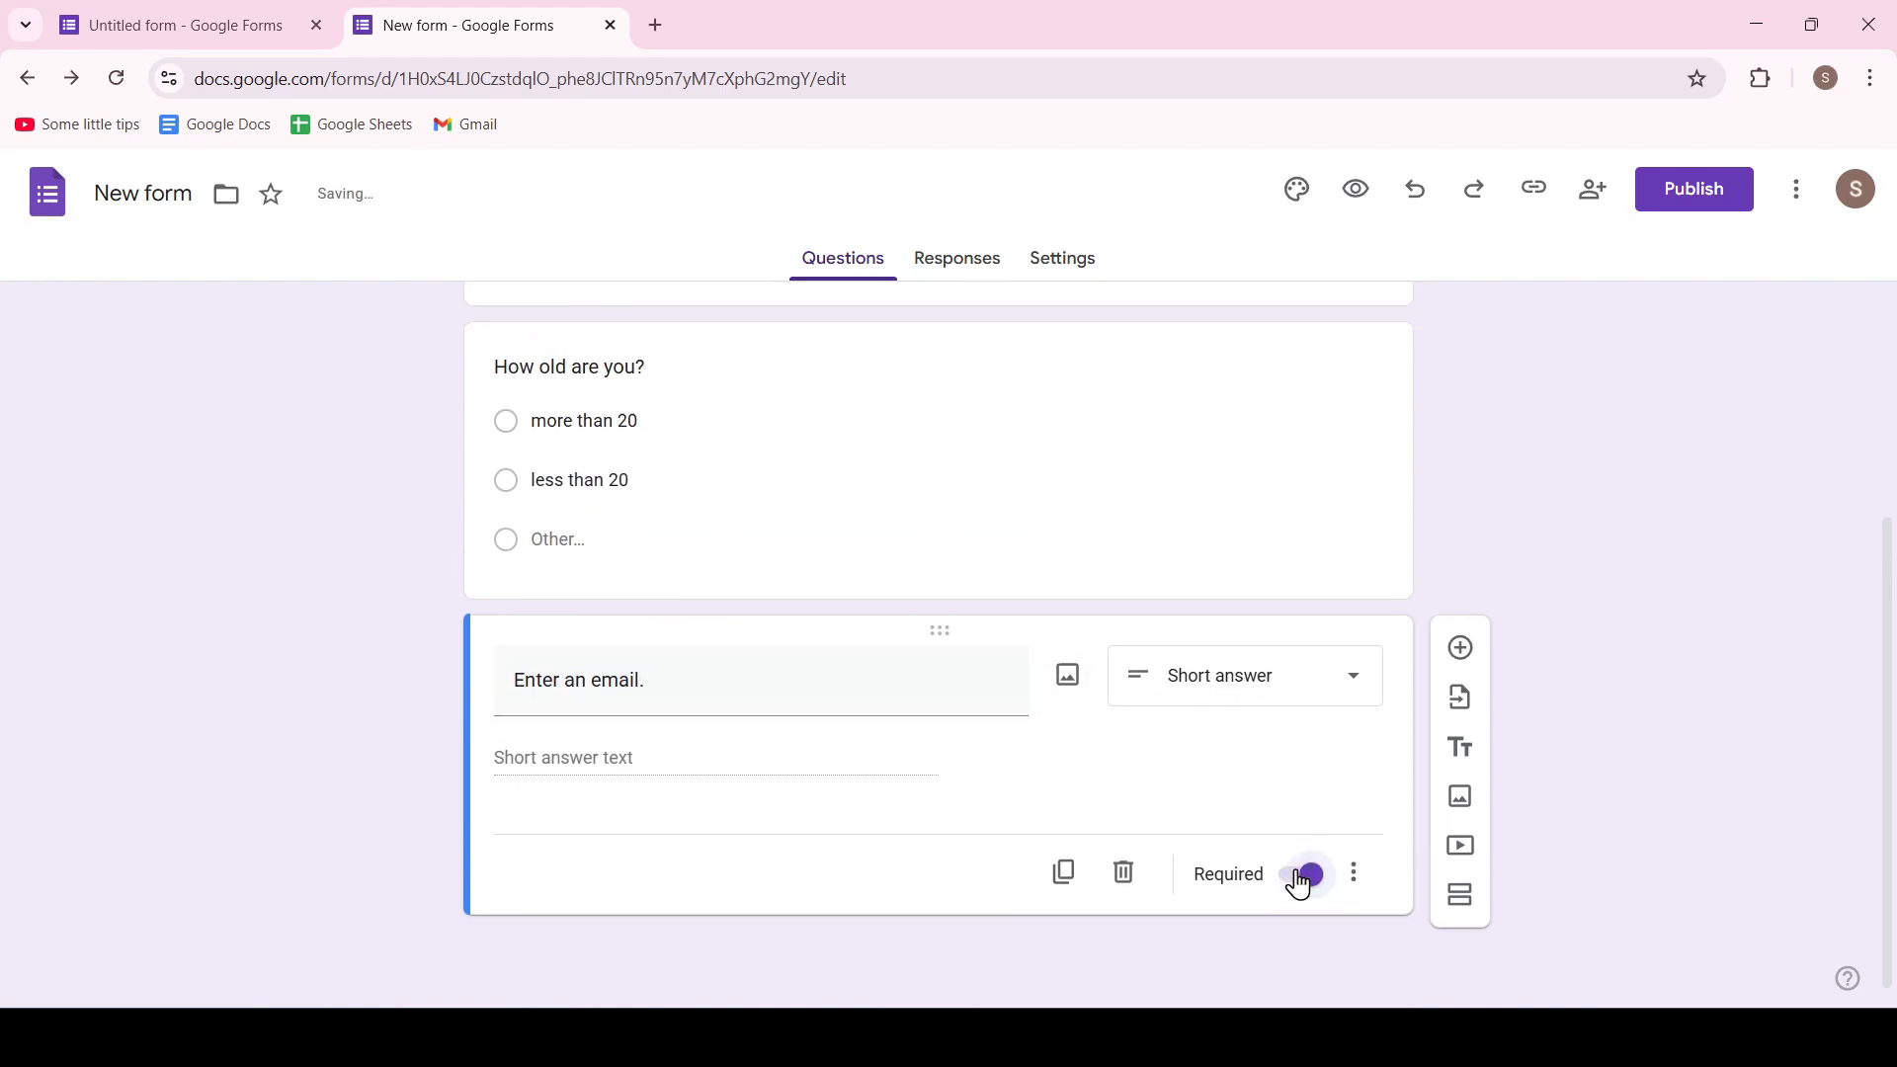
Add response validation to the email question that requires Text of type Email, with the custom error text "only email"
left_click(1355, 874)
left_click(1443, 934)
left_click(614, 751)
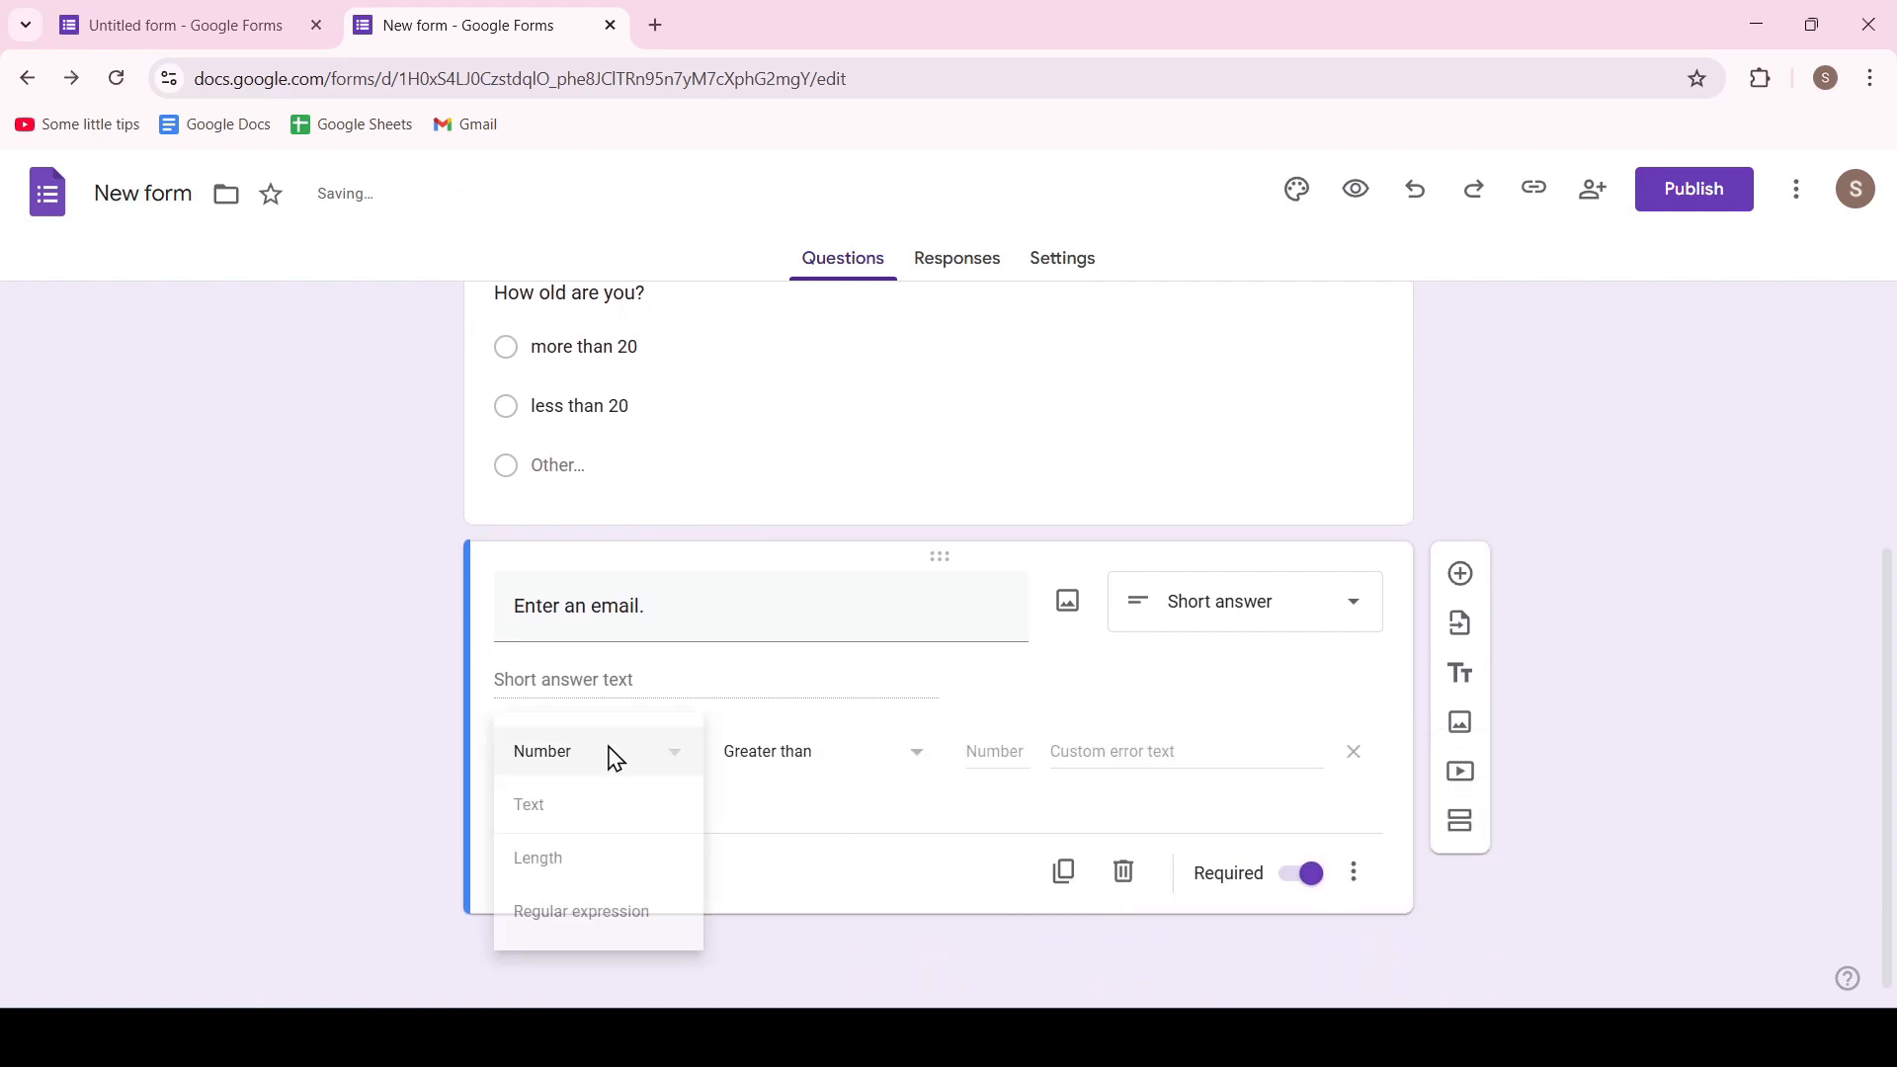
left_click(602, 804)
left_click(845, 757)
left_click(762, 883)
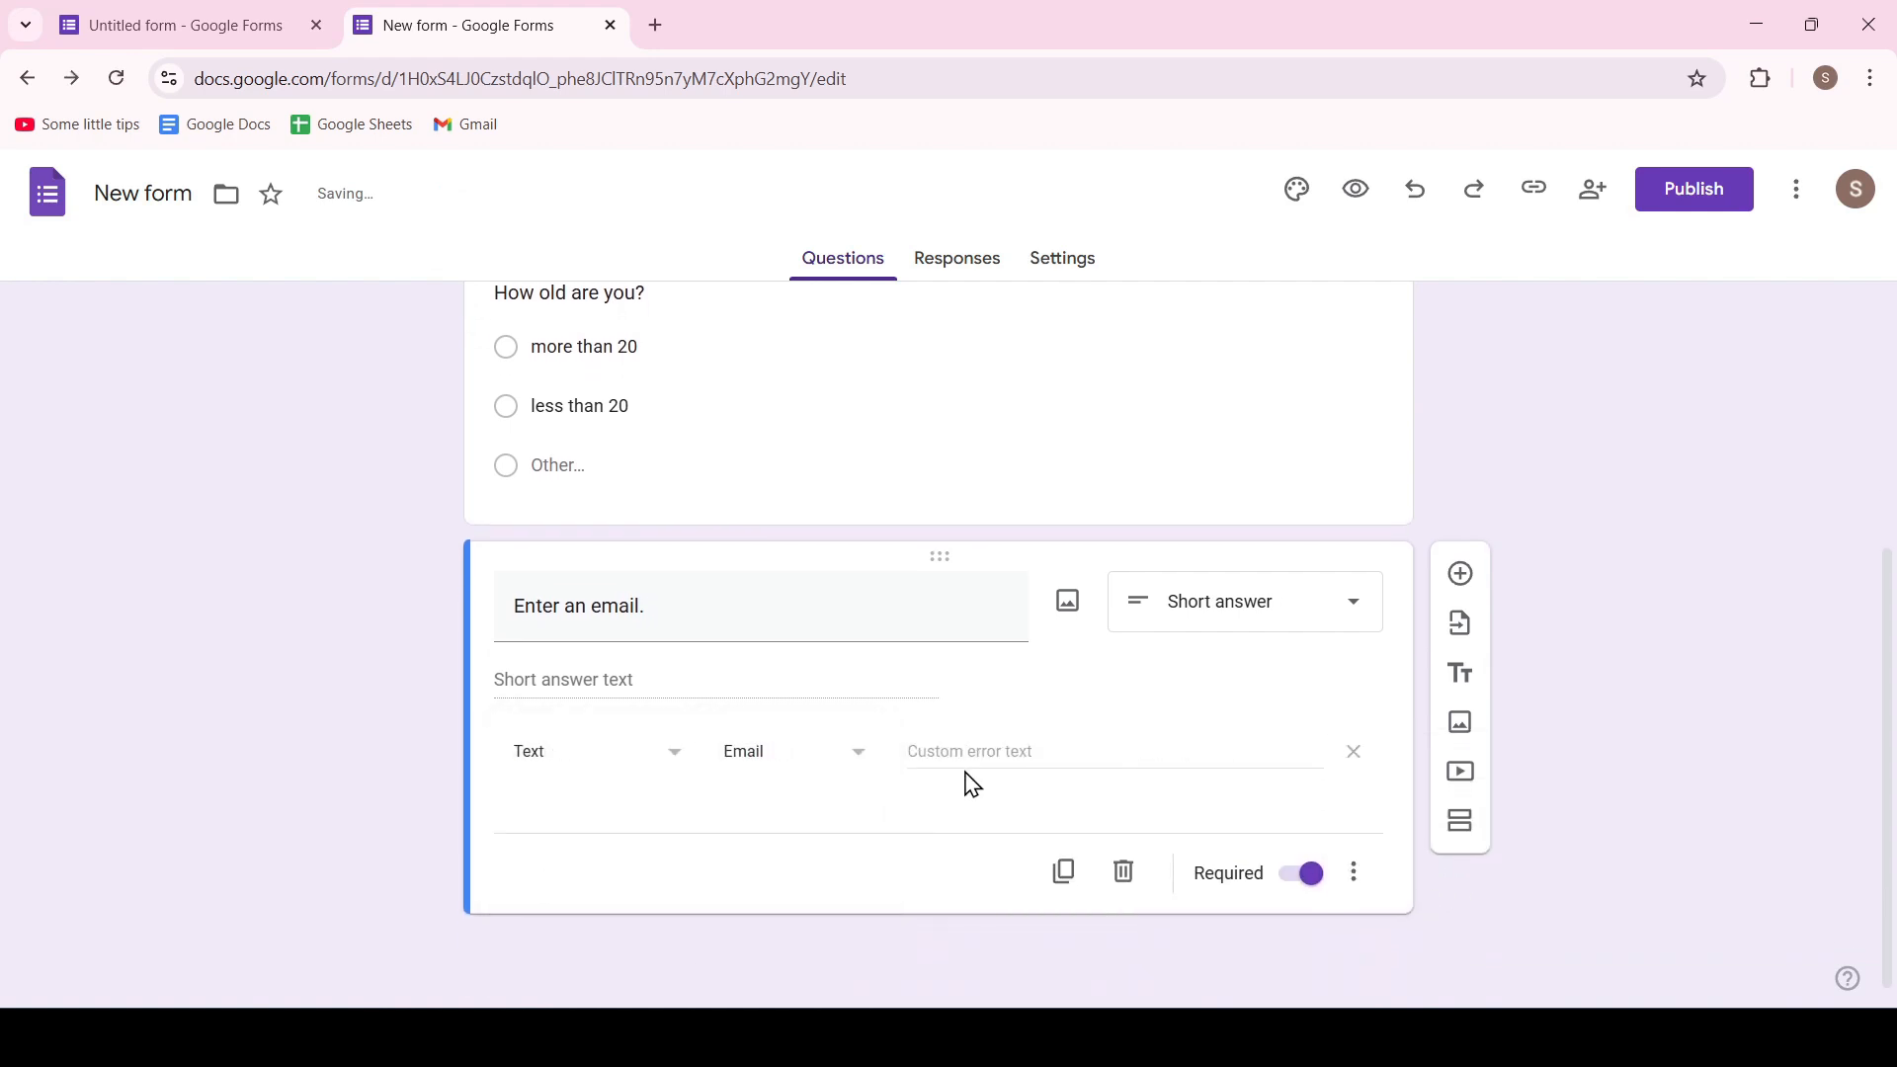
left_click(994, 751)
type("only email")
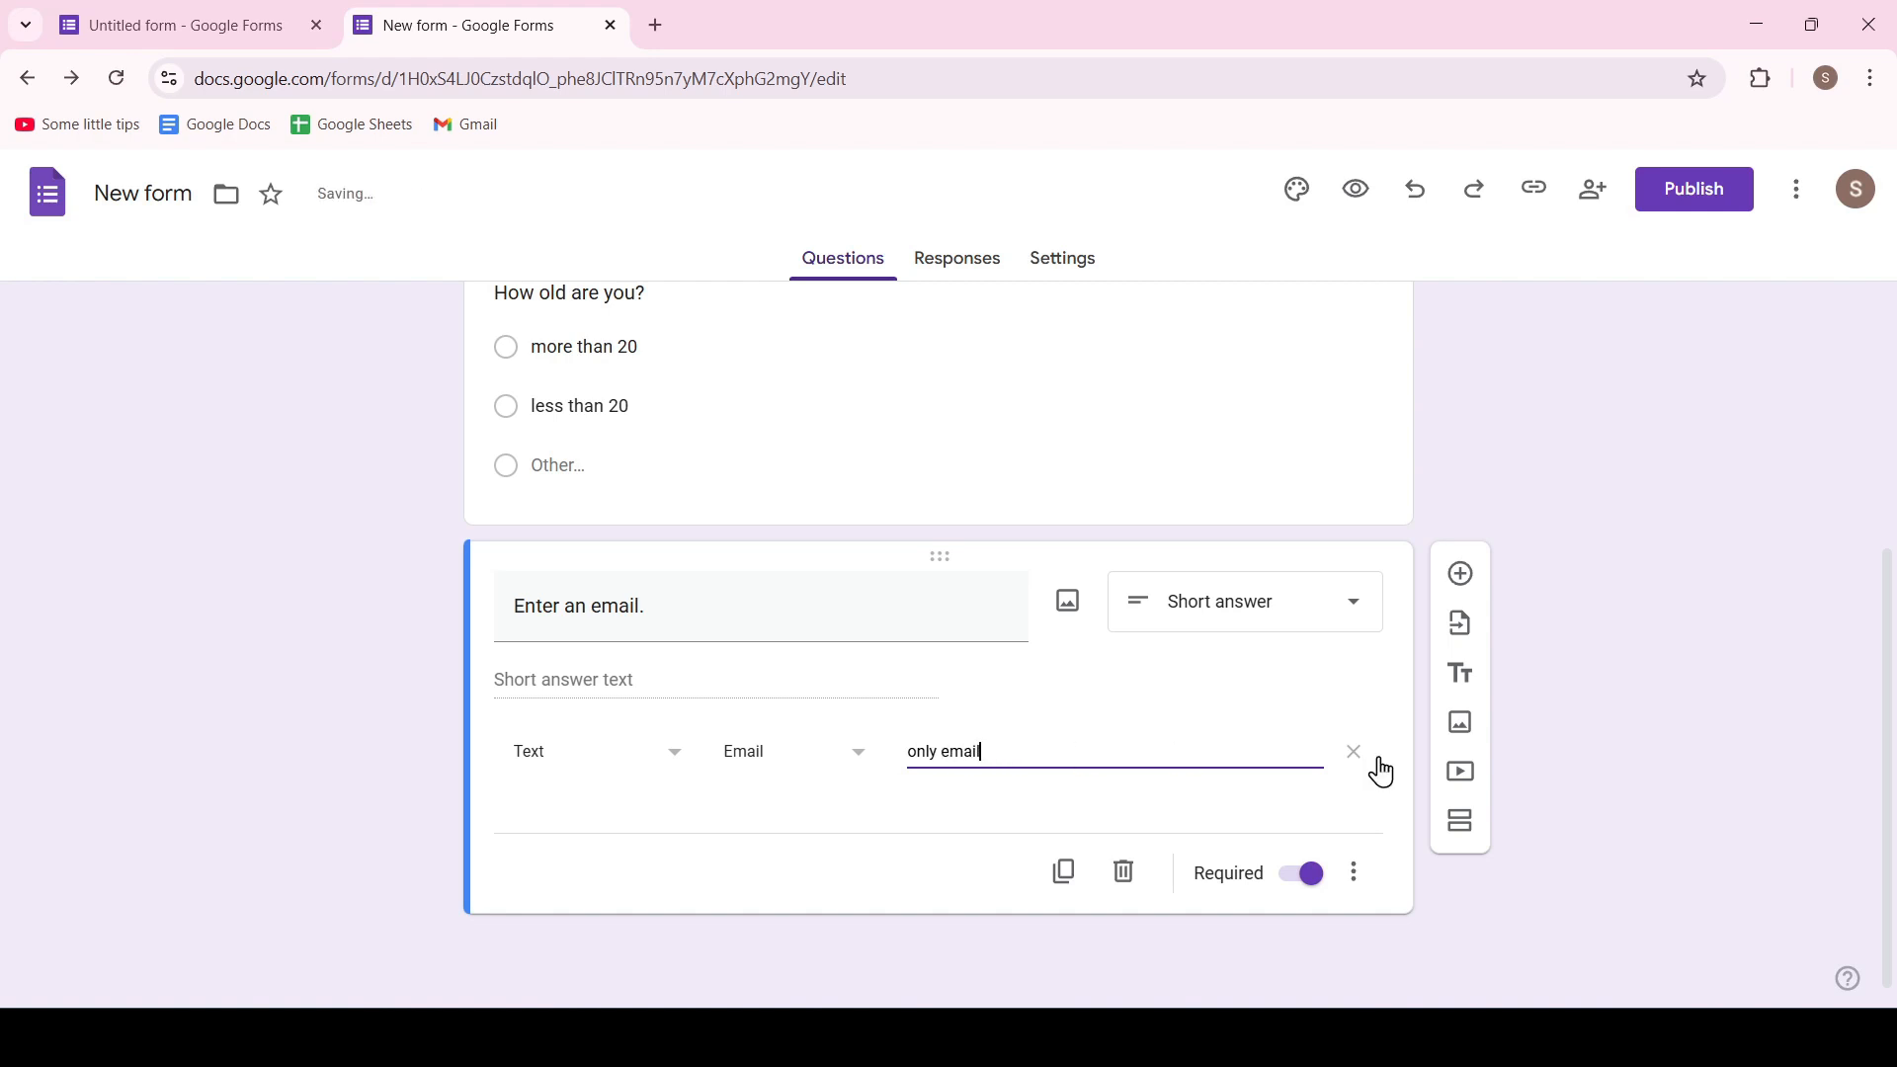
left_click(1382, 772)
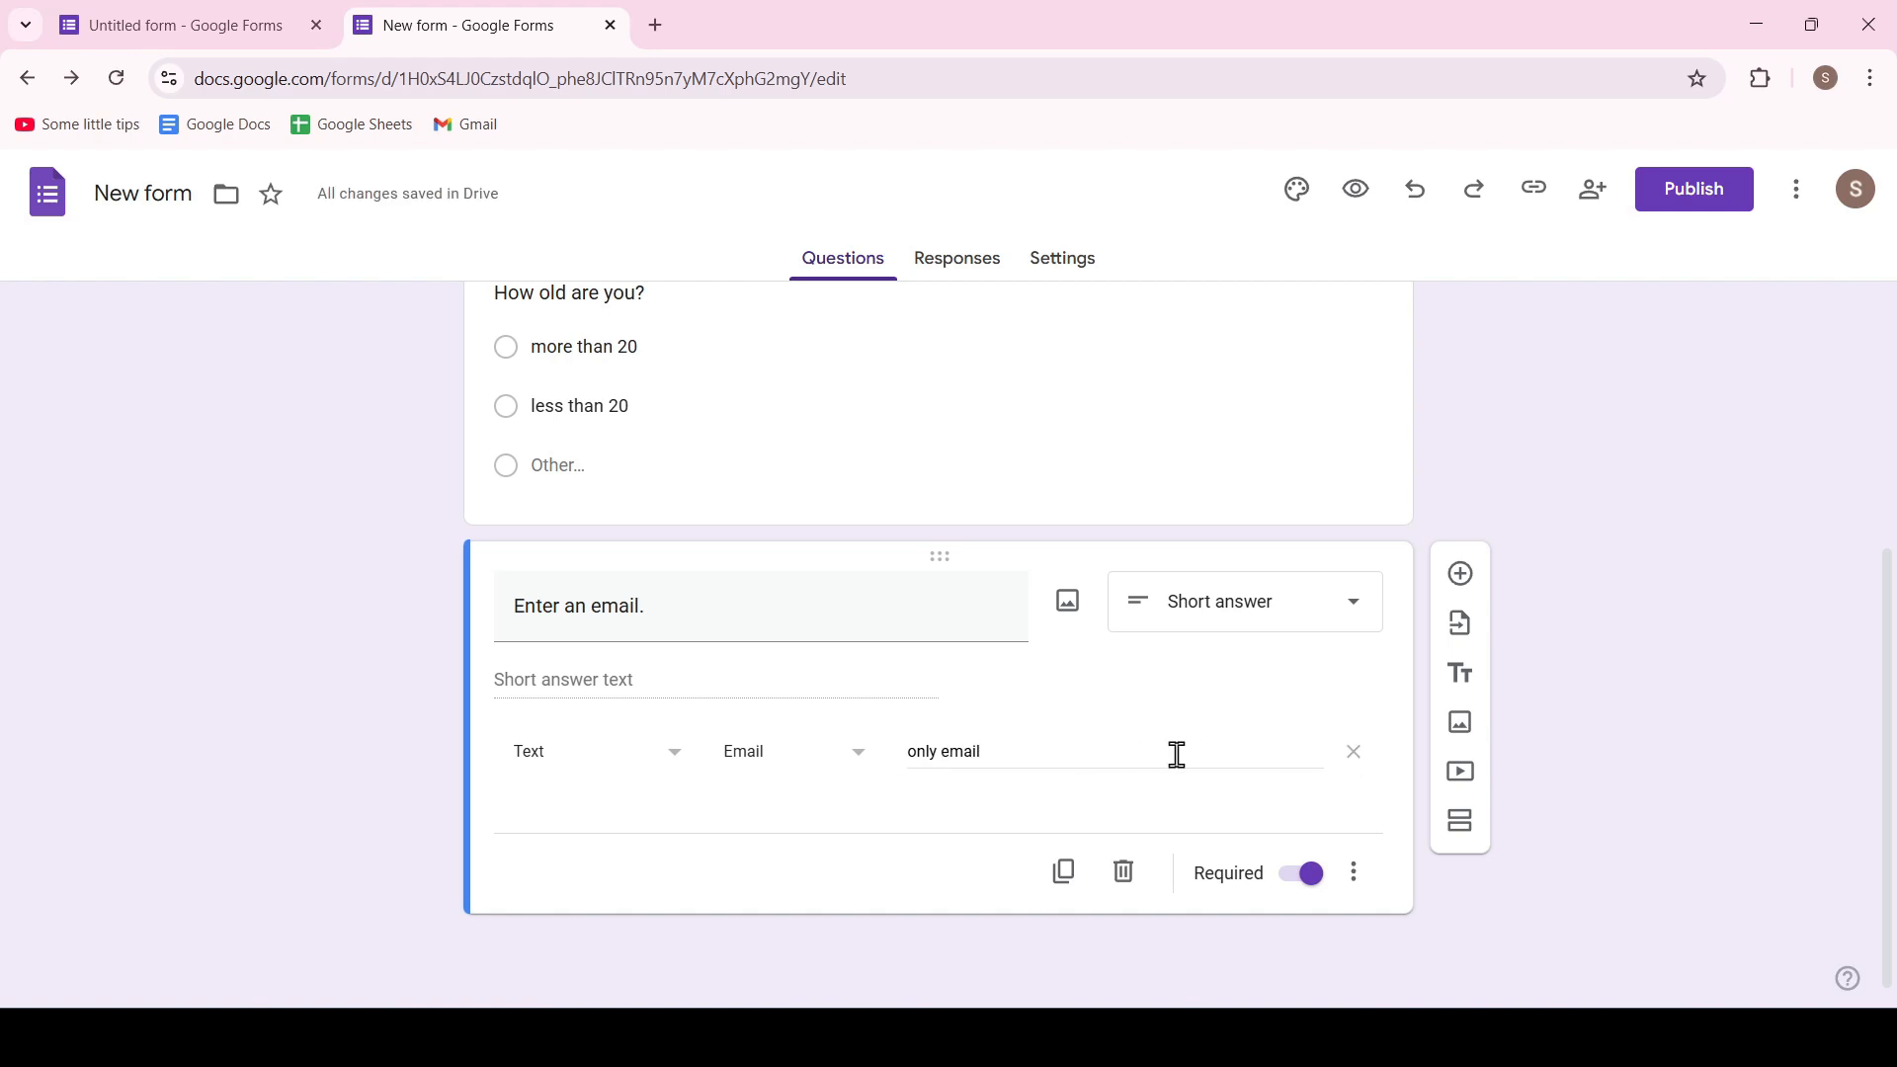
Add a new question below the email question and upload the picture of the girl with a backpack into it
left_click(1462, 575)
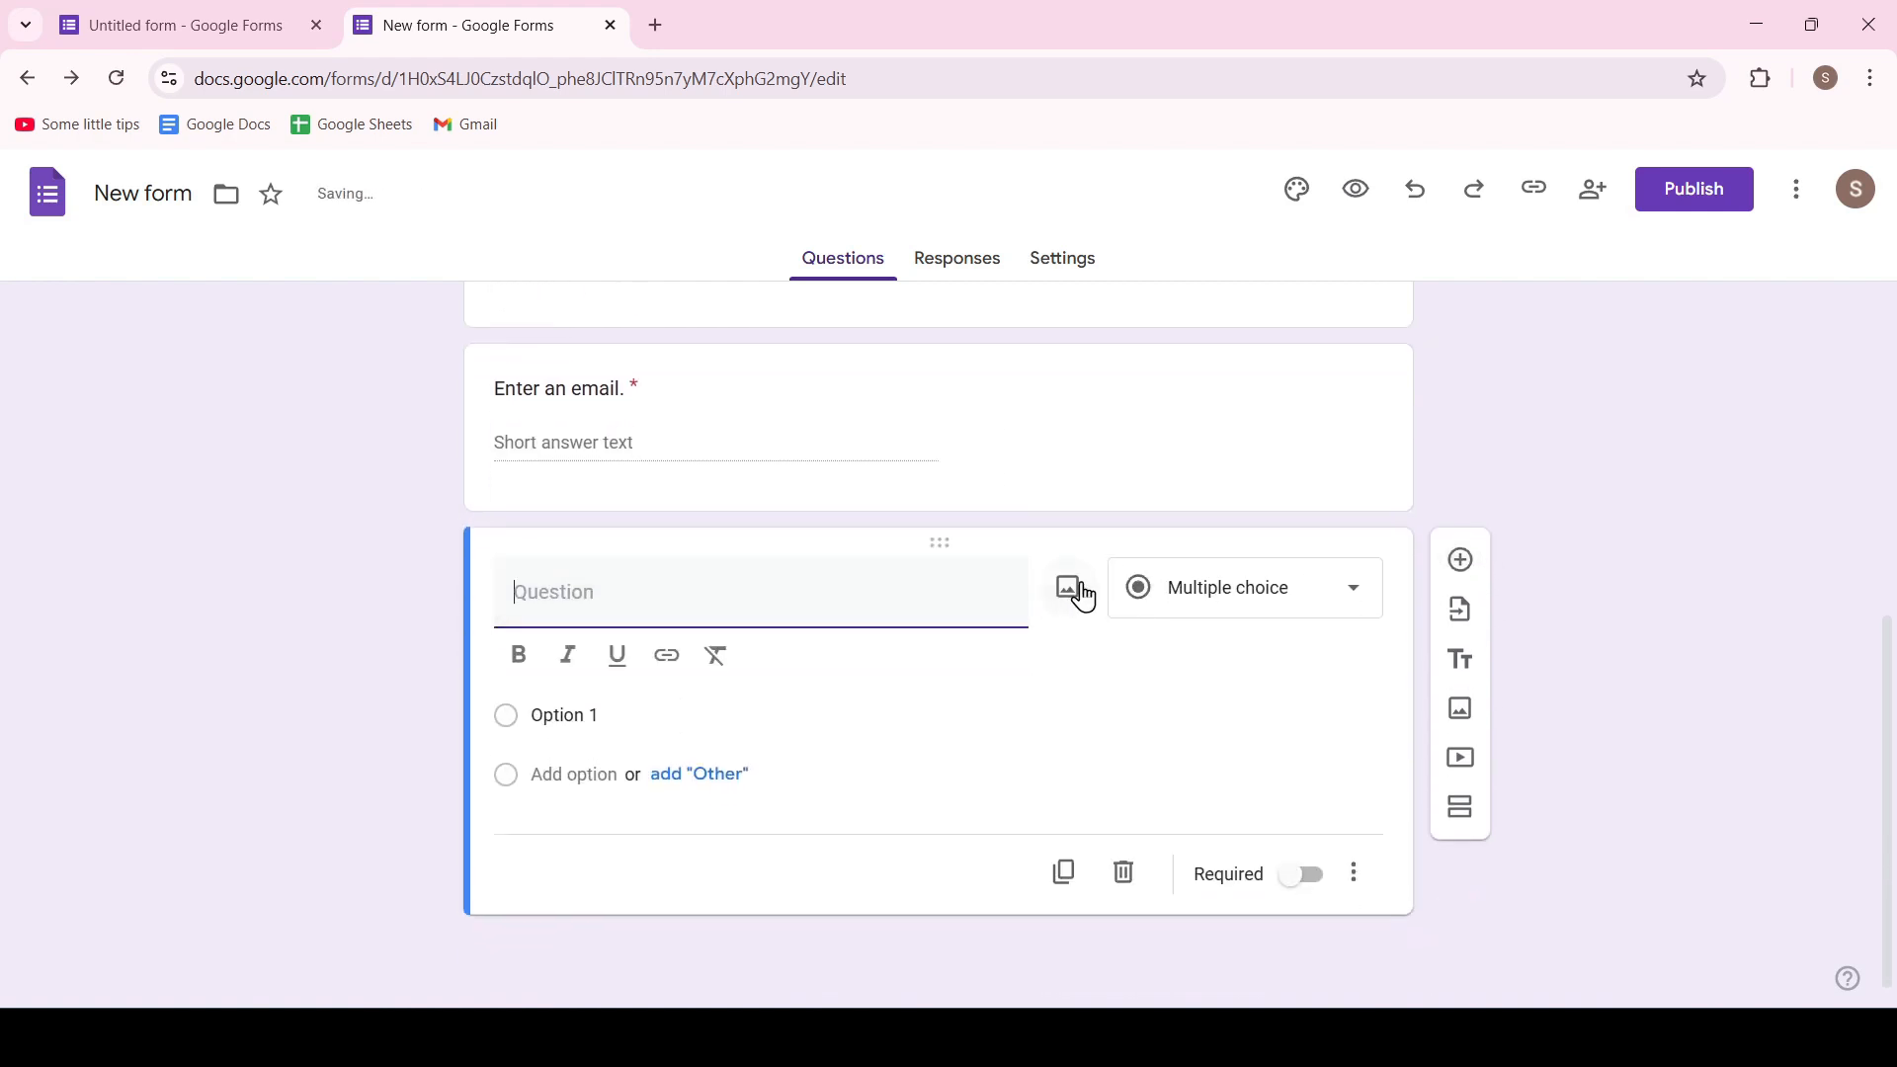
left_click(1080, 593)
left_click(949, 750)
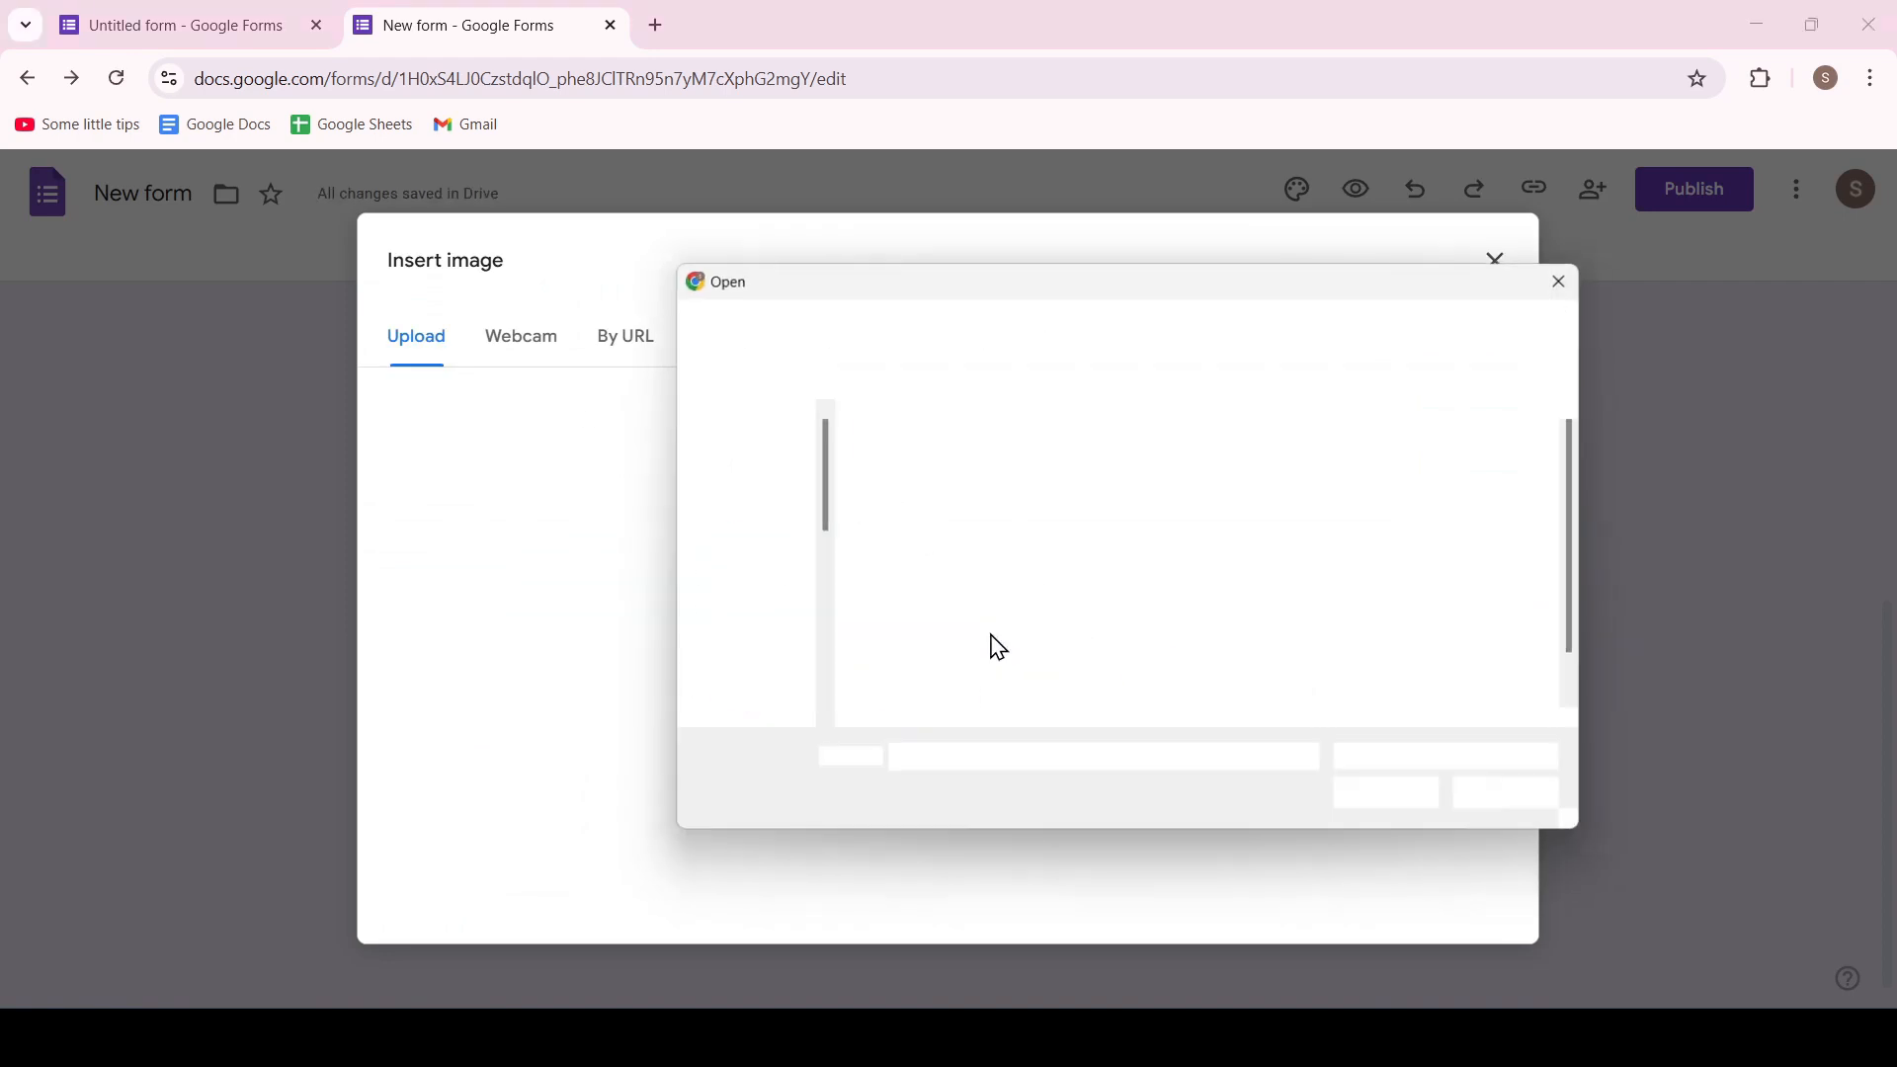
left_click(1212, 531)
left_click(1378, 796)
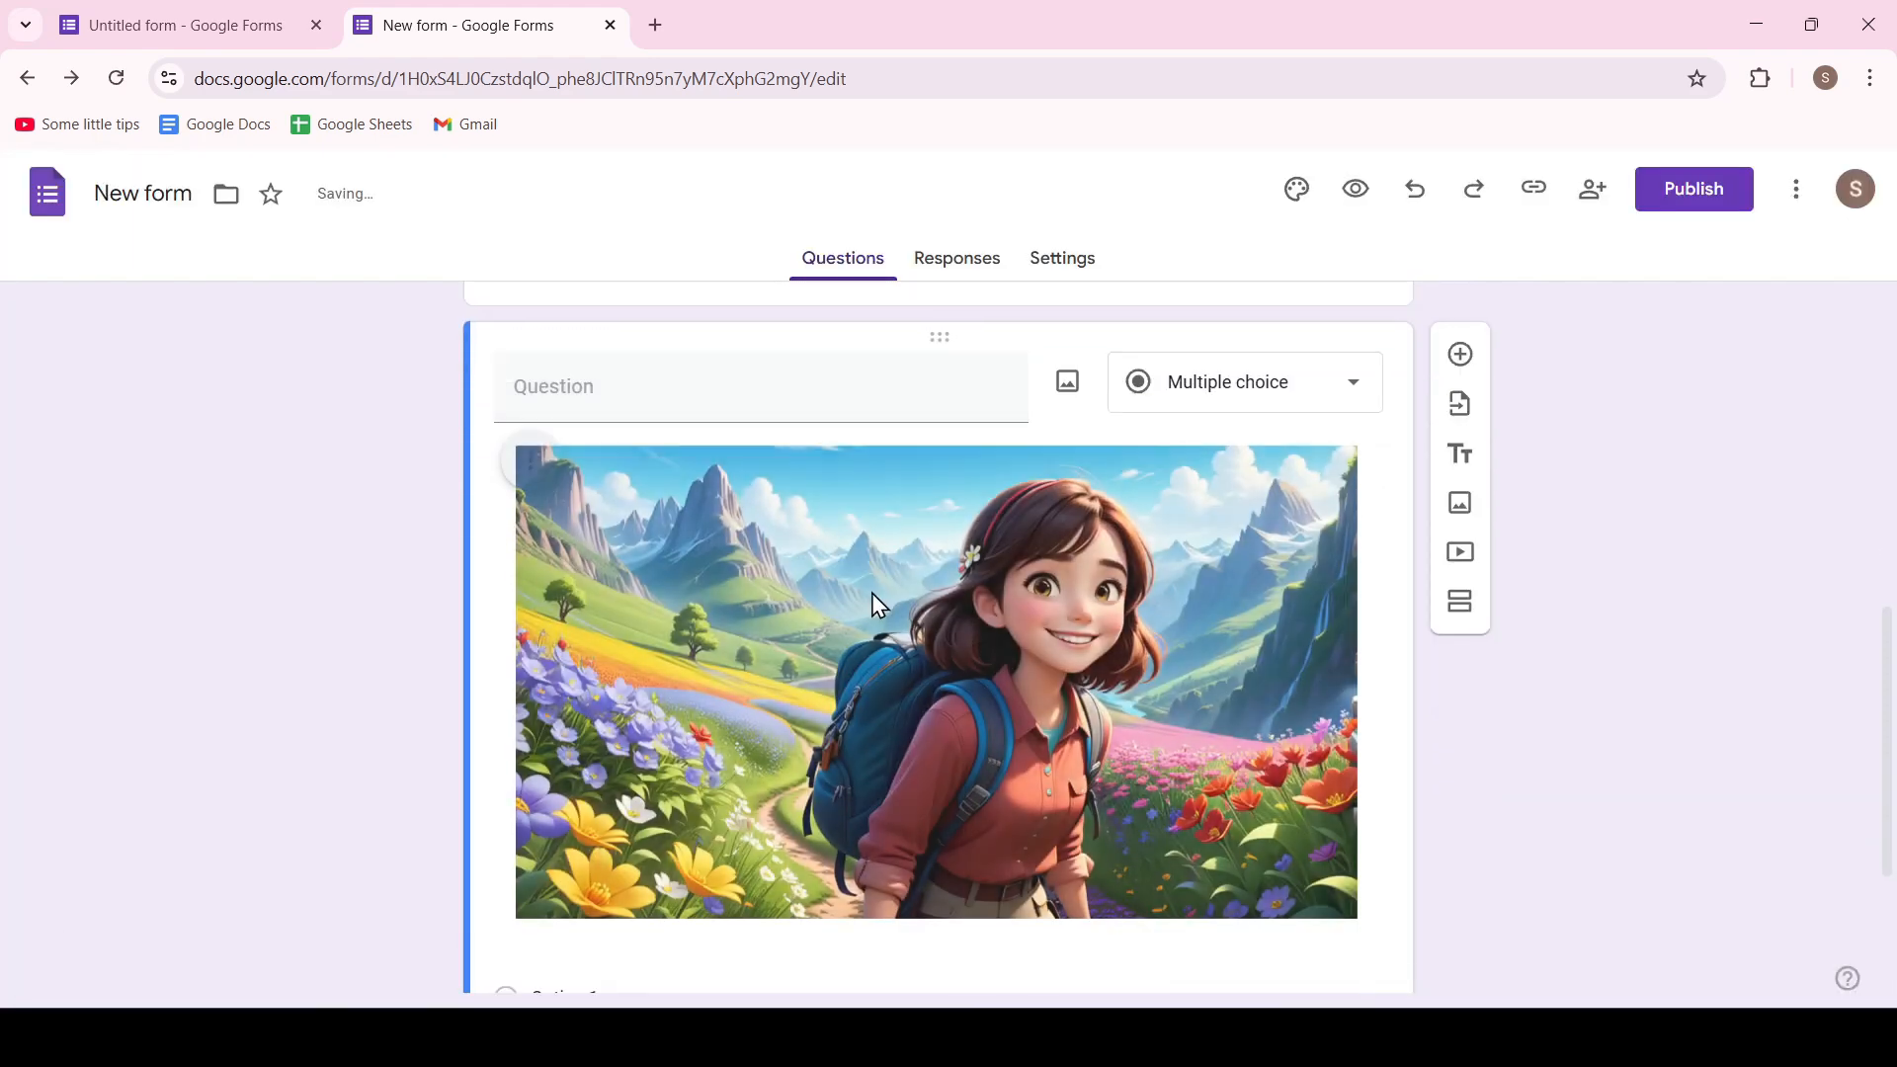
Show the image sources for the new question, and remove the backpacker picture from it
left_click(1066, 382)
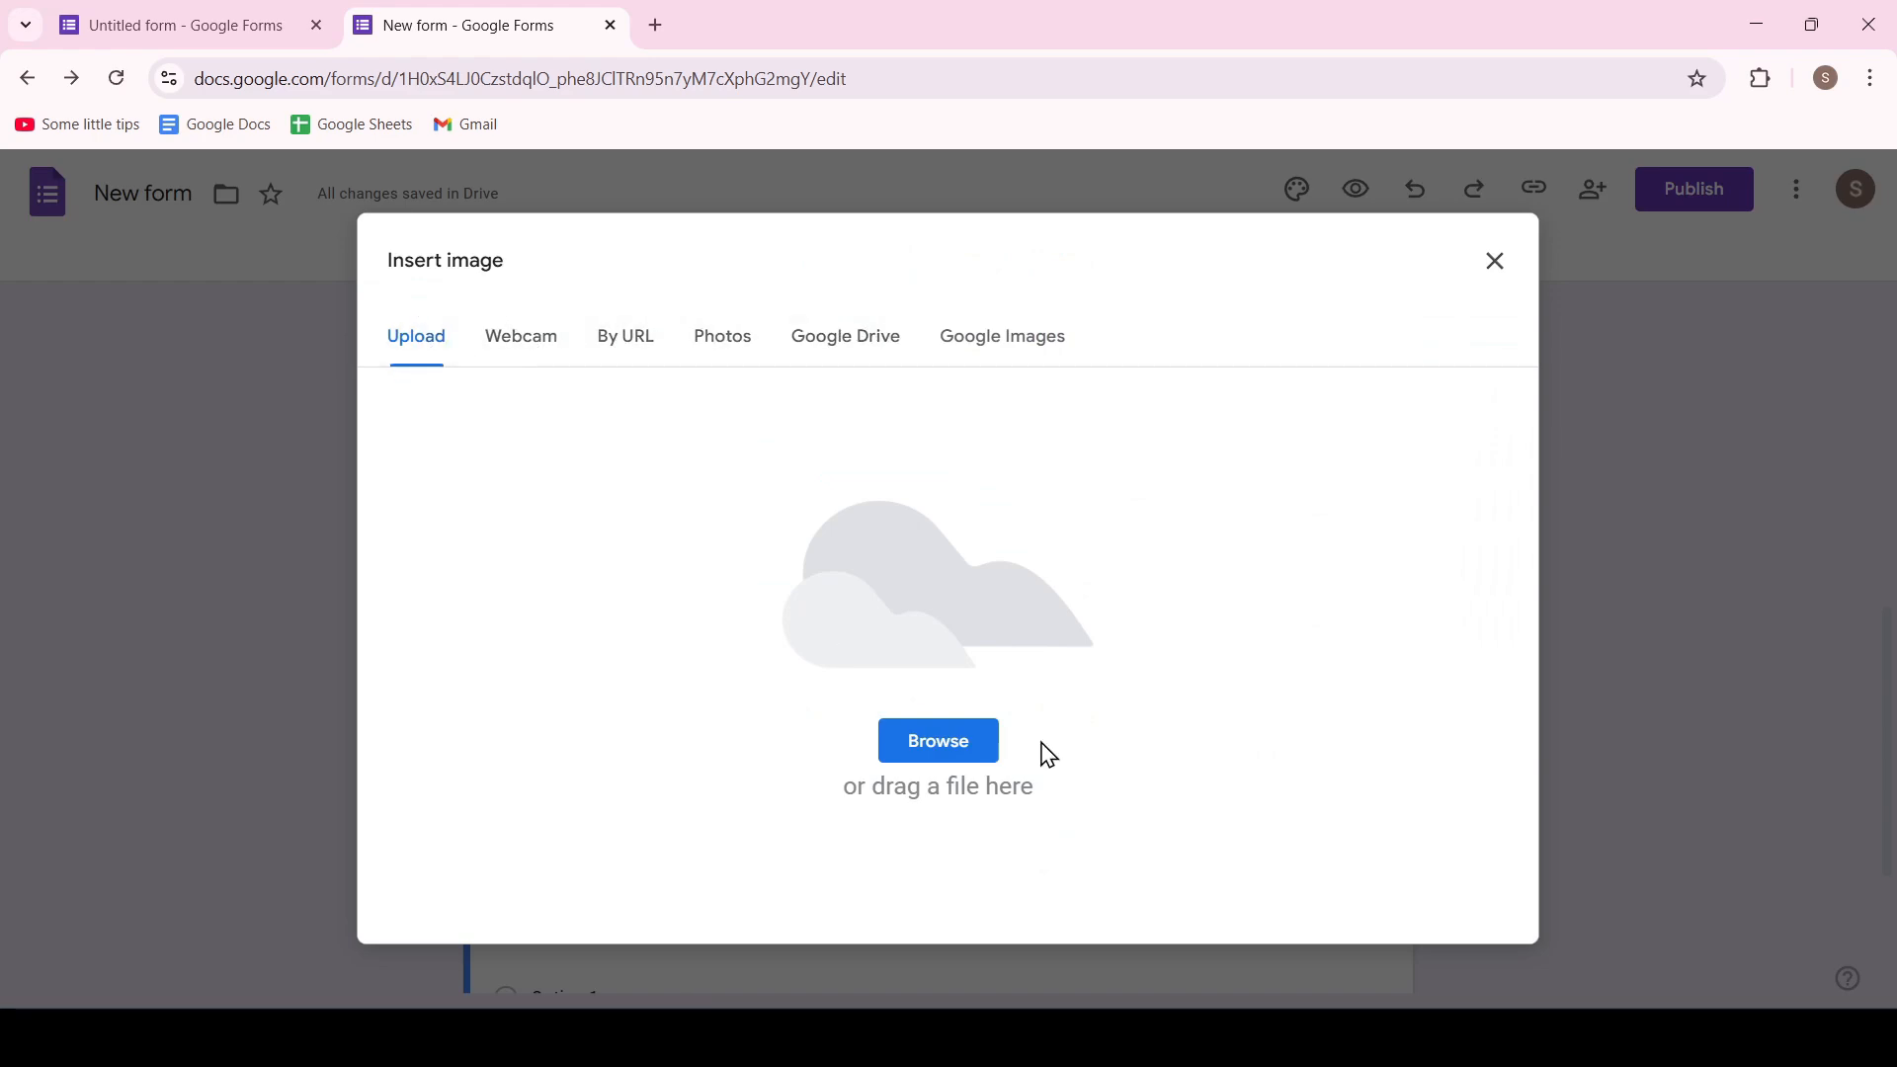
left_click(1495, 261)
scroll(1220, 464, "down", 3)
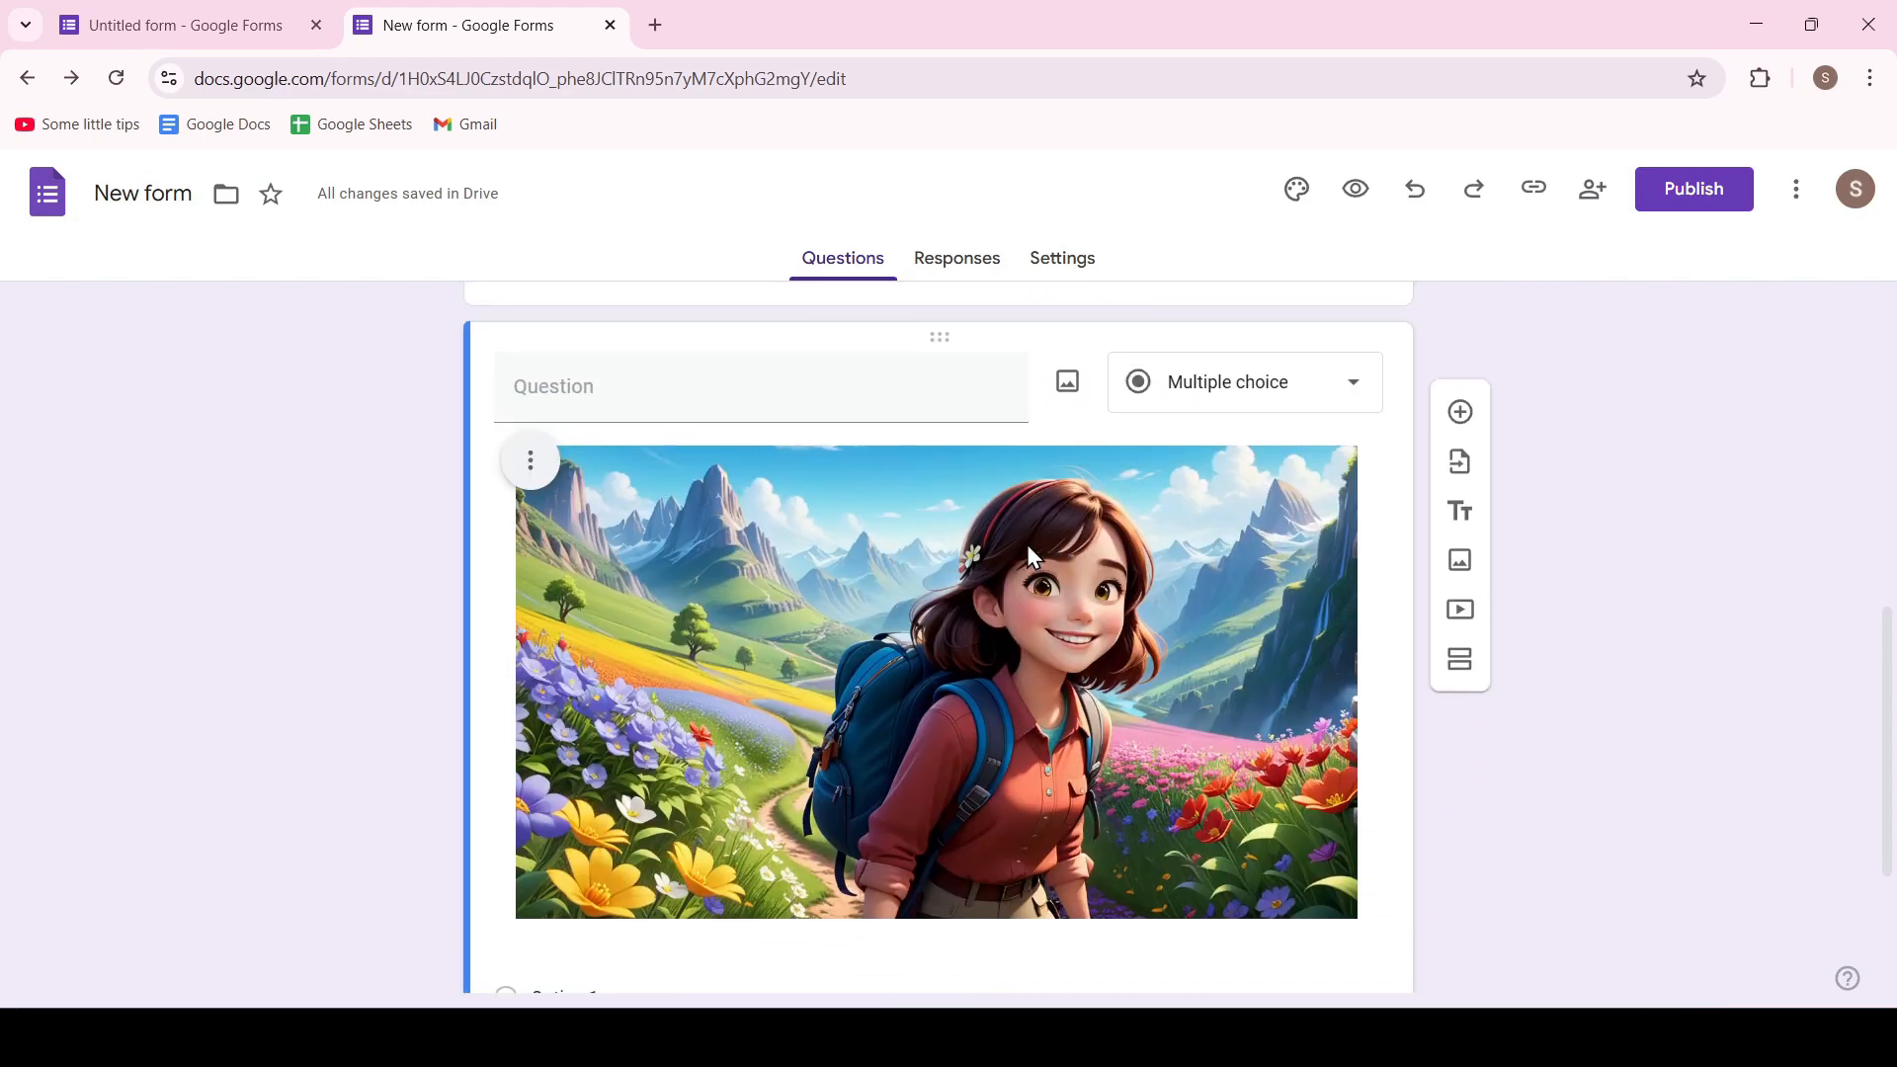
scroll(563, 751, "up", 4)
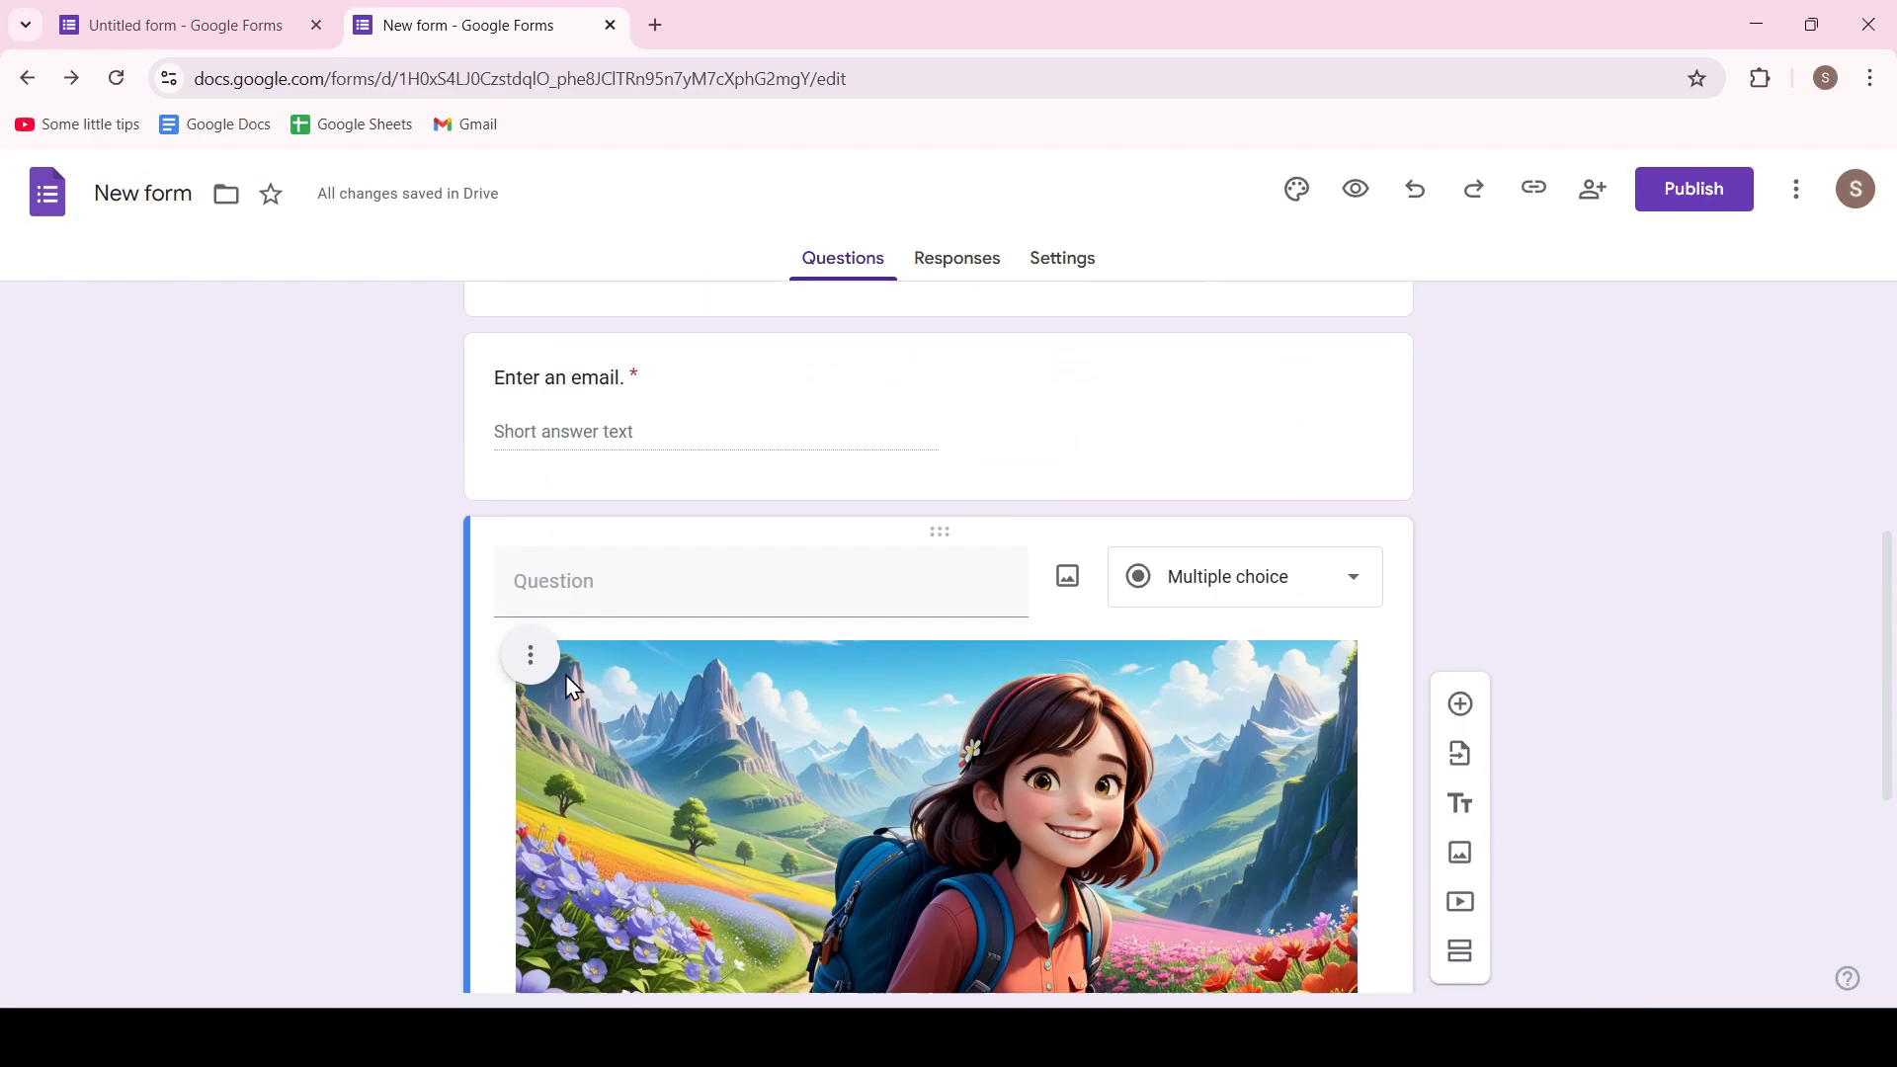
left_click(533, 674)
left_click(457, 856)
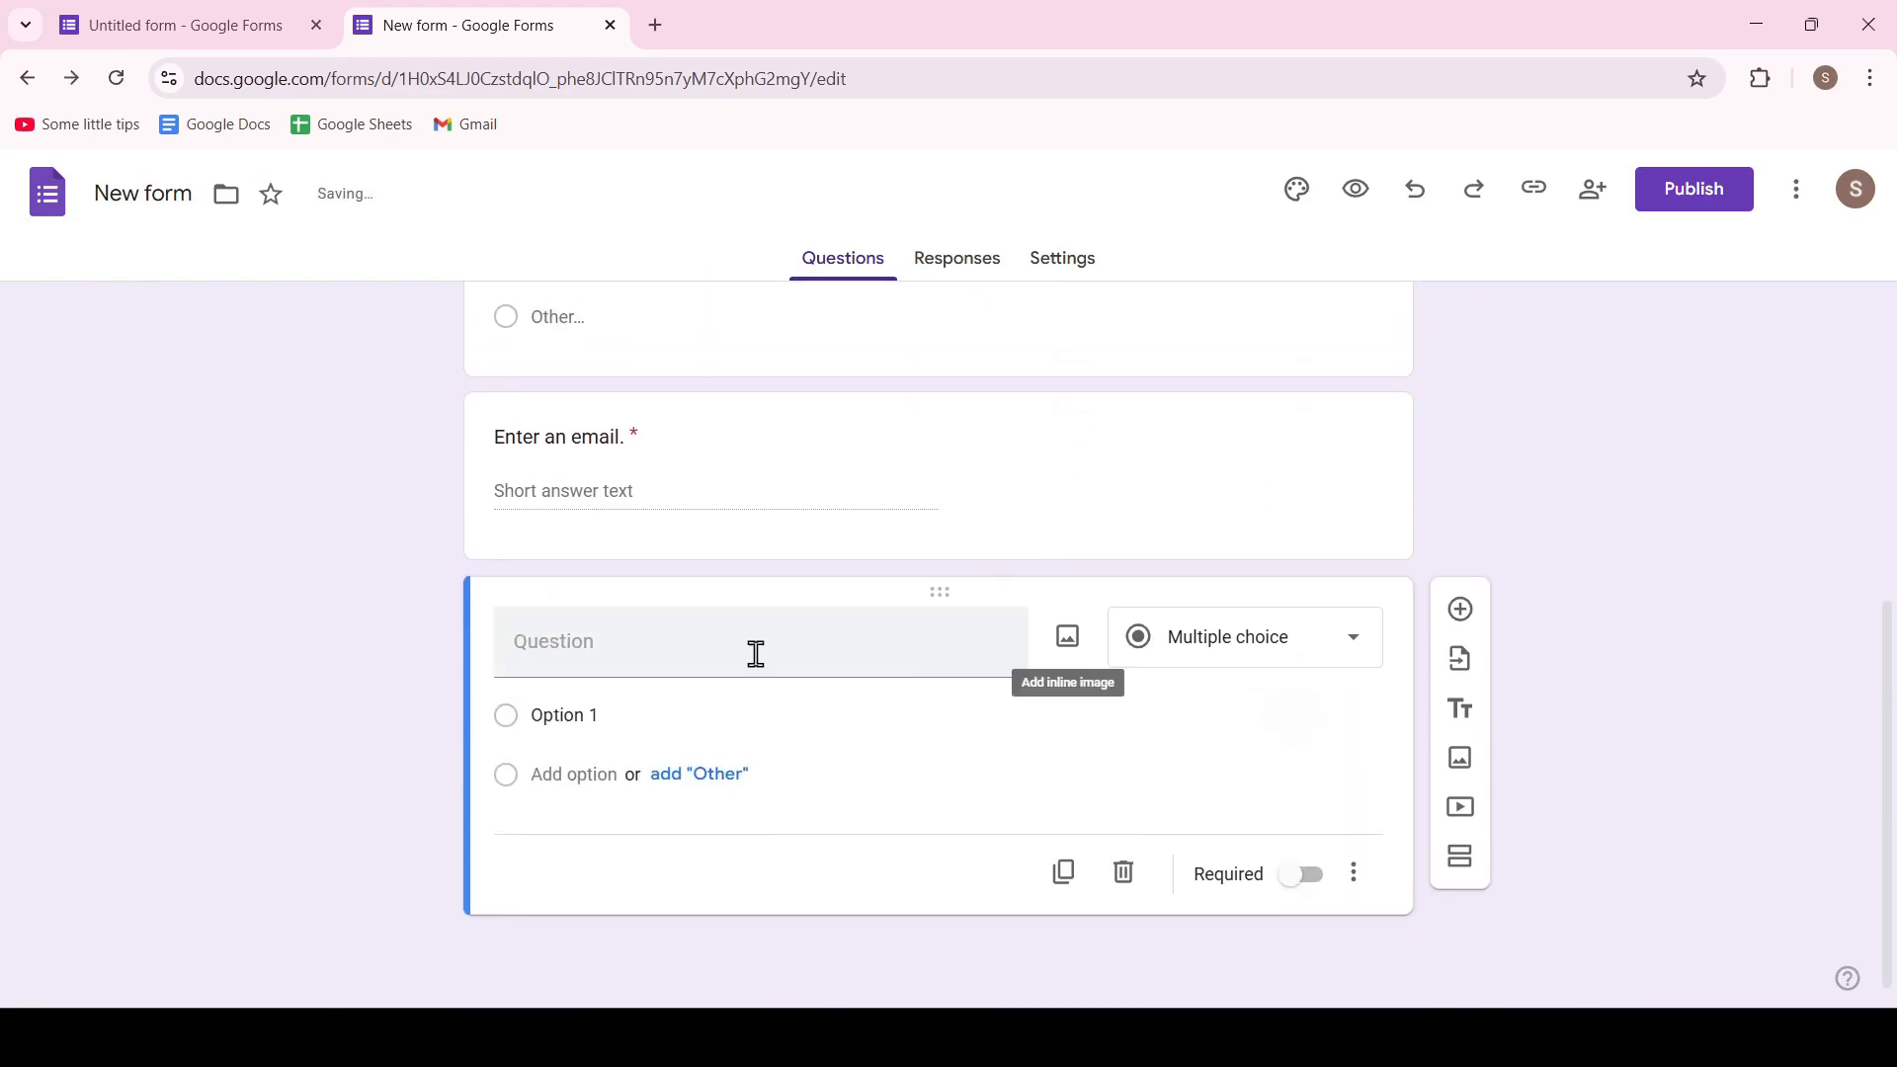
Title the new question "What do you choose?" and make its first option "A cat" with the uploaded cat picture
left_click(703, 642)
type("What do you choose?")
left_click(1291, 765)
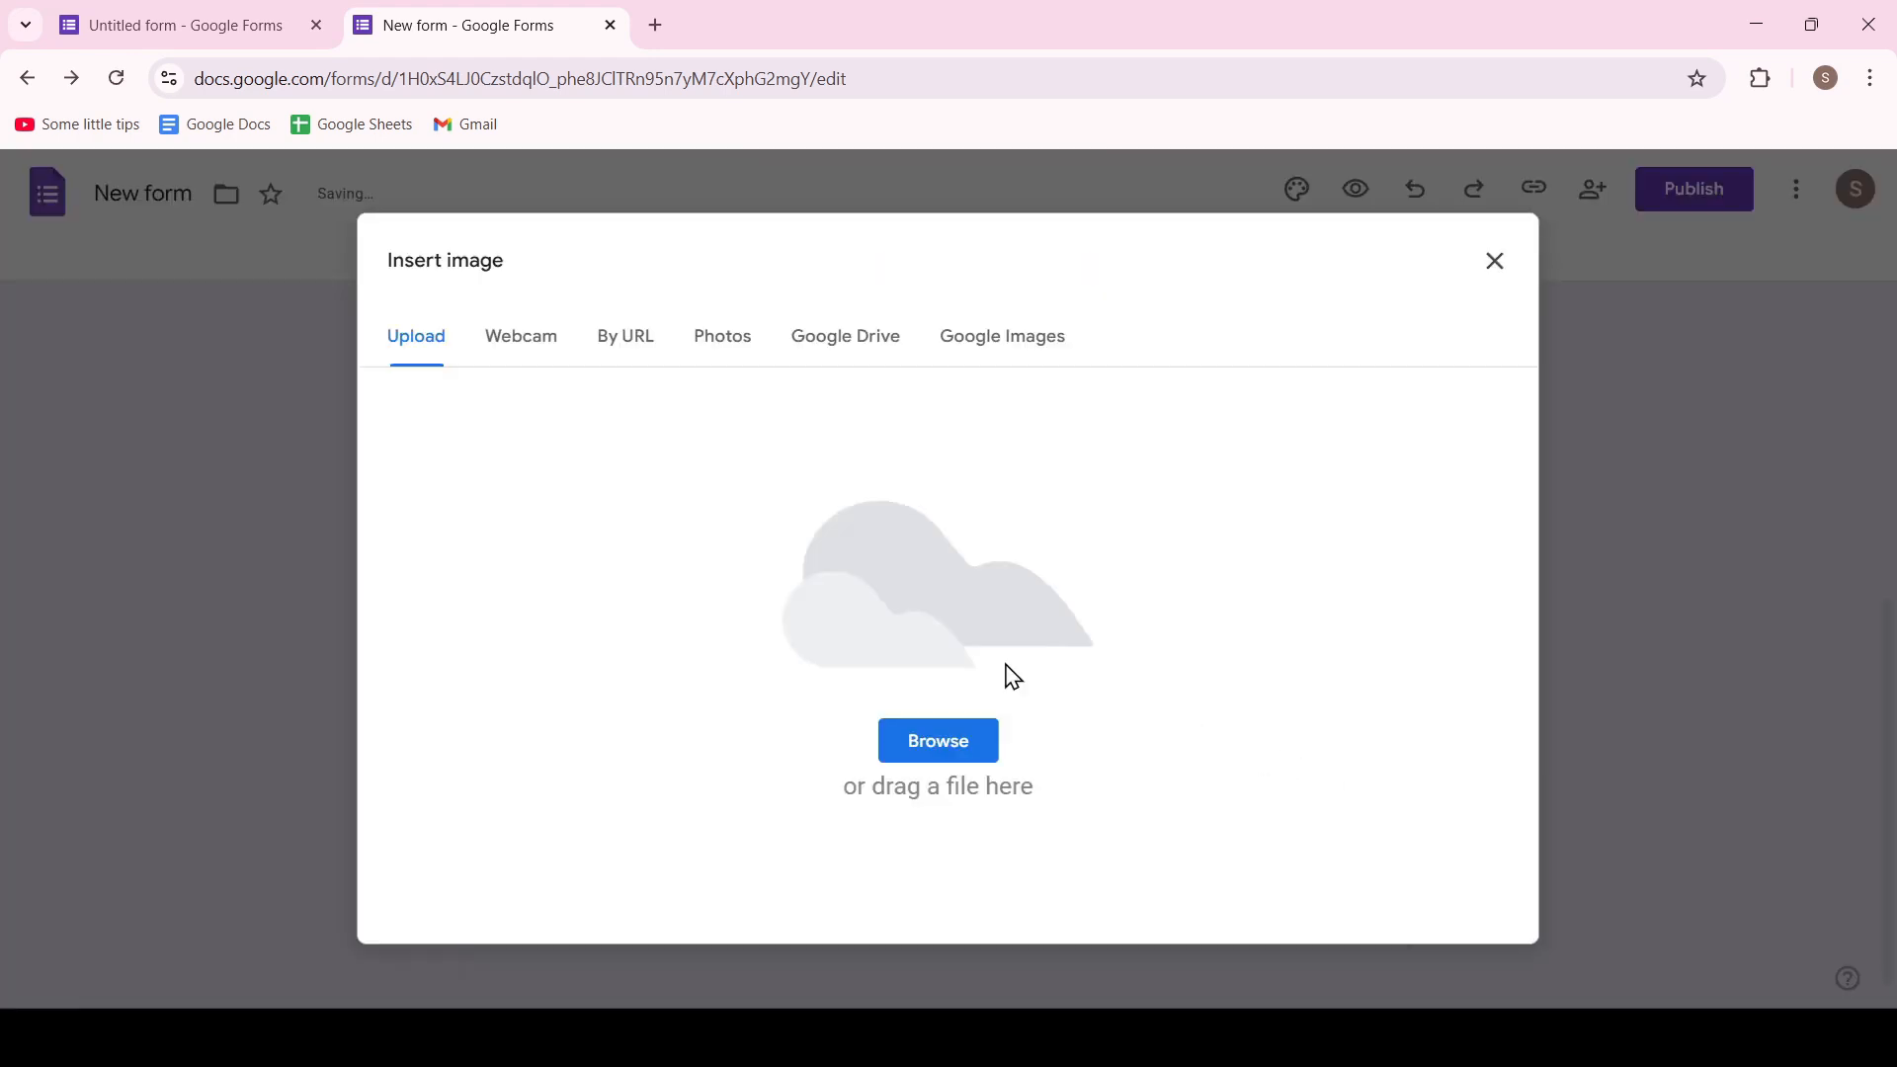
left_click(927, 769)
left_click(910, 464)
left_click(1401, 800)
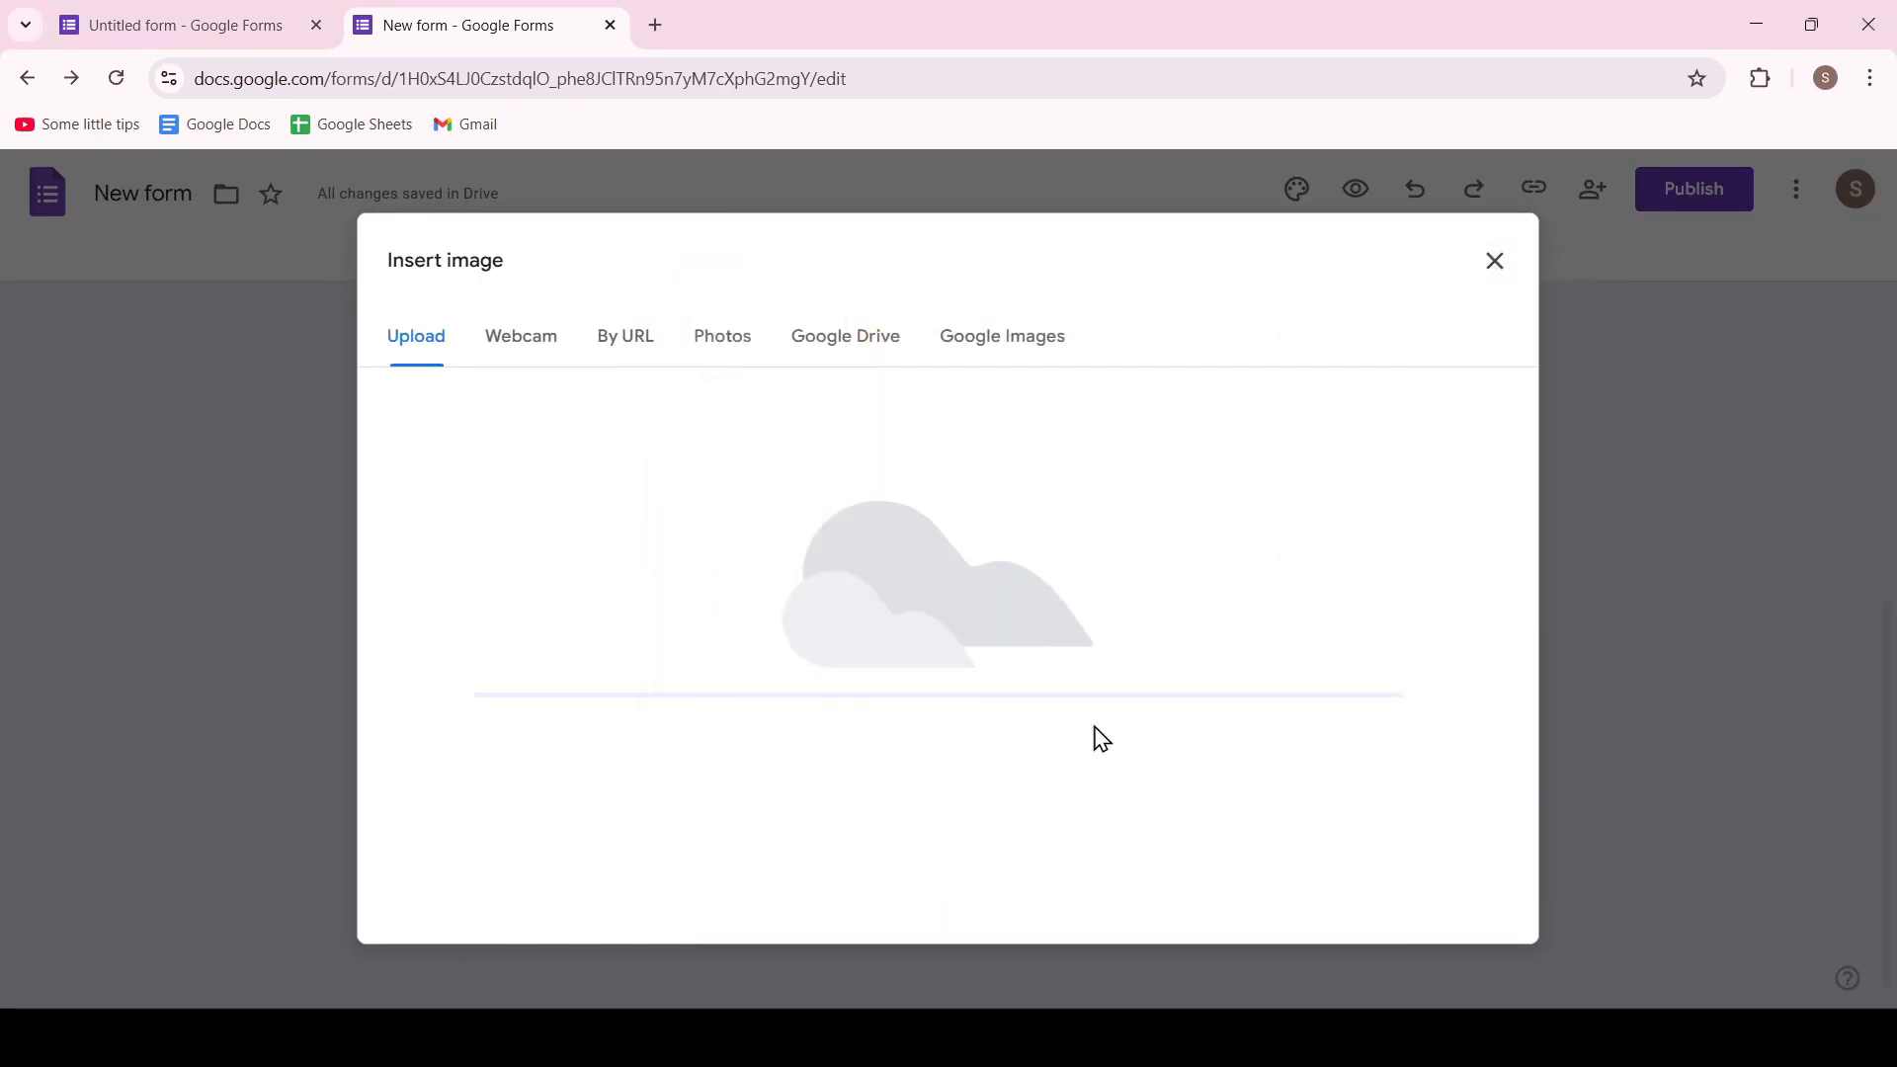
left_click(628, 715)
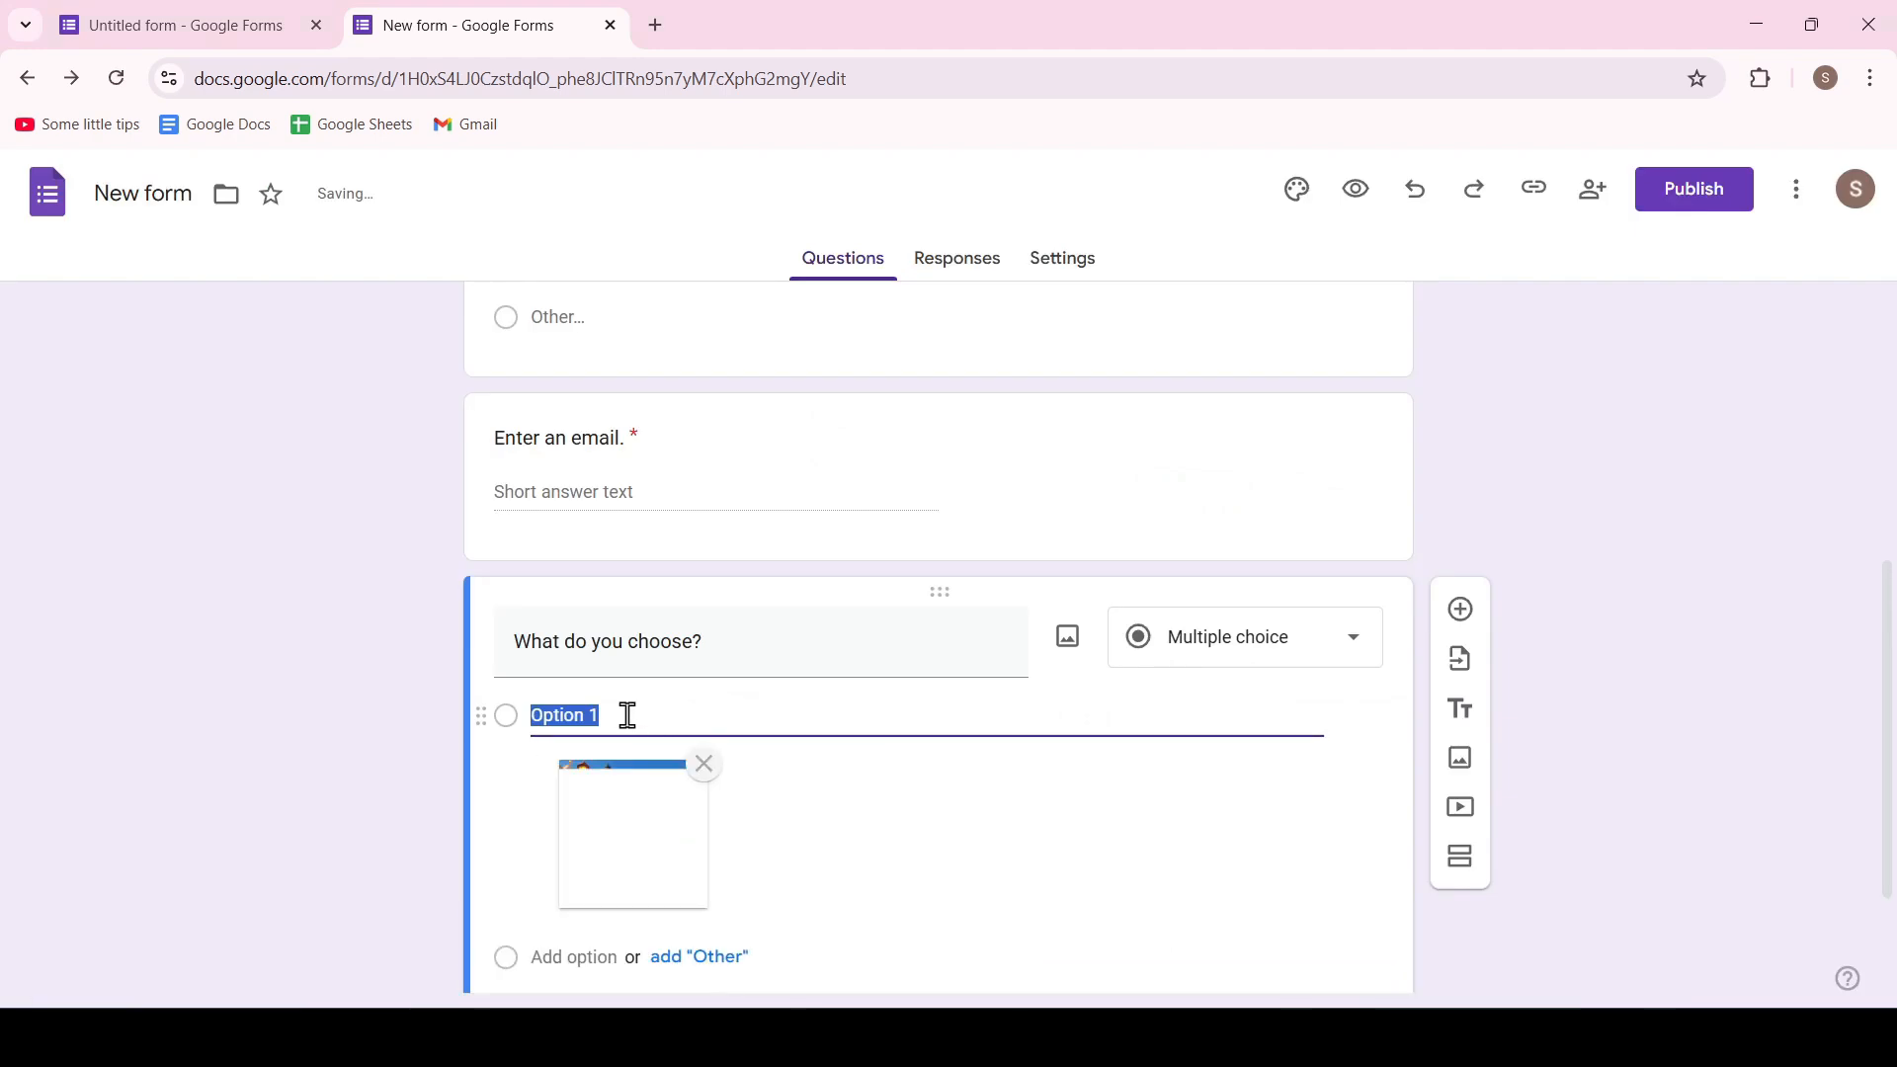
type("A cat")
Add a second option "A dog" with the uploaded dog picture to the "What do you choose?" question
scroll(628, 715, "down", 2)
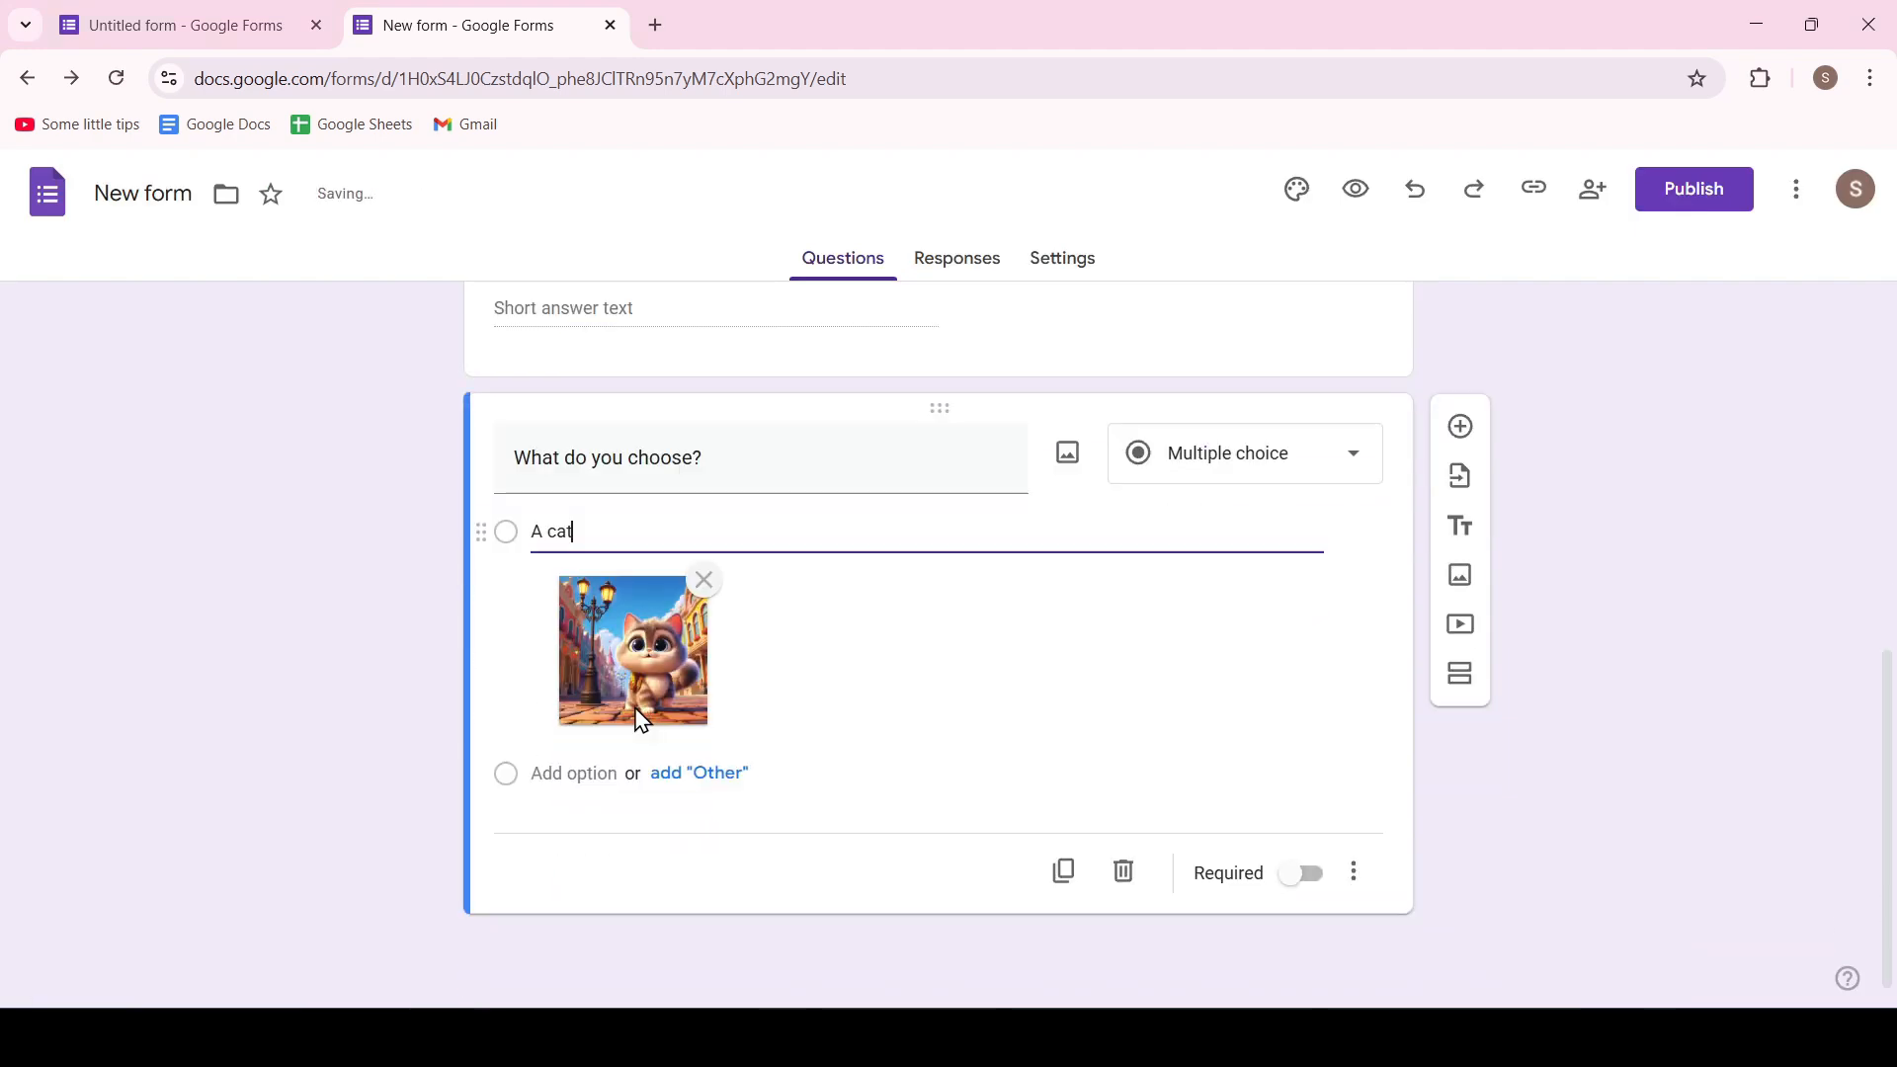
left_click(551, 775)
left_click(1294, 774)
left_click(936, 743)
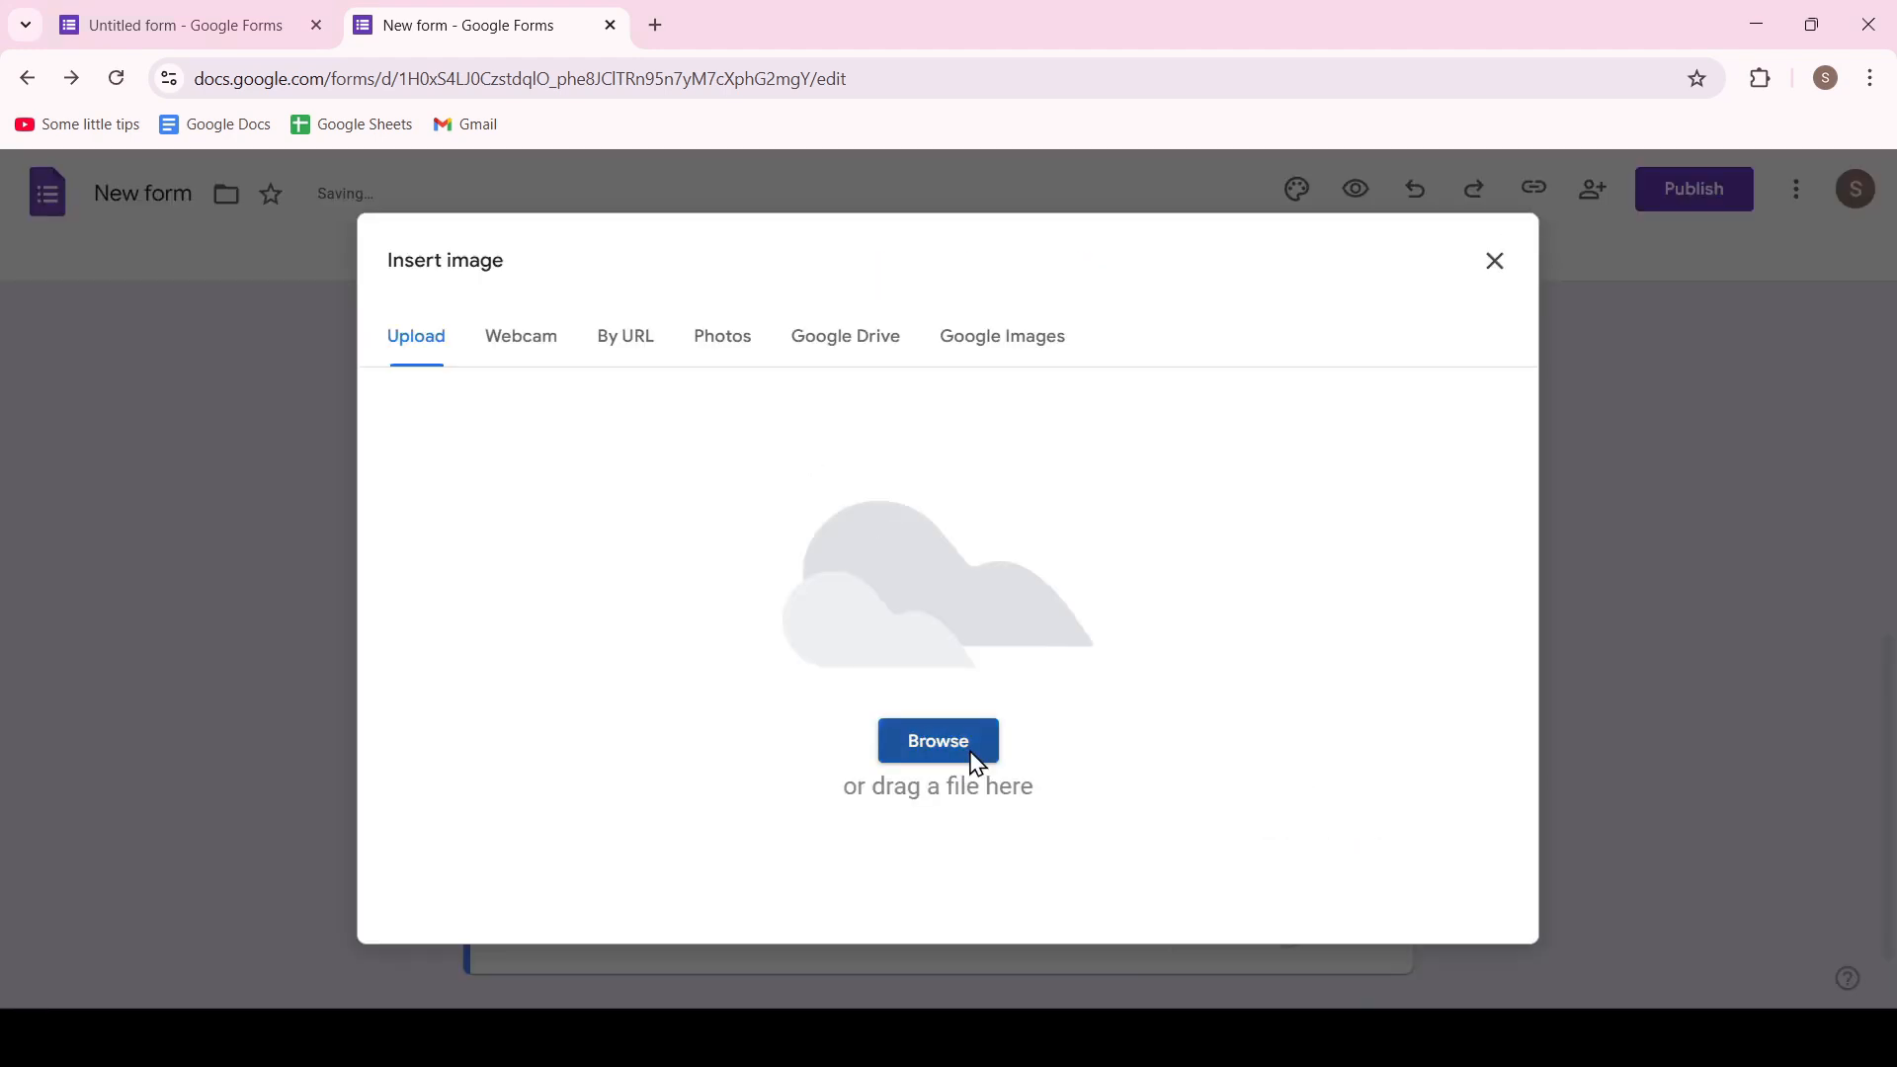
left_click(1057, 464)
left_click(1393, 805)
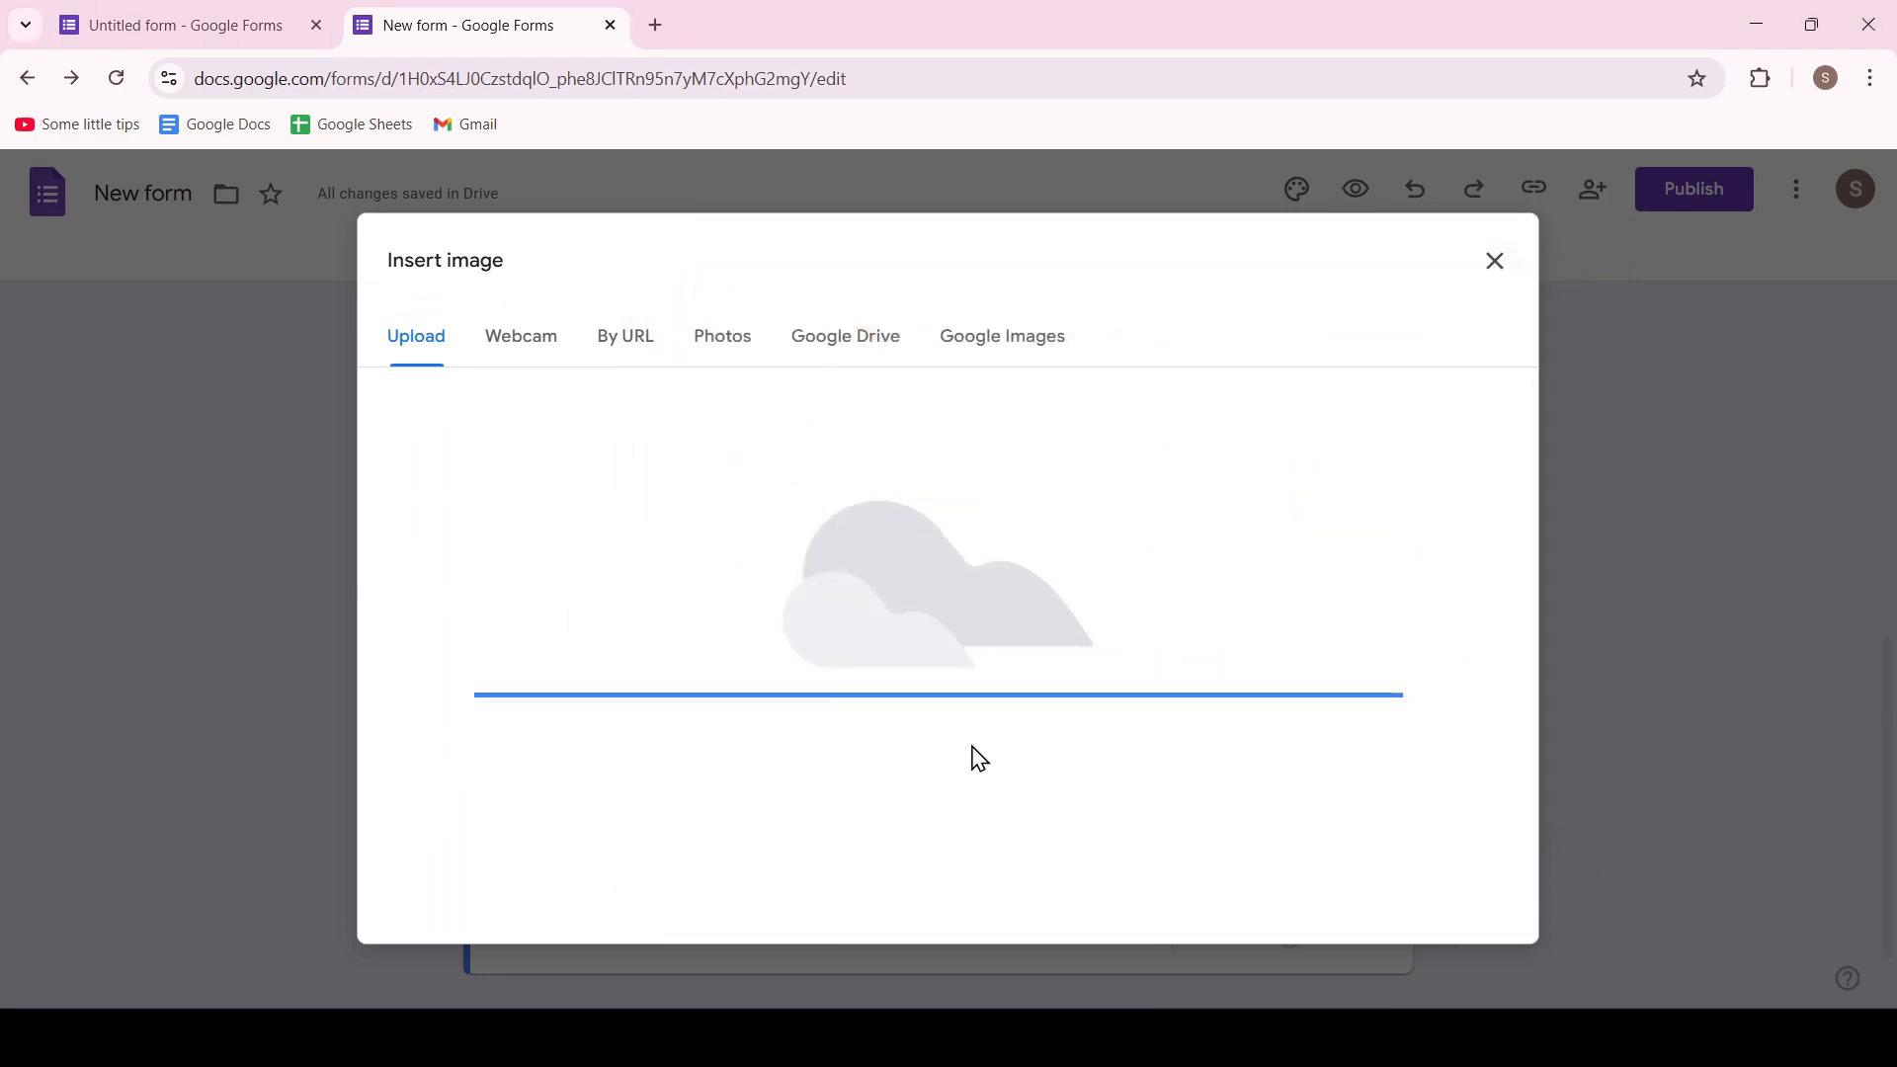
scroll(692, 761, "down", 2)
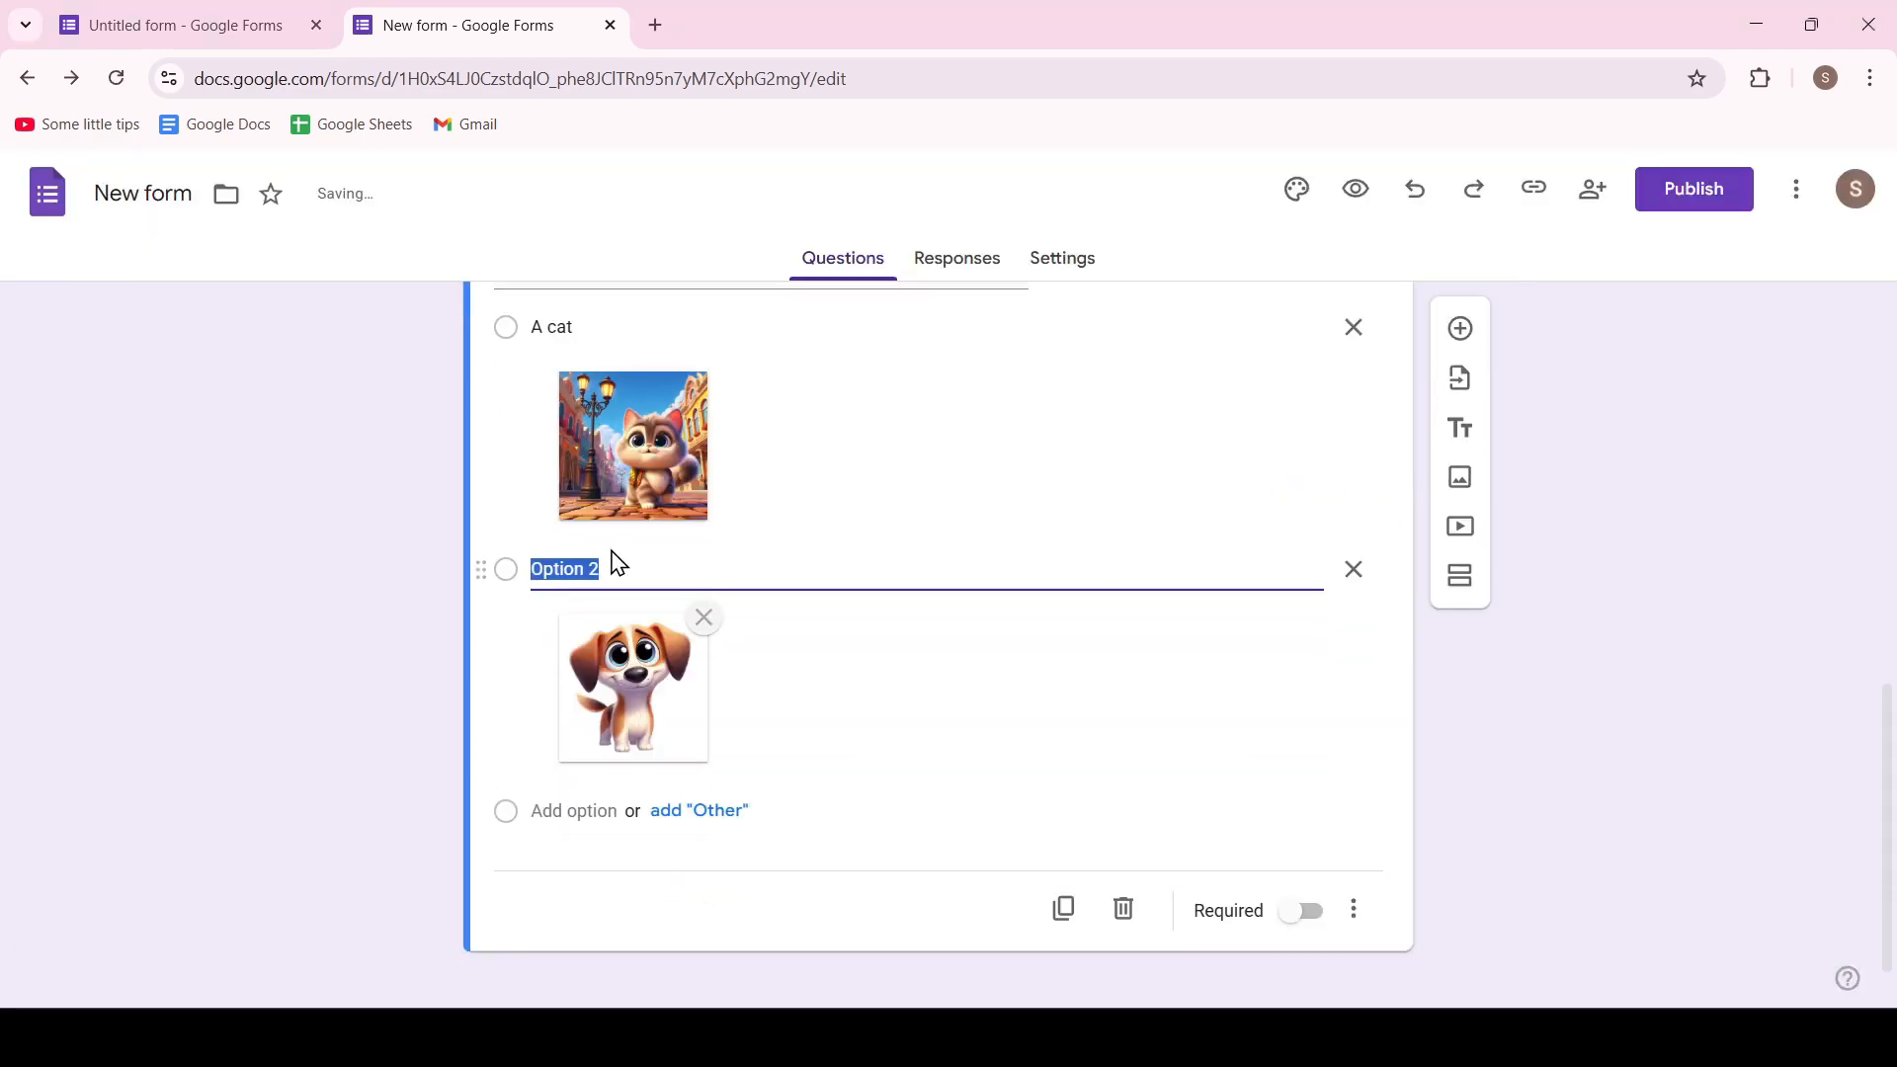
type("A dog")
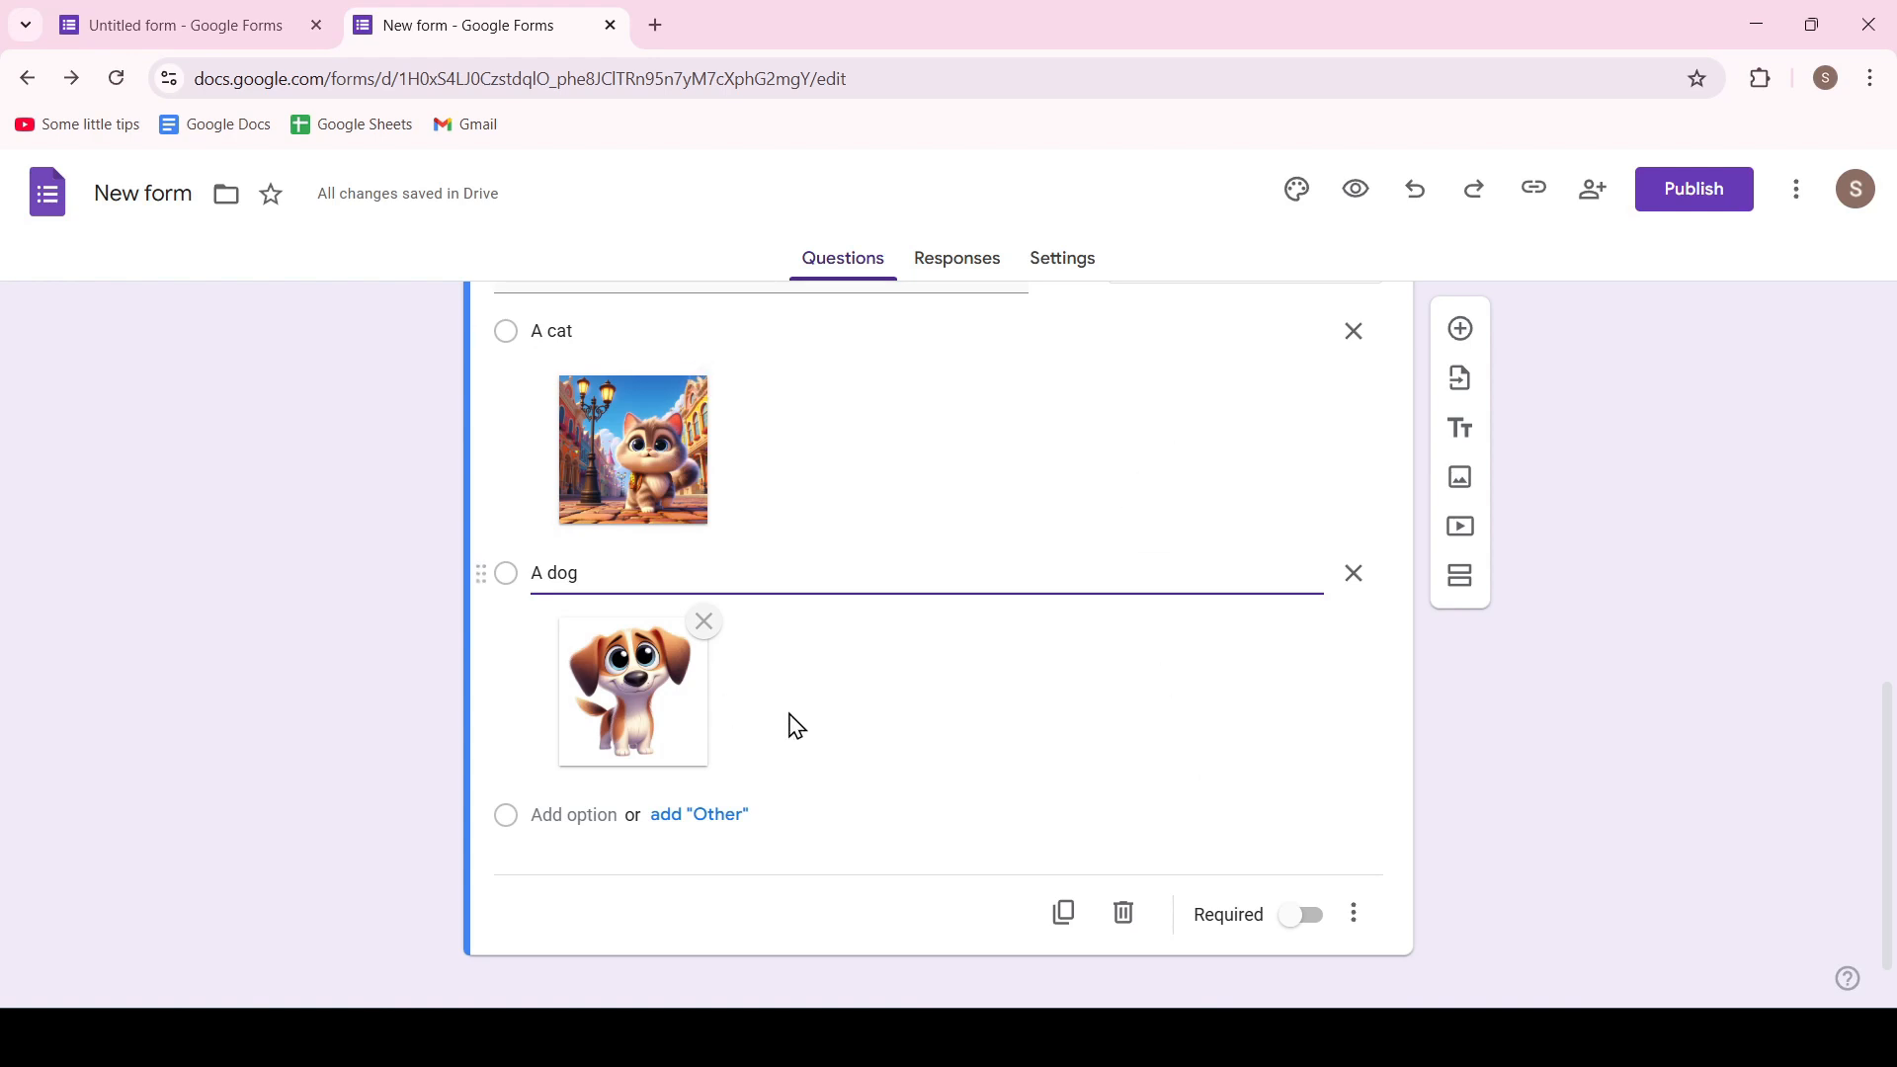
Search YouTube for "some little tips" and insert the video "How To Highlight Expired Dates In Excel" into the form
left_click(1462, 530)
left_click(907, 265)
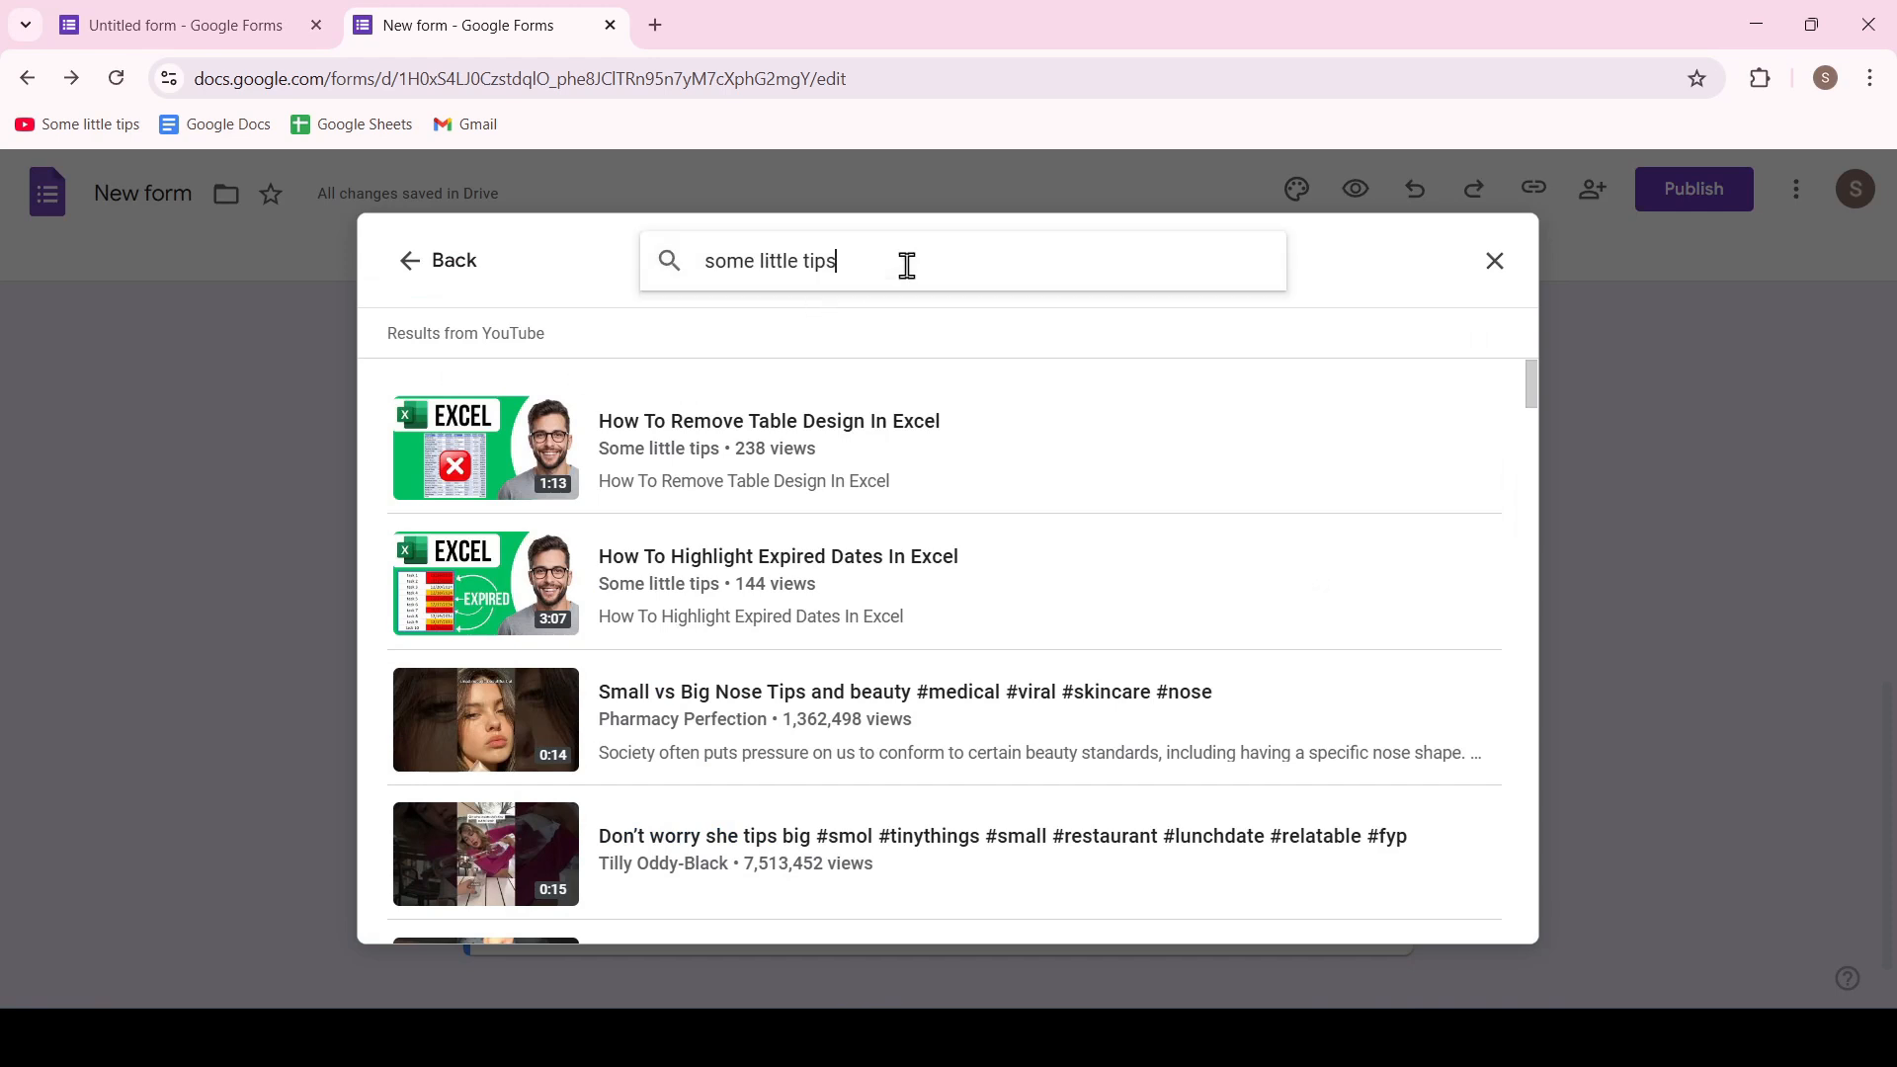
triple_click(738, 254)
left_click(904, 258)
left_click(773, 593)
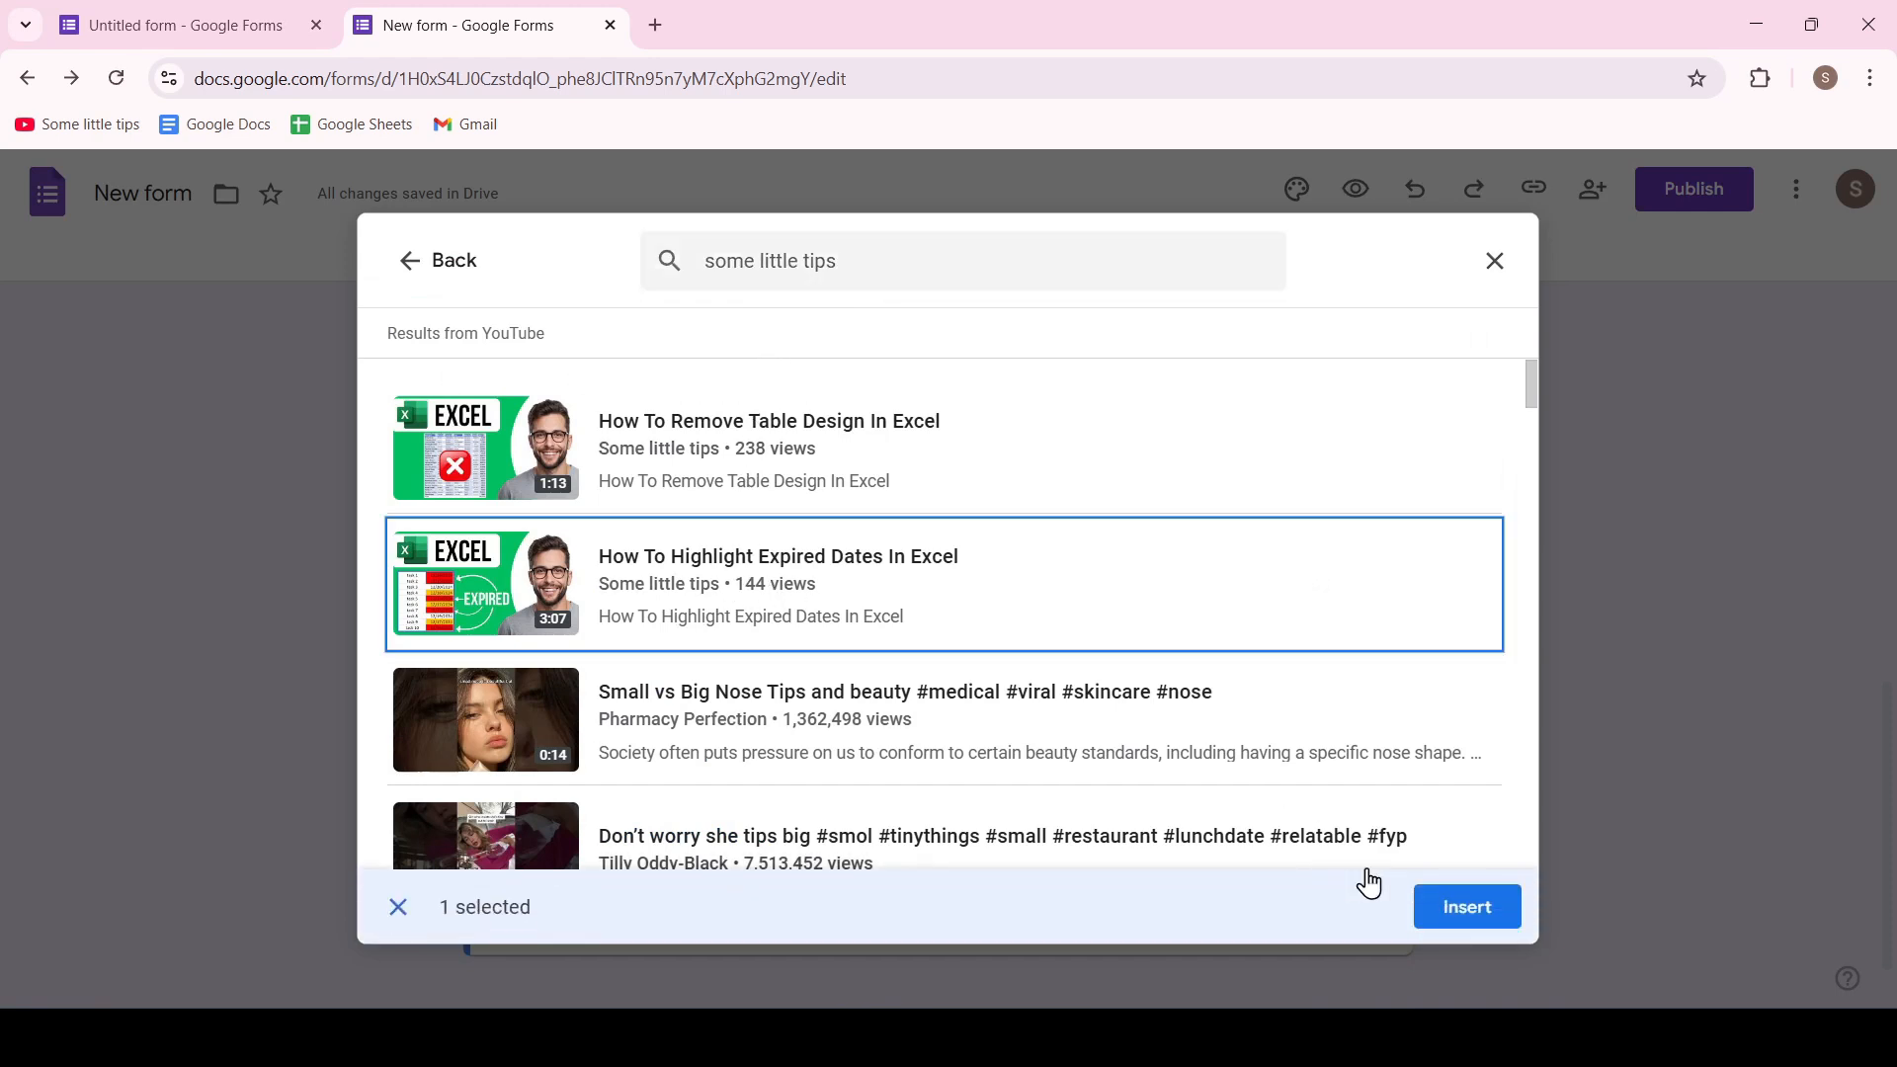
left_click(1445, 905)
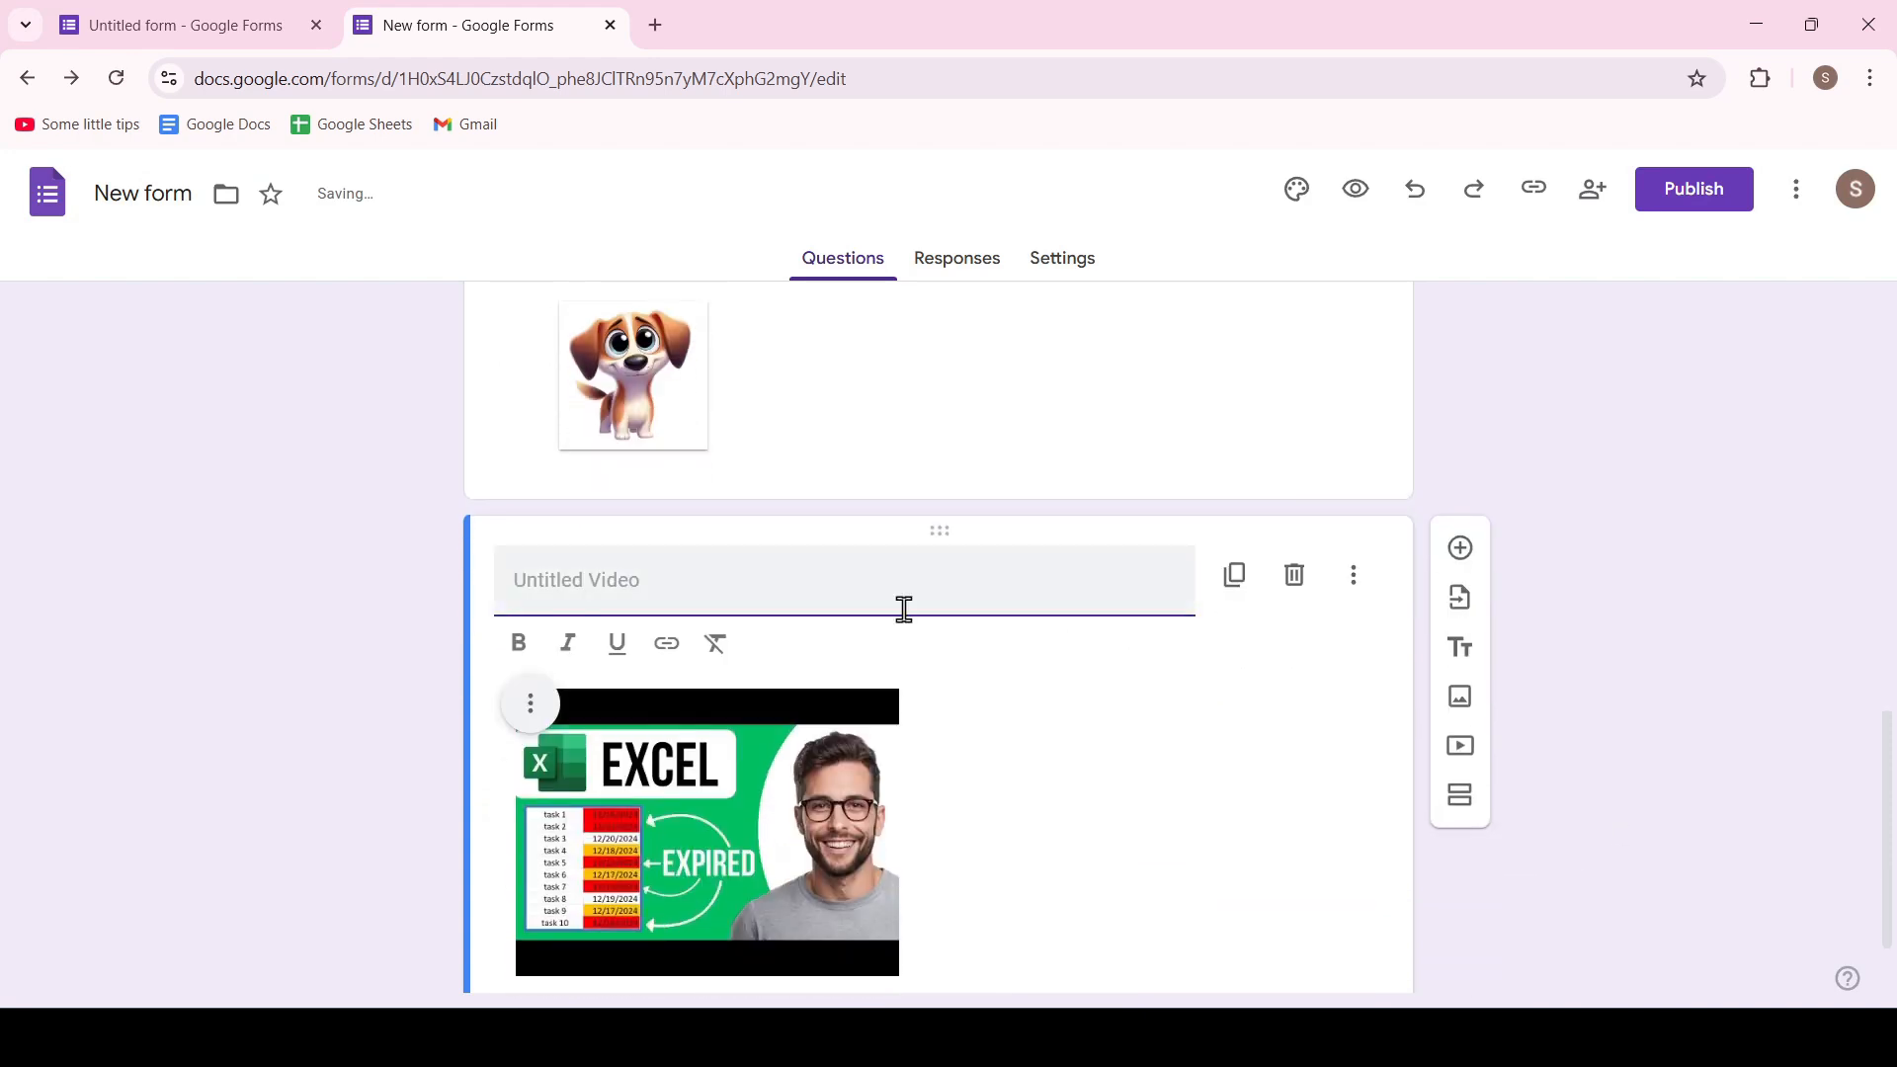
Move the video block to directly below the form header, above the name question
mouse_move(939, 529)
left_mouse_down()
mouse_move(933, 266)
mouse_move(919, 471)
mouse_move(936, 493)
left_mouse_up()
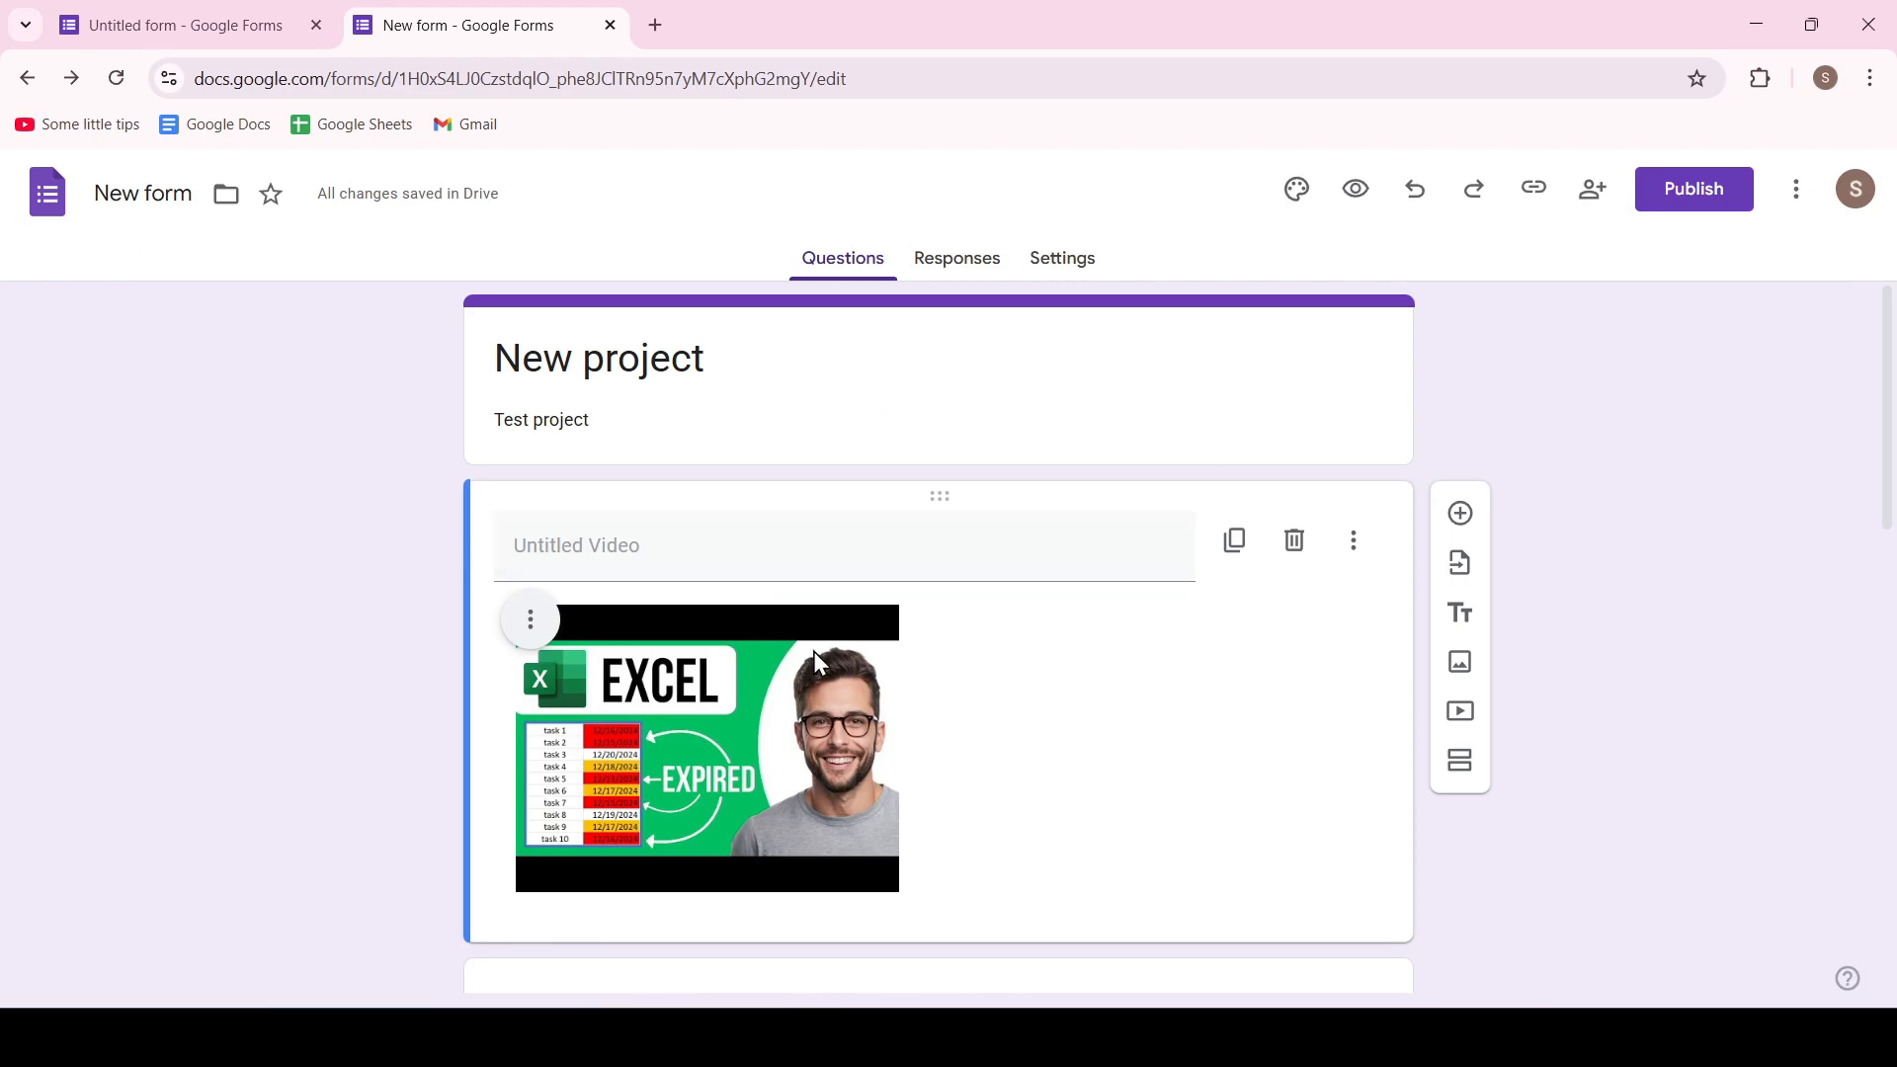
scroll(883, 680, "down", 11)
scroll(867, 687, "up", 11)
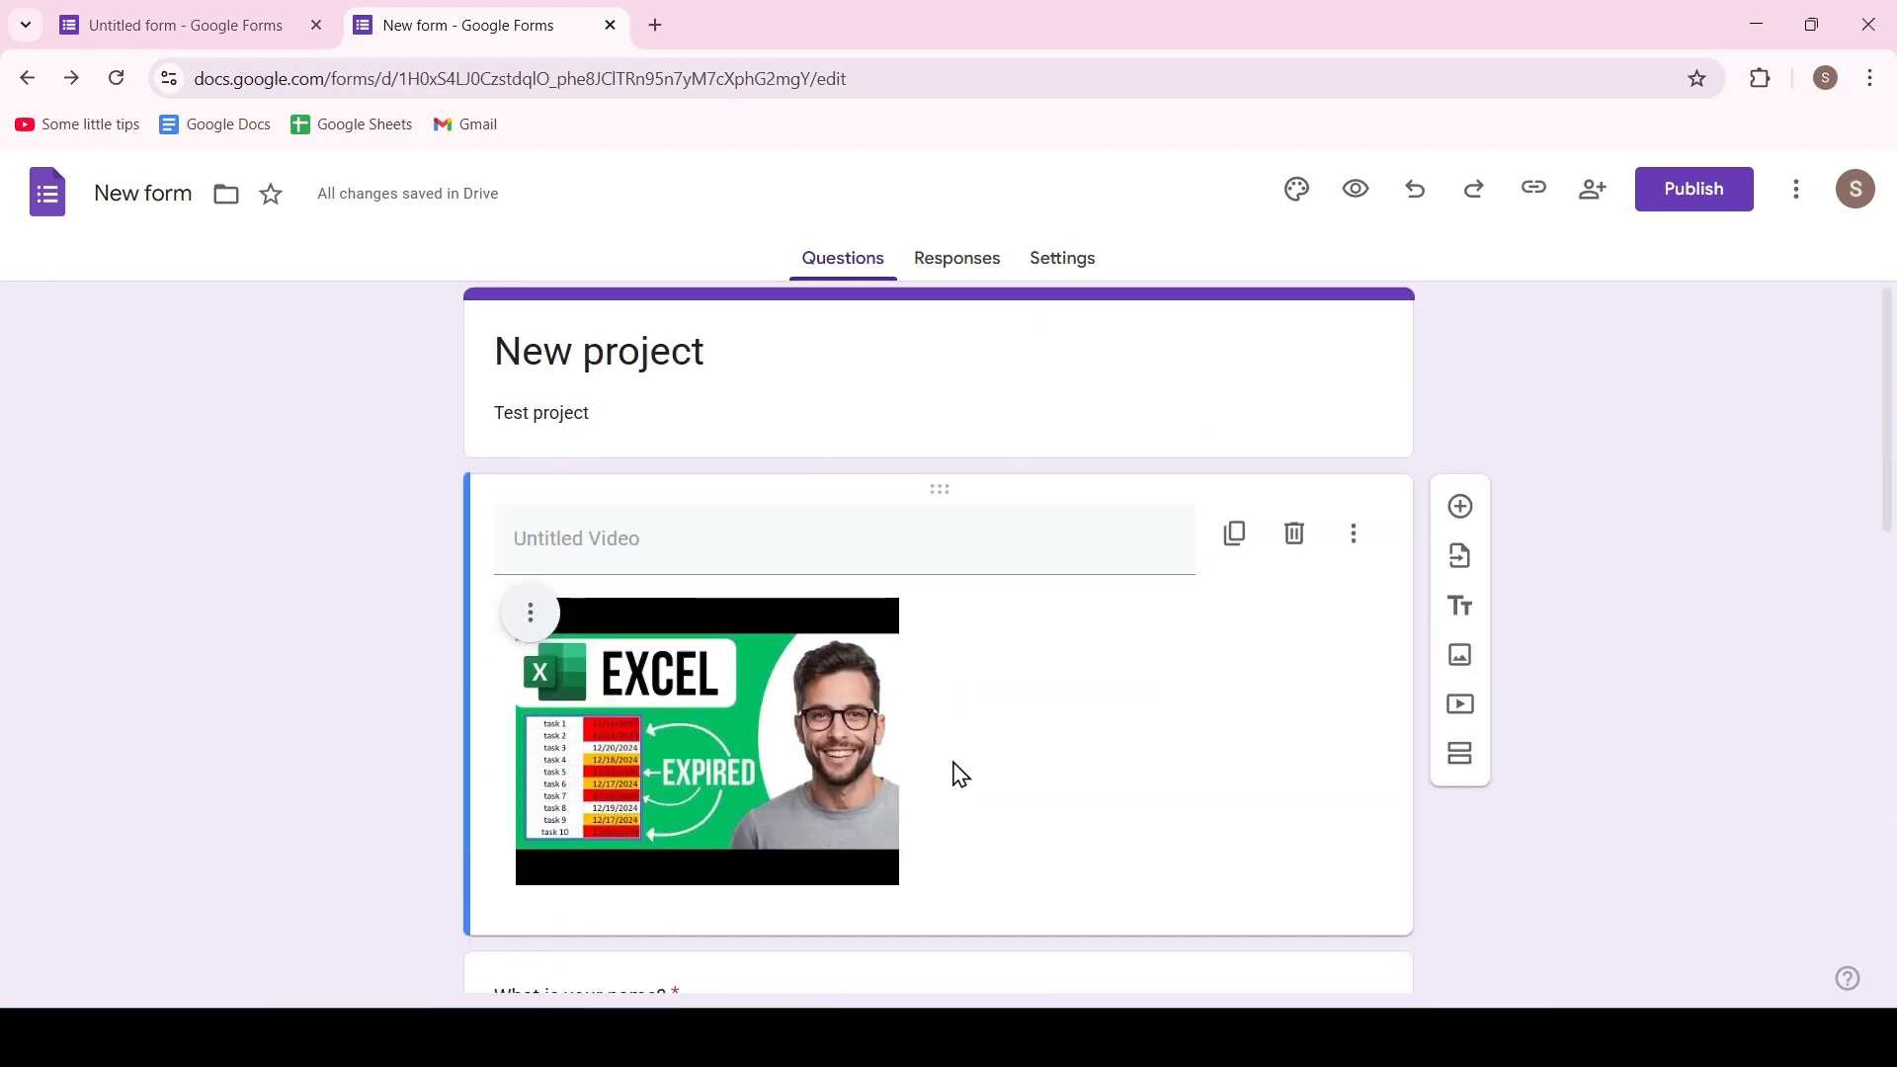
Preview the form and review all its questions down to the submit area
left_click(1368, 166)
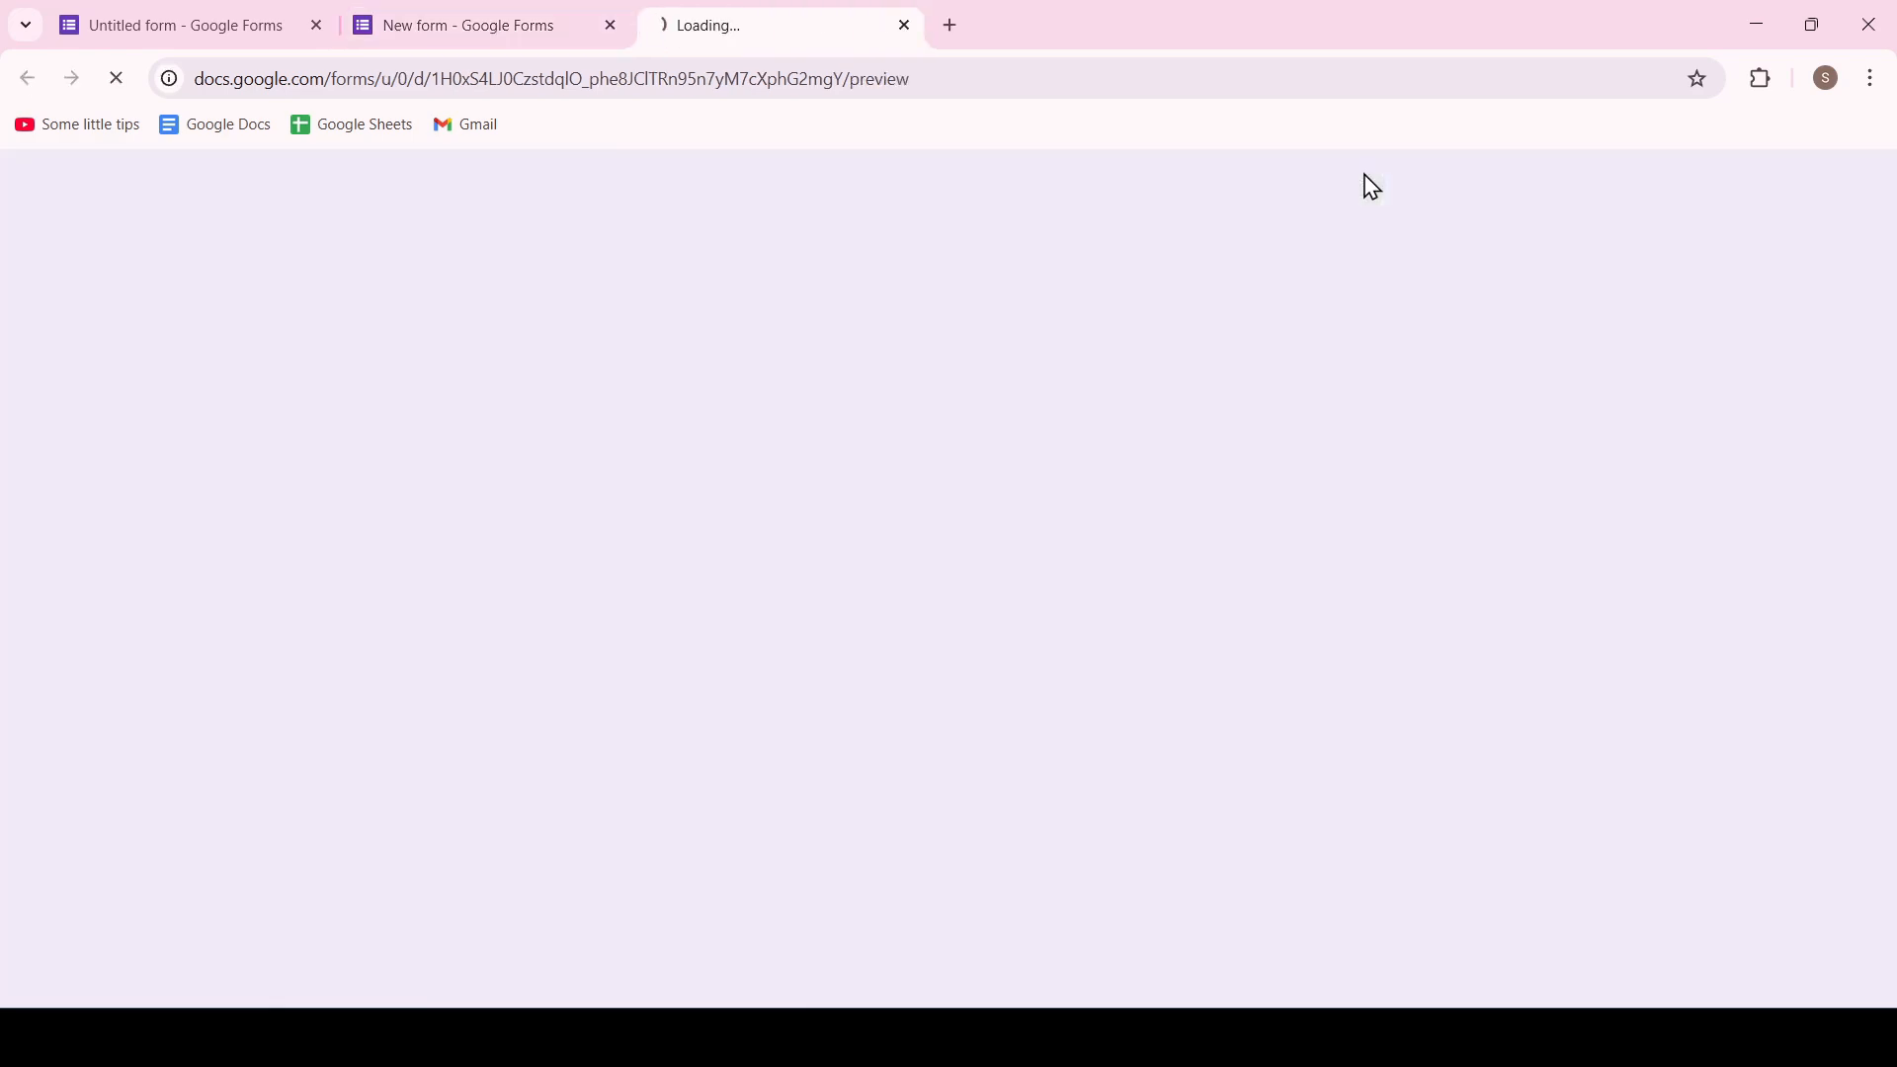
scroll(834, 484, "down", 15)
scroll(831, 469, "up", 12)
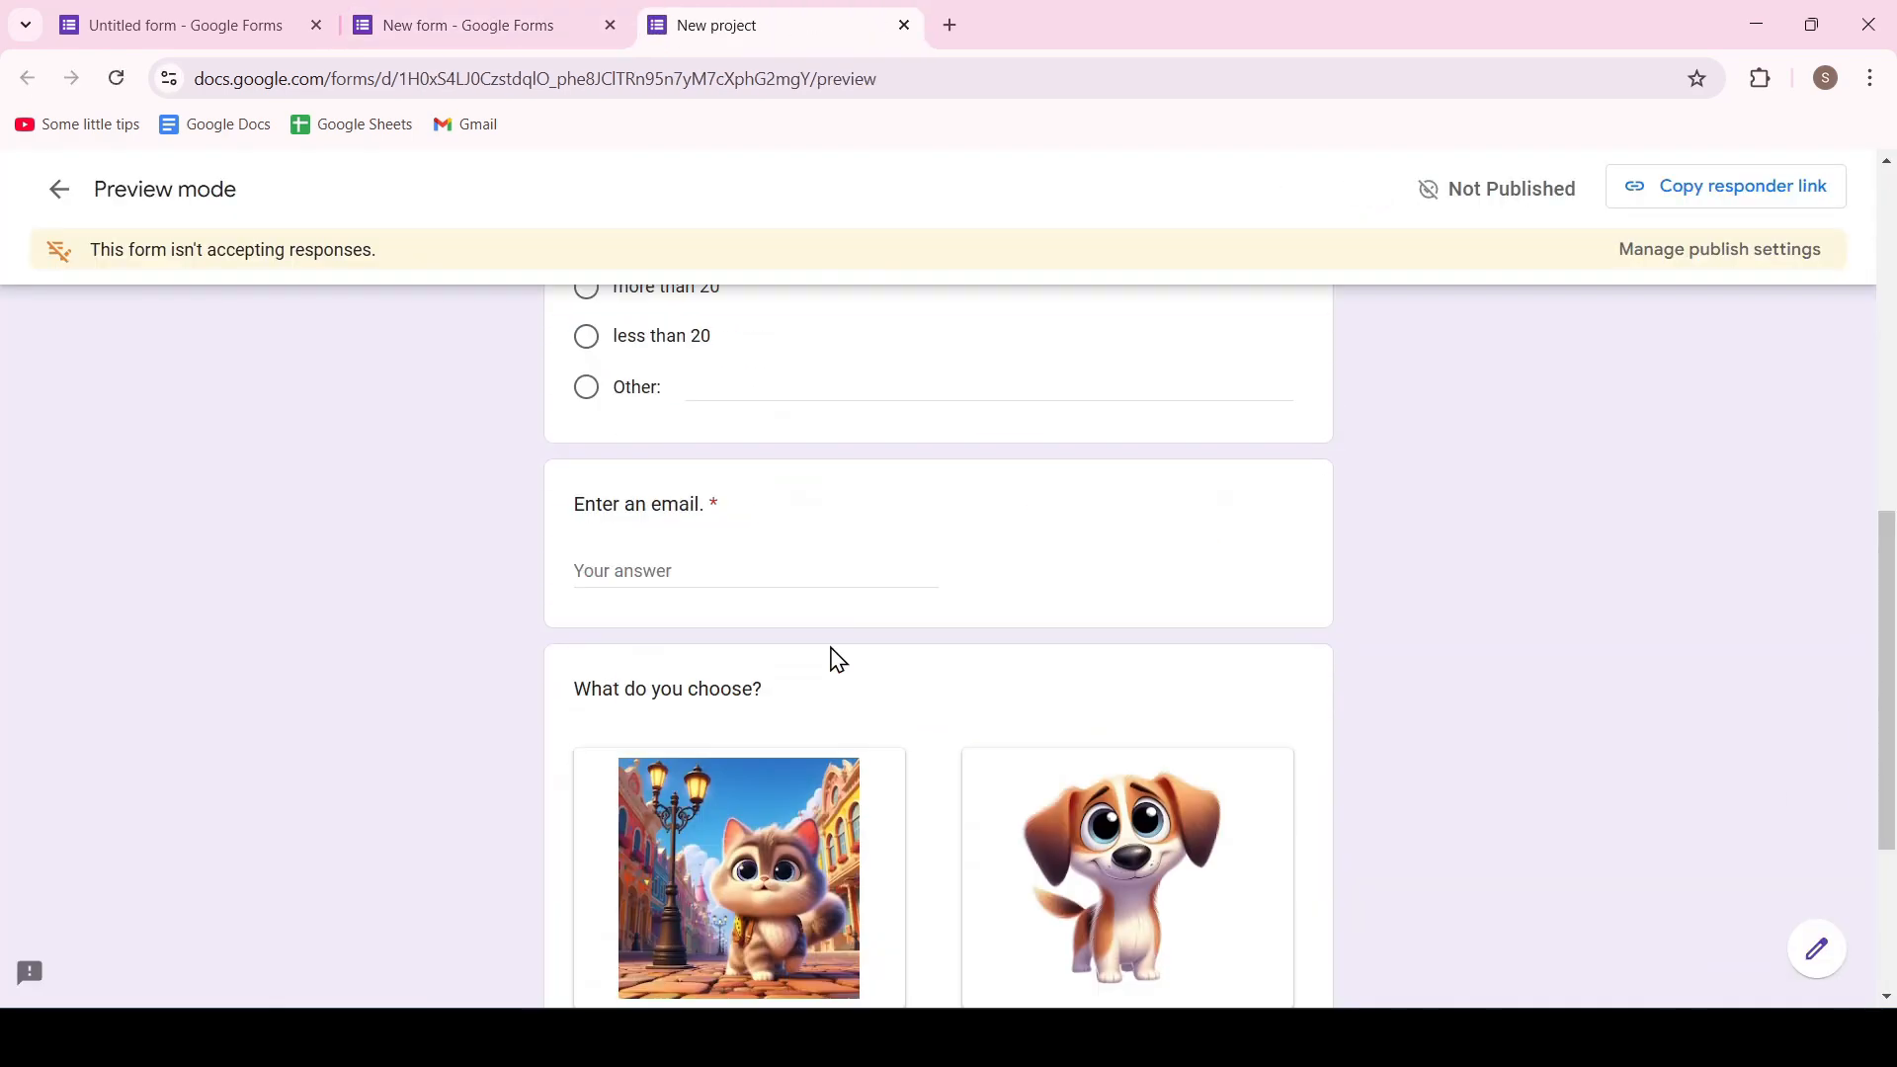
scroll(877, 685, "down", 6)
scroll(952, 702, "down", 6)
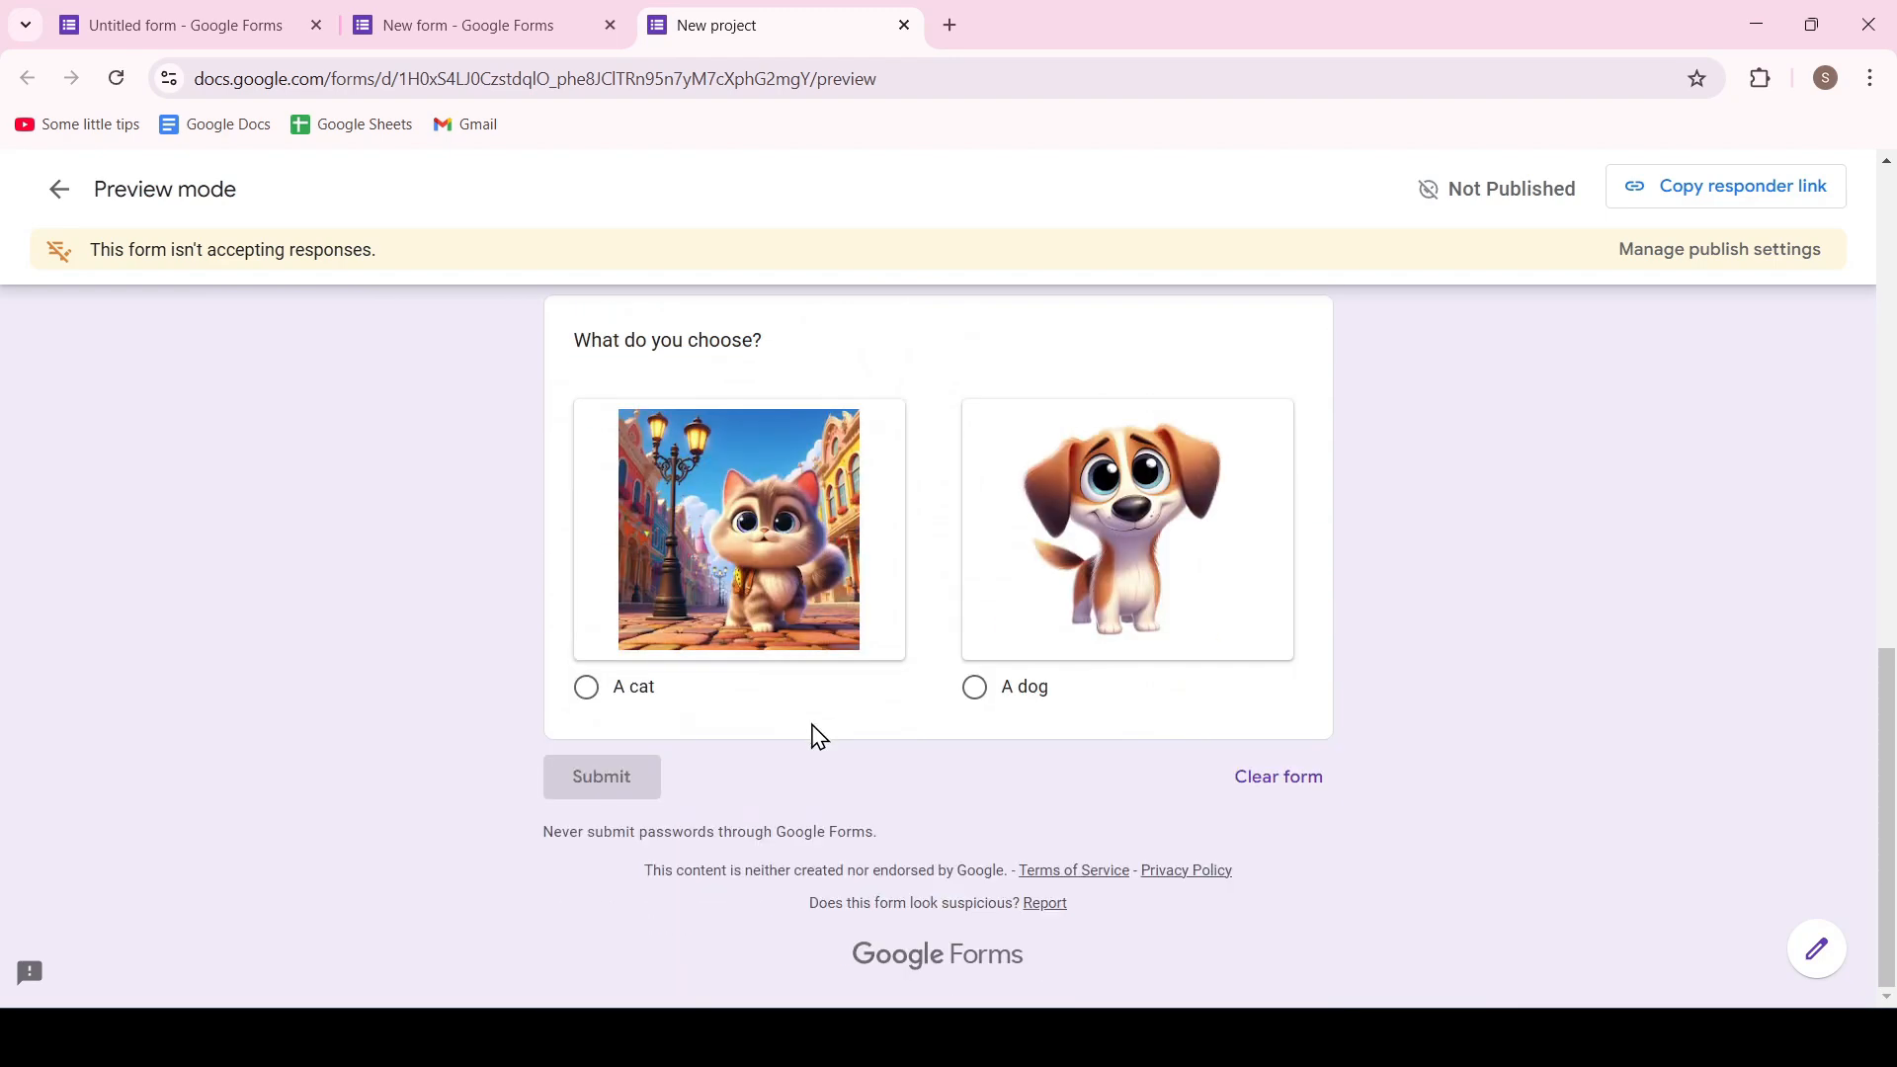
Close the form preview and open the theme customization settings in the form editor
scroll(868, 656, "up", 12)
left_click(904, 25)
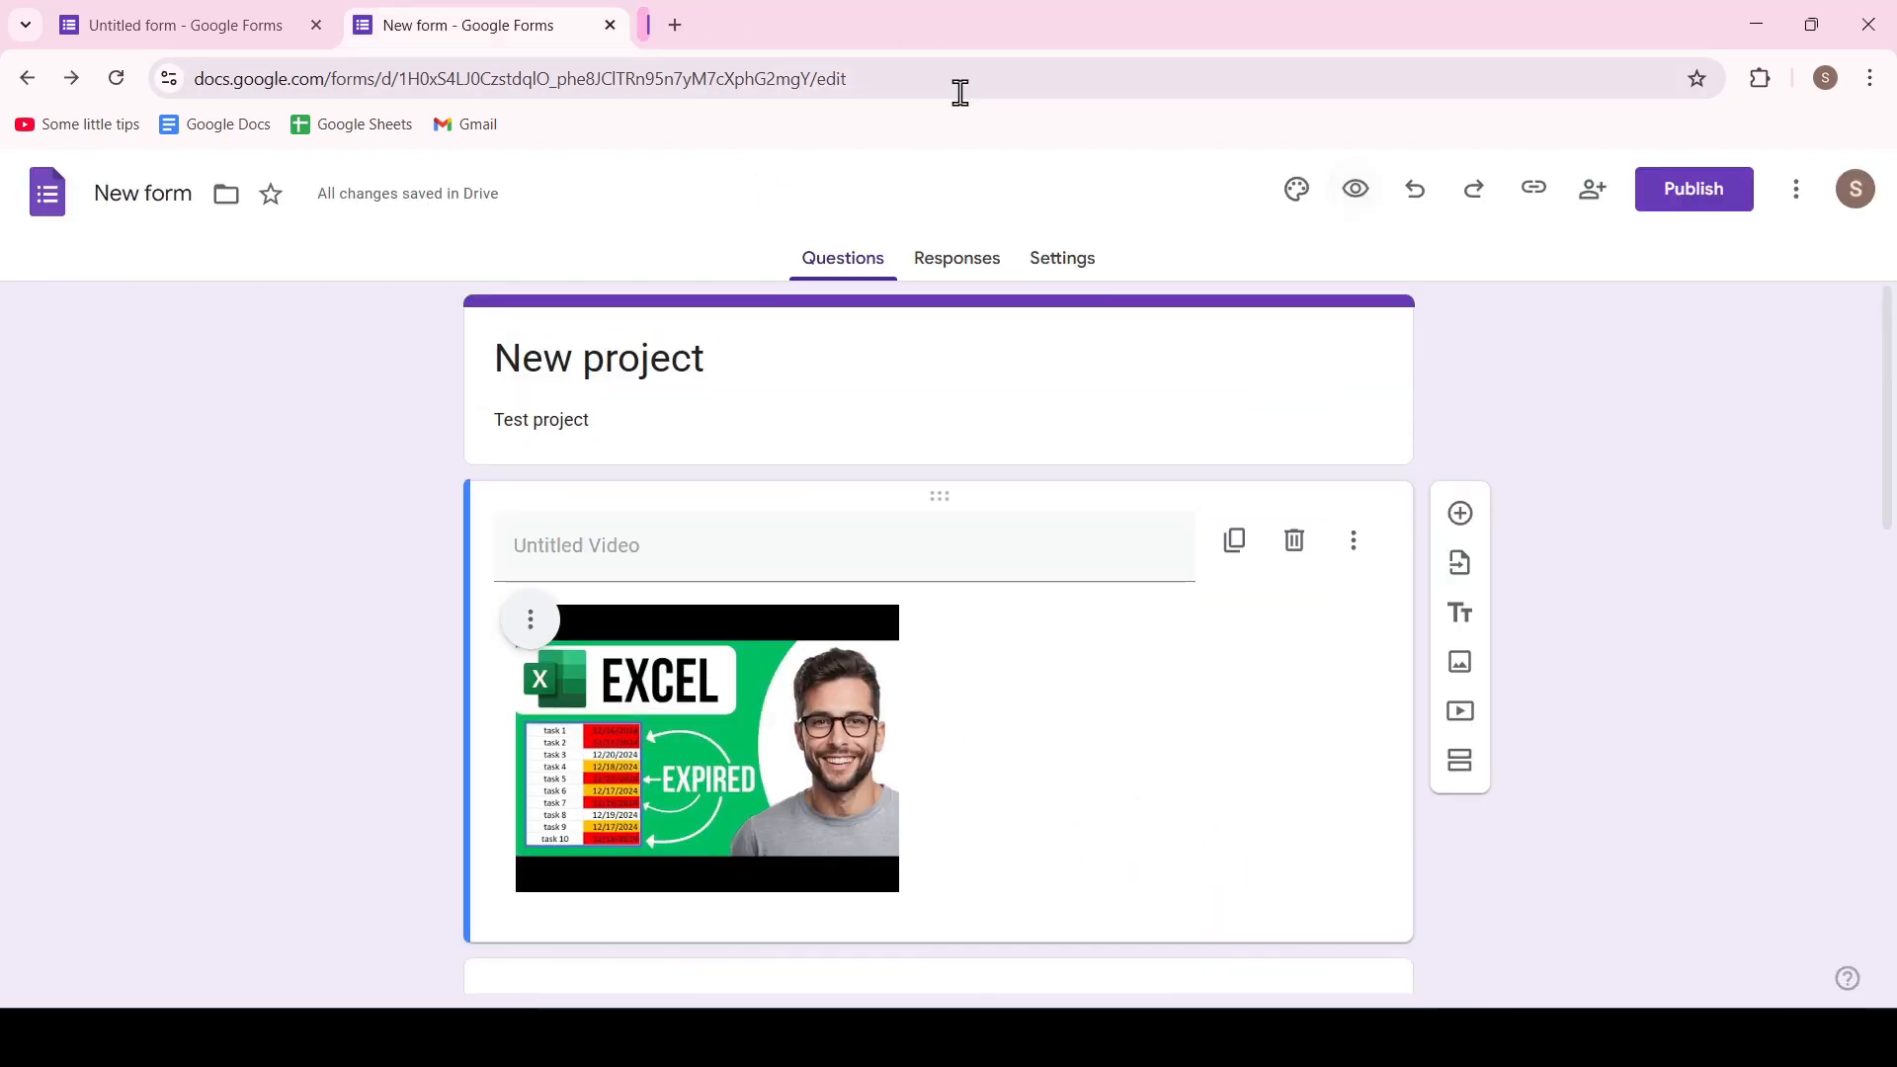
left_click(1298, 193)
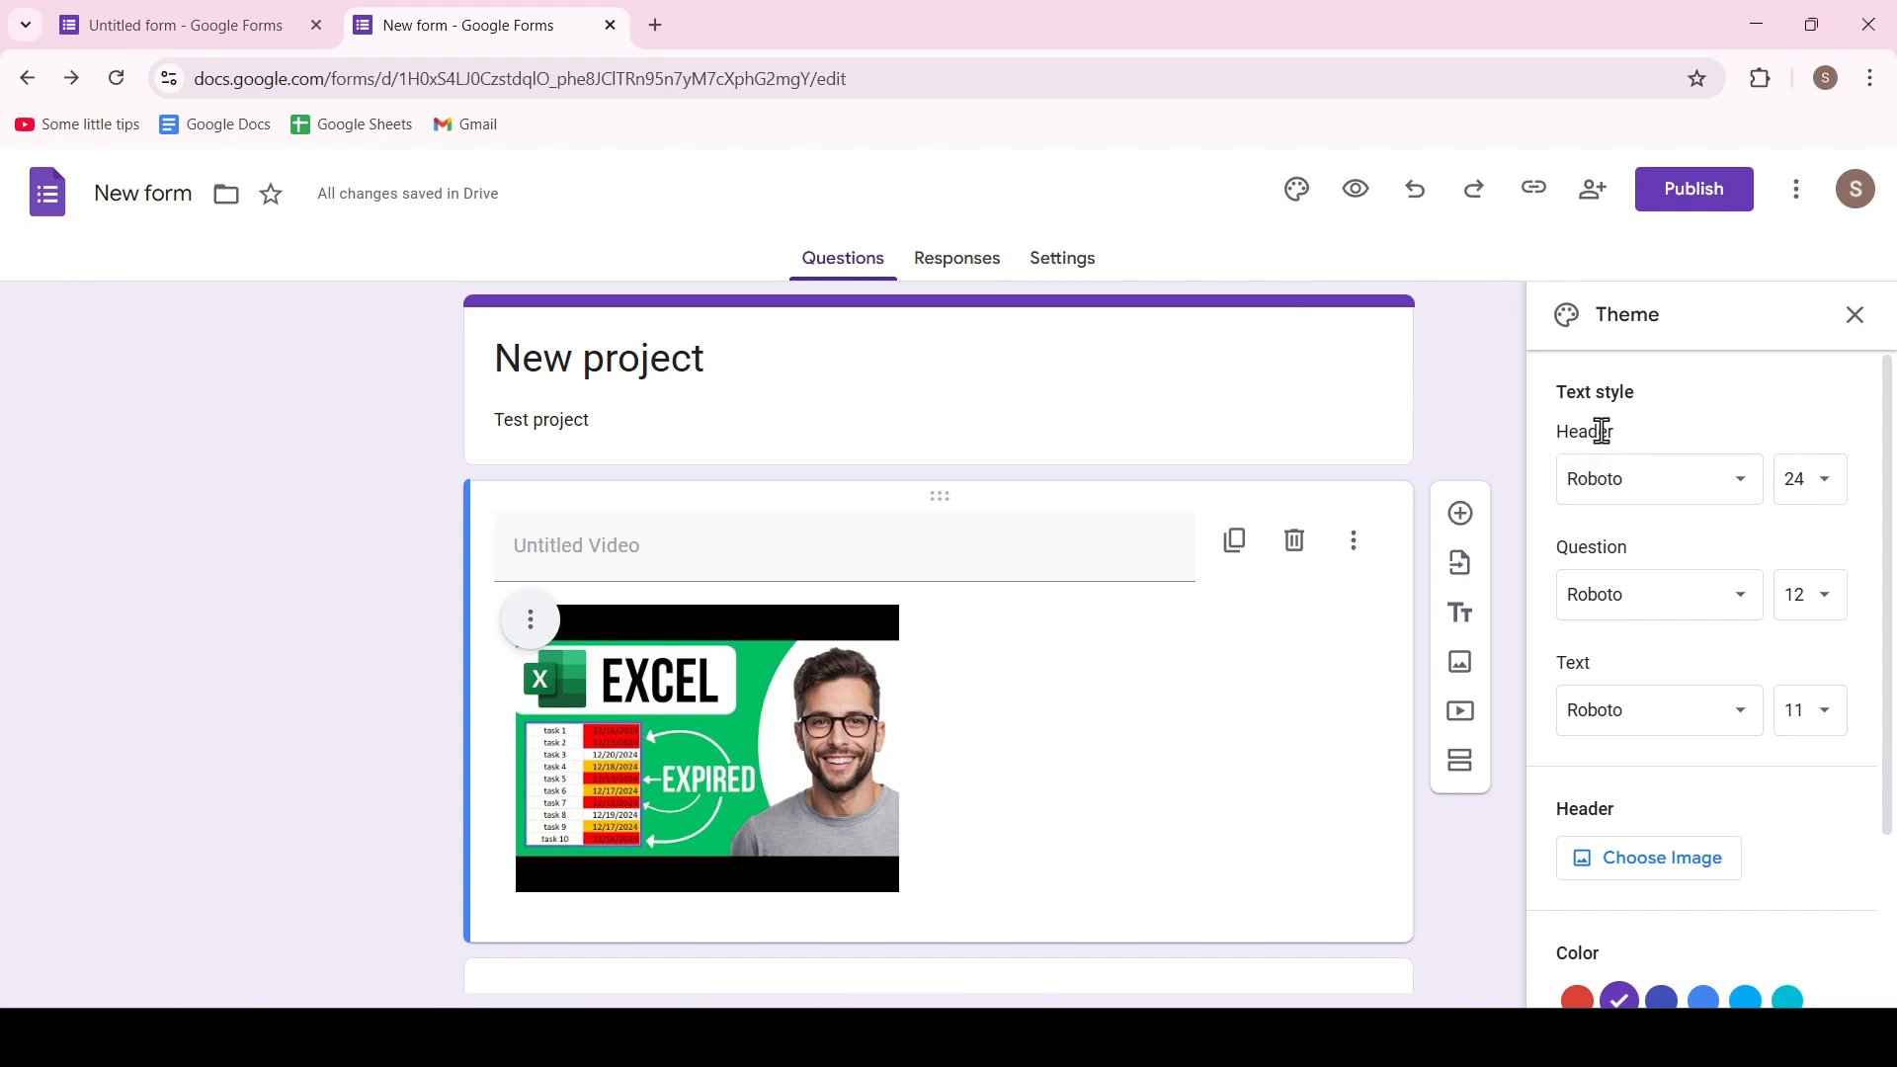
scroll(1582, 488, "down", 2)
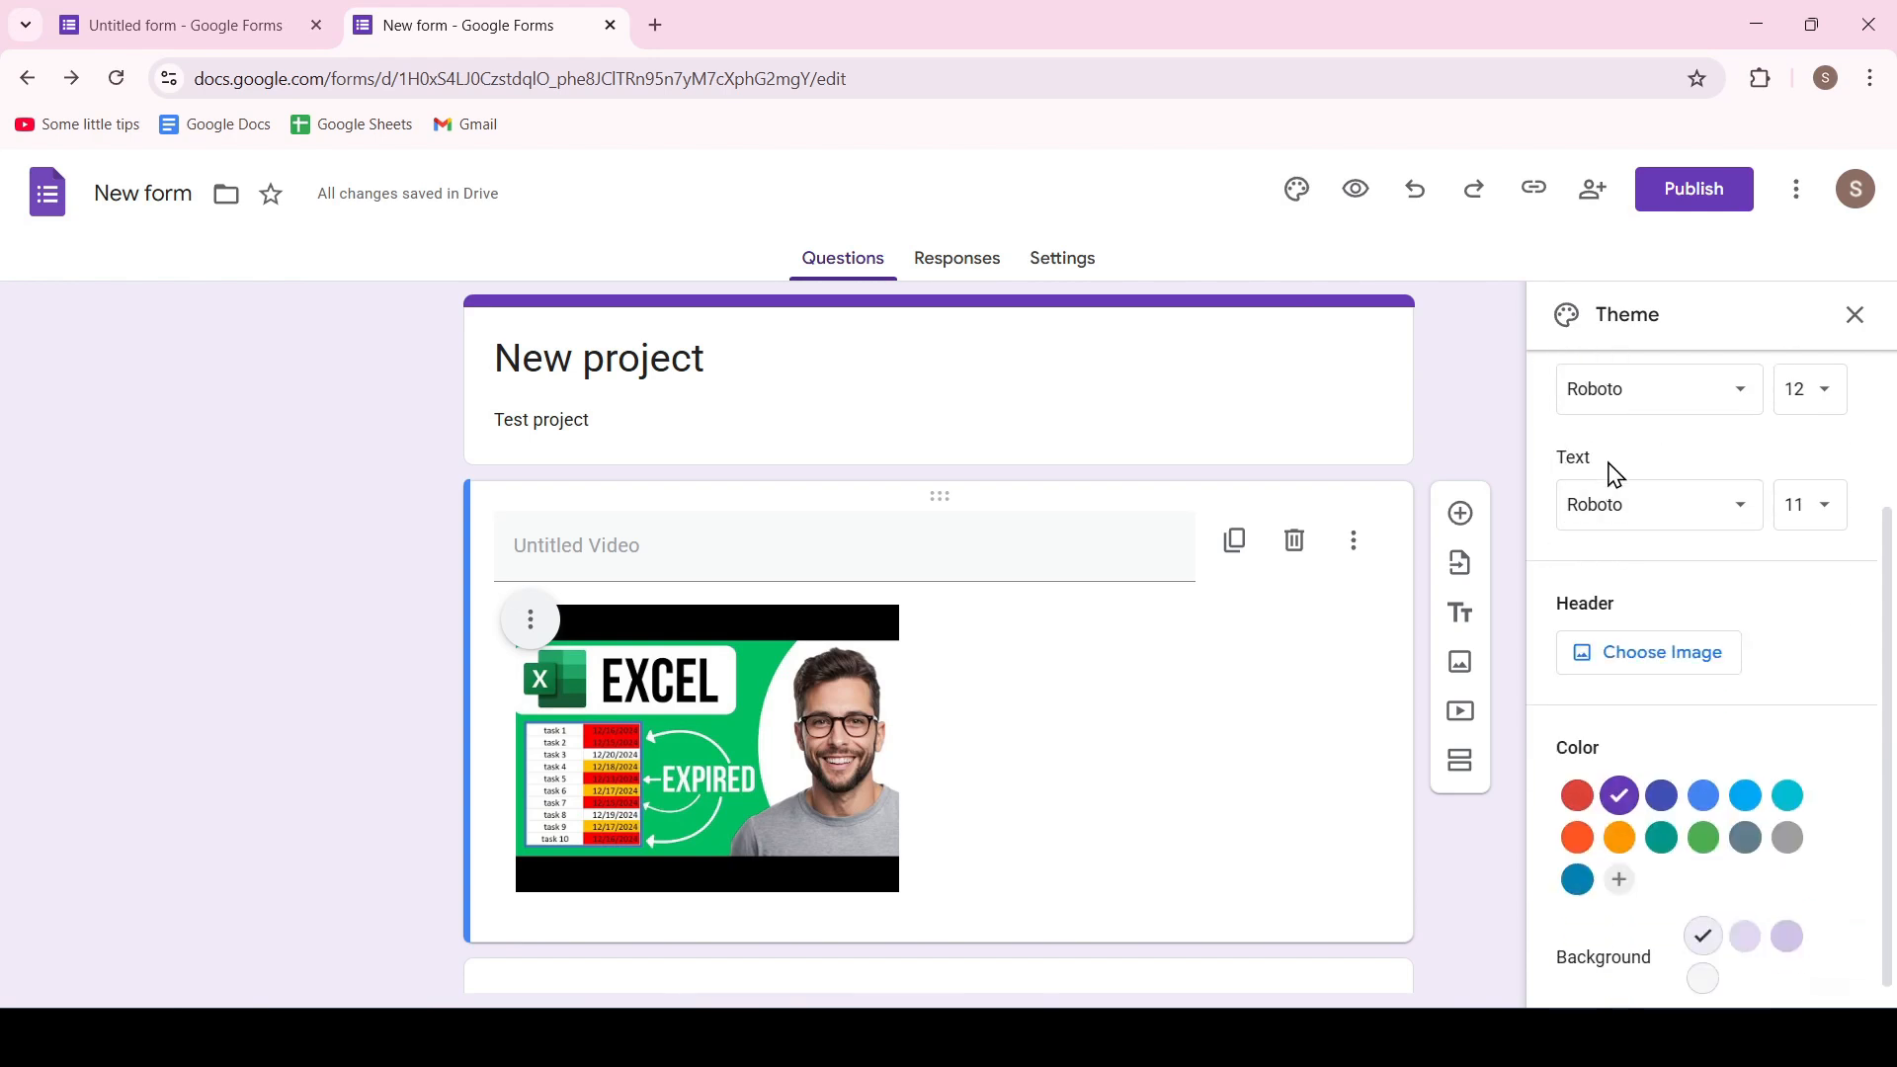
Set the blue wave pattern from the Illustrations themes as the form's header image
left_click(1654, 657)
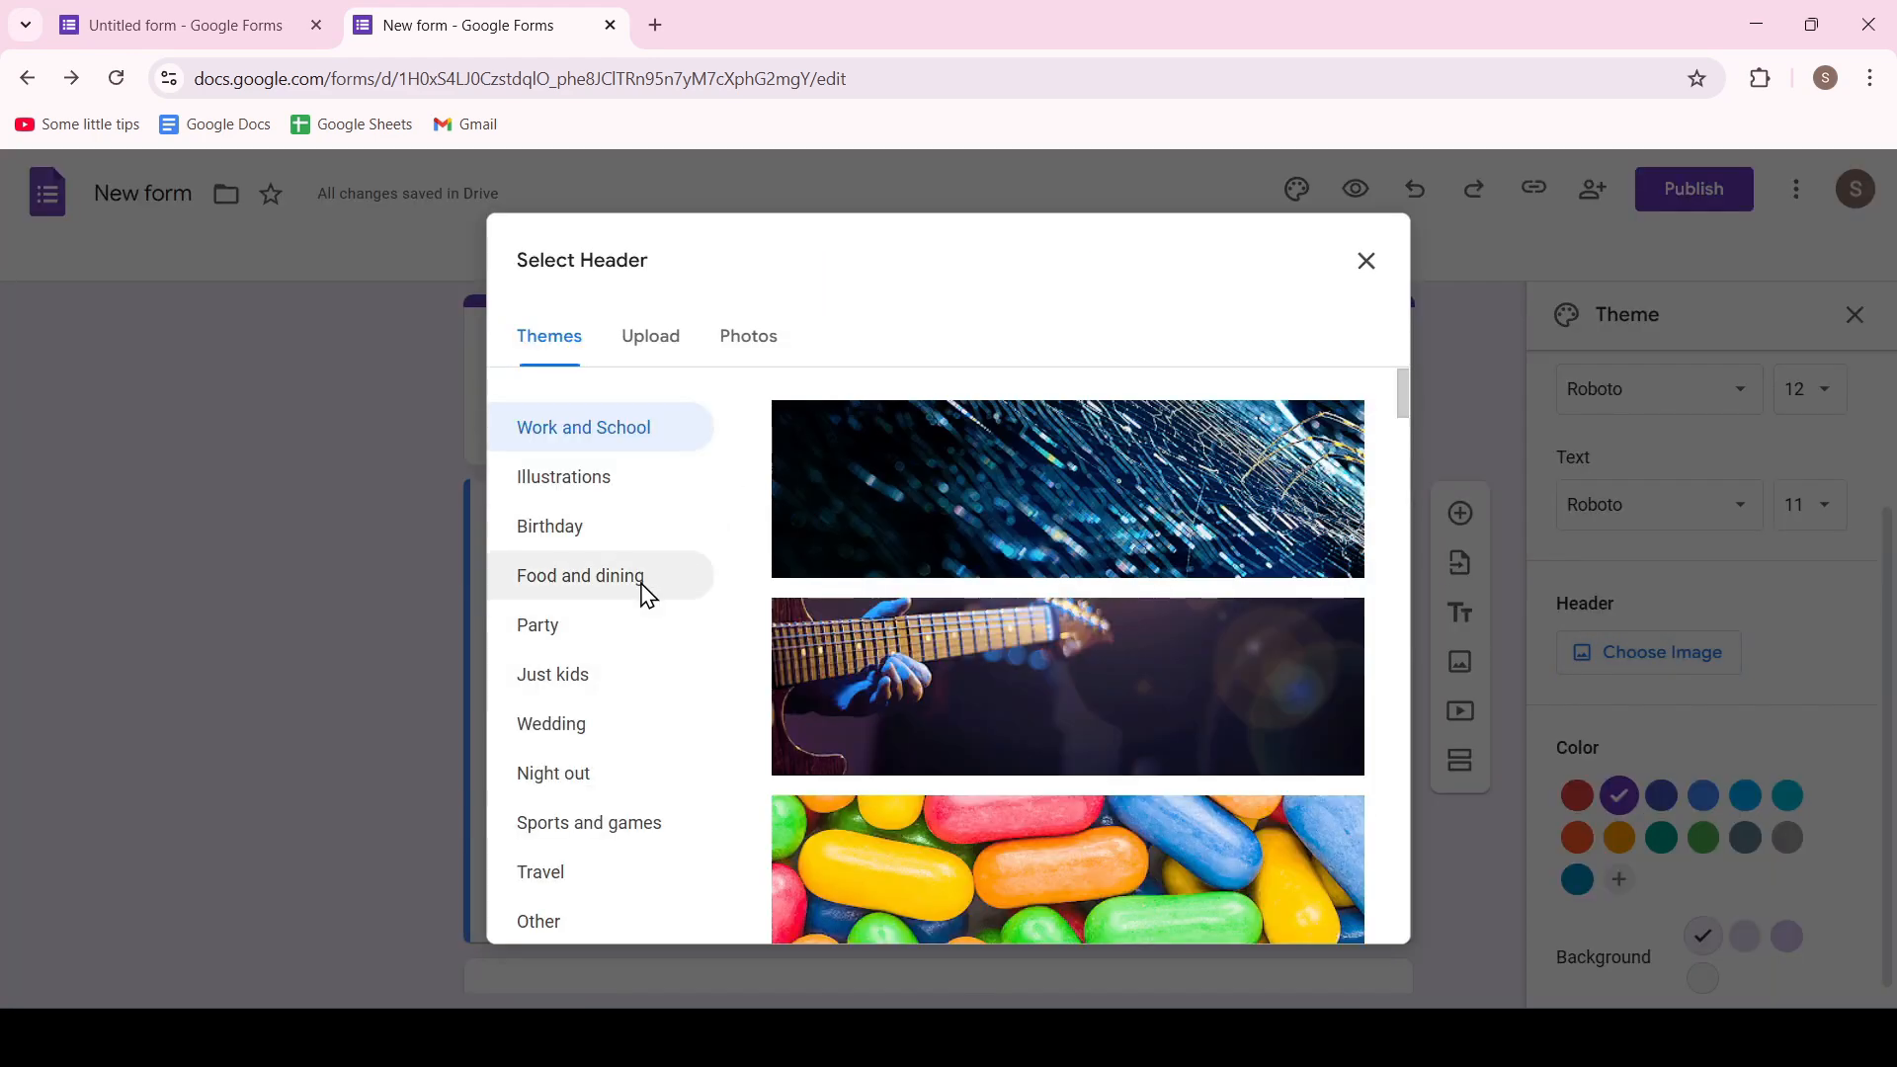
left_click(606, 629)
left_click(593, 775)
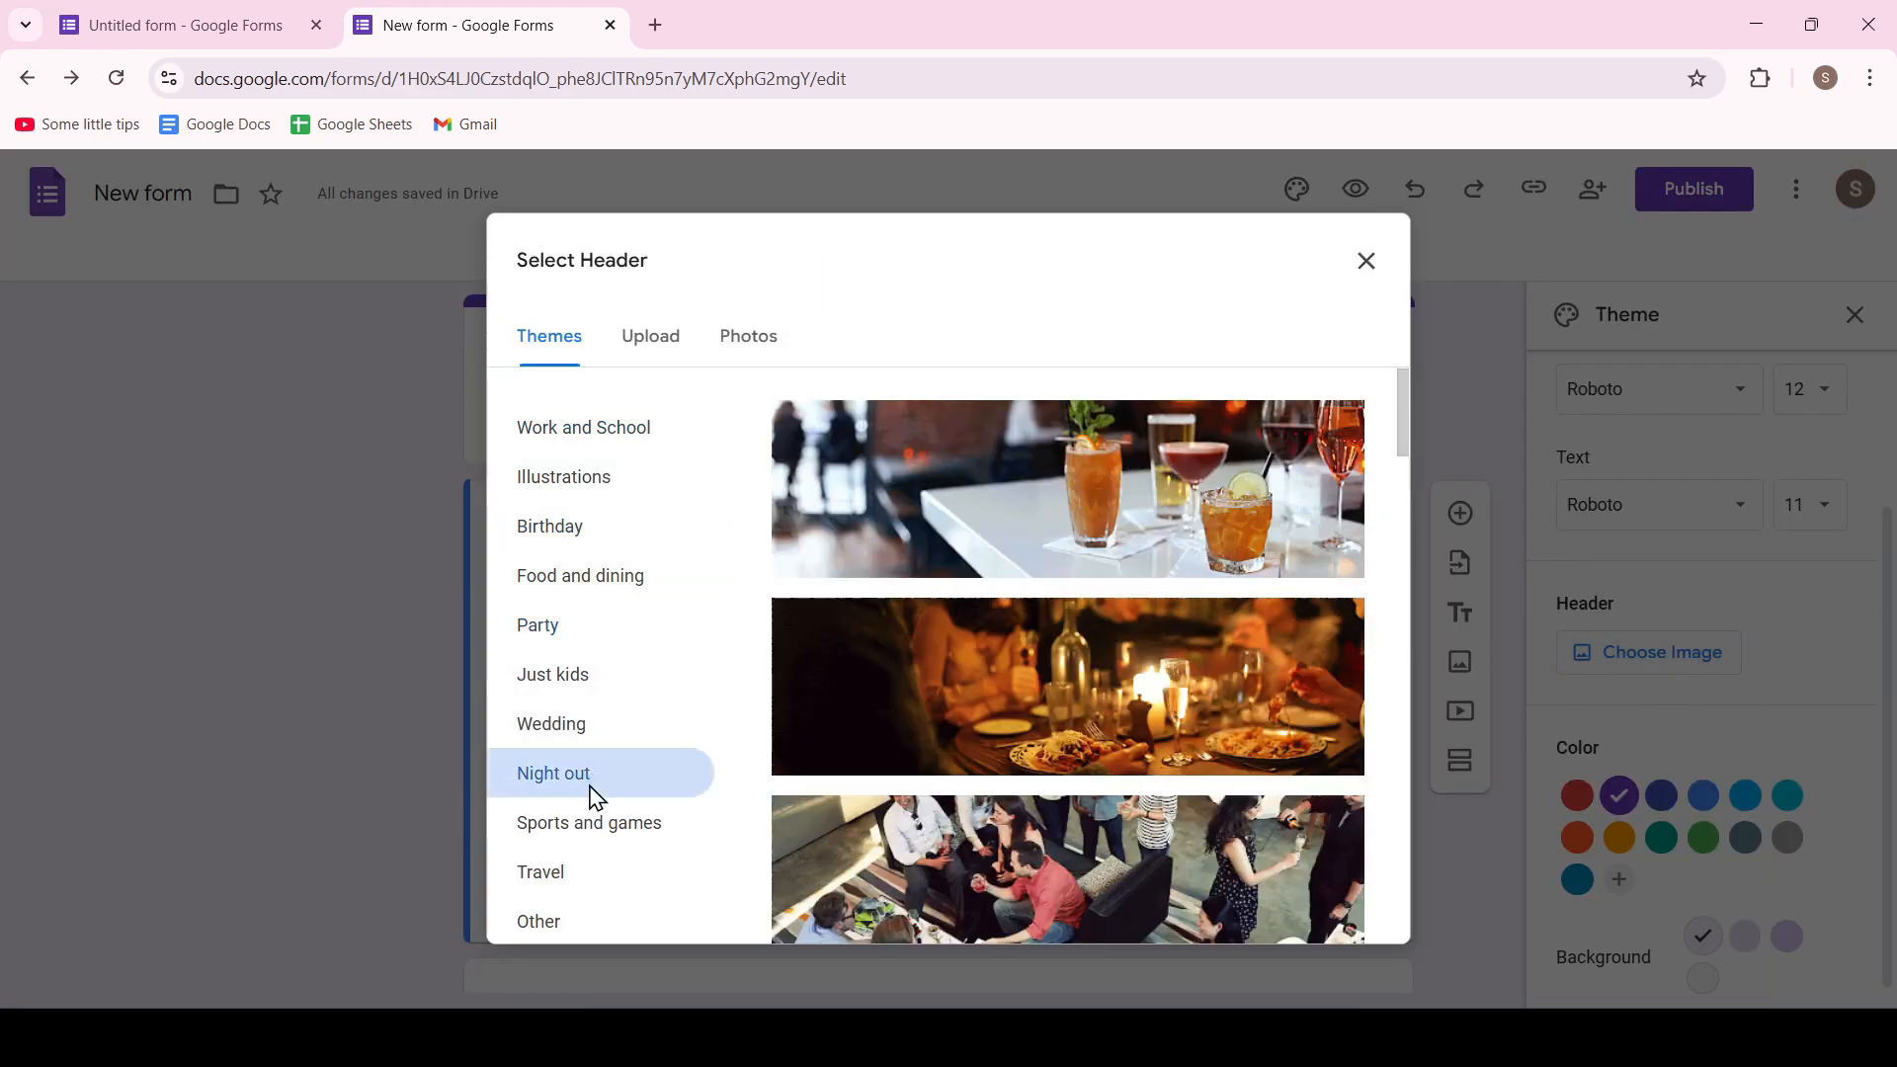
left_click(605, 840)
left_click(651, 346)
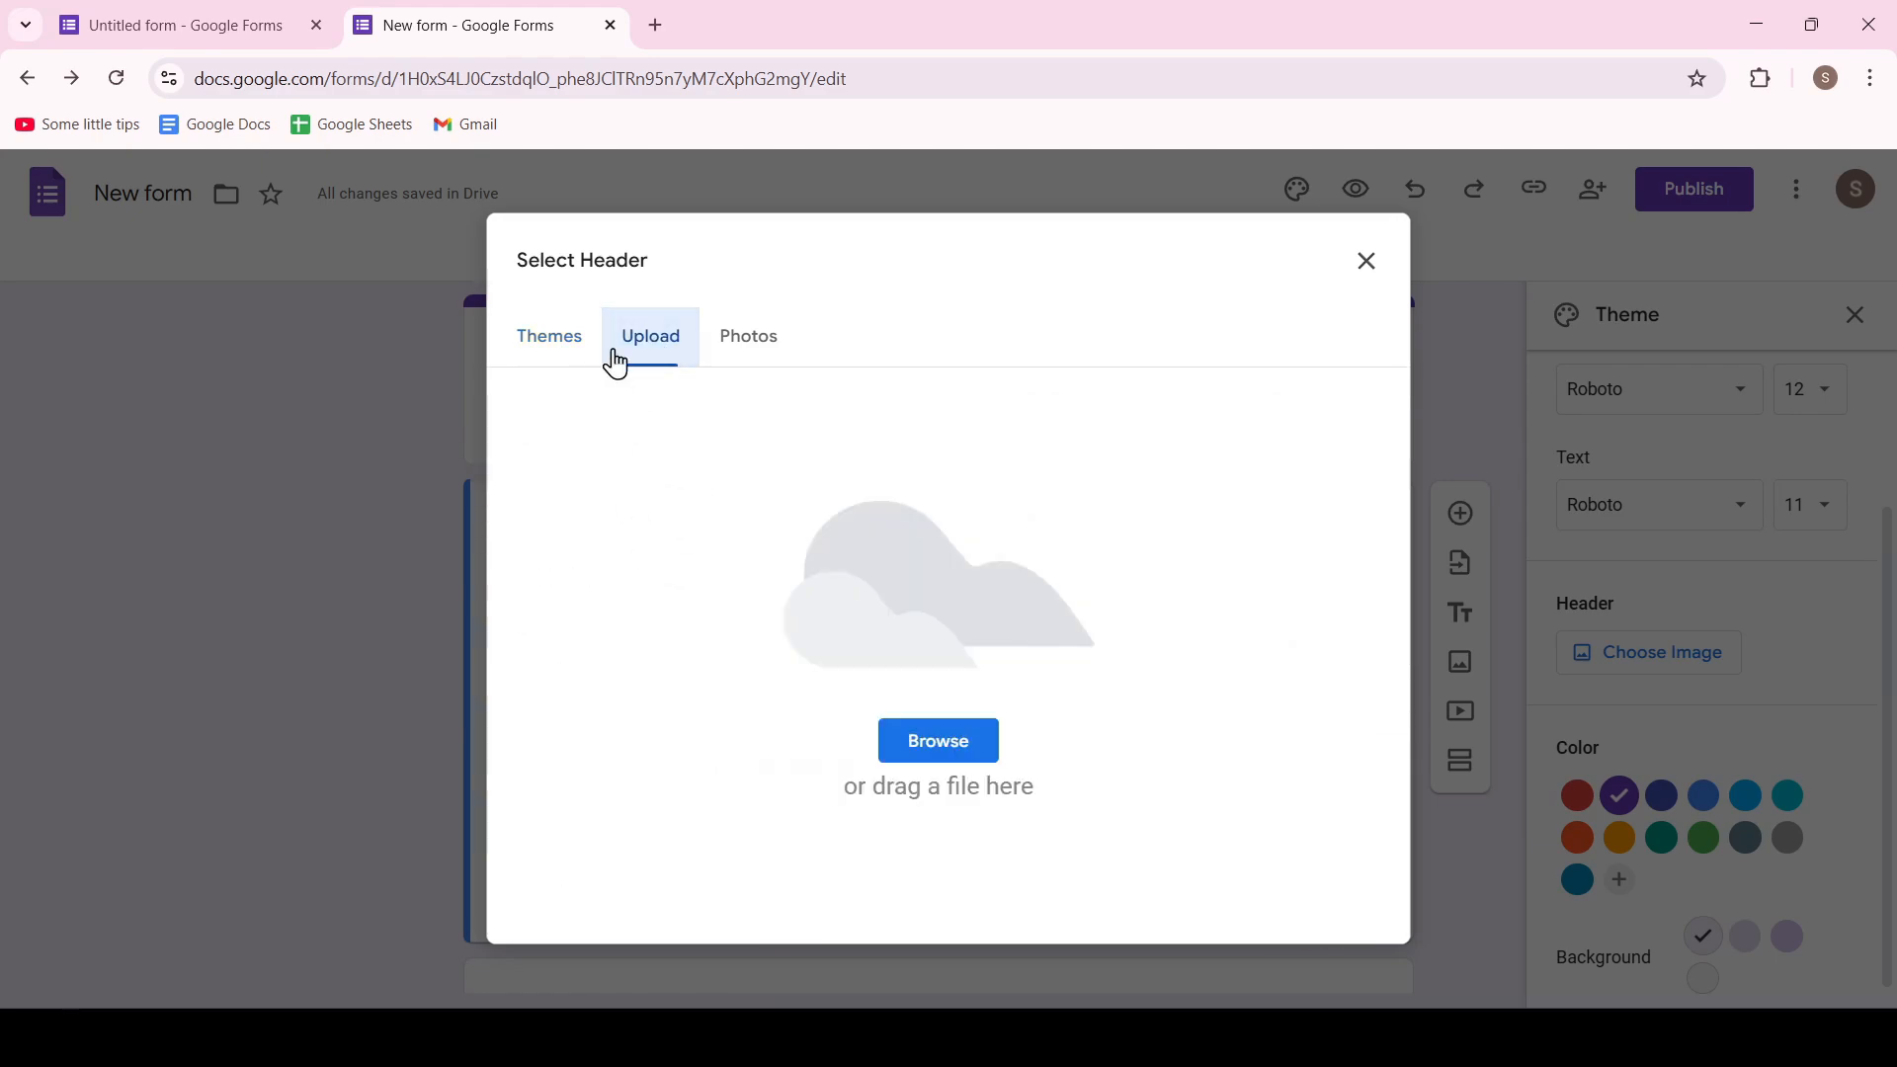
left_click(549, 339)
left_click(539, 475)
scroll(1107, 629, "down", 5)
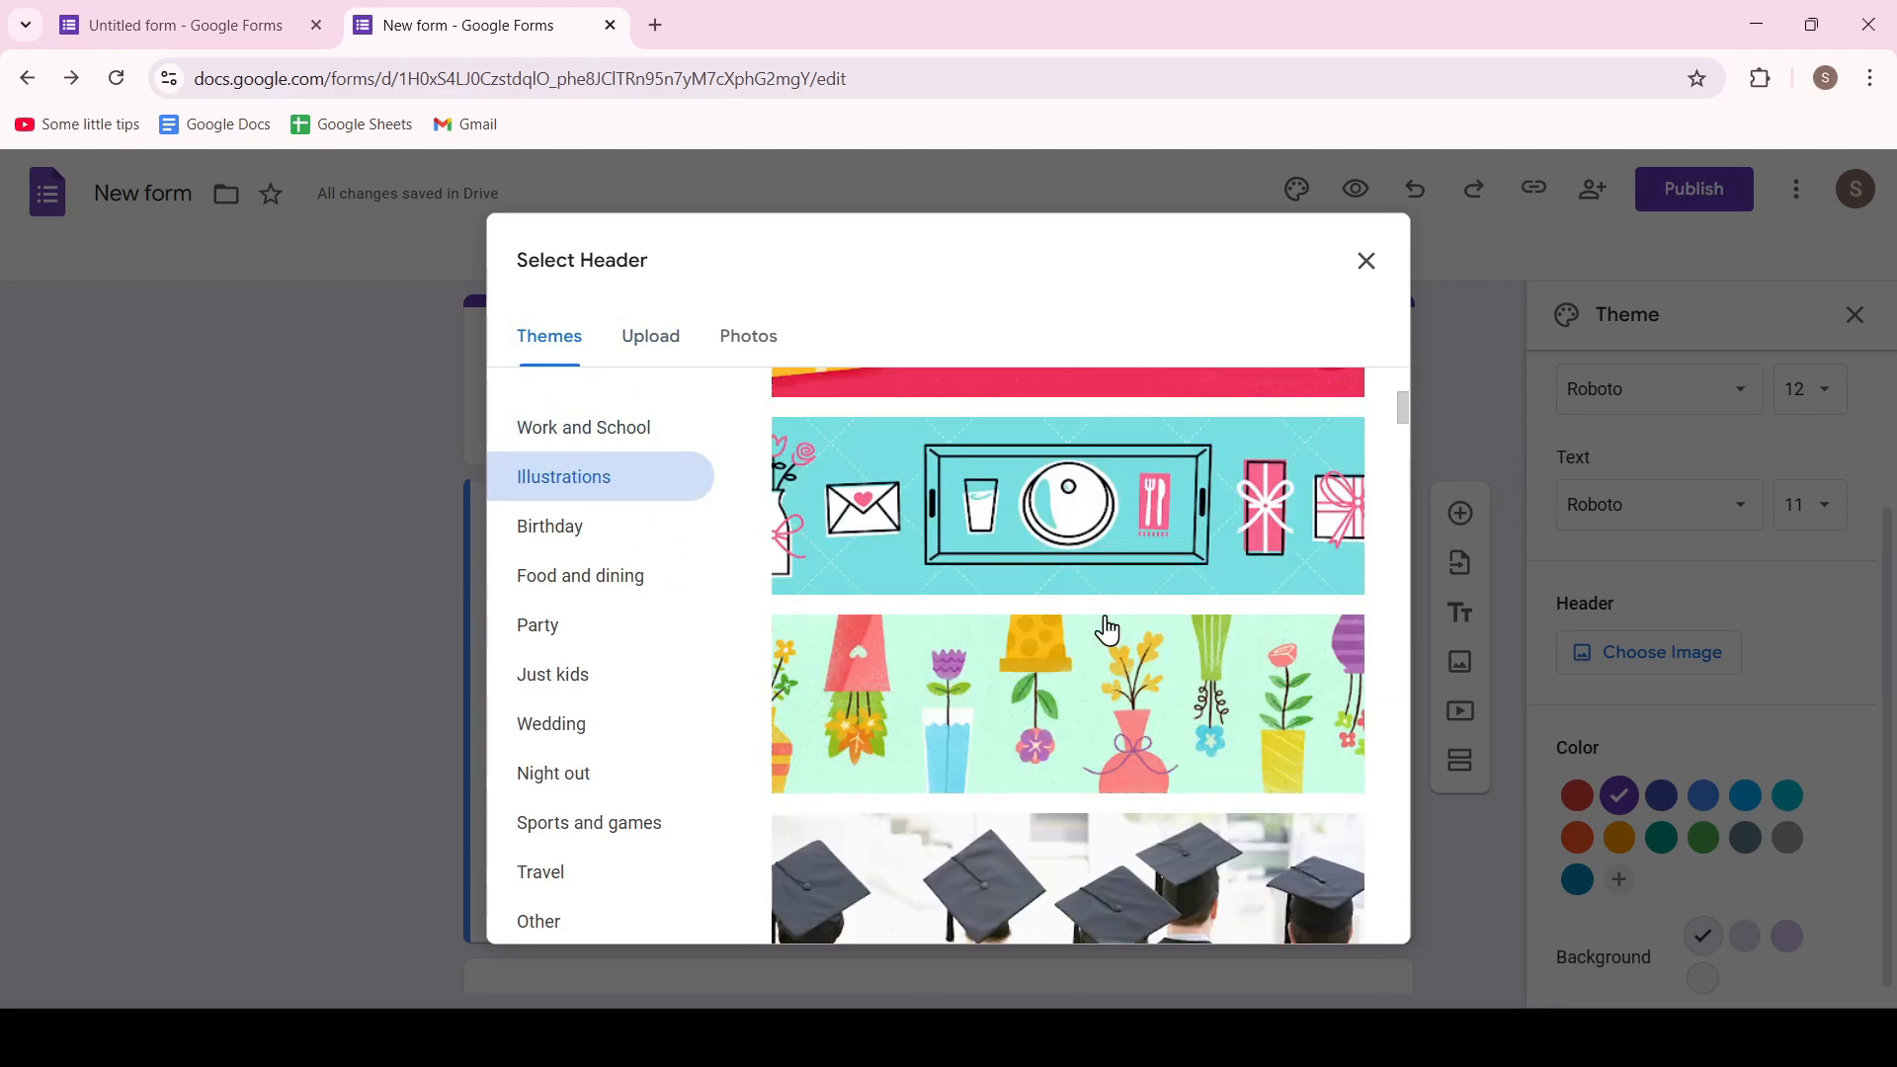
scroll(1107, 629, "down", 10)
left_click(1101, 760)
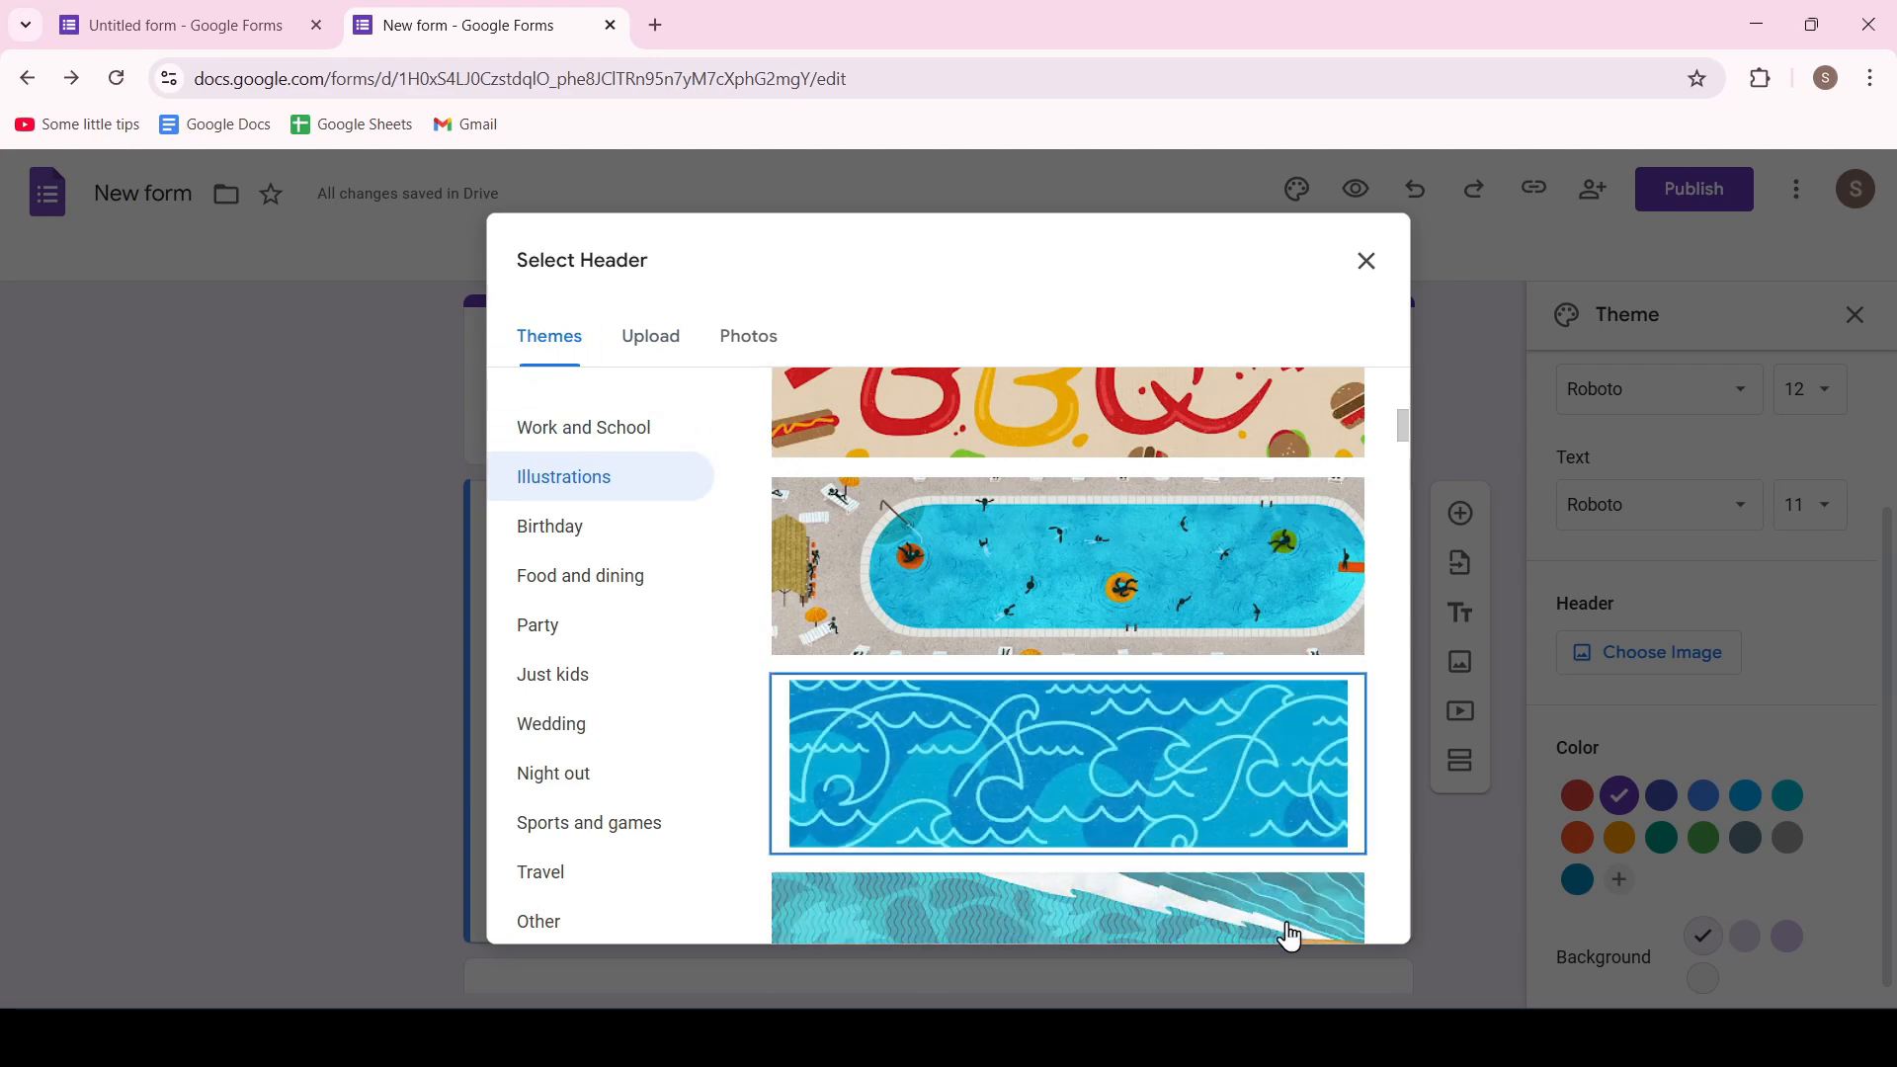
left_click(1329, 914)
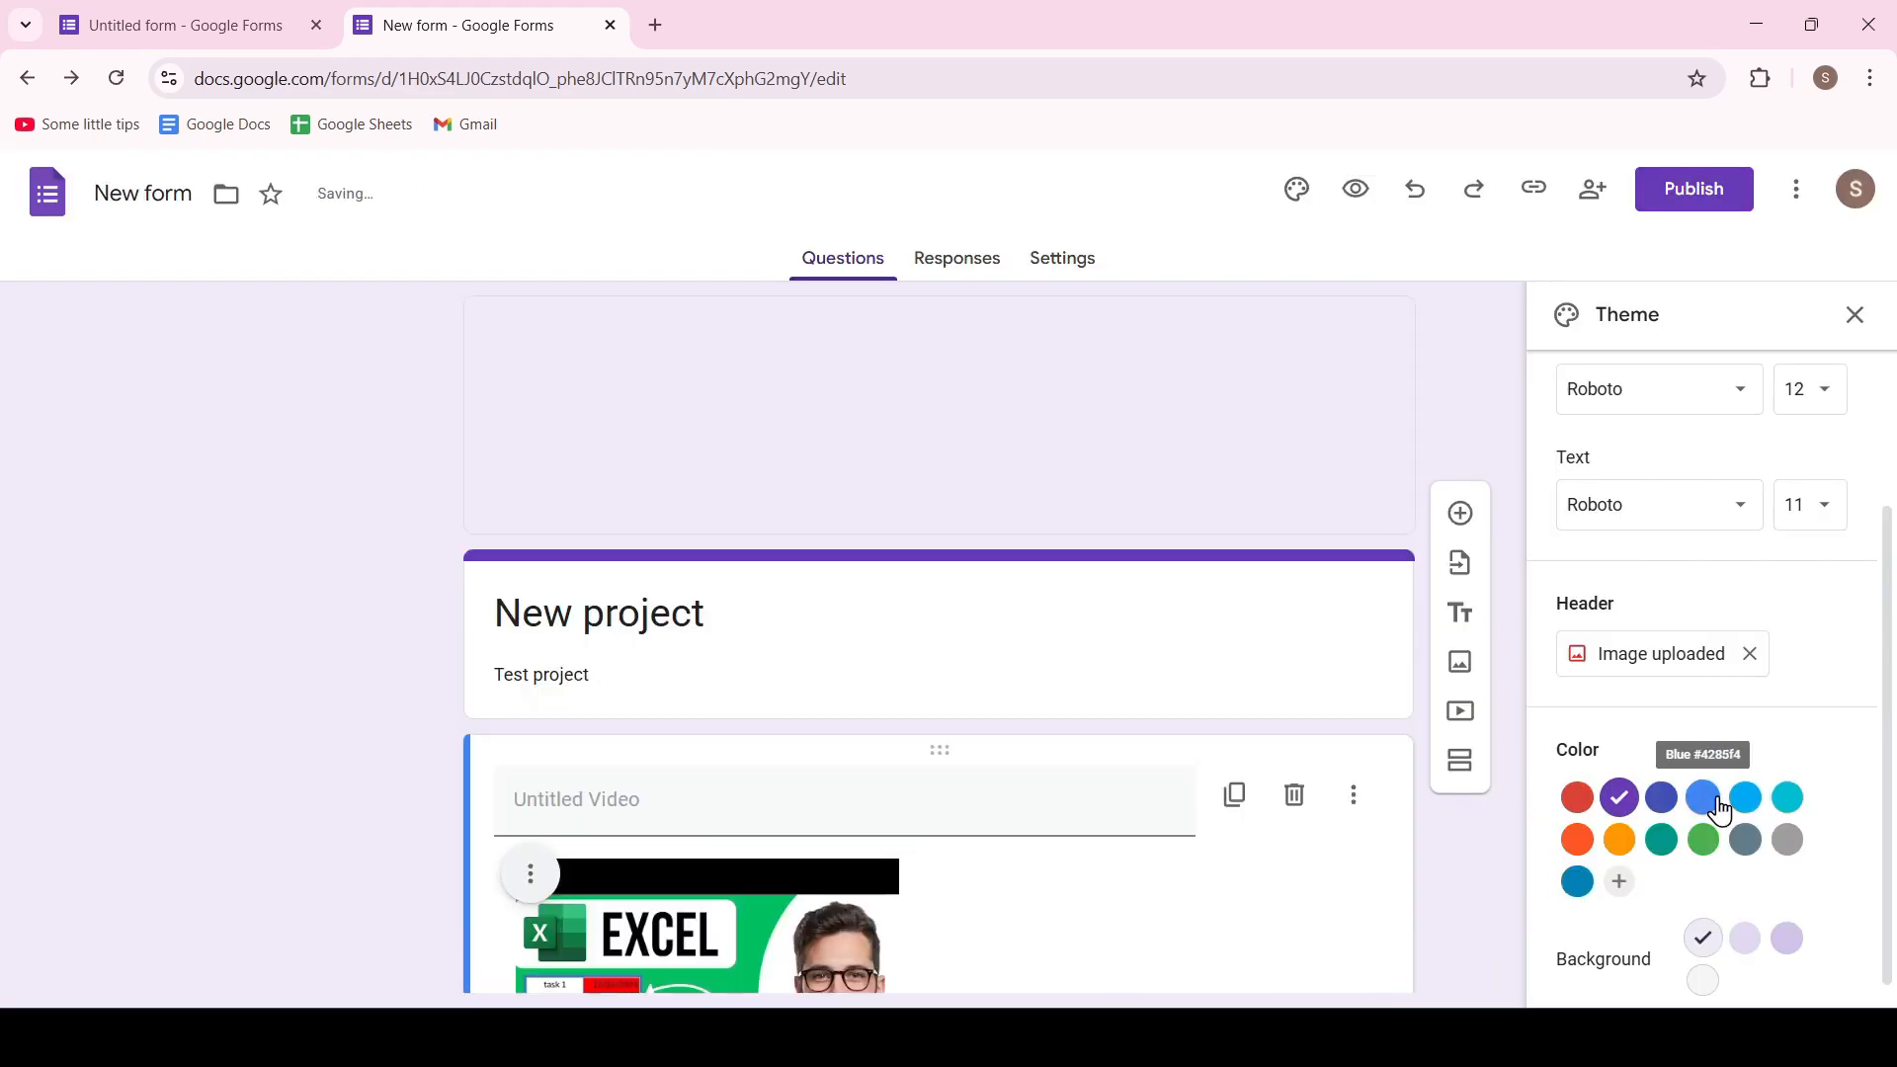
Set the form's theme color to blue with the Dark #a6d5ec background and close the theme settings
left_click(1661, 816)
left_click(1790, 919)
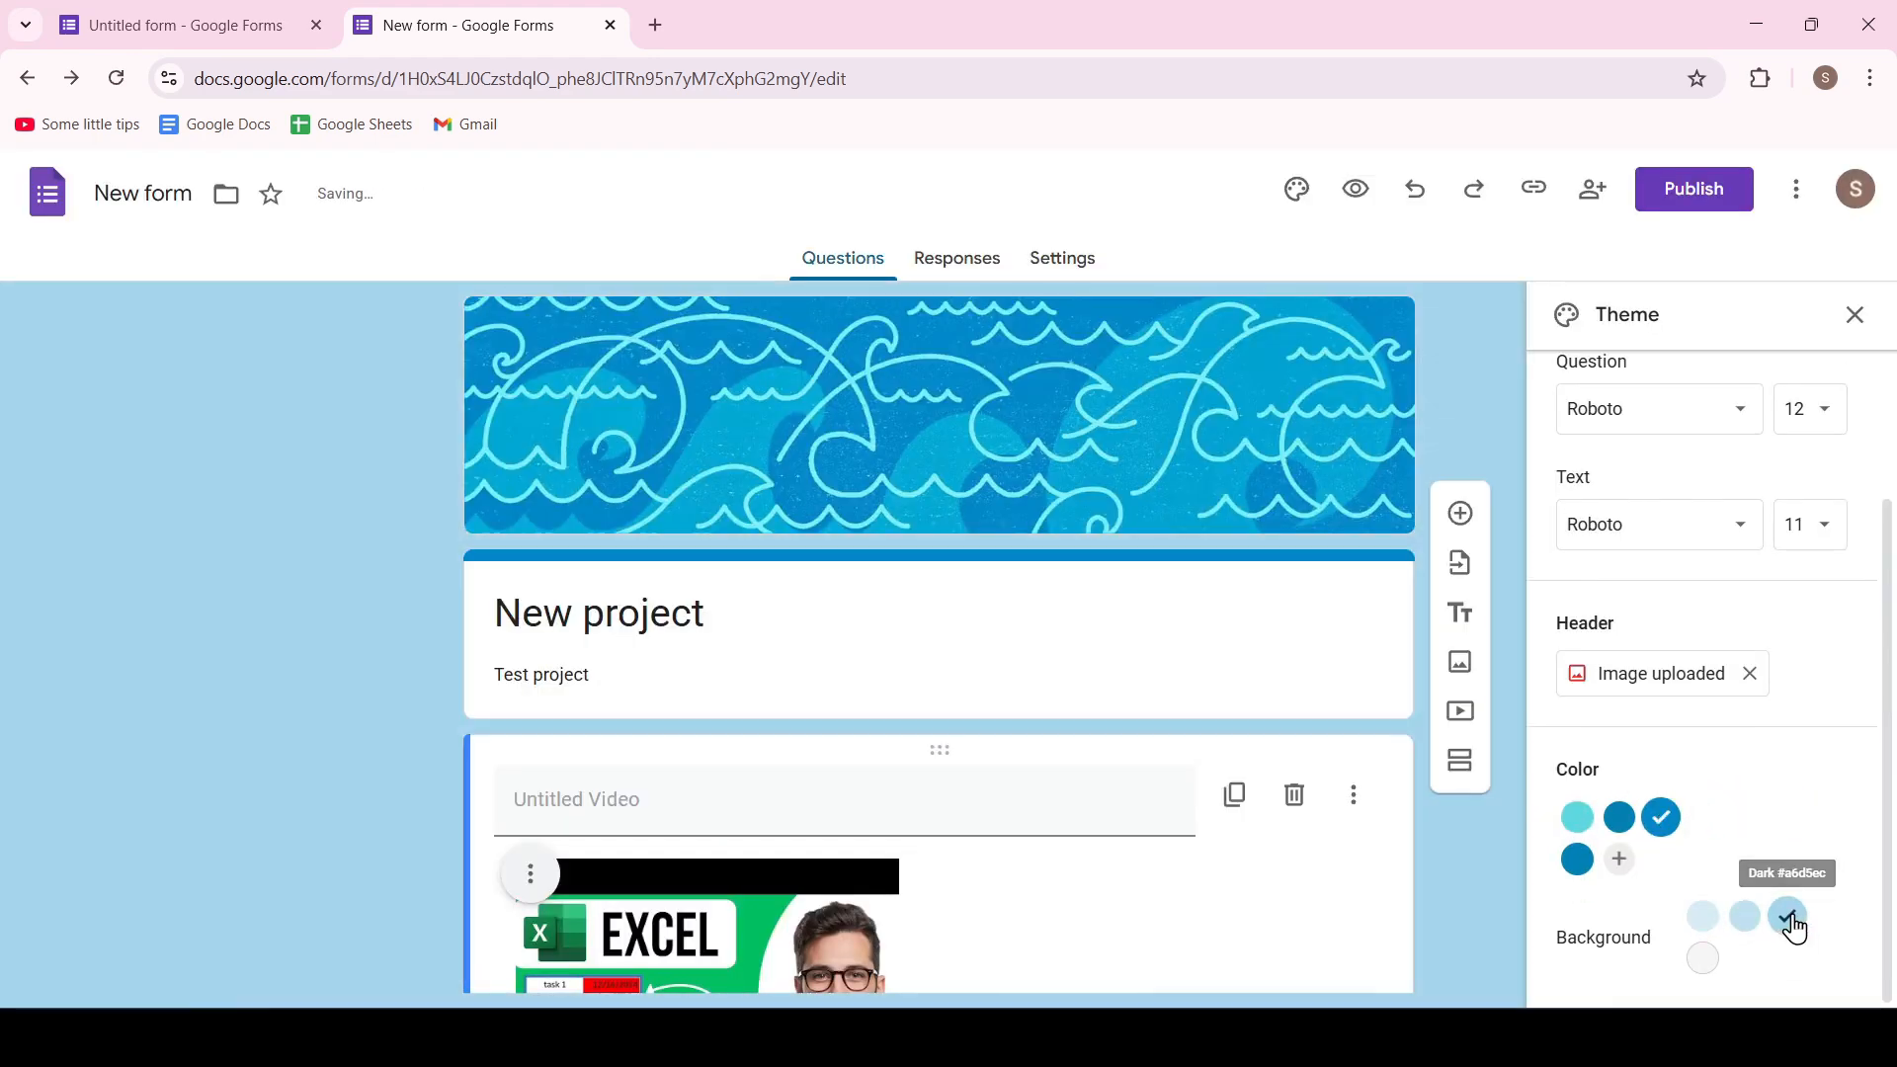
left_click(1862, 328)
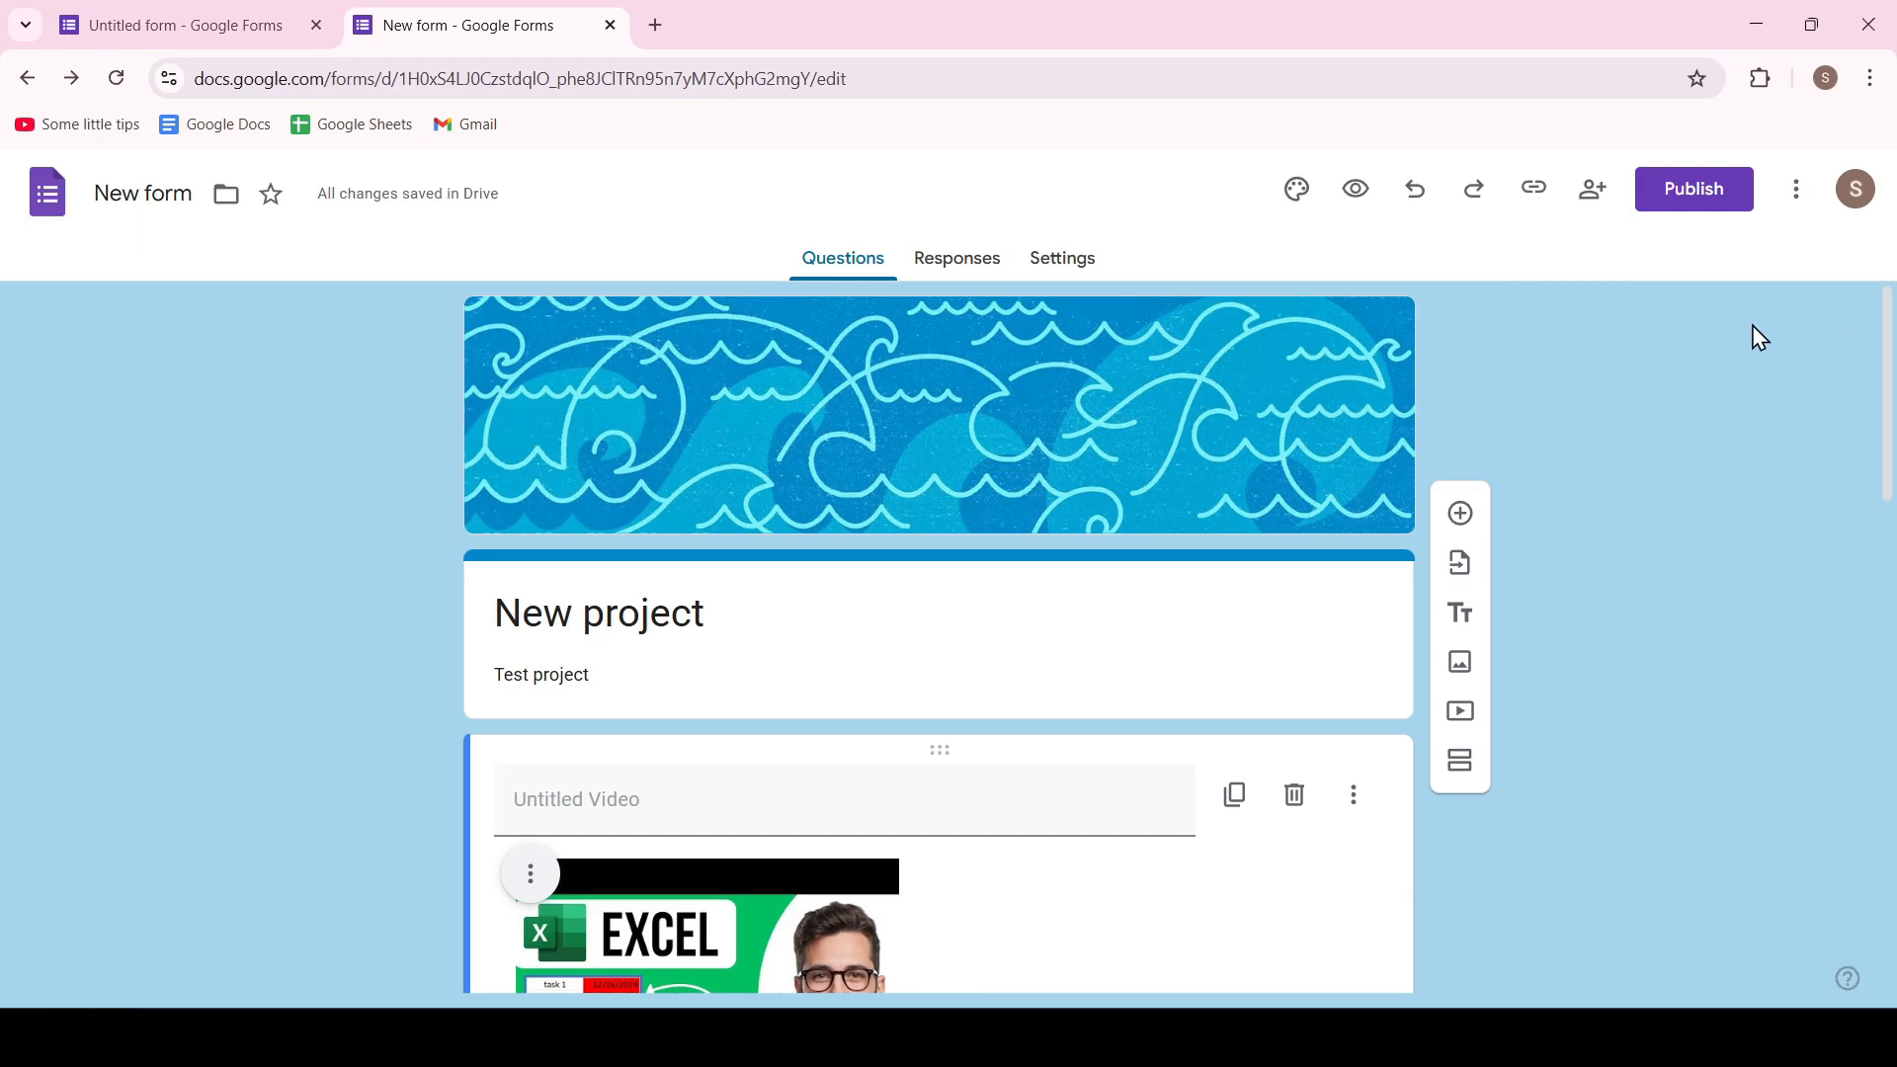
Publish the form and copy its shortened responder link
left_click(1694, 191)
left_click(1166, 566)
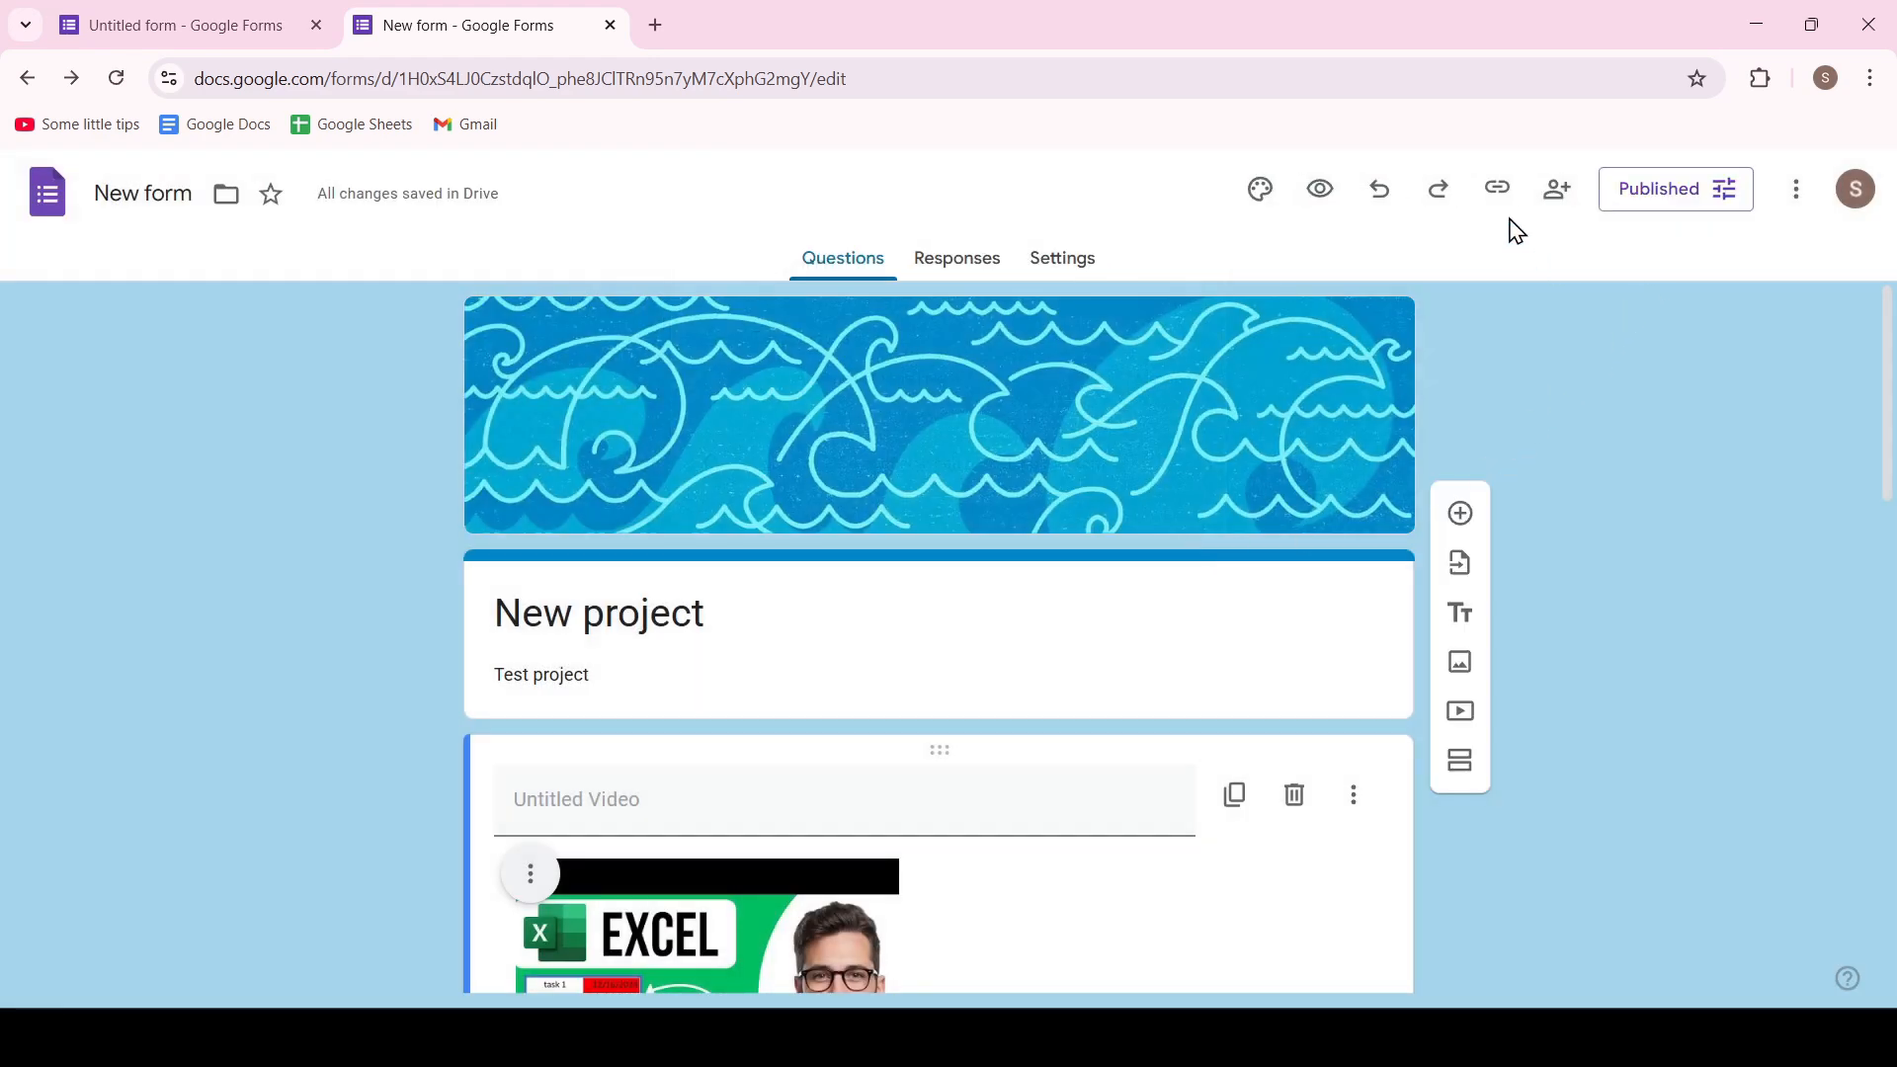
left_click(1497, 188)
left_click(1502, 348)
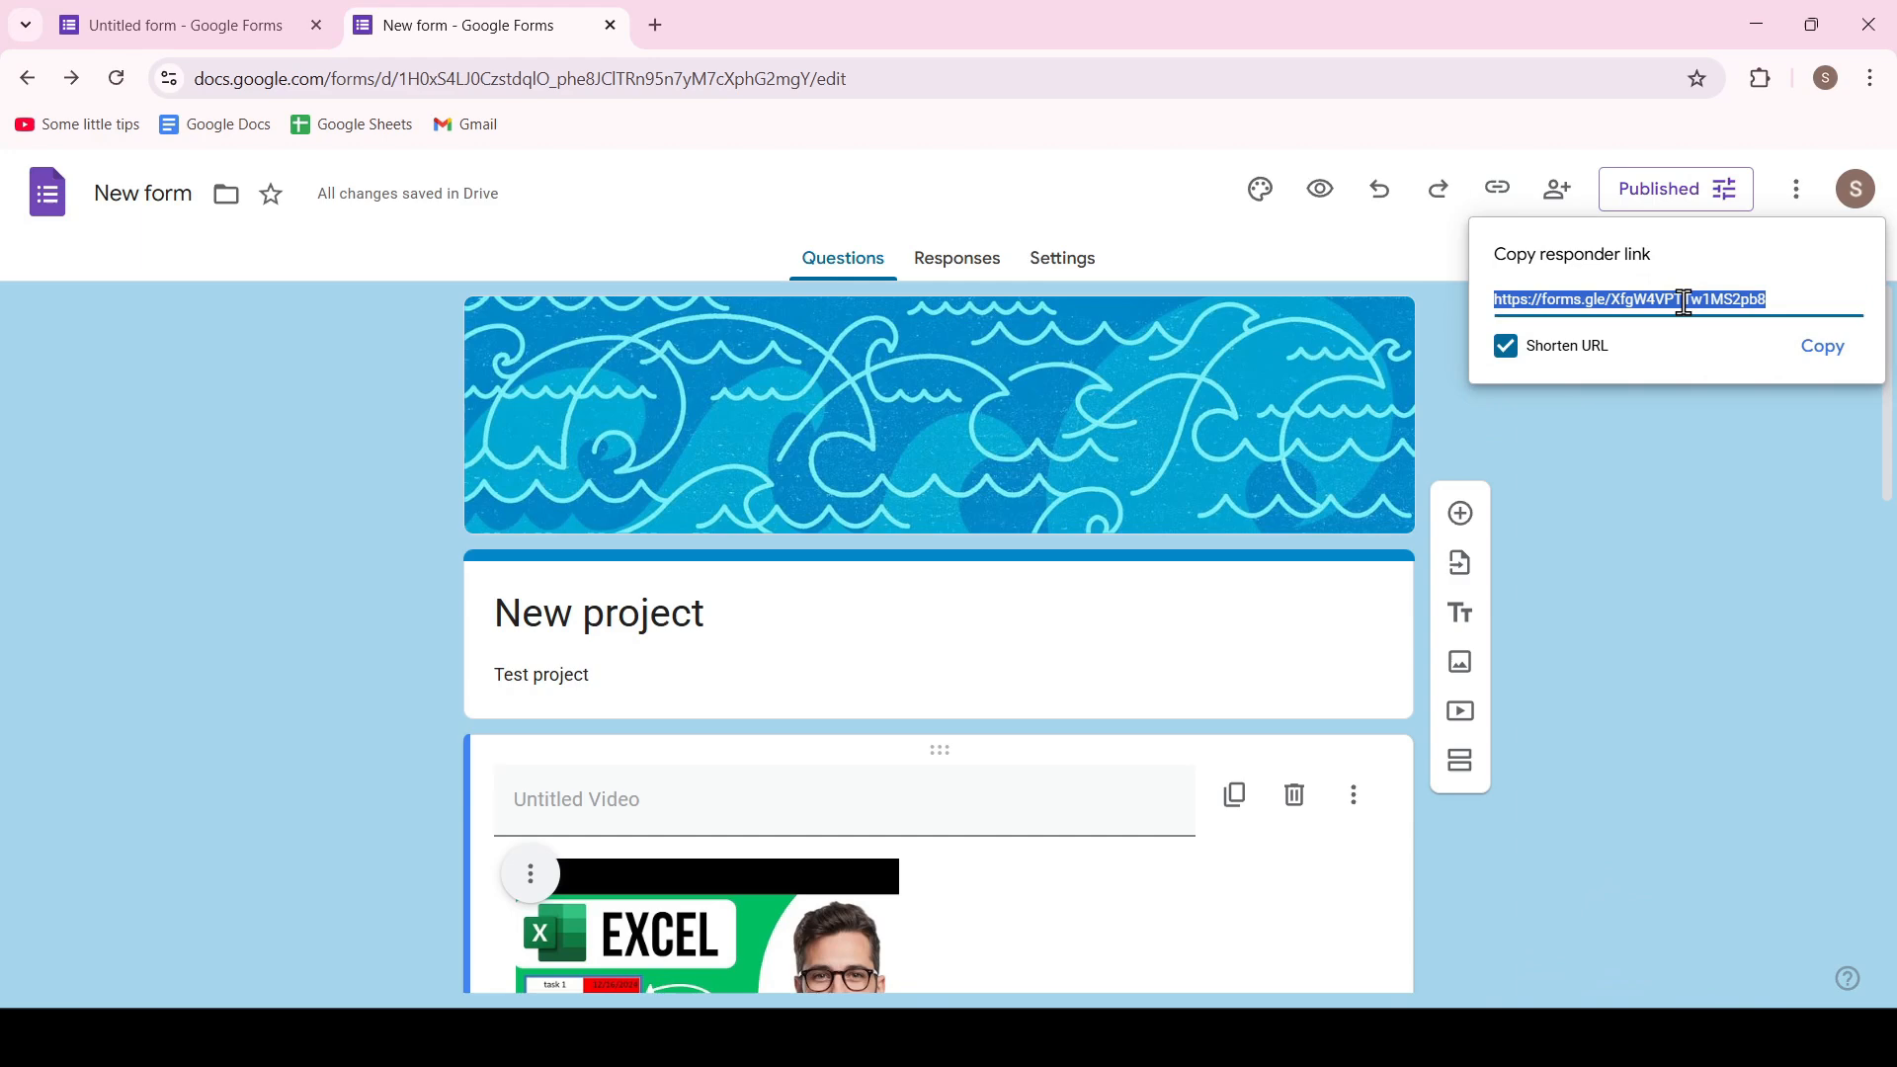
left_click(1822, 347)
Open the copied responder link in a new browser tab
left_click(655, 25)
right_click(661, 82)
left_click(745, 286)
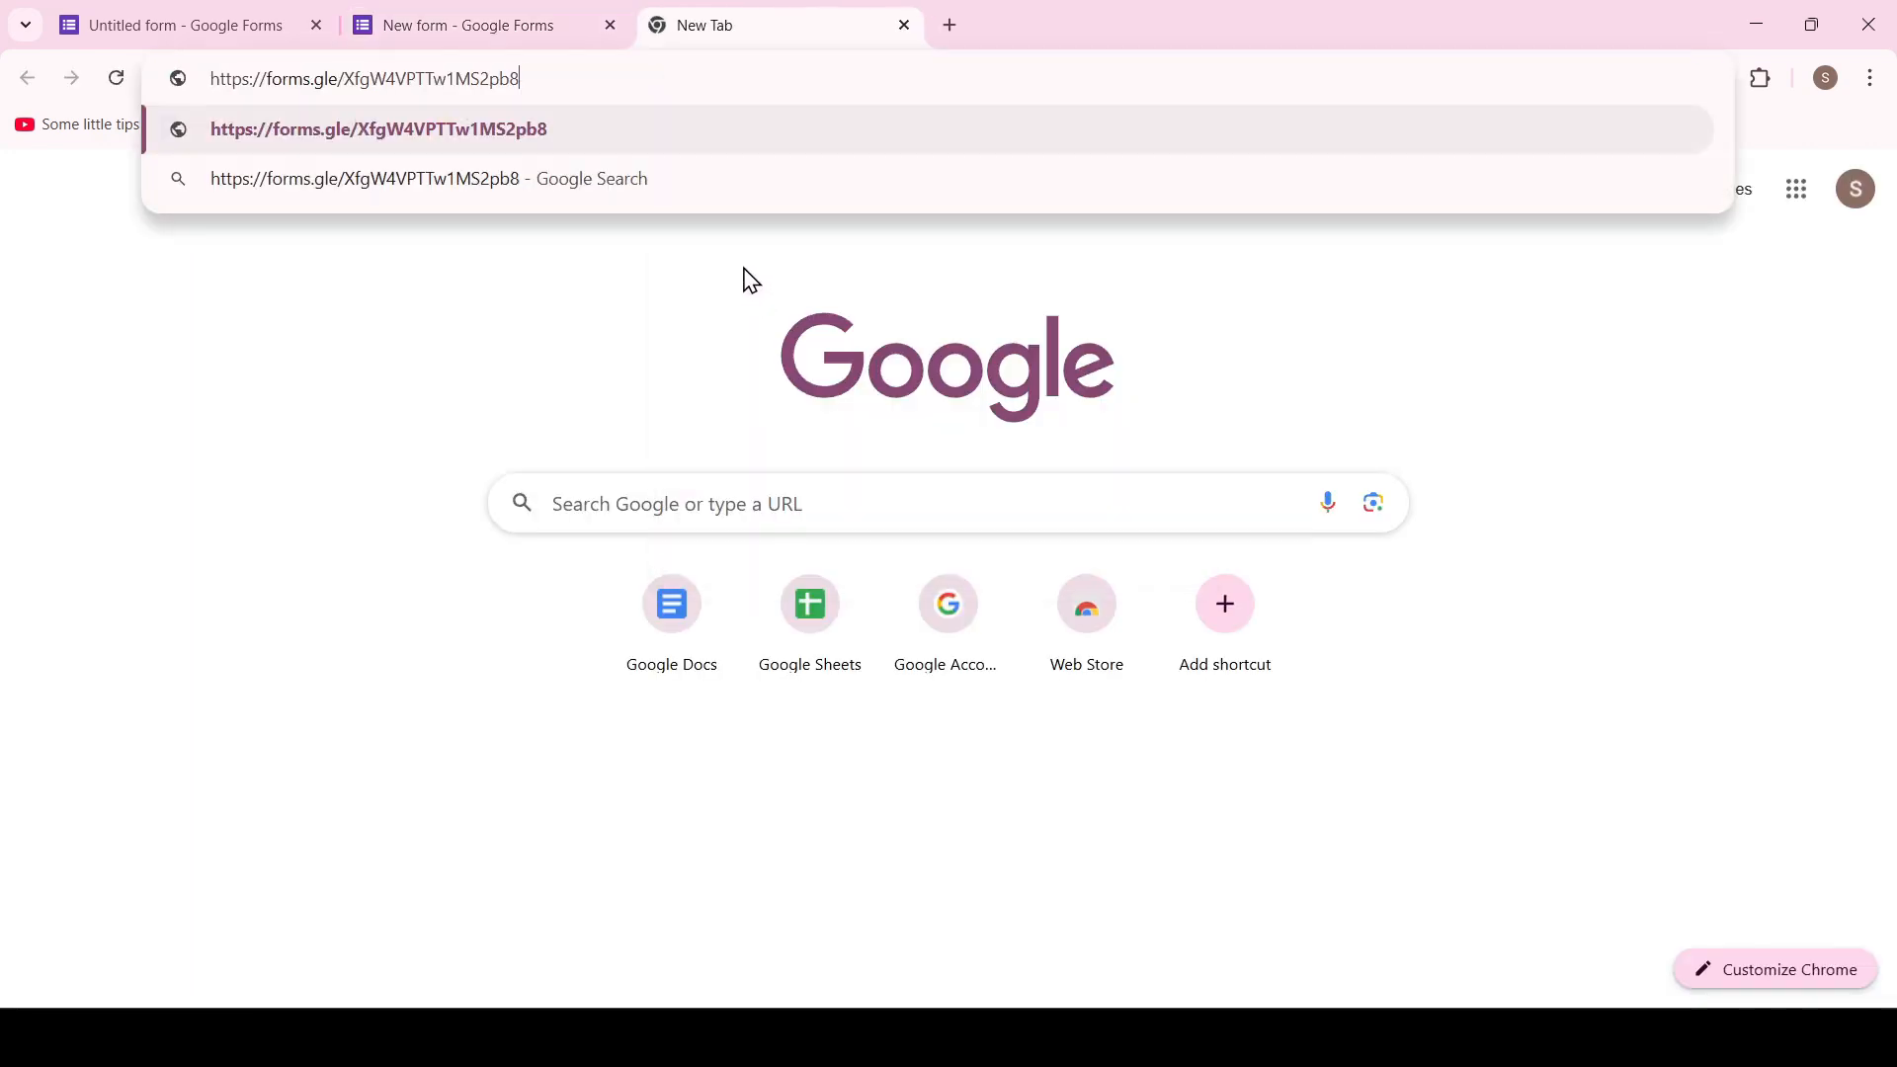
key("Return")
Enter a first name in the "What is your name?" question and choose "more than 20" for the age question
scroll(984, 513, "down", 10)
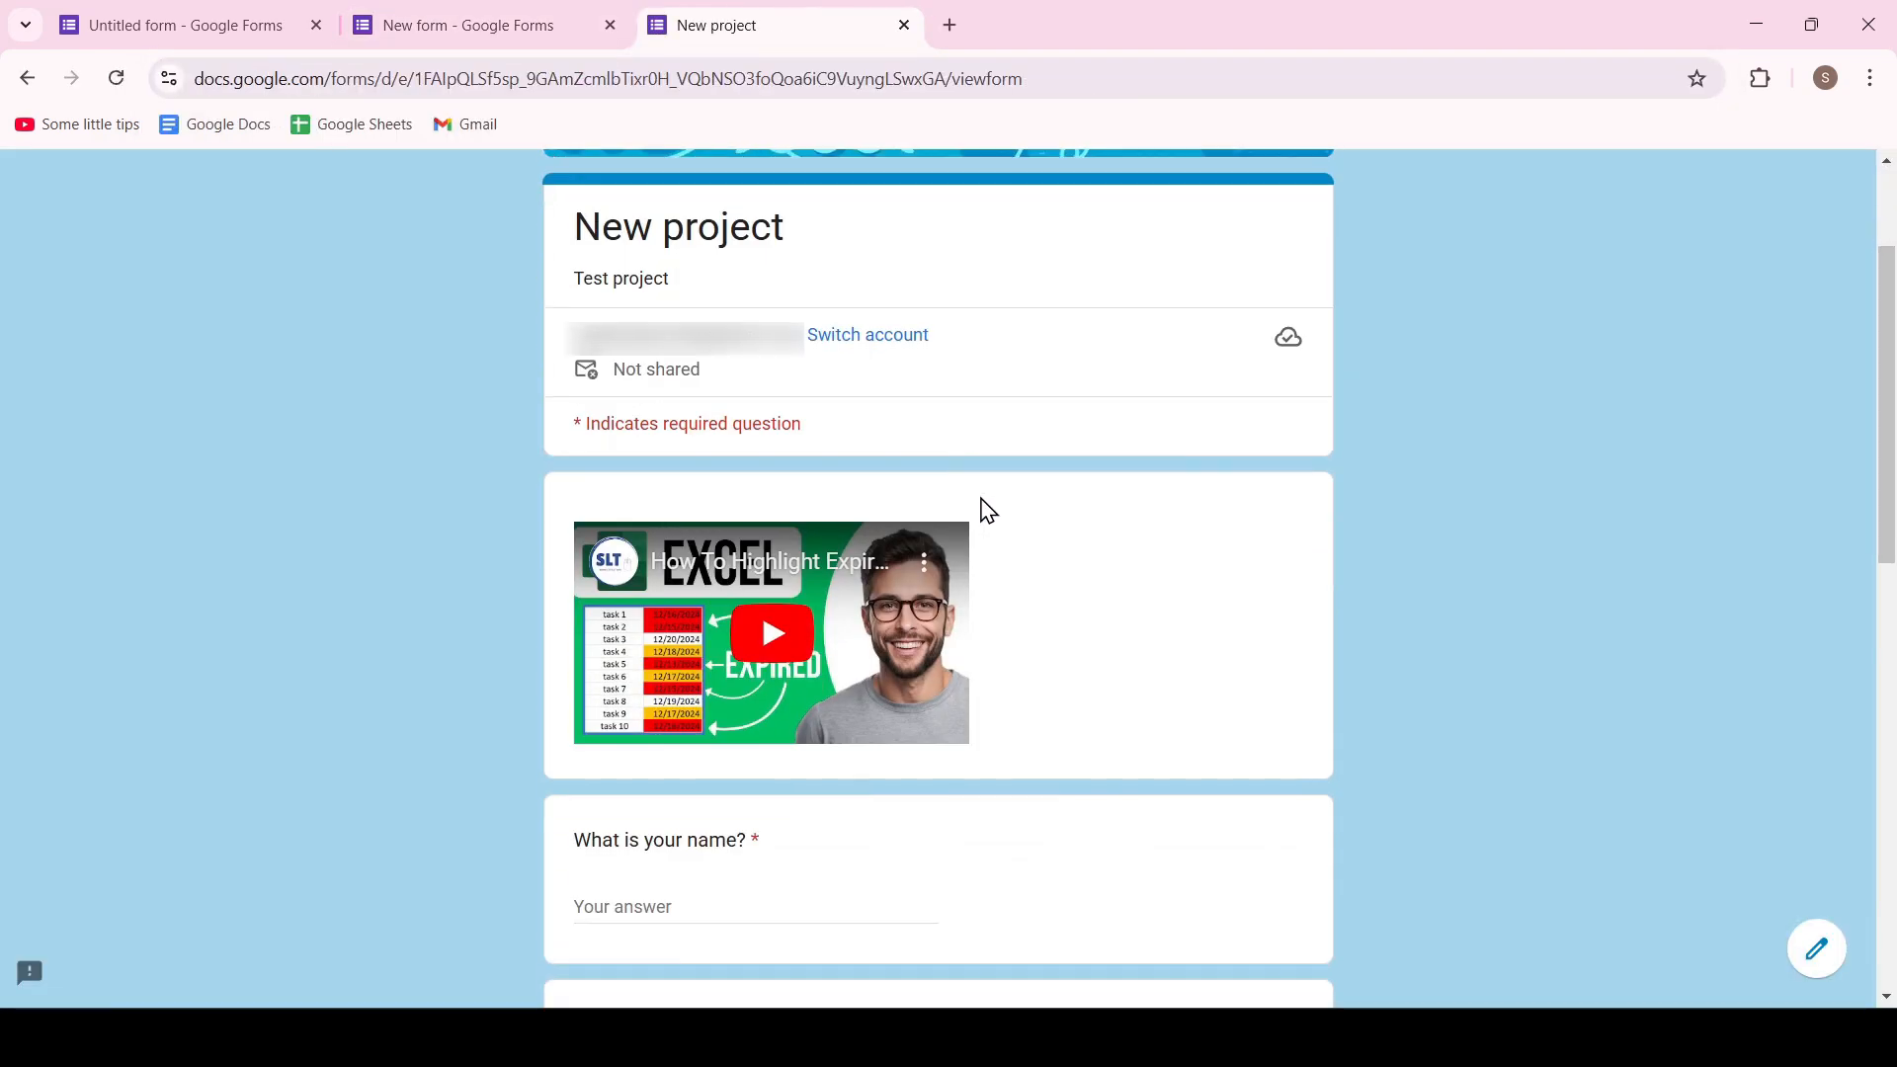
scroll(1041, 512, "up", 7)
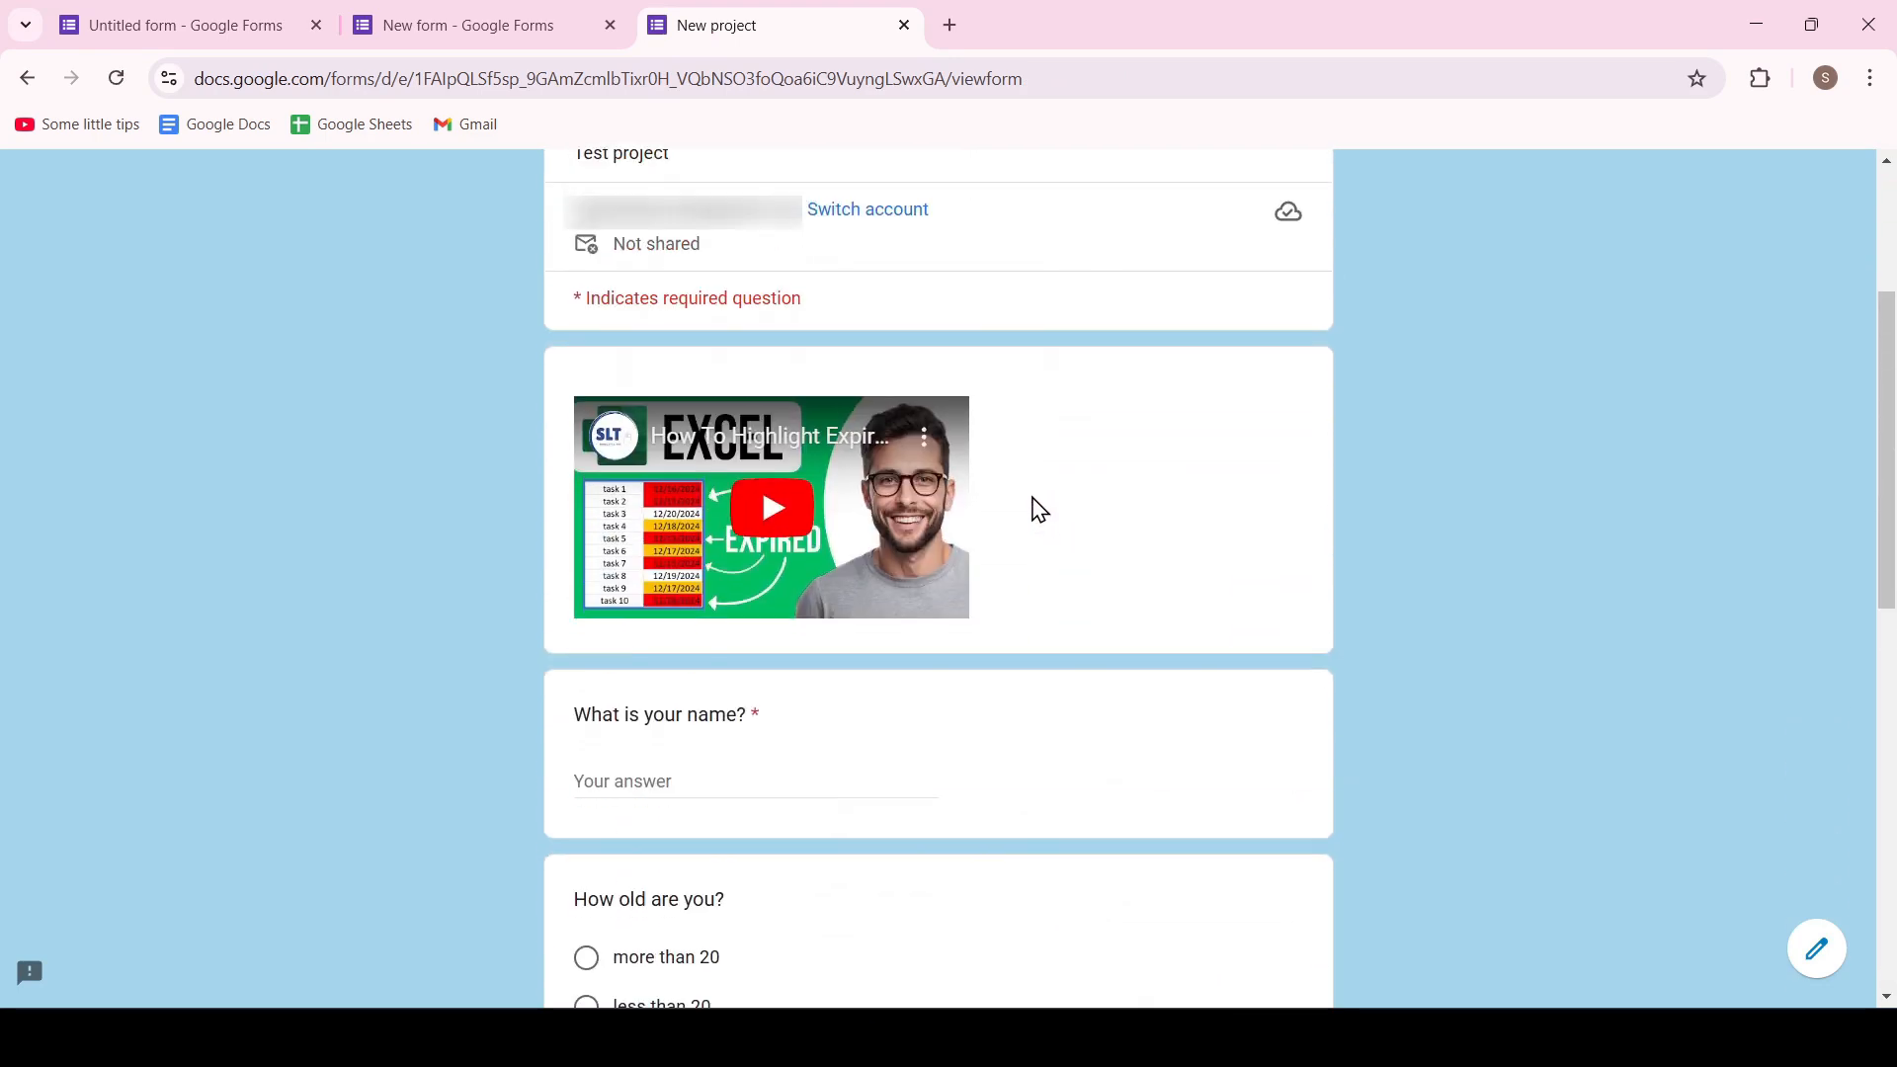
scroll(1033, 513, "down", 2)
scroll(737, 593, "up", 1)
scroll(678, 576, "down", 1)
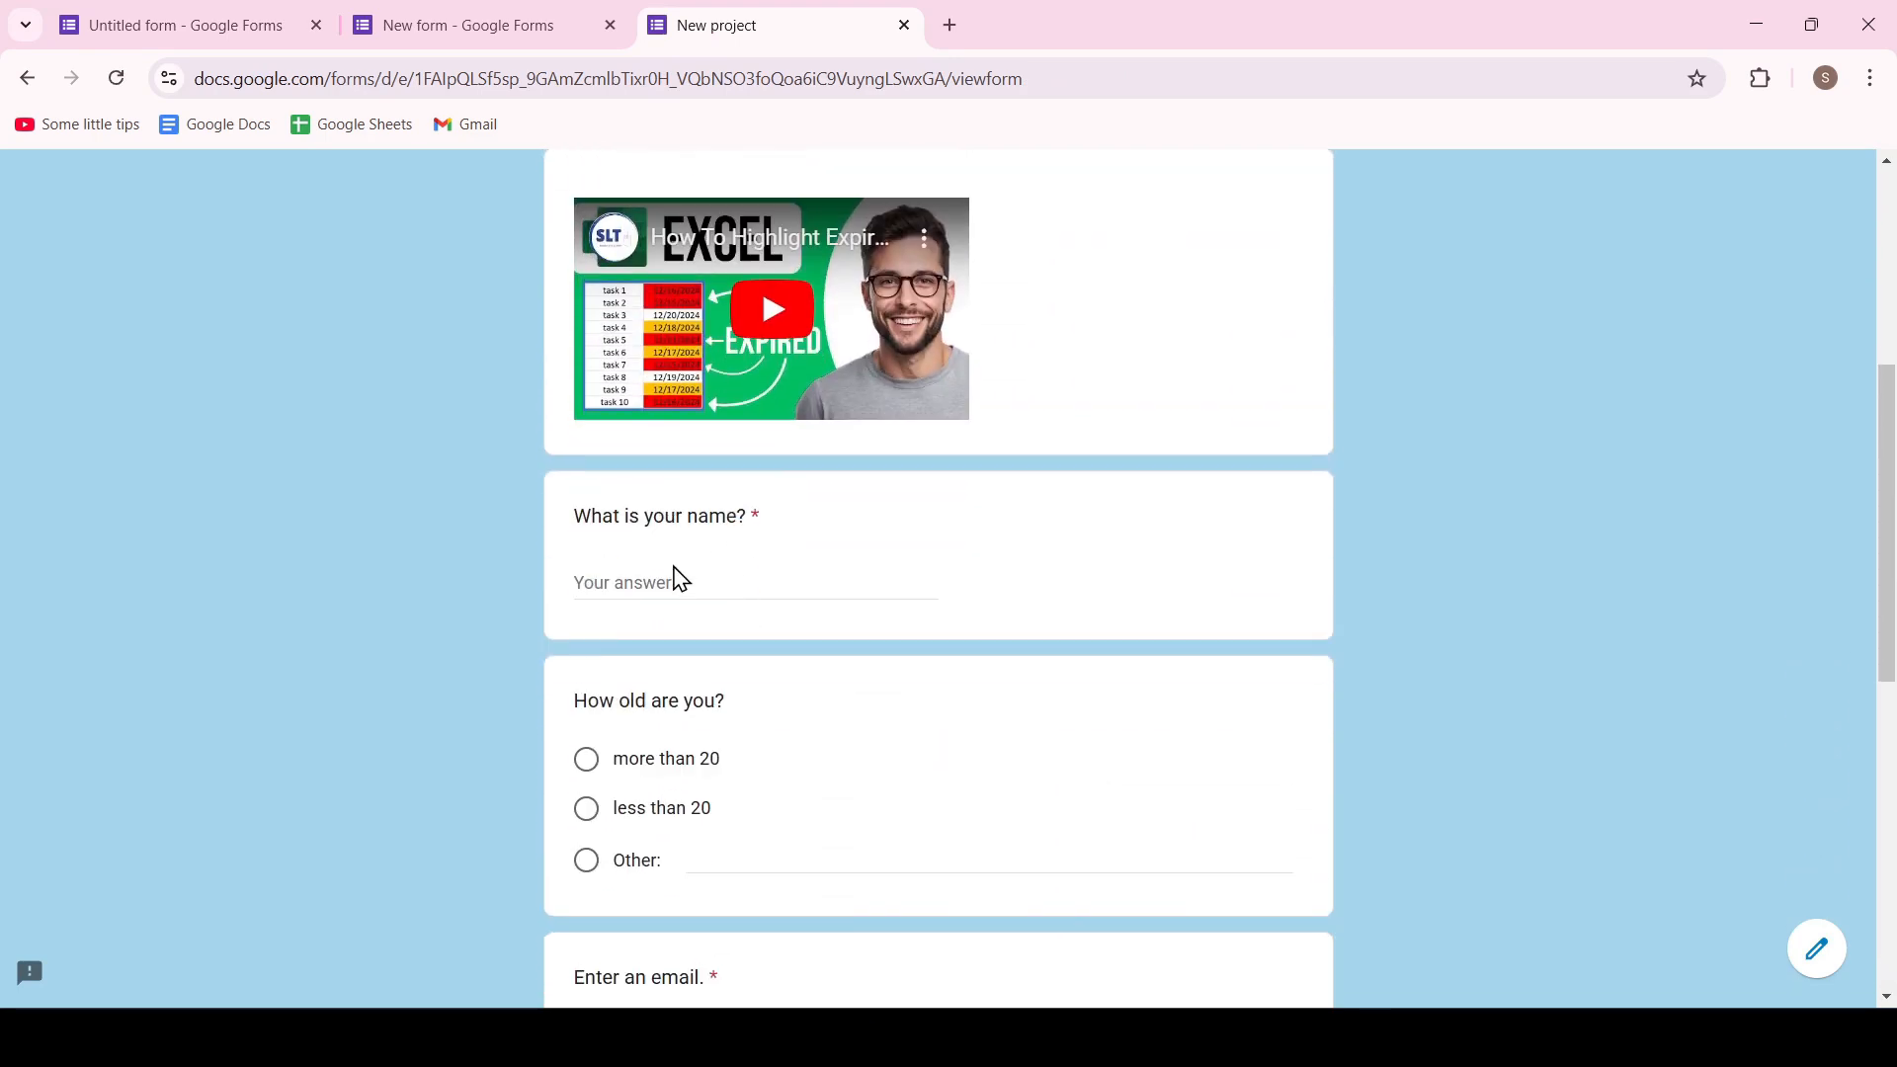
left_click(681, 578)
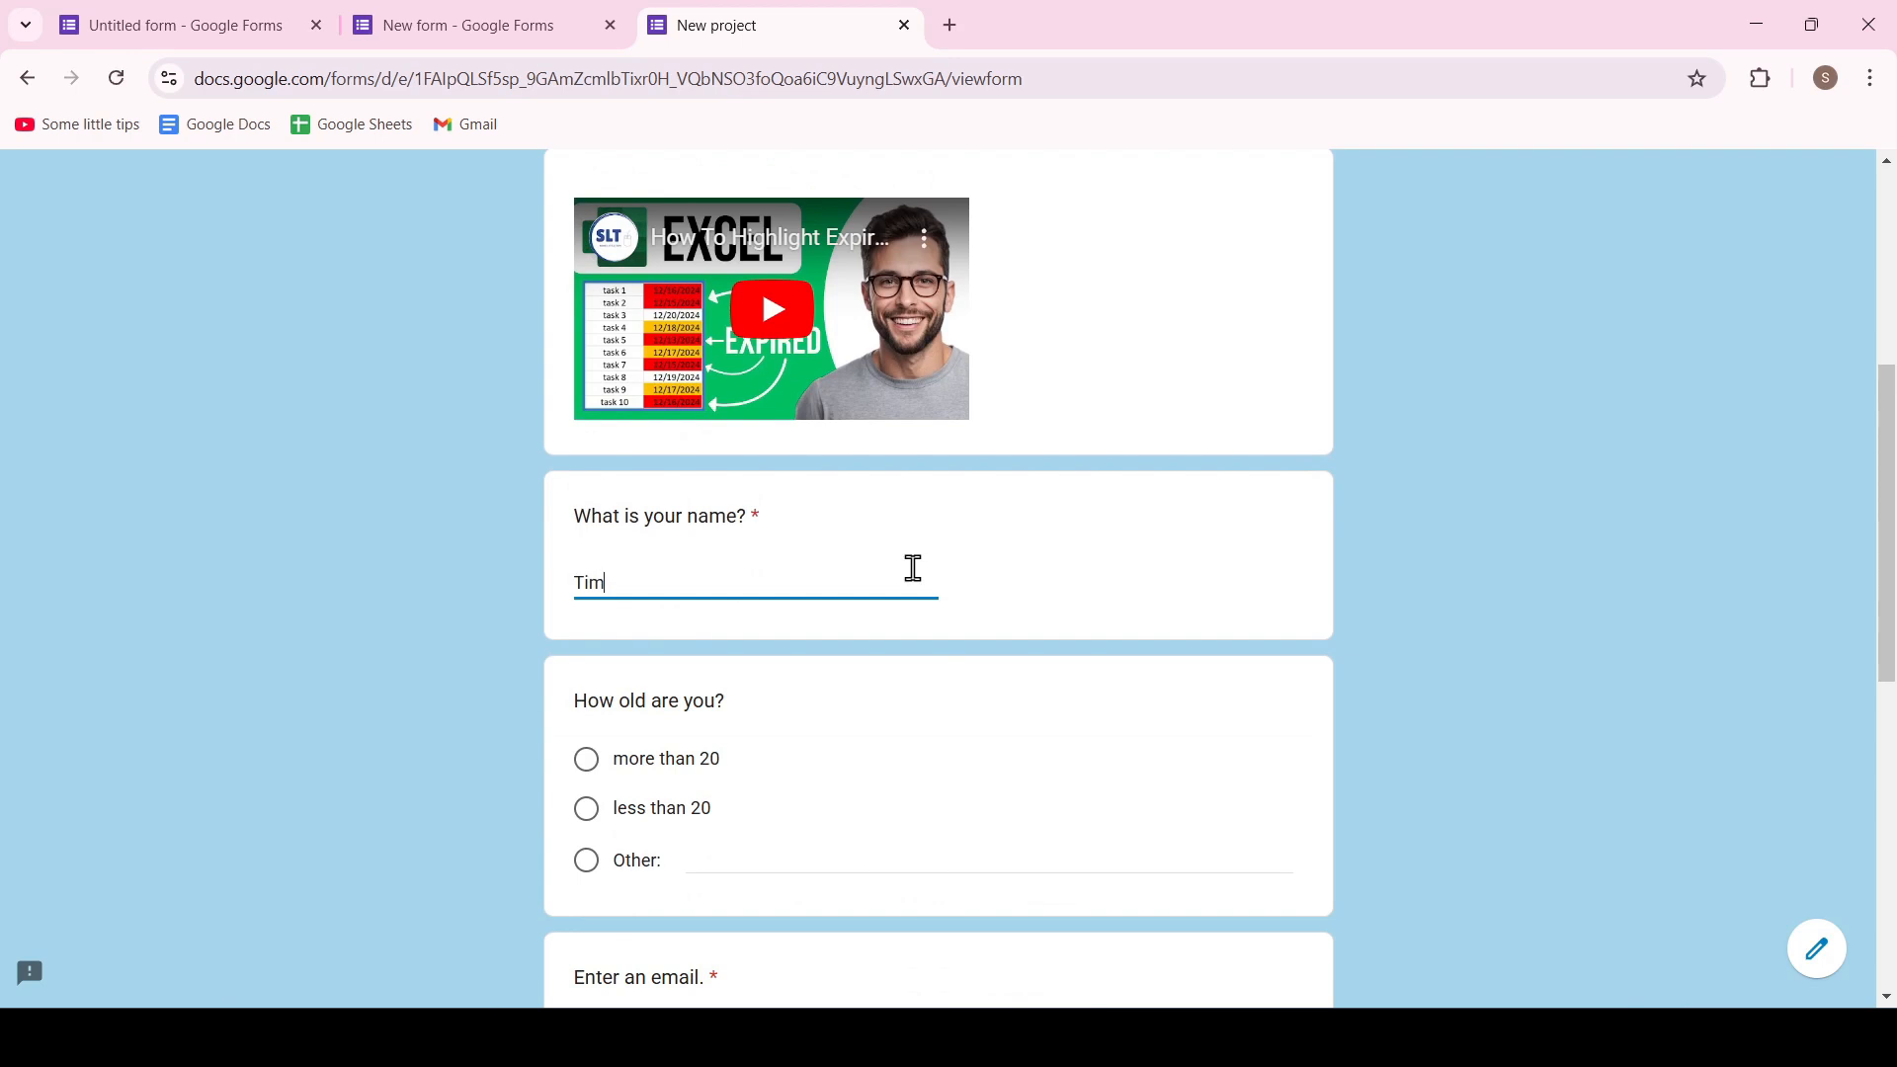
left_click(623, 774)
Fill in the email question, choose "A dog" for "What do you choose?" and submit the form
scroll(648, 737, "down", 4)
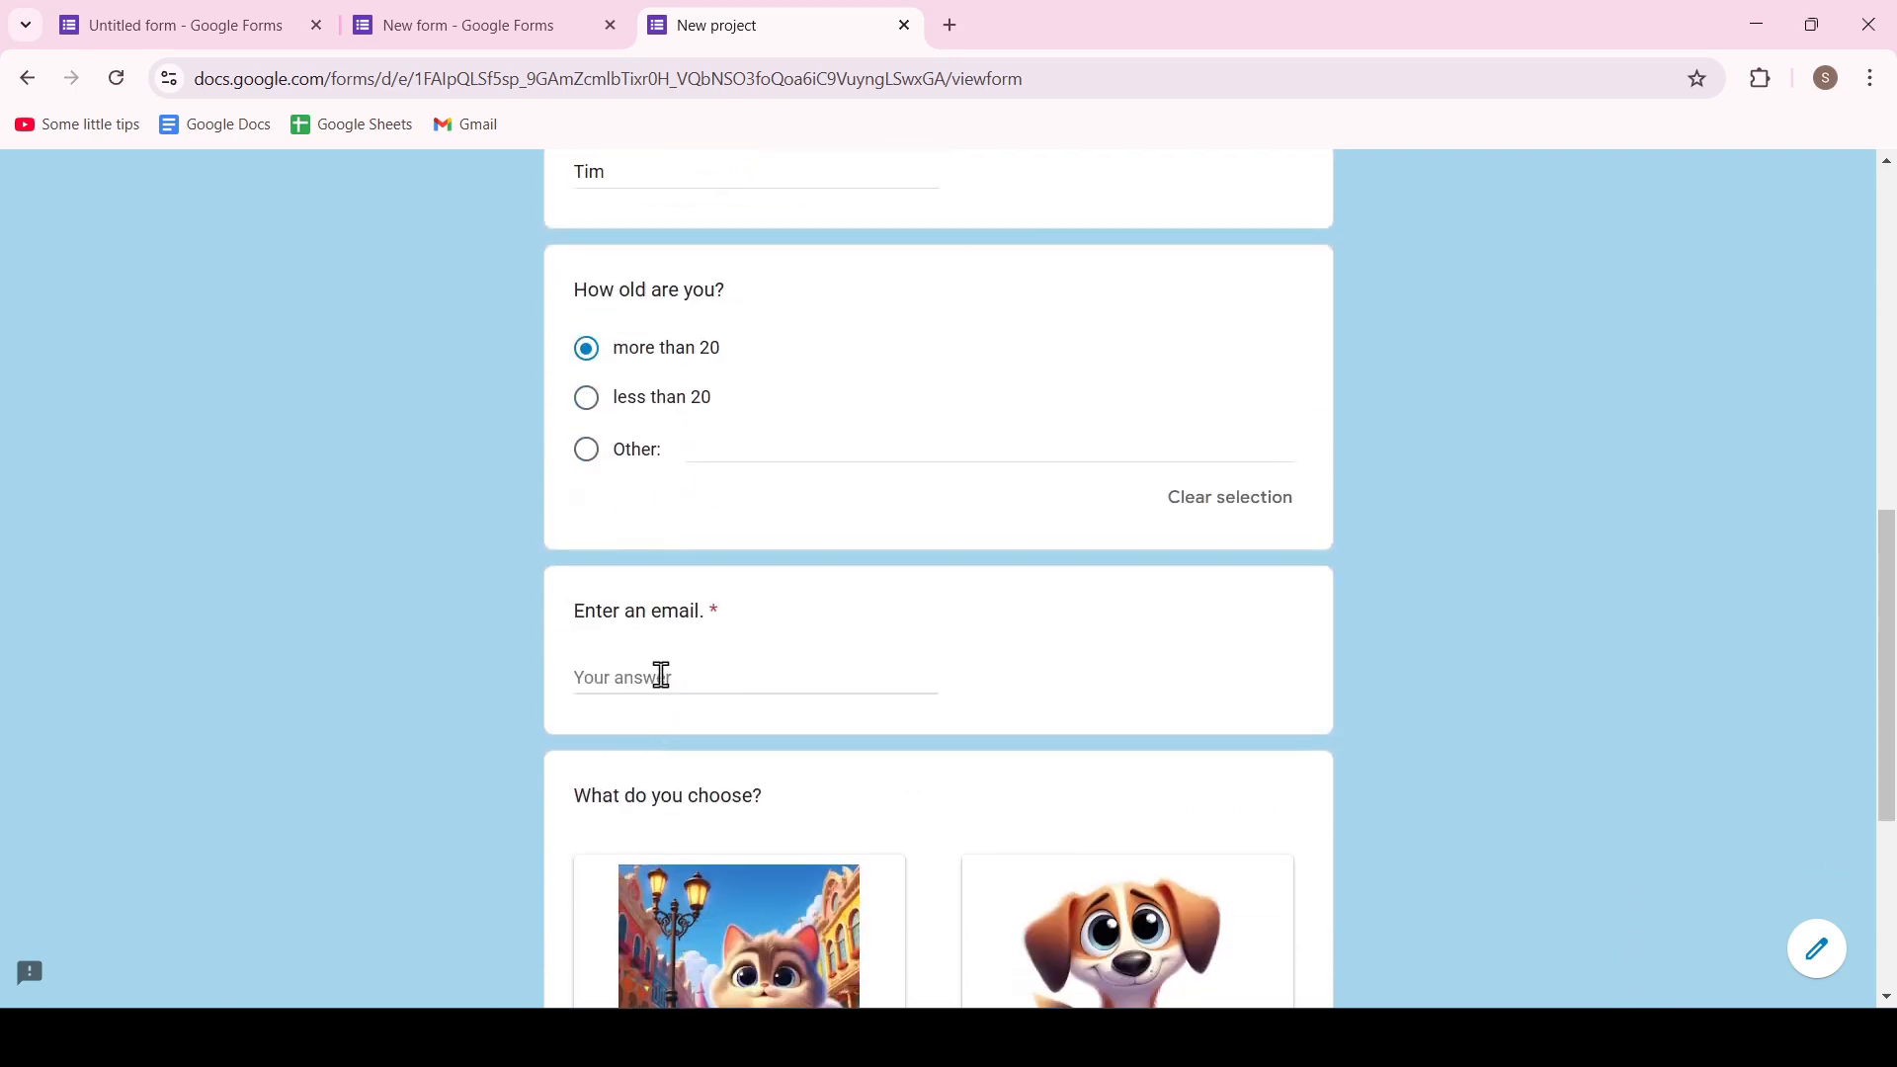
left_click(659, 678)
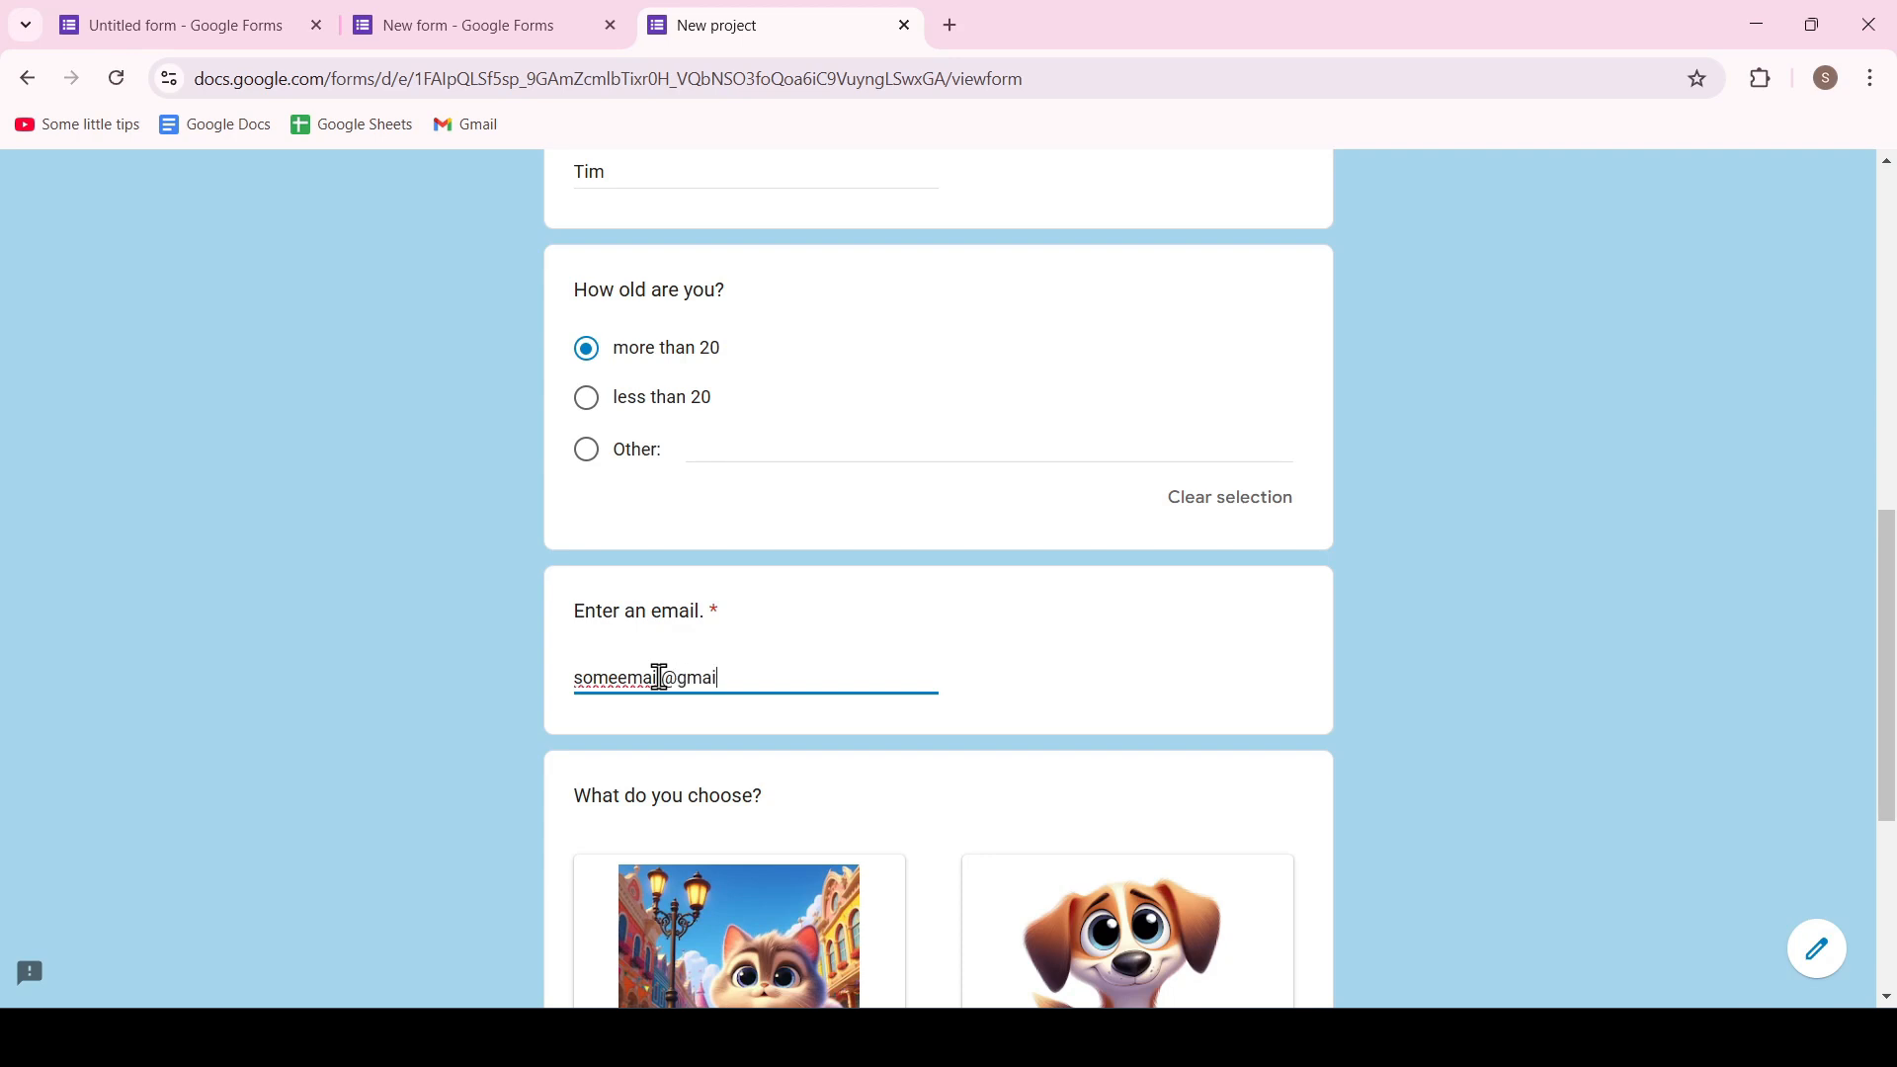
scroll(776, 654, "down", 2)
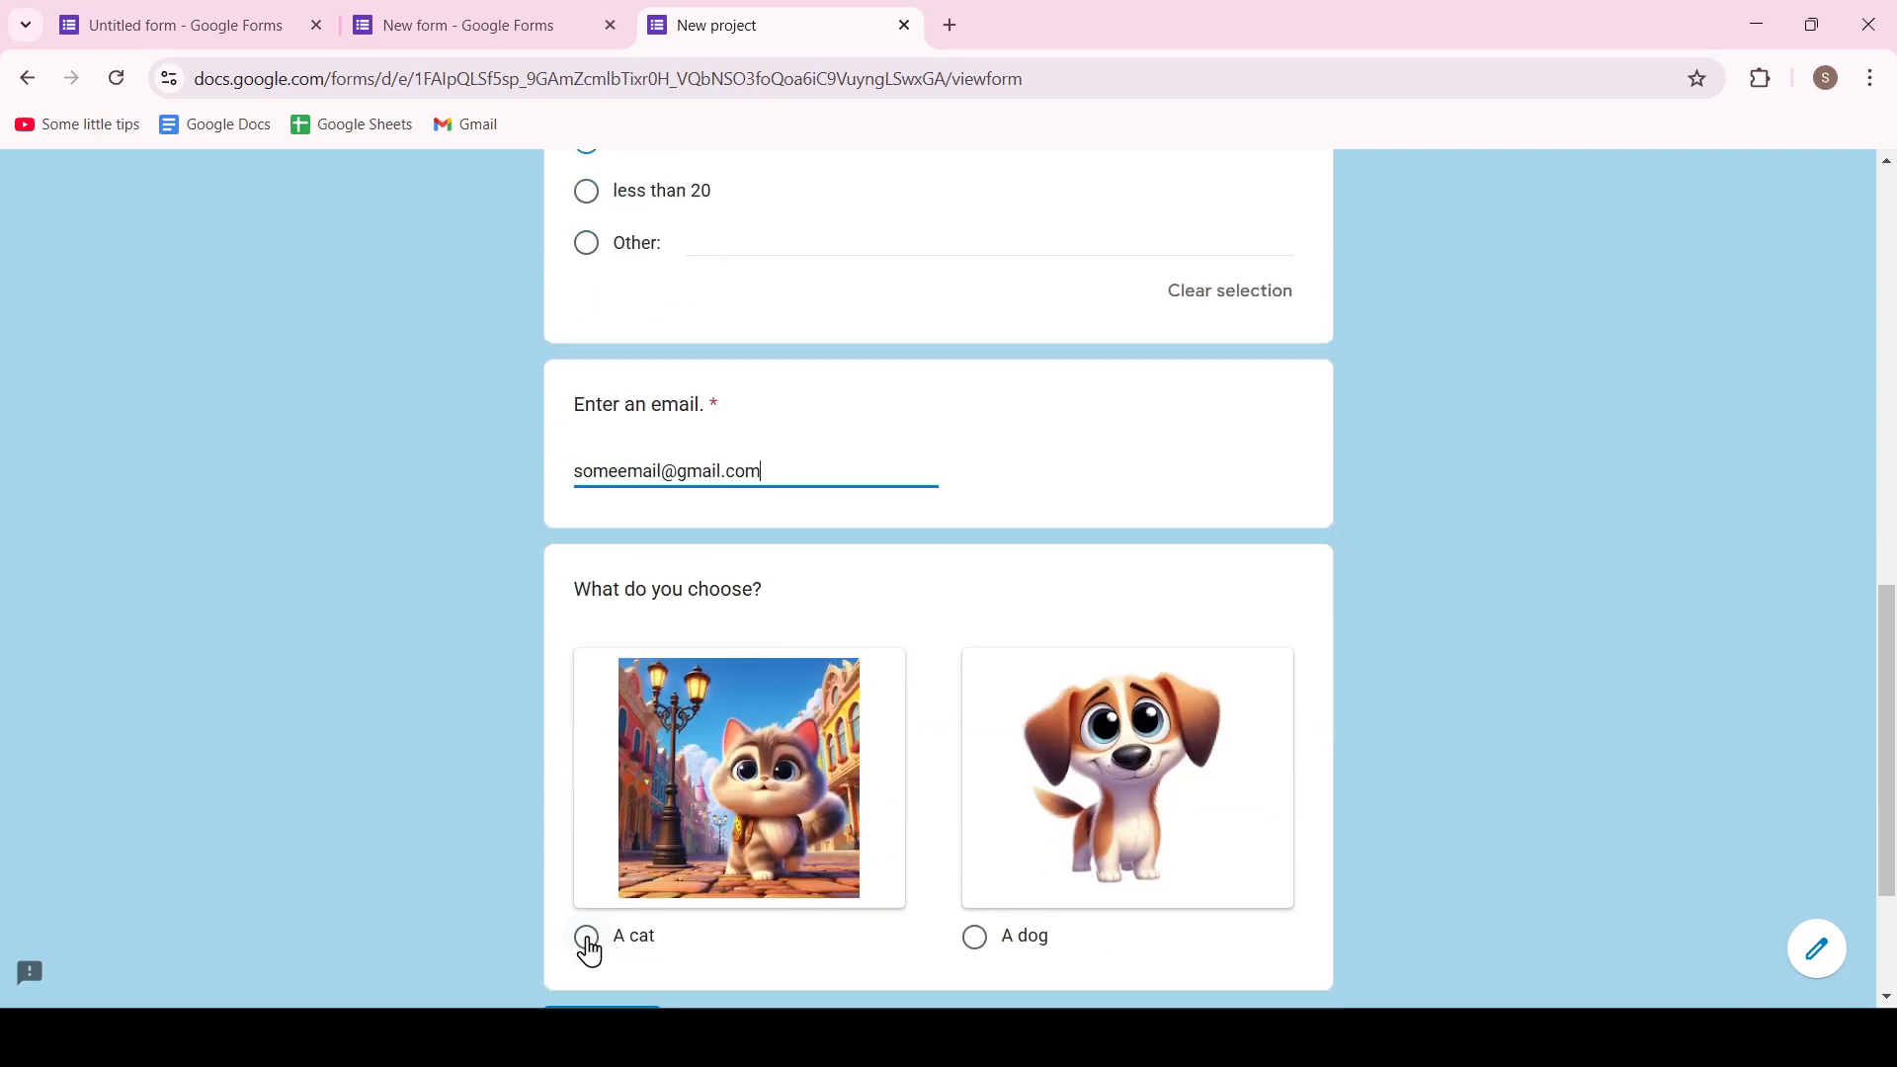
left_click(974, 936)
scroll(1143, 864, "down", 2)
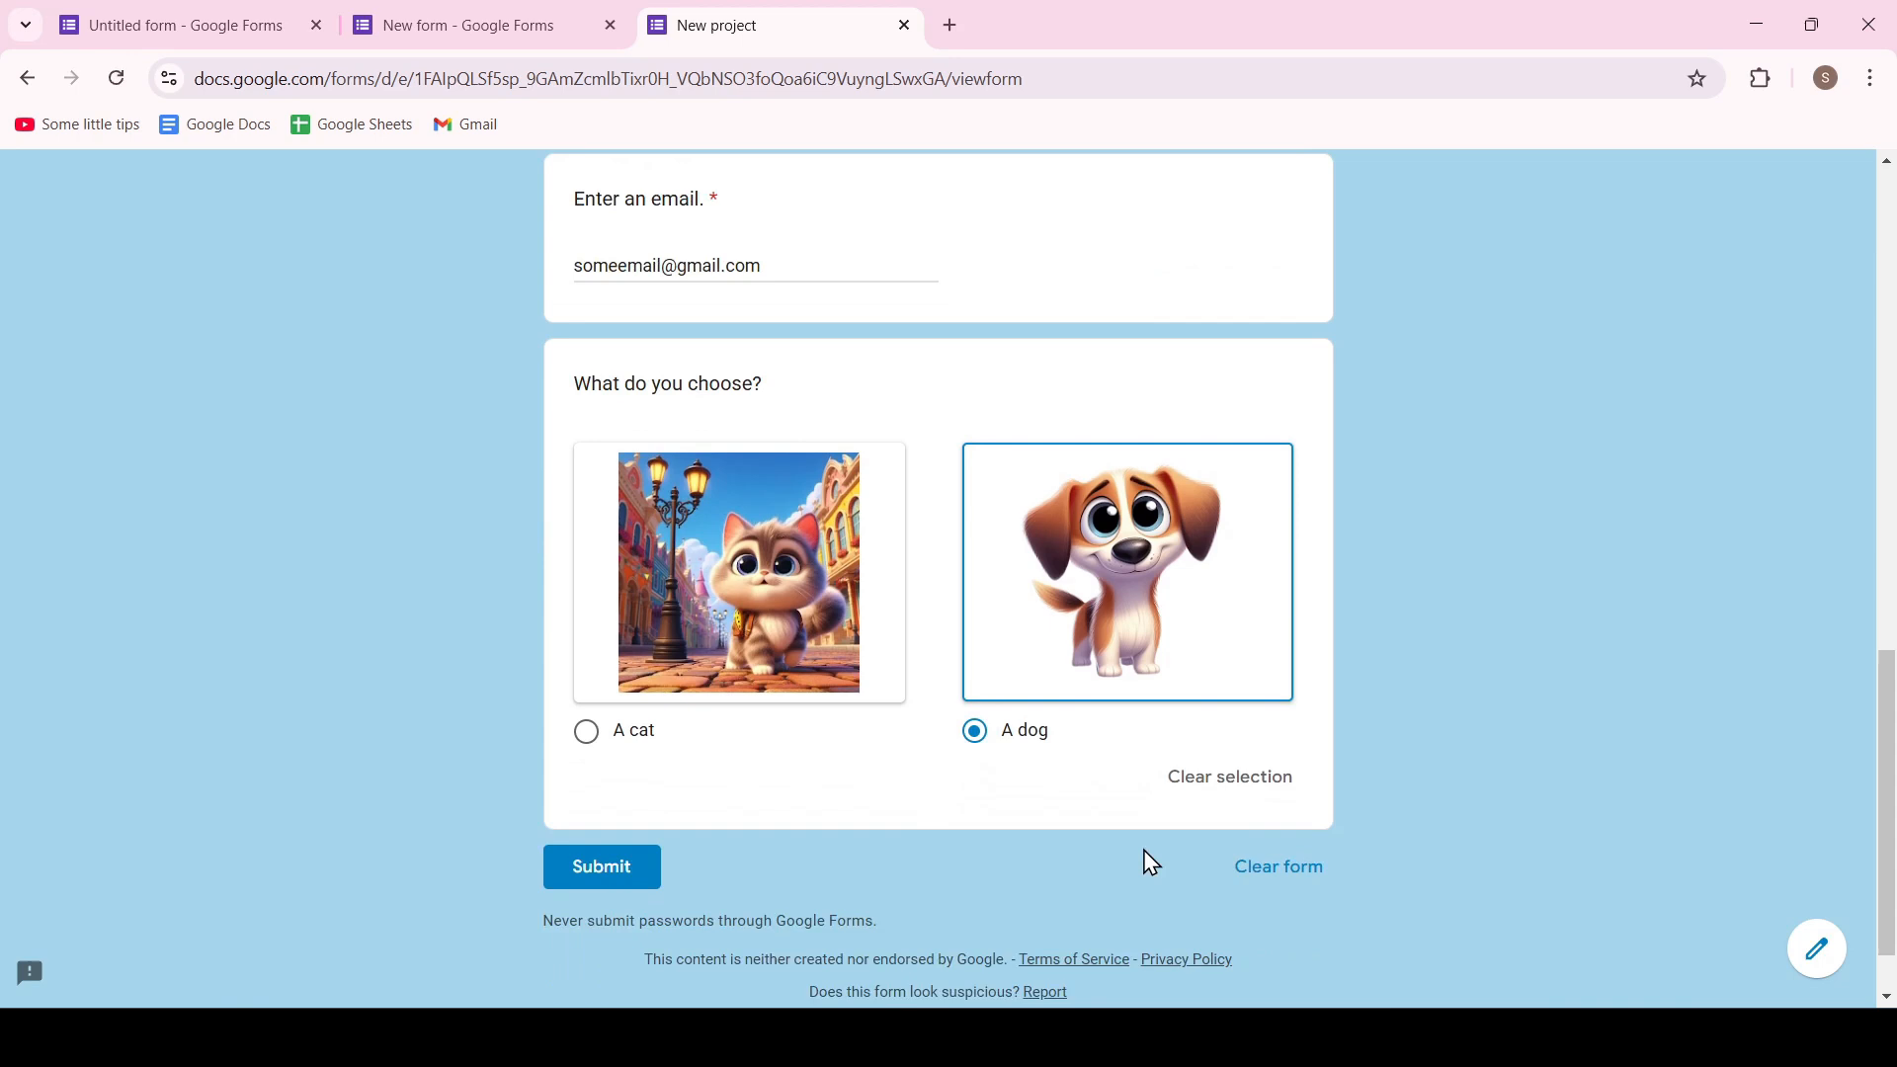
left_click(619, 869)
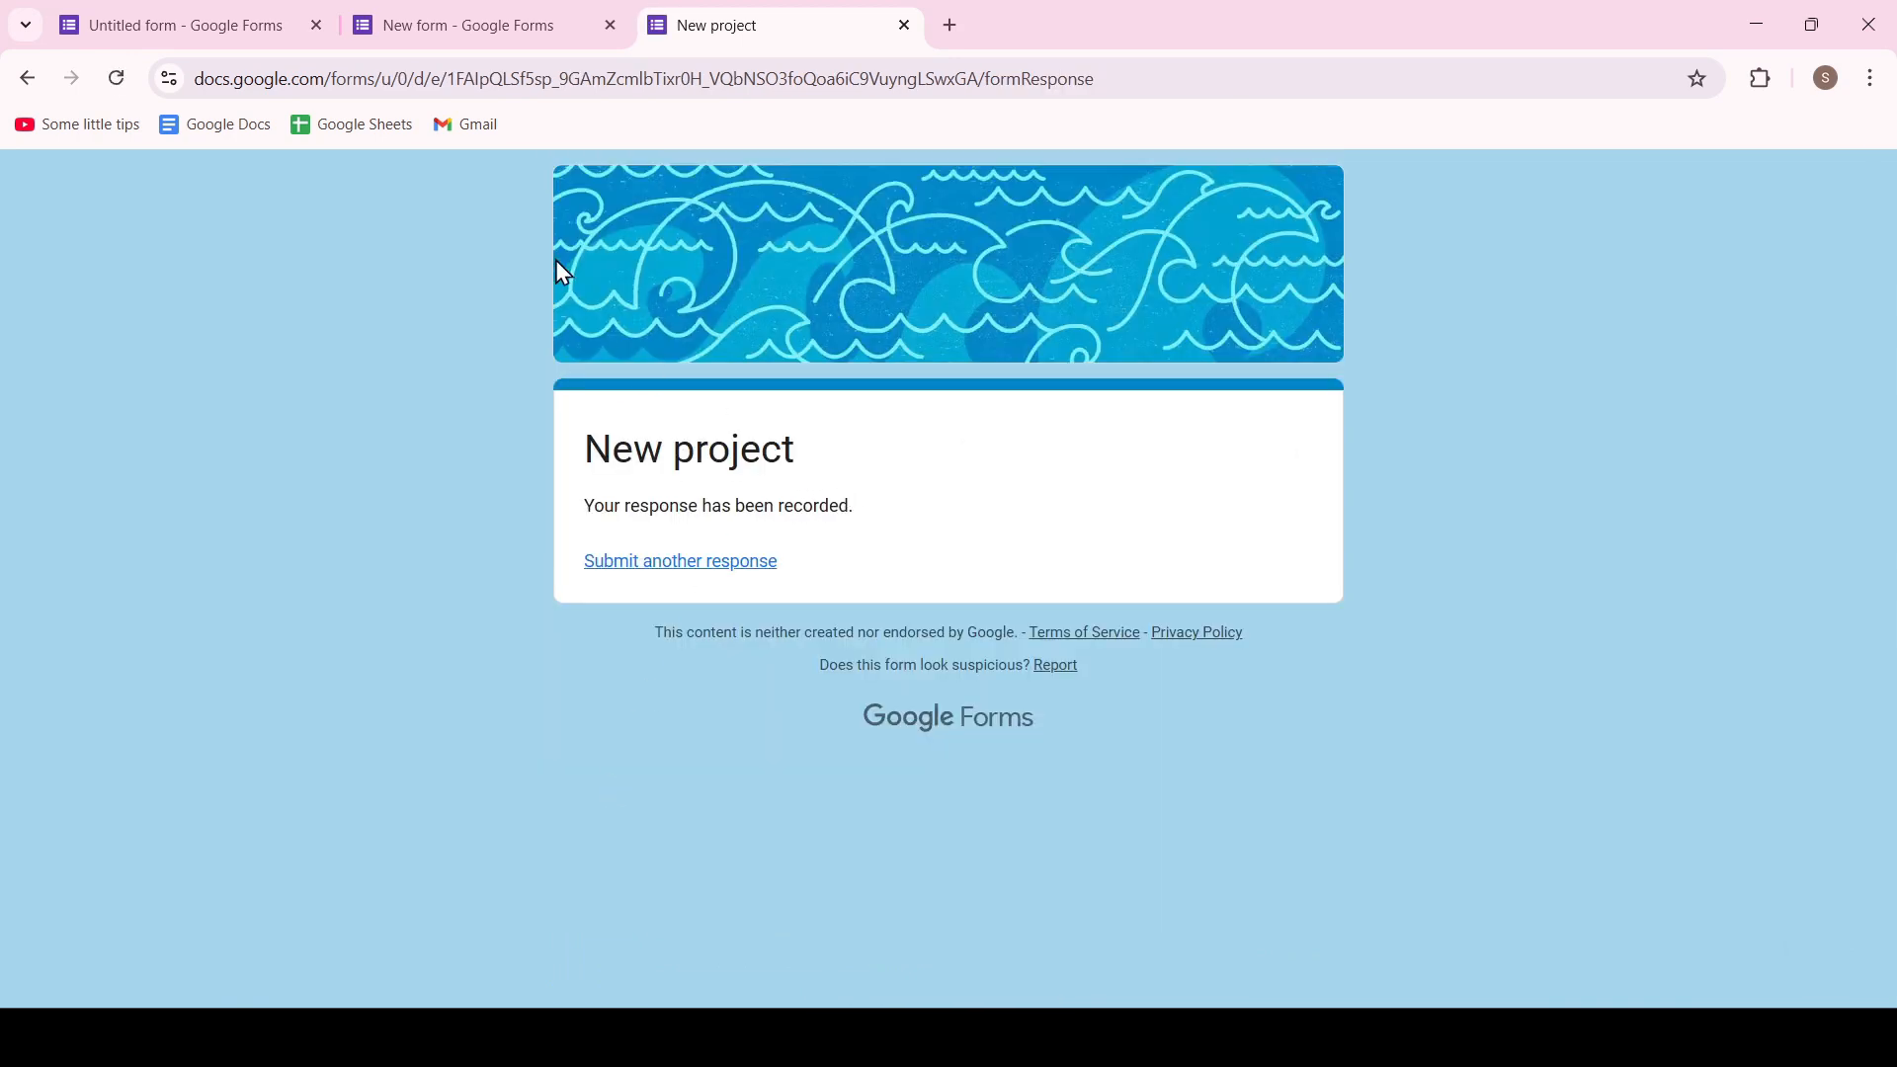
Return to the form editor and review the response summary for all questions
left_click(546, 30)
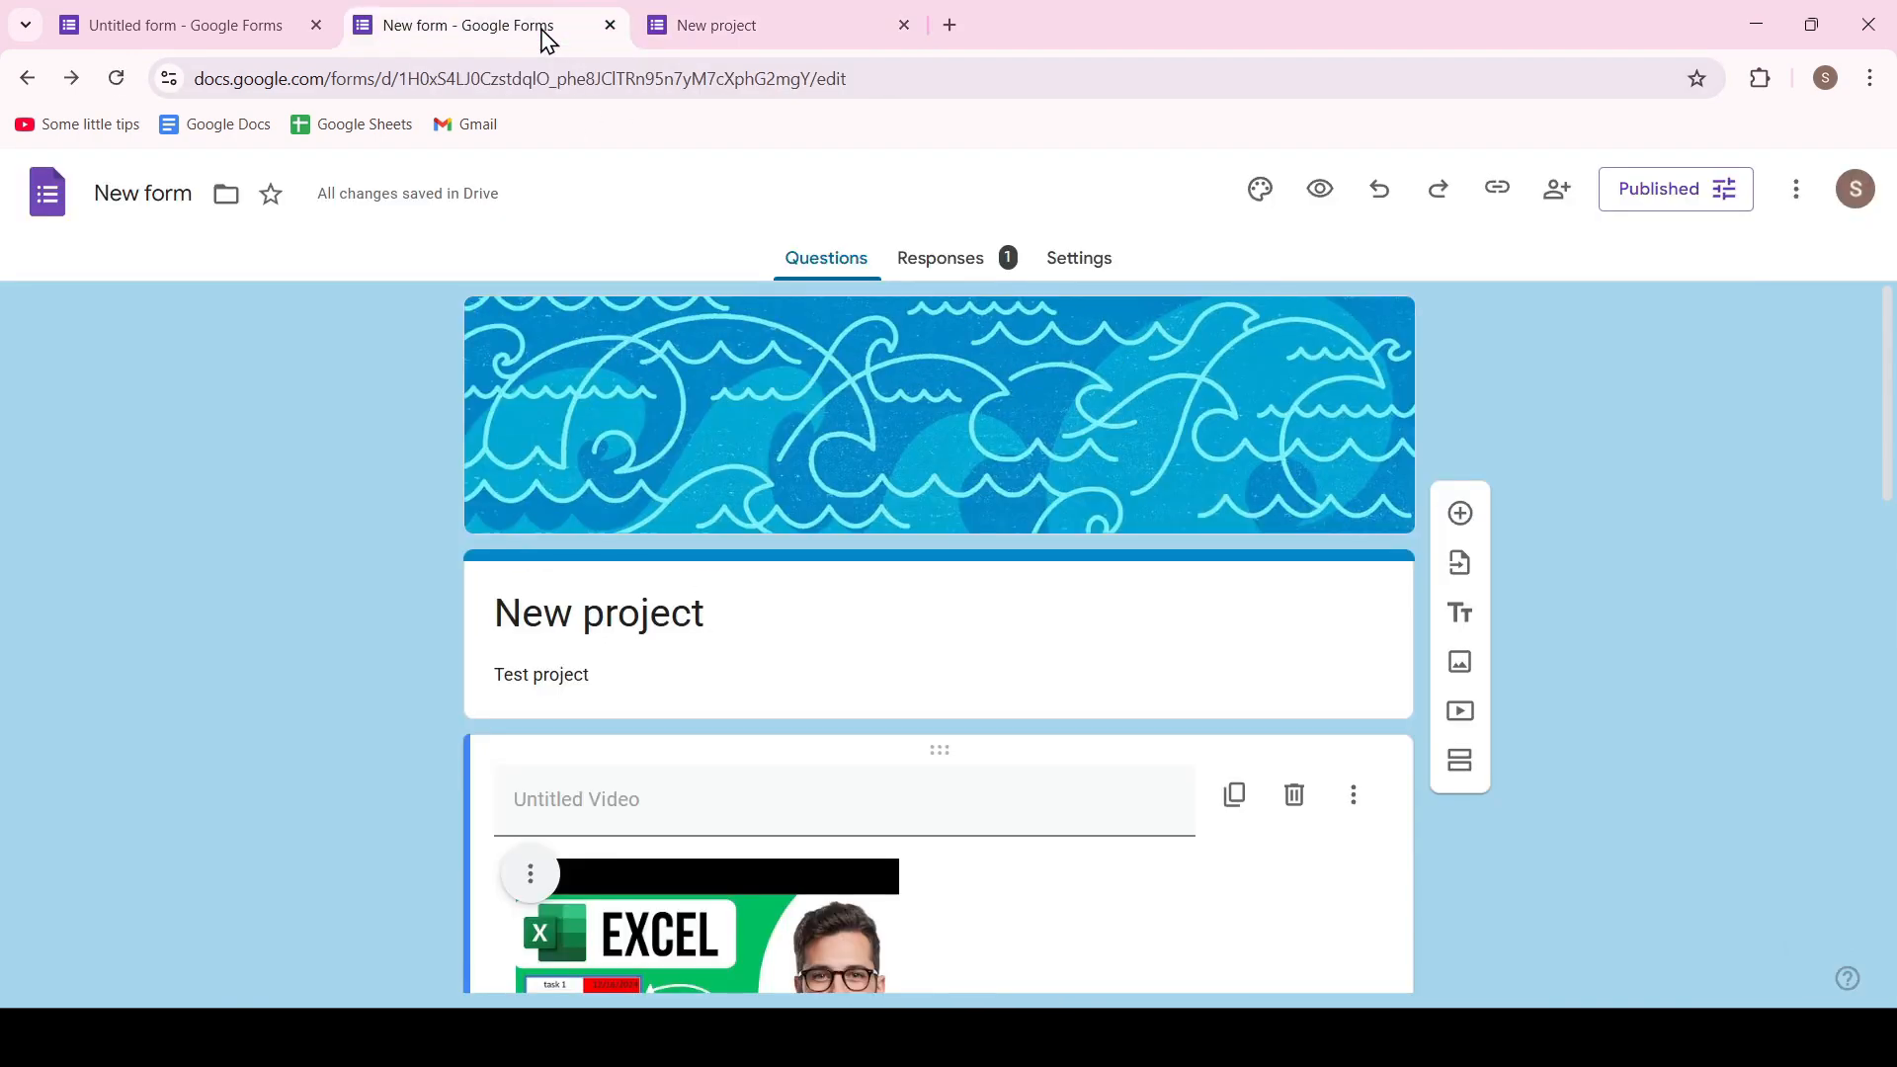
left_click(963, 268)
scroll(894, 435, "down", 6)
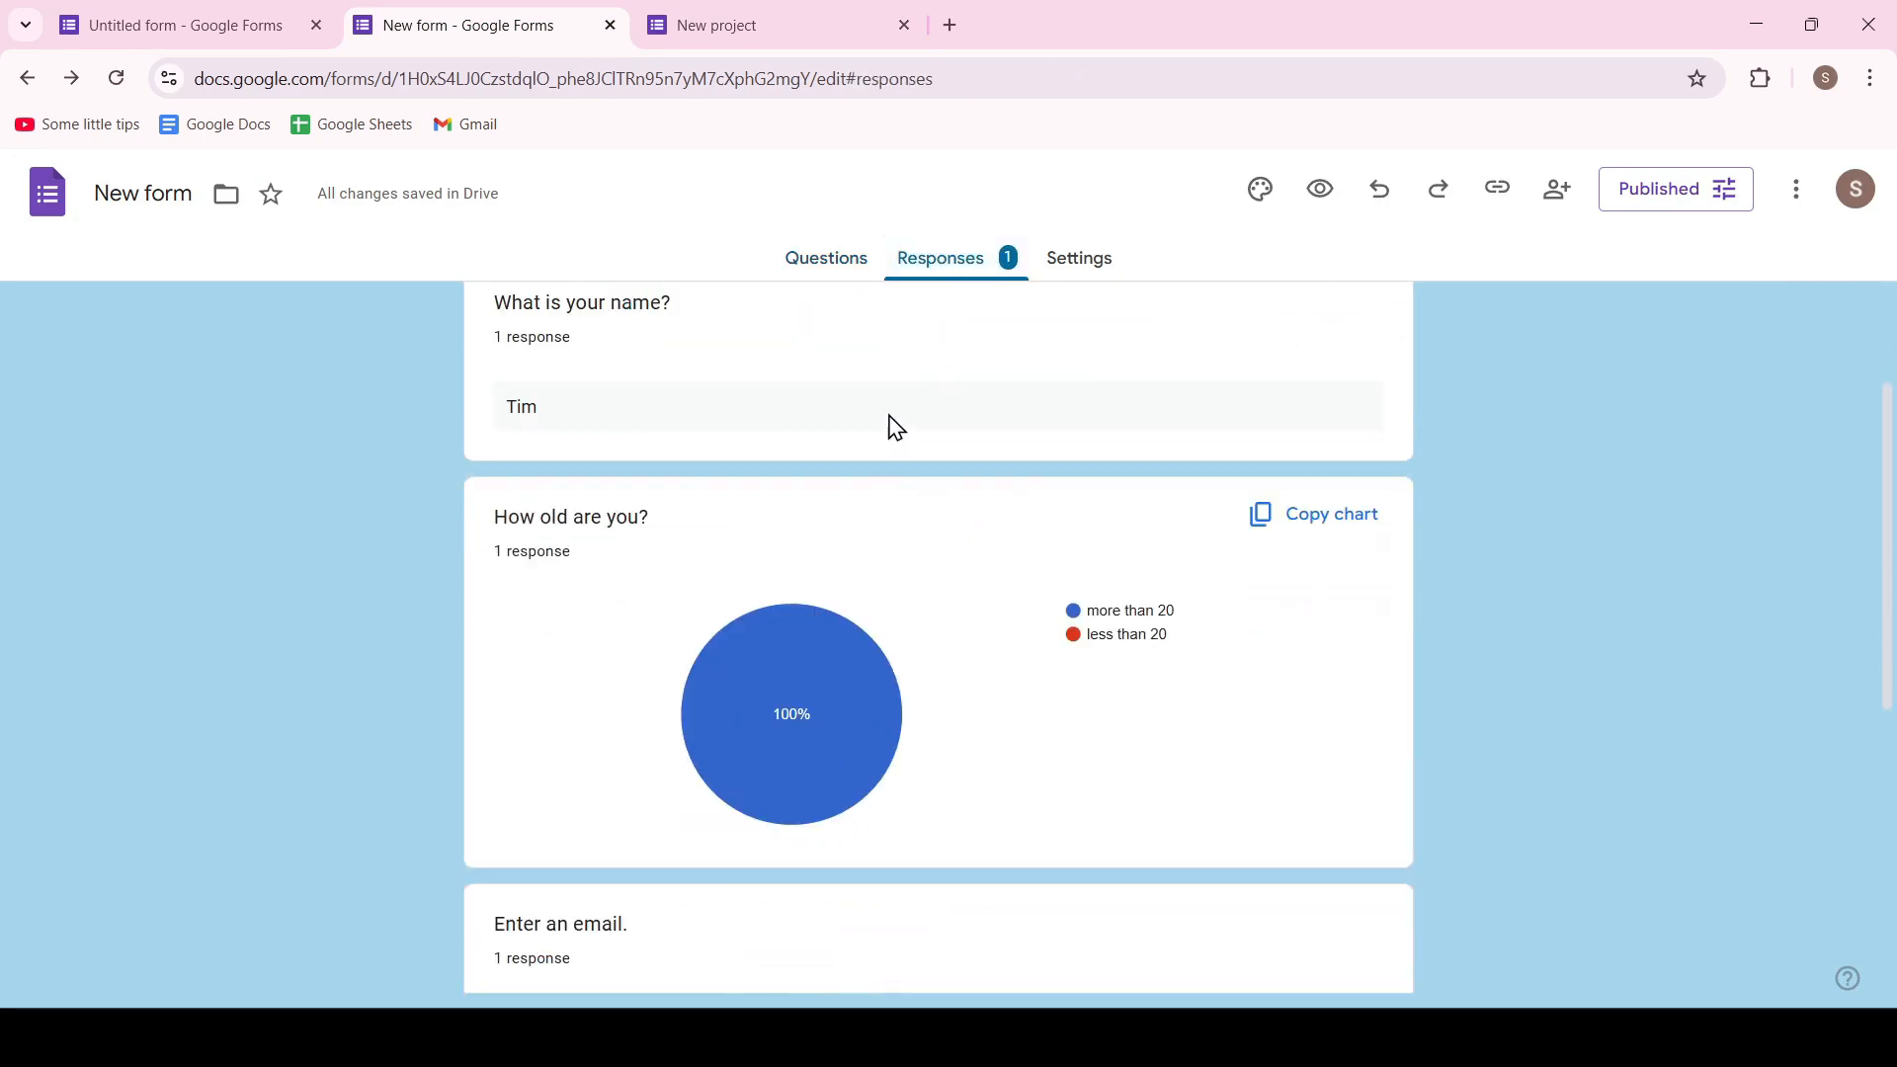
scroll(869, 553, "up", 4)
scroll(791, 652, "down", 4)
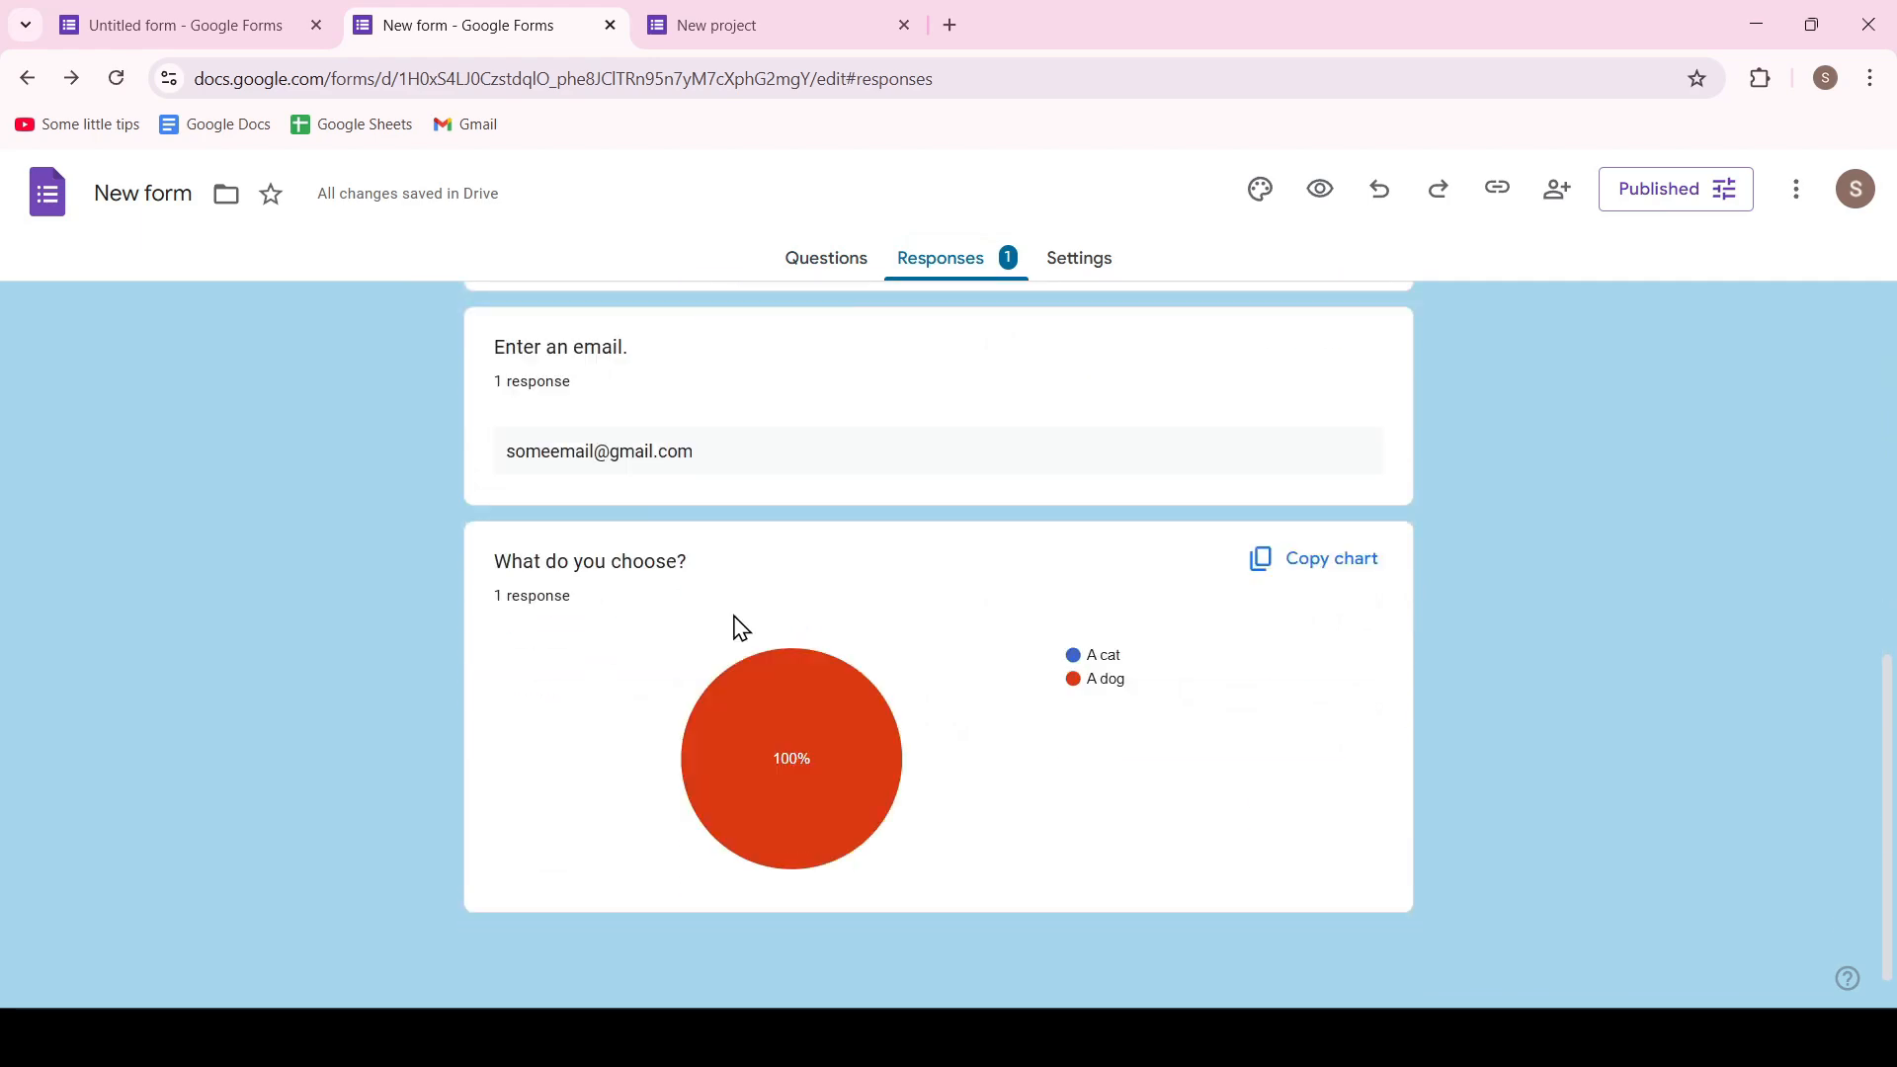
scroll(761, 637, "up", 6)
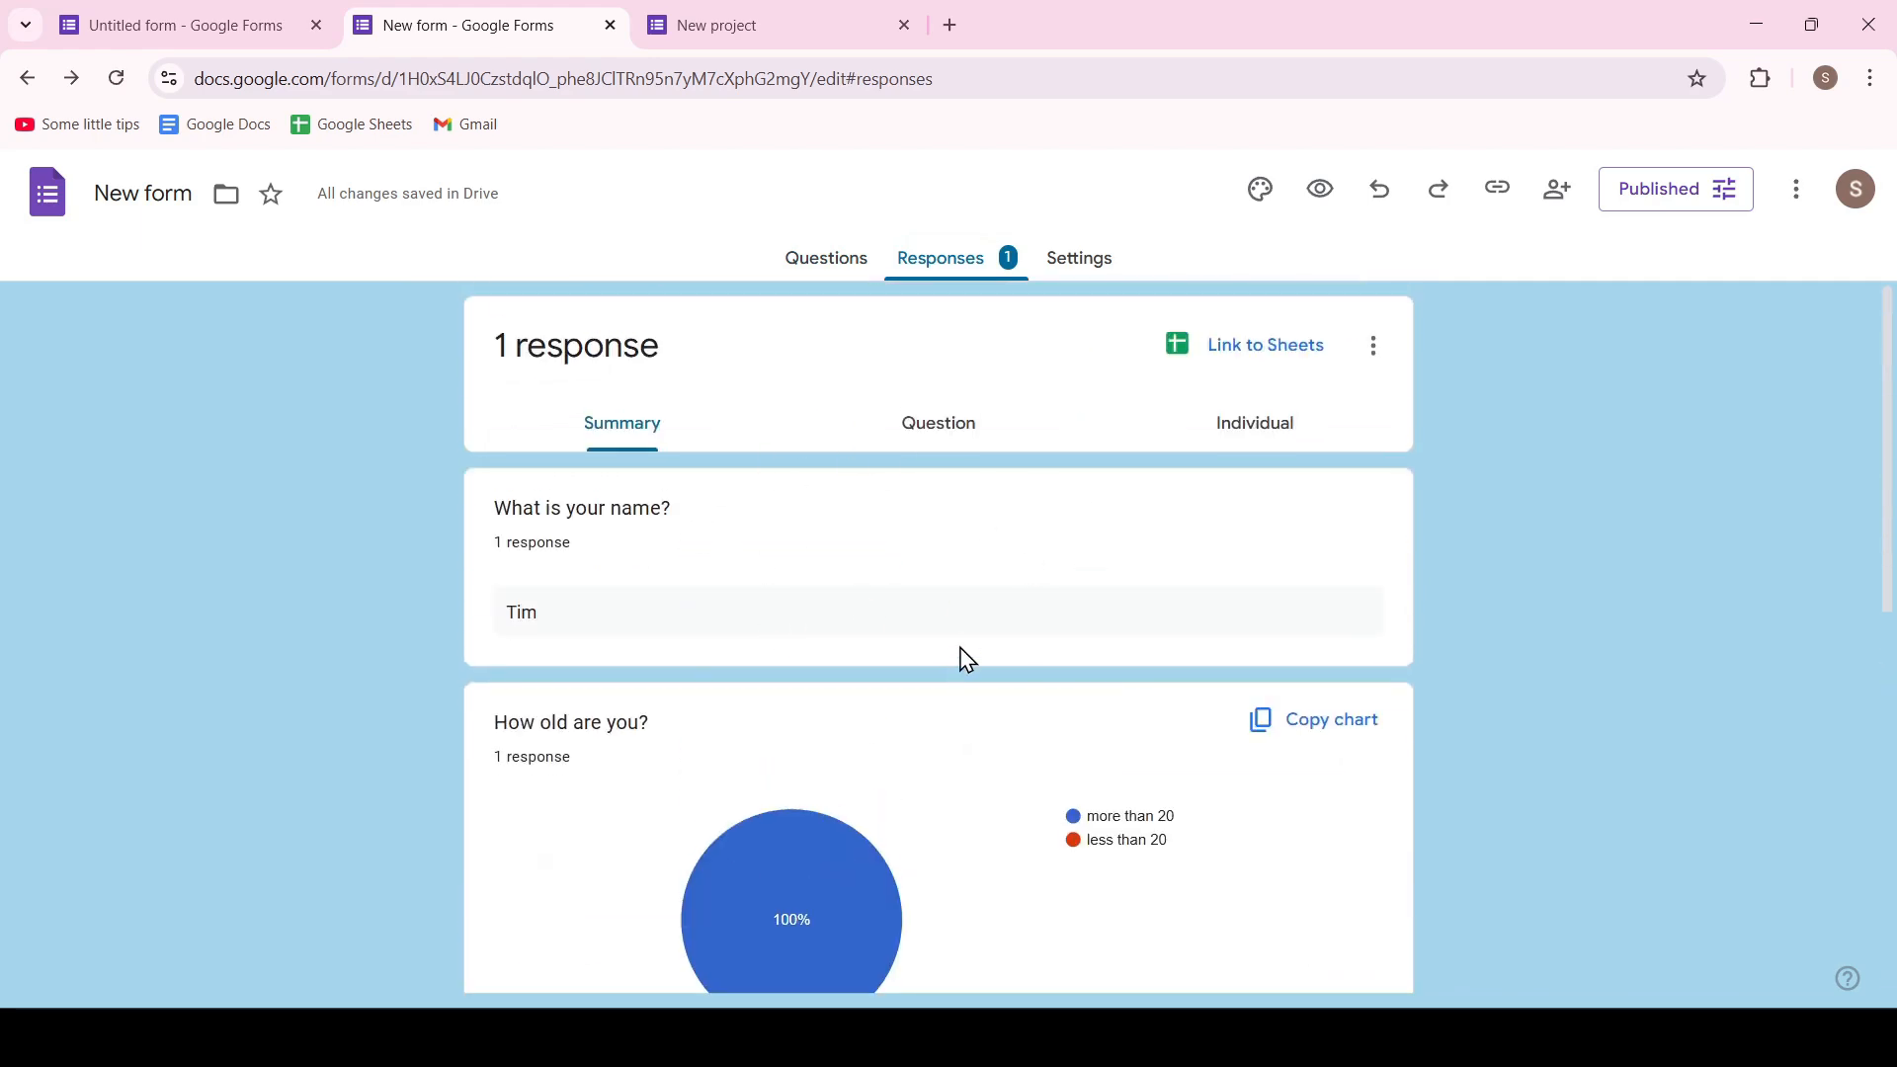
scroll(902, 432, "down", 6)
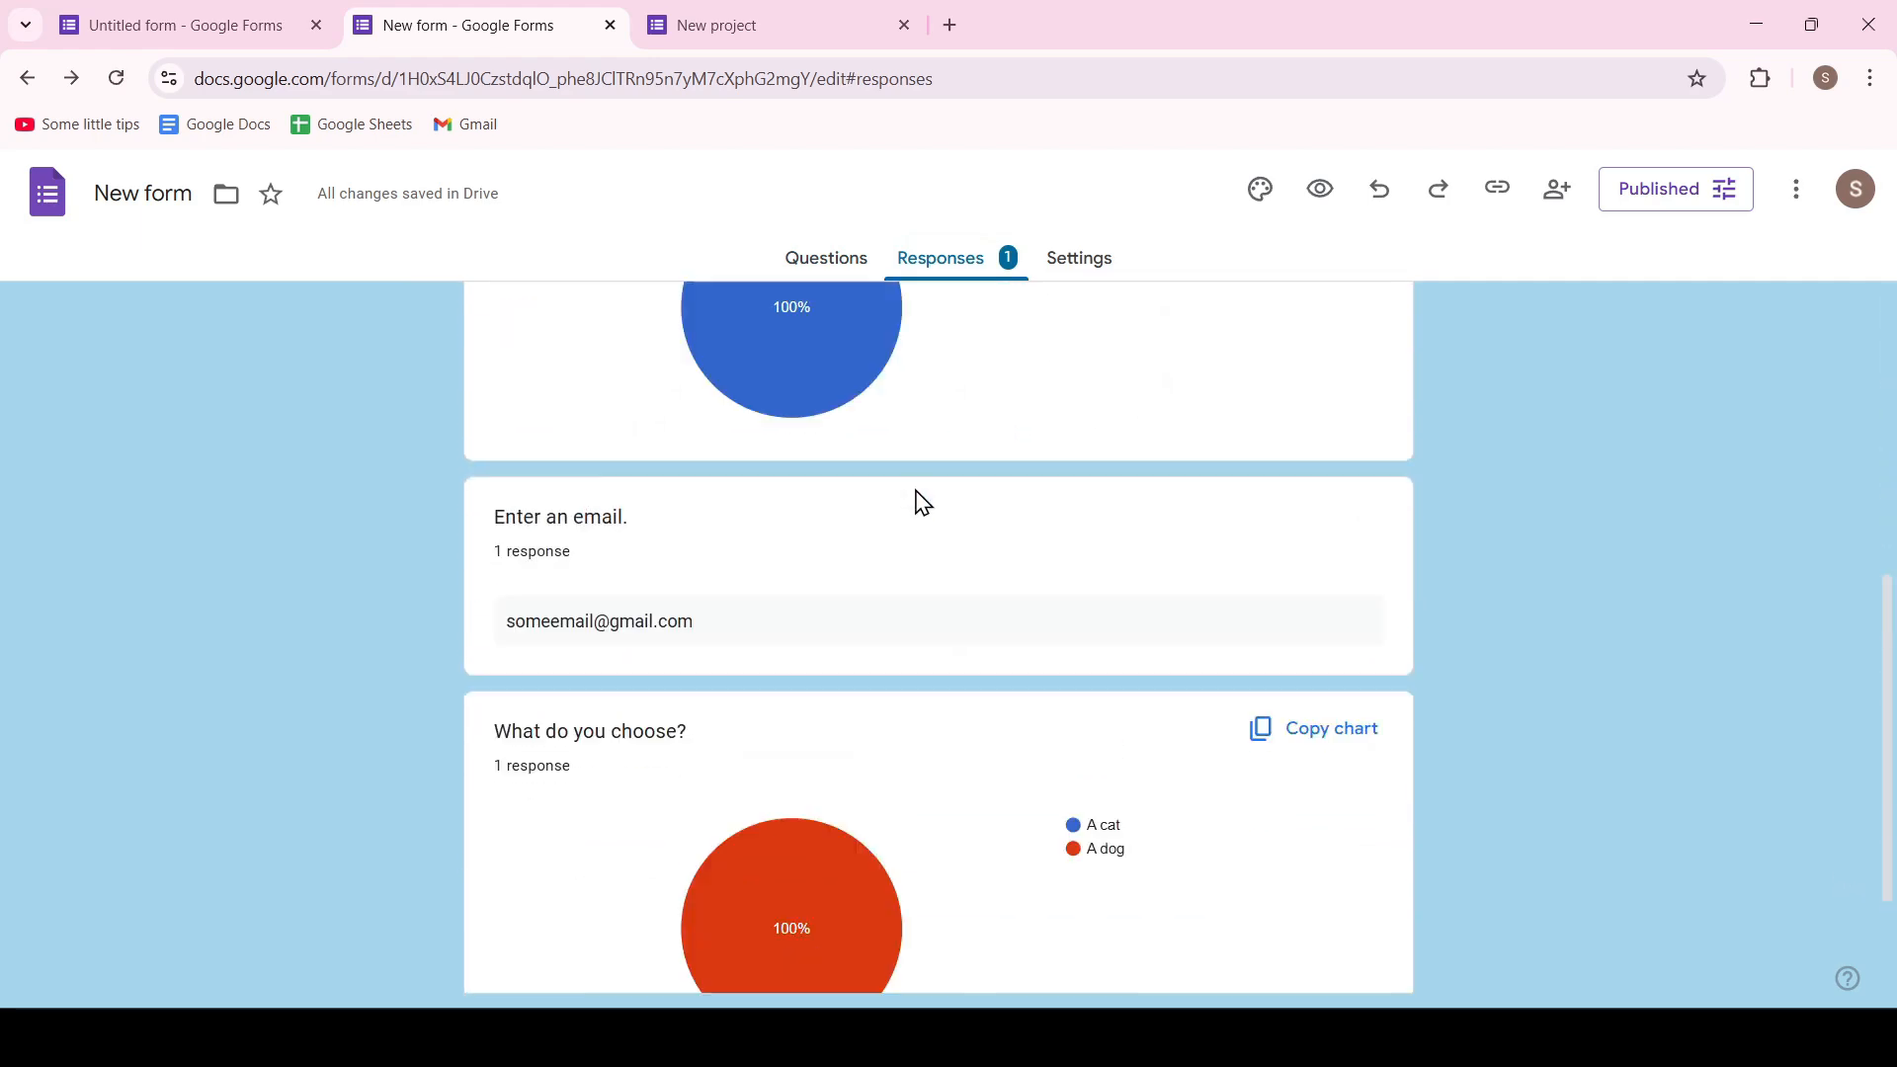
scroll(919, 500, "up", 6)
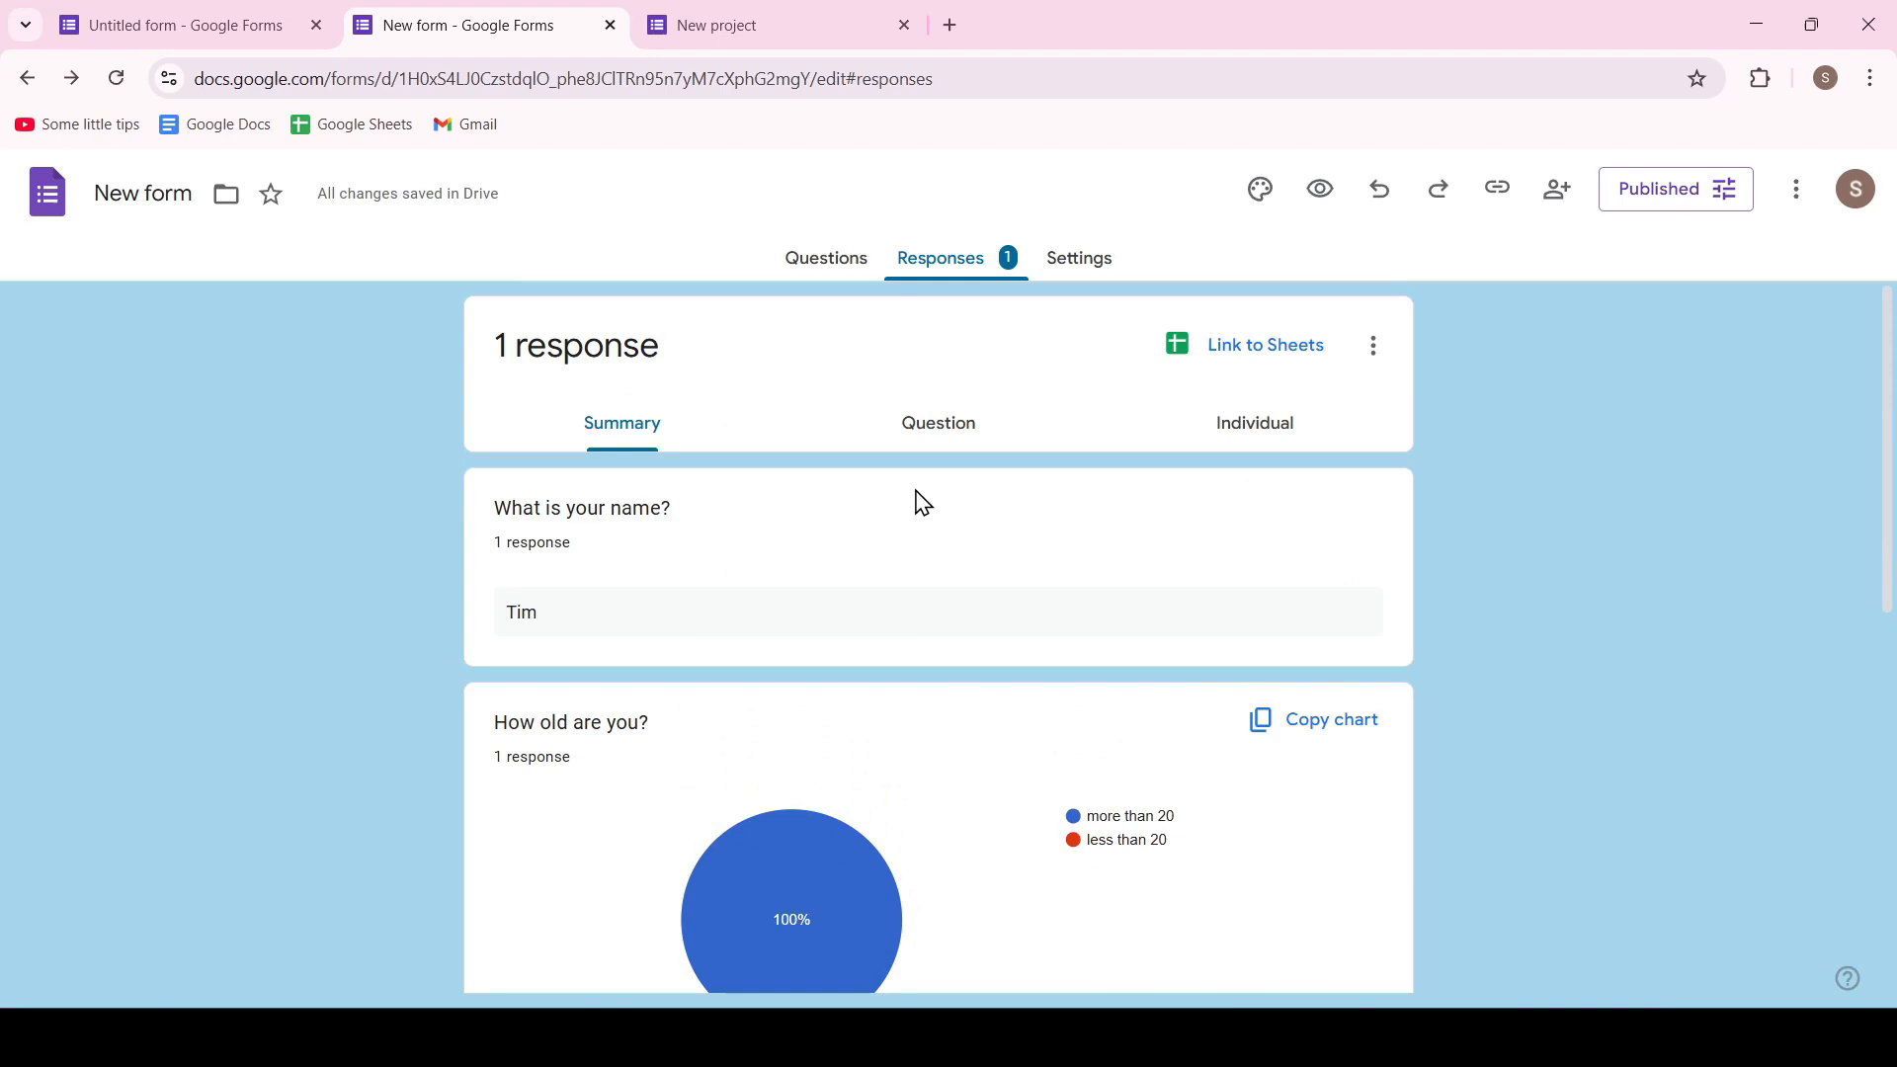
Link the responses to a new spreadsheet named "New form (Responses)" and return to the form
left_click(1265, 356)
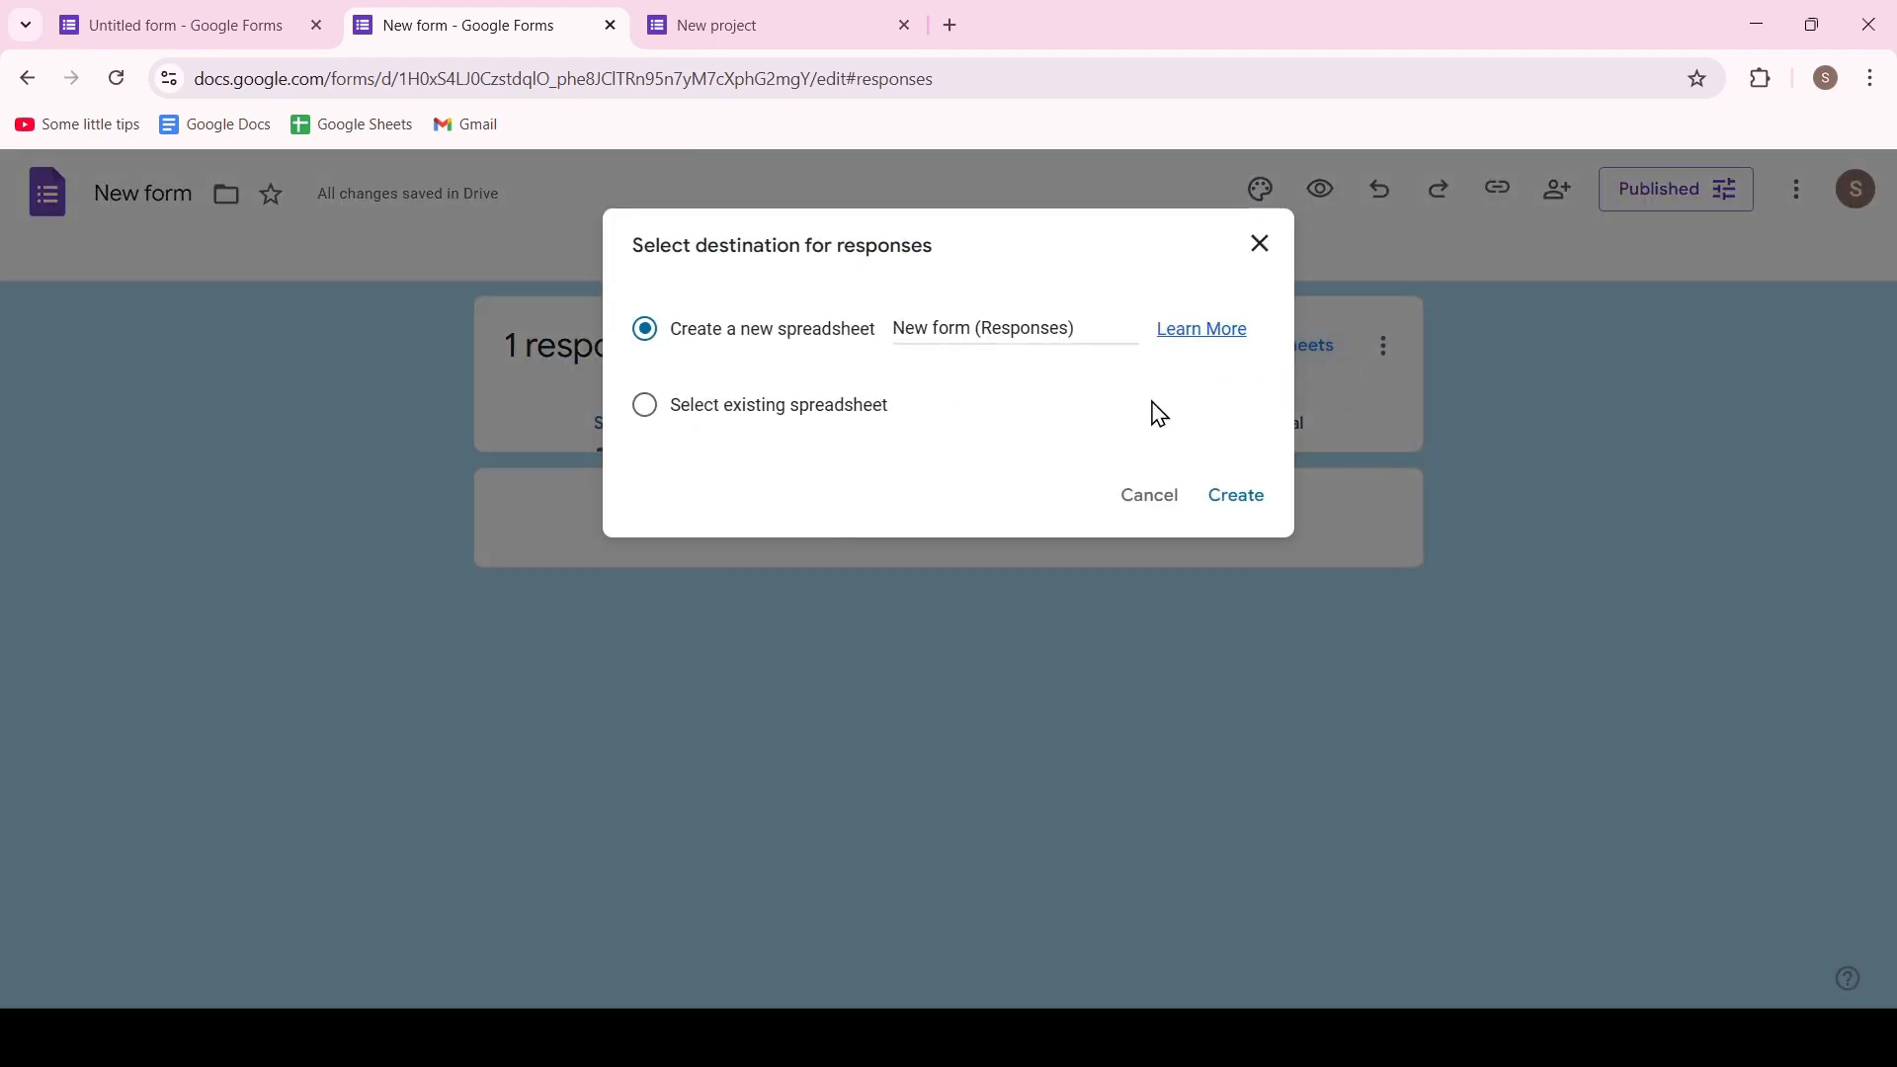
left_click(1237, 497)
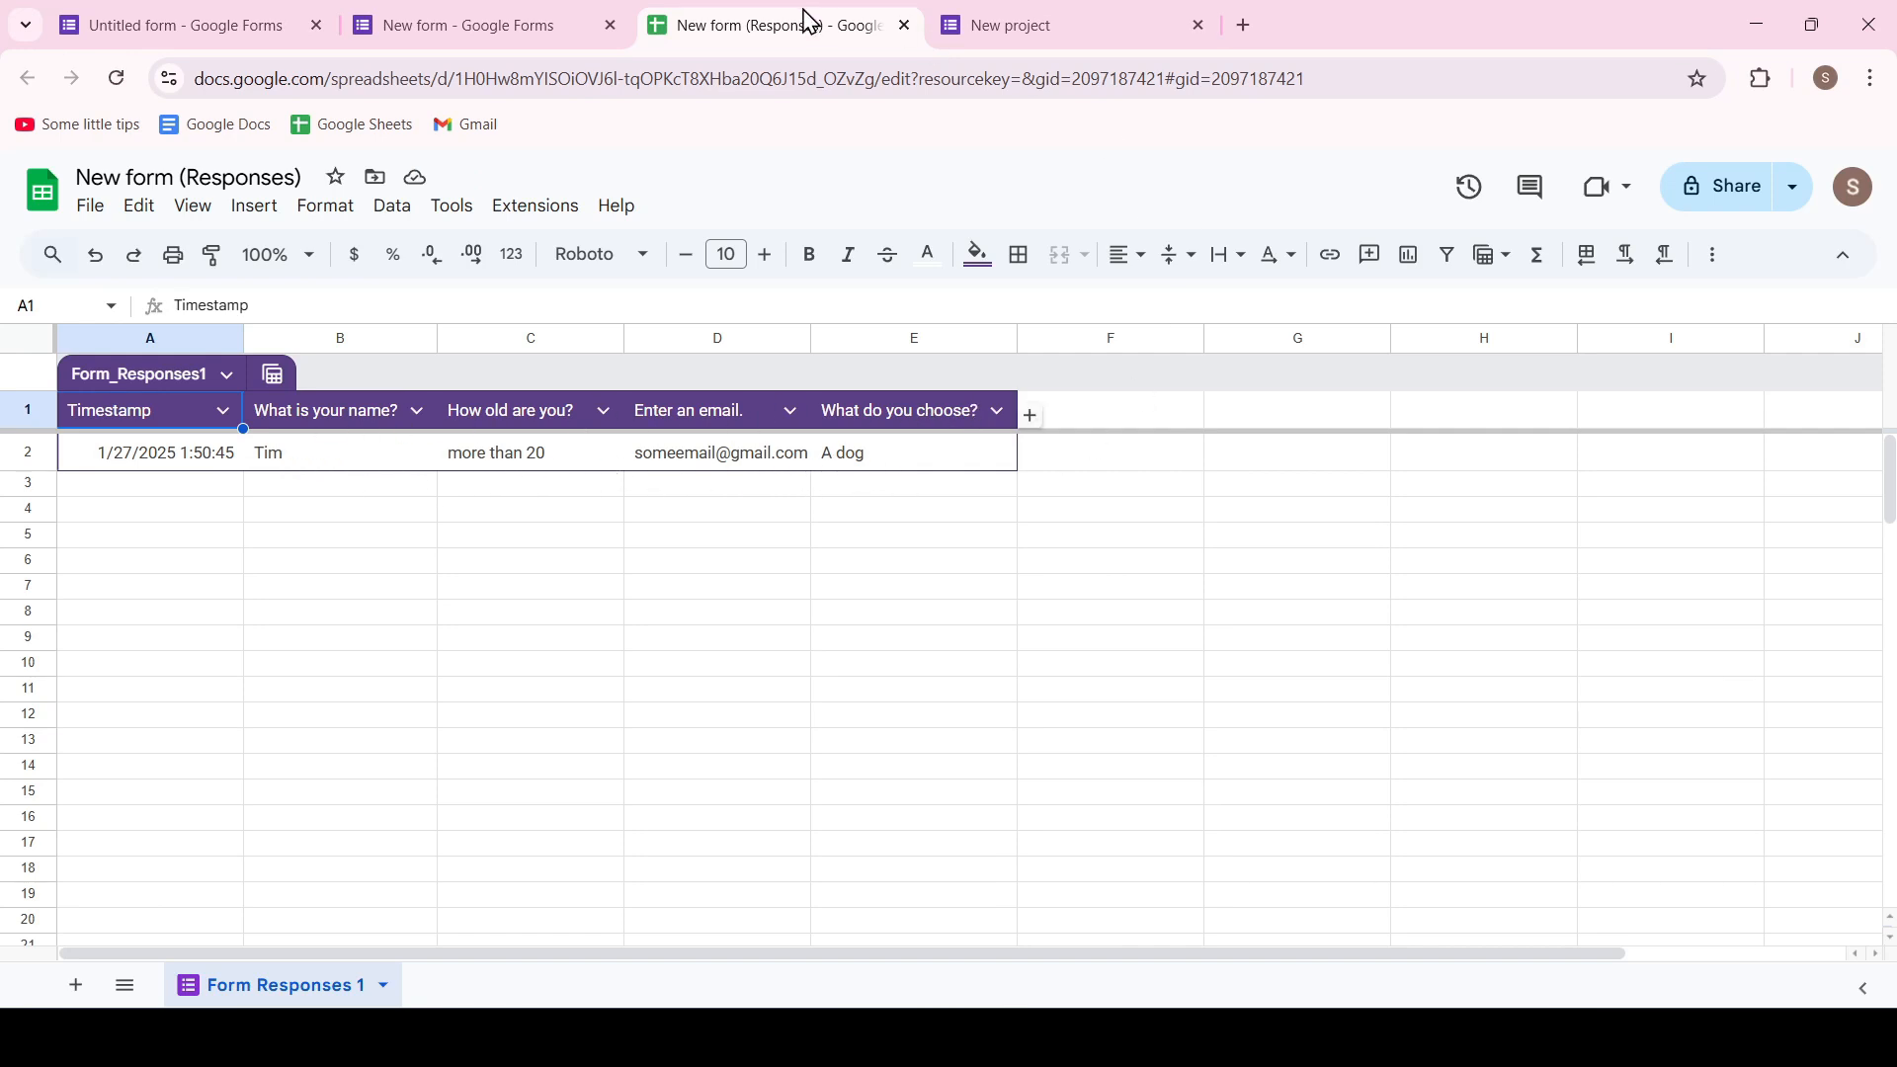
left_click(541, 32)
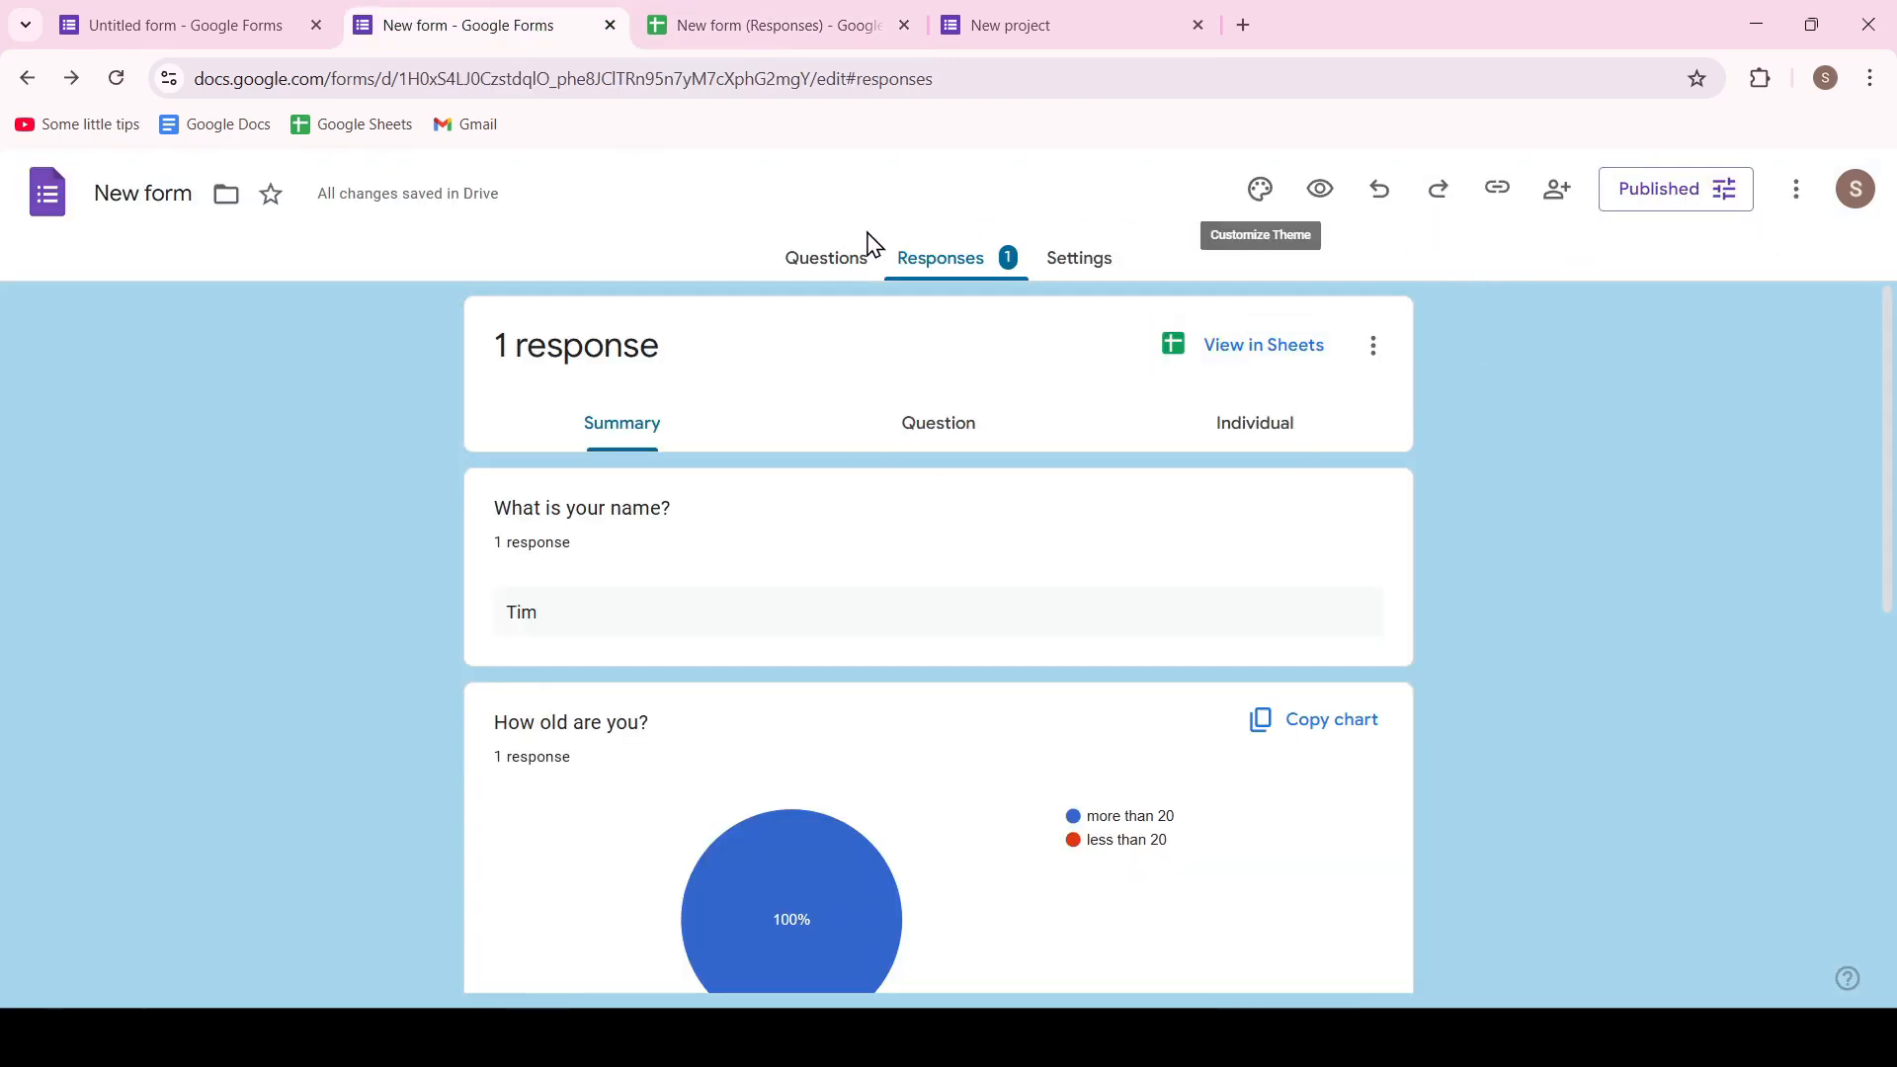
Go back to the form's questions and check the sharing settings for editor and responder access
left_click(830, 257)
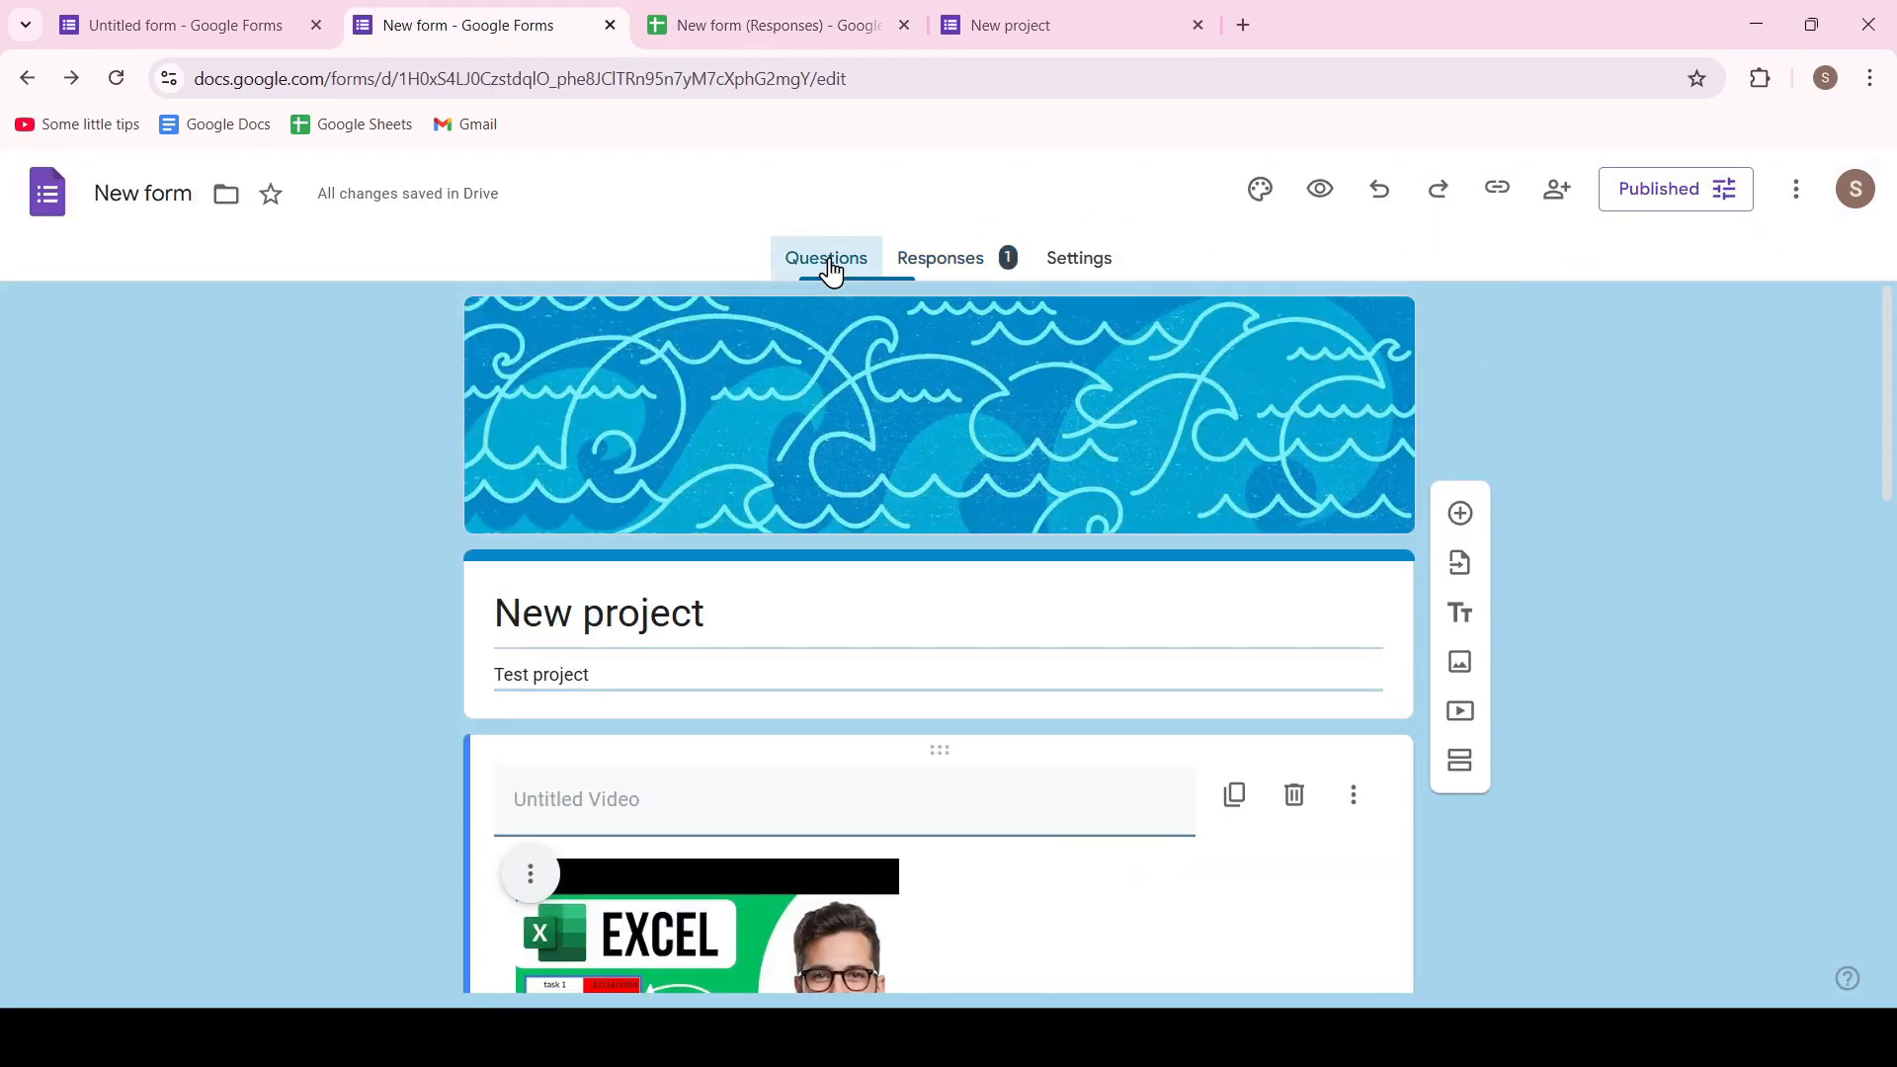
left_click(1555, 191)
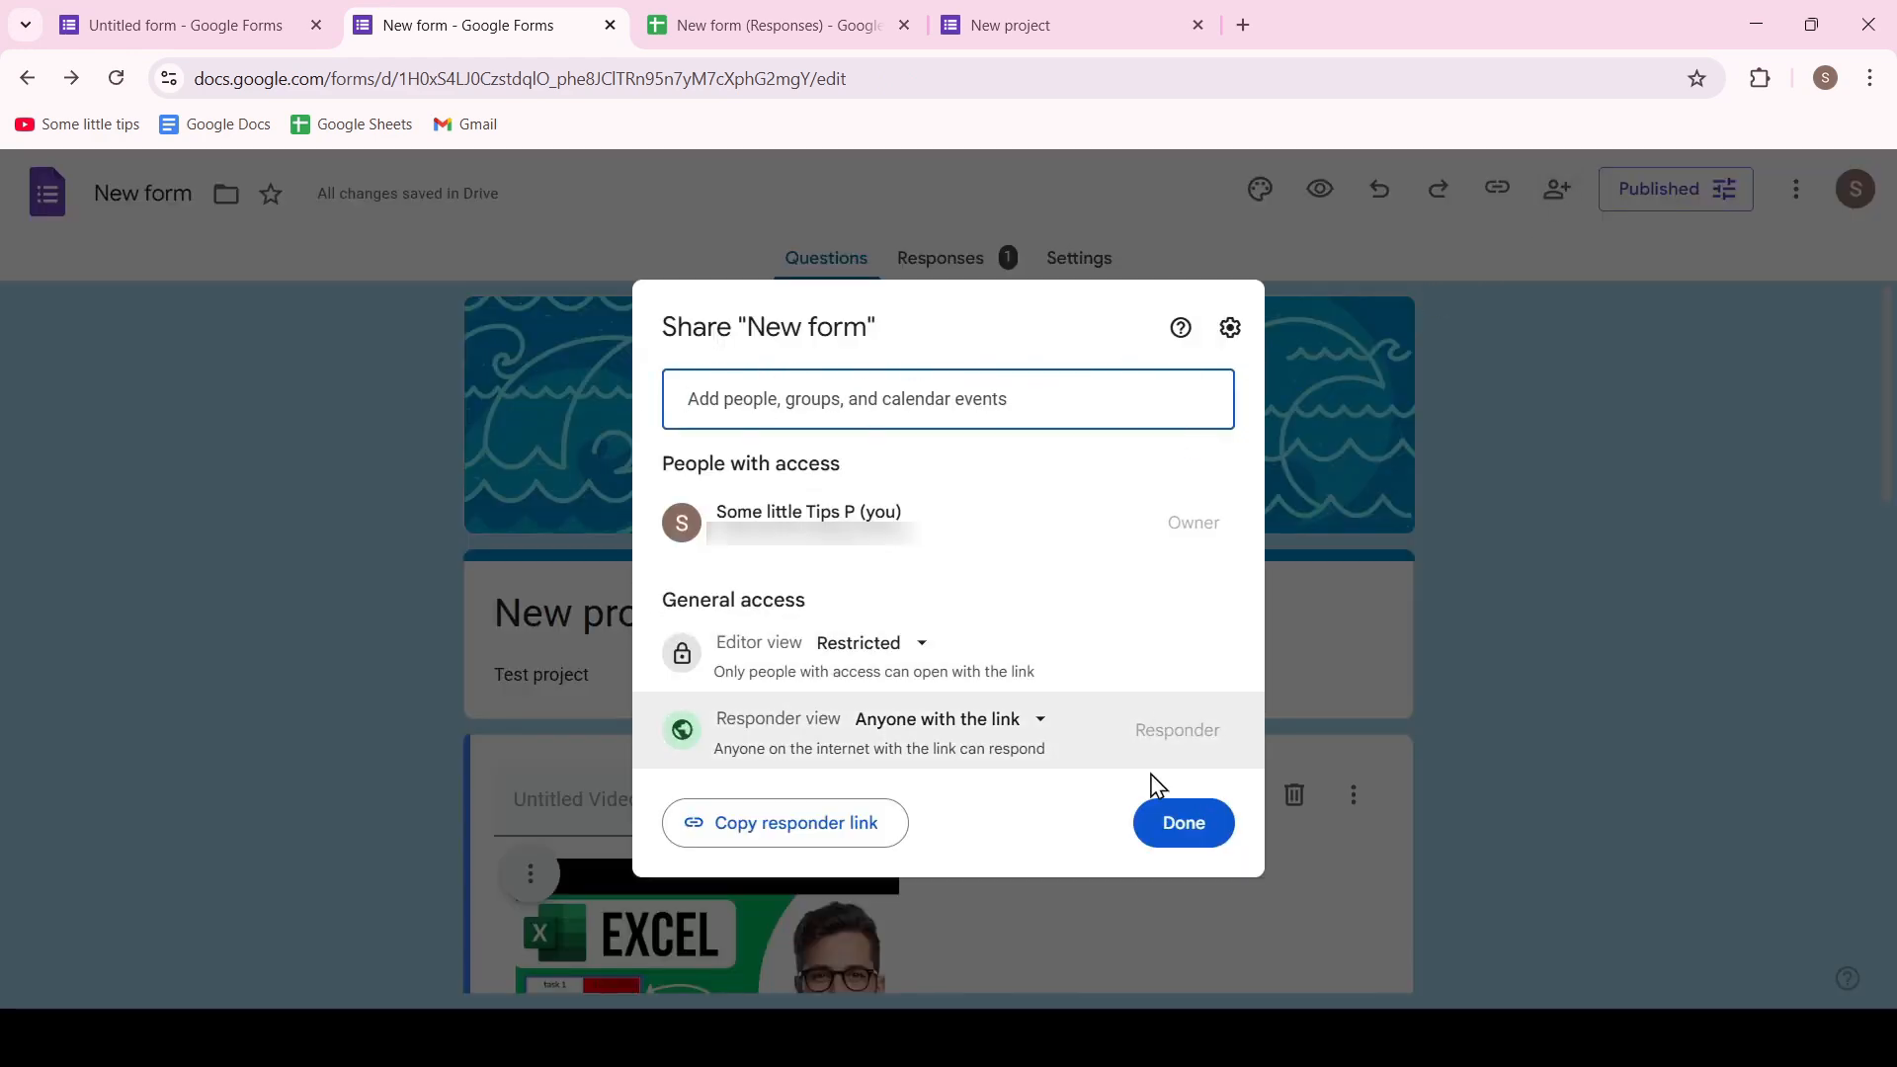
left_click(1191, 825)
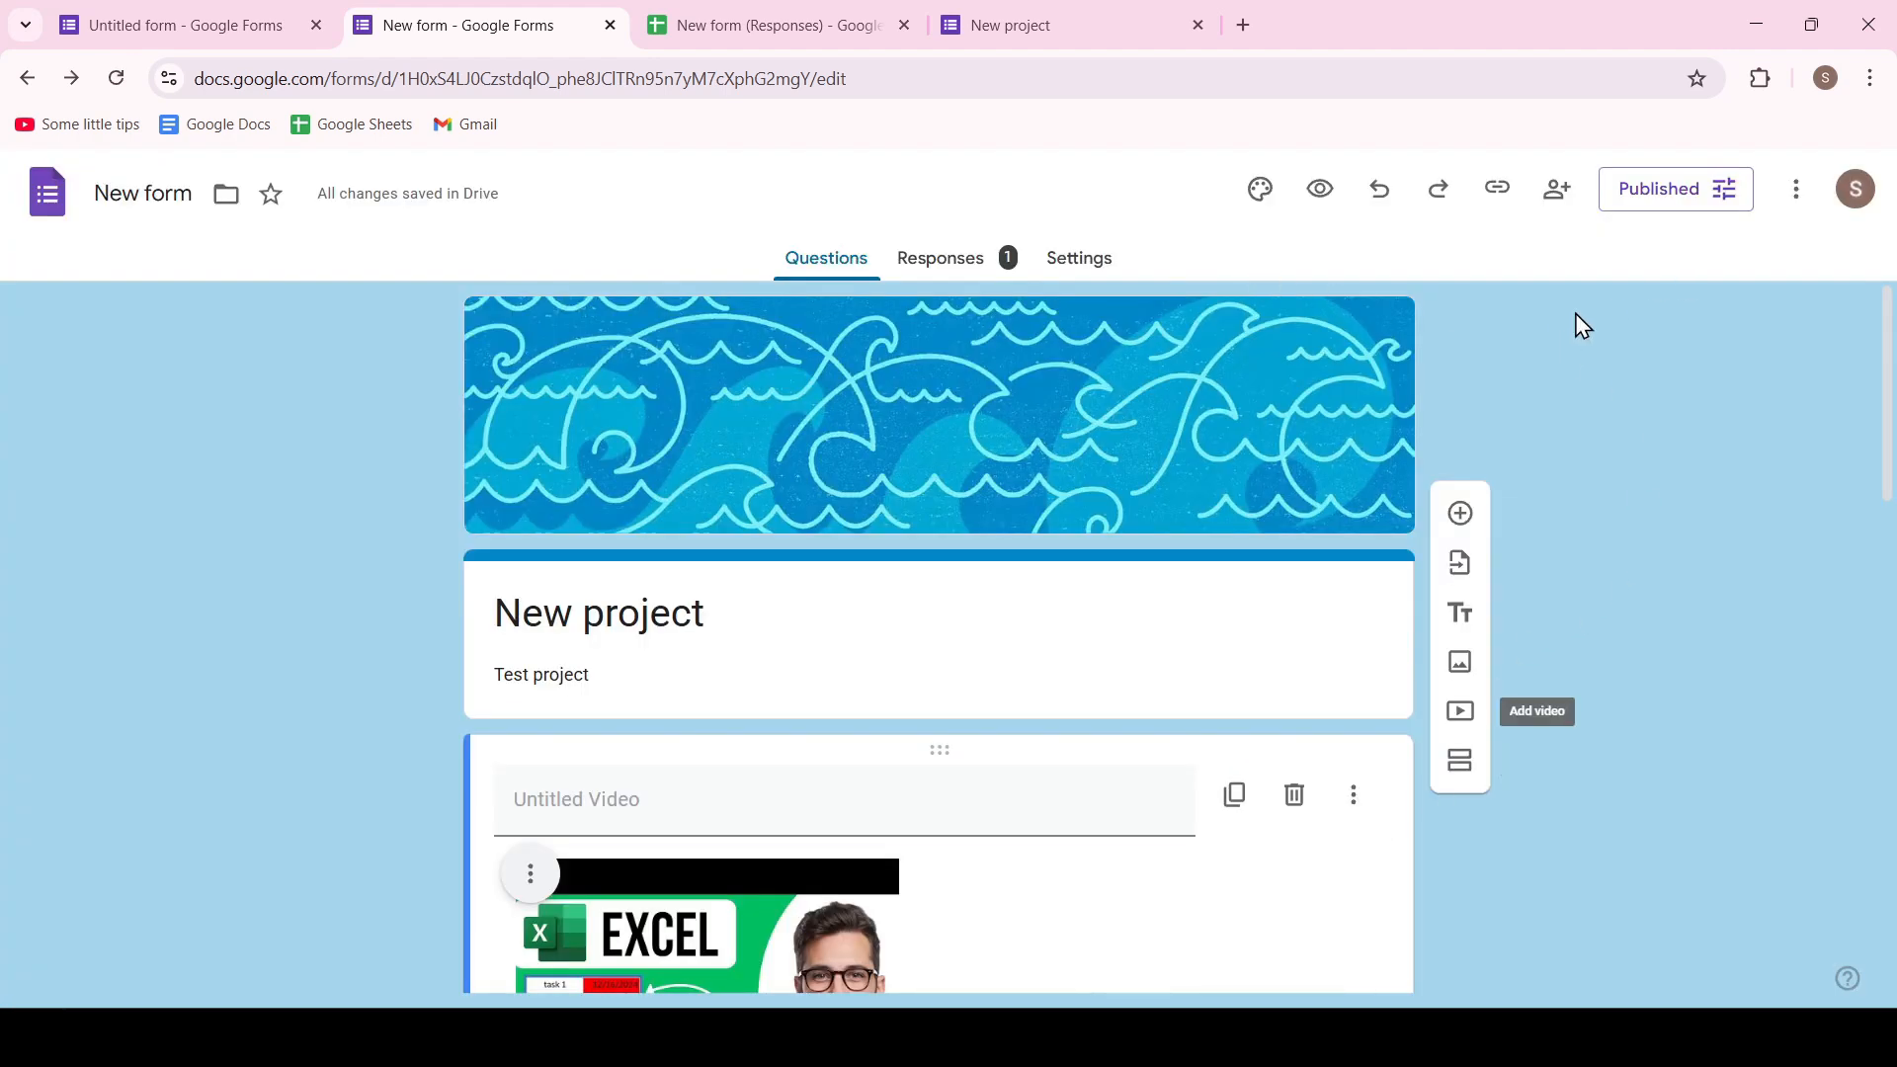
Copy the published form's responder link again as a shortened URL
left_click(1495, 189)
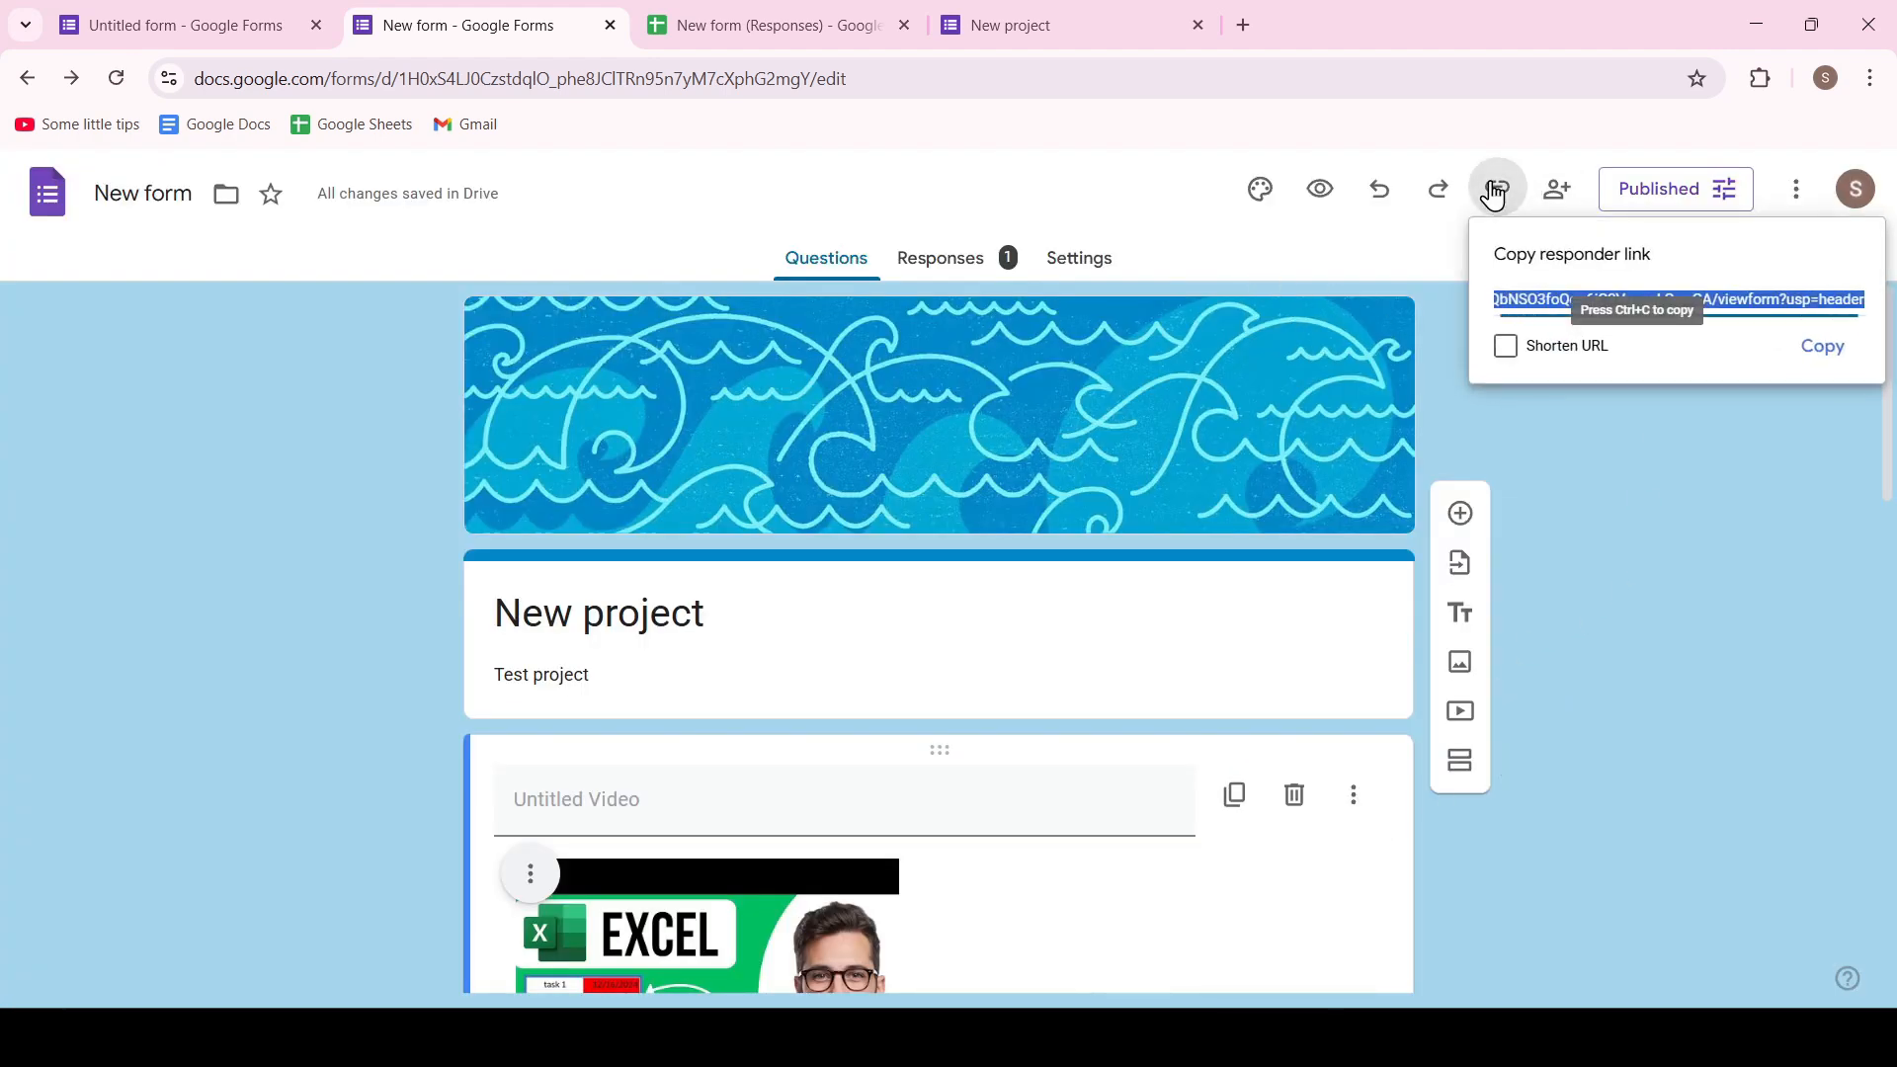
left_click(1507, 348)
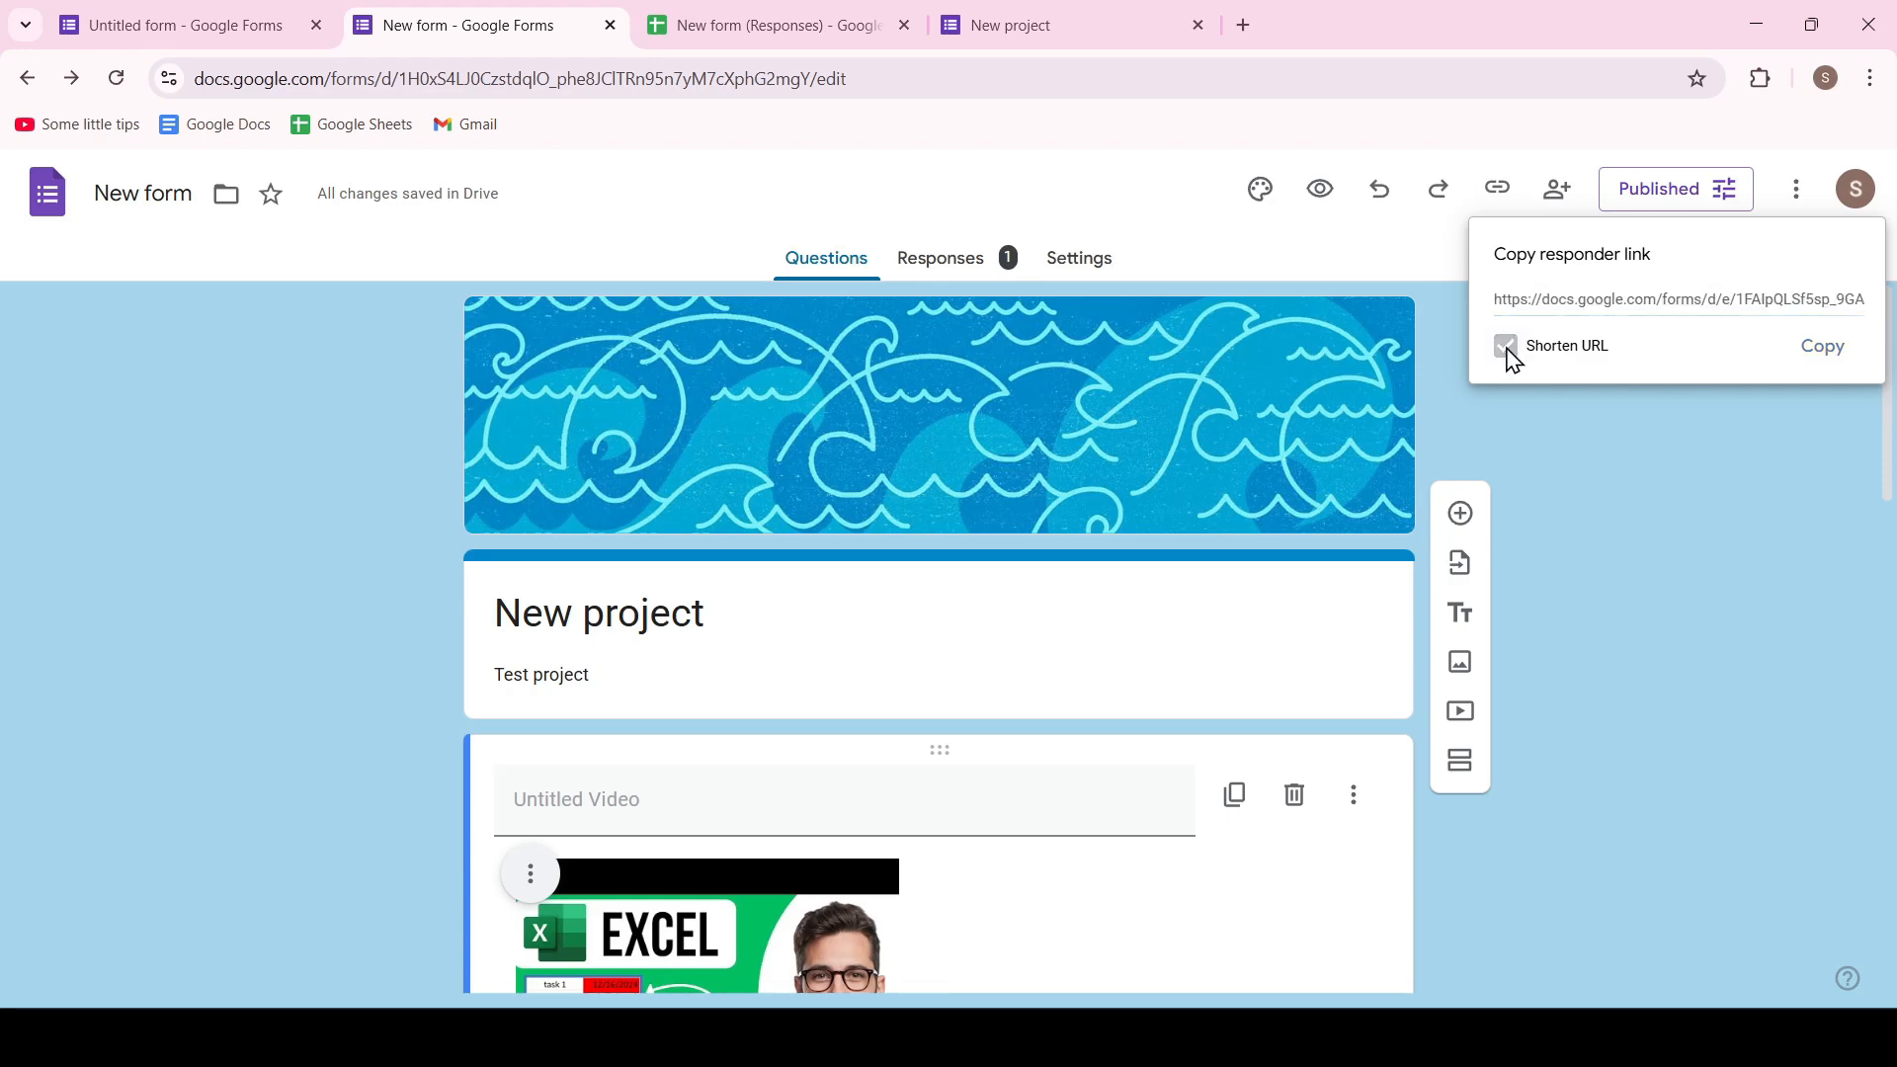
left_click(1824, 347)
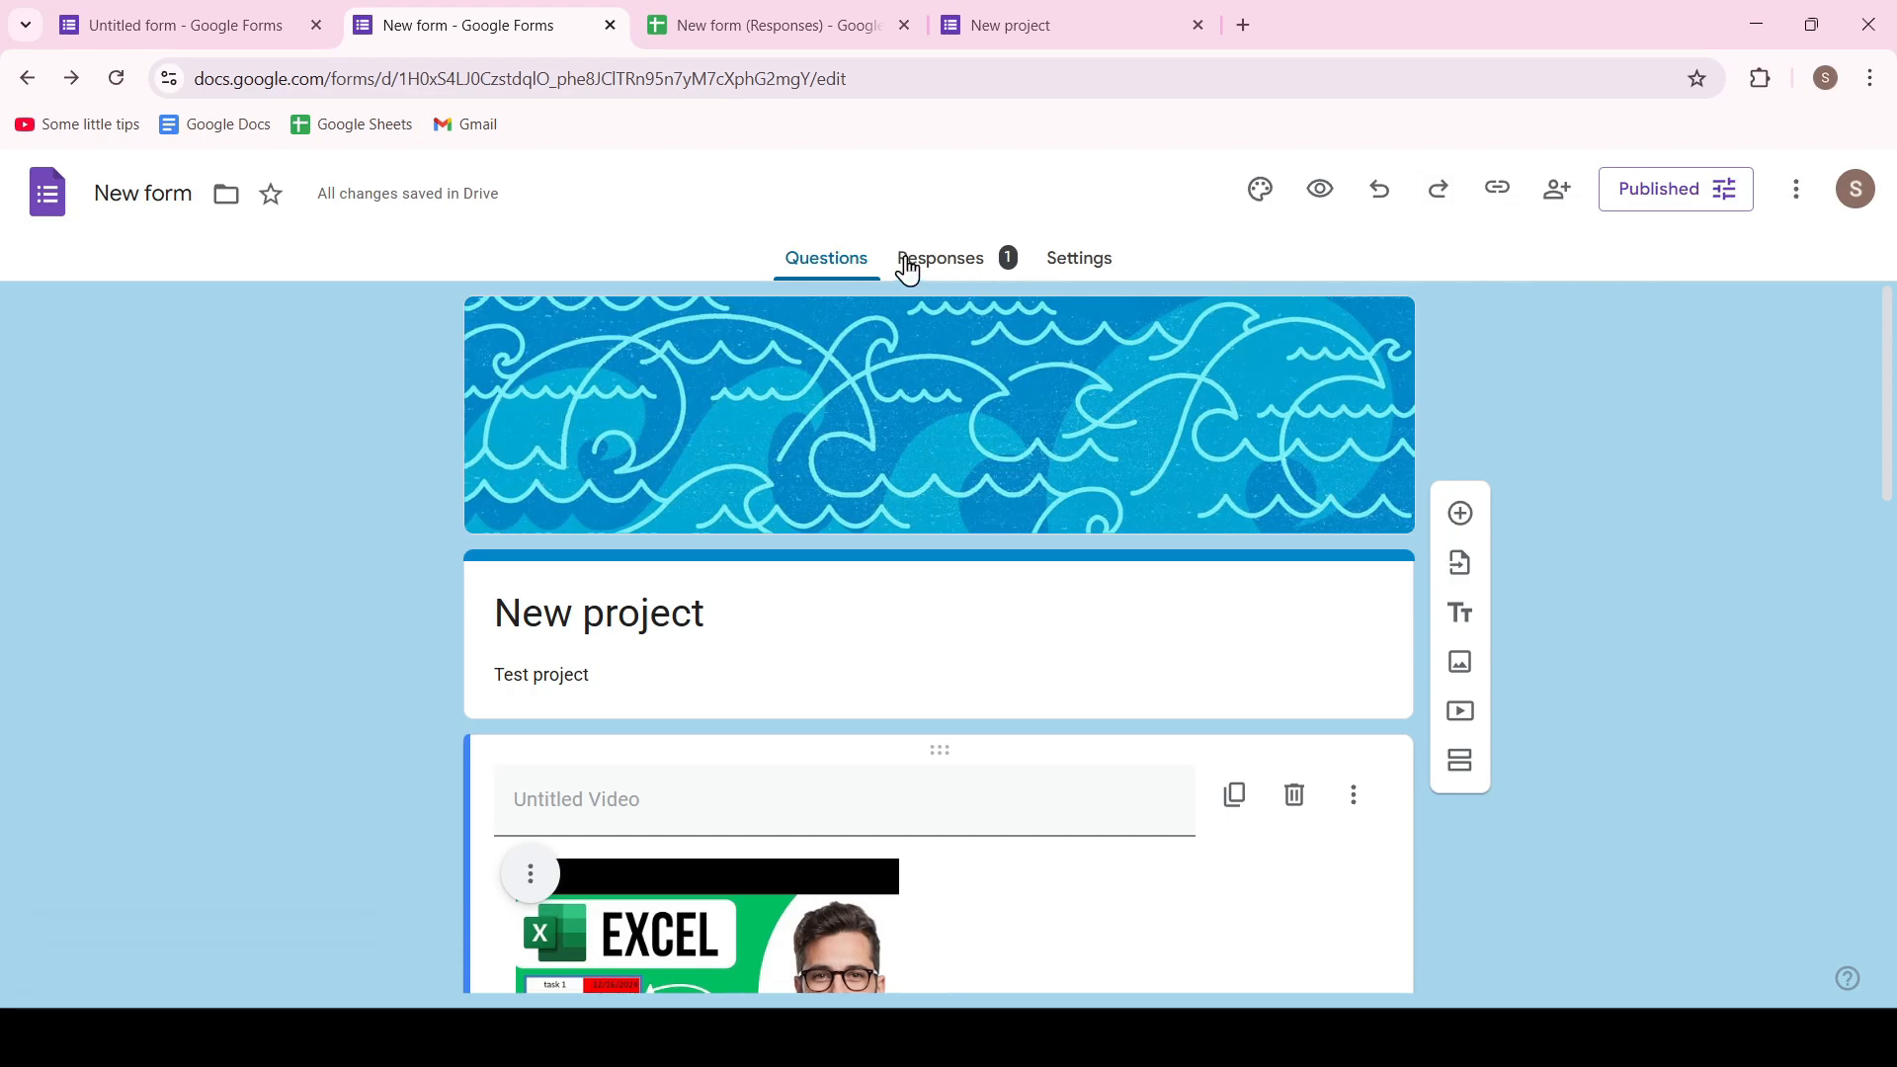
scroll(454, 493, "down", 10)
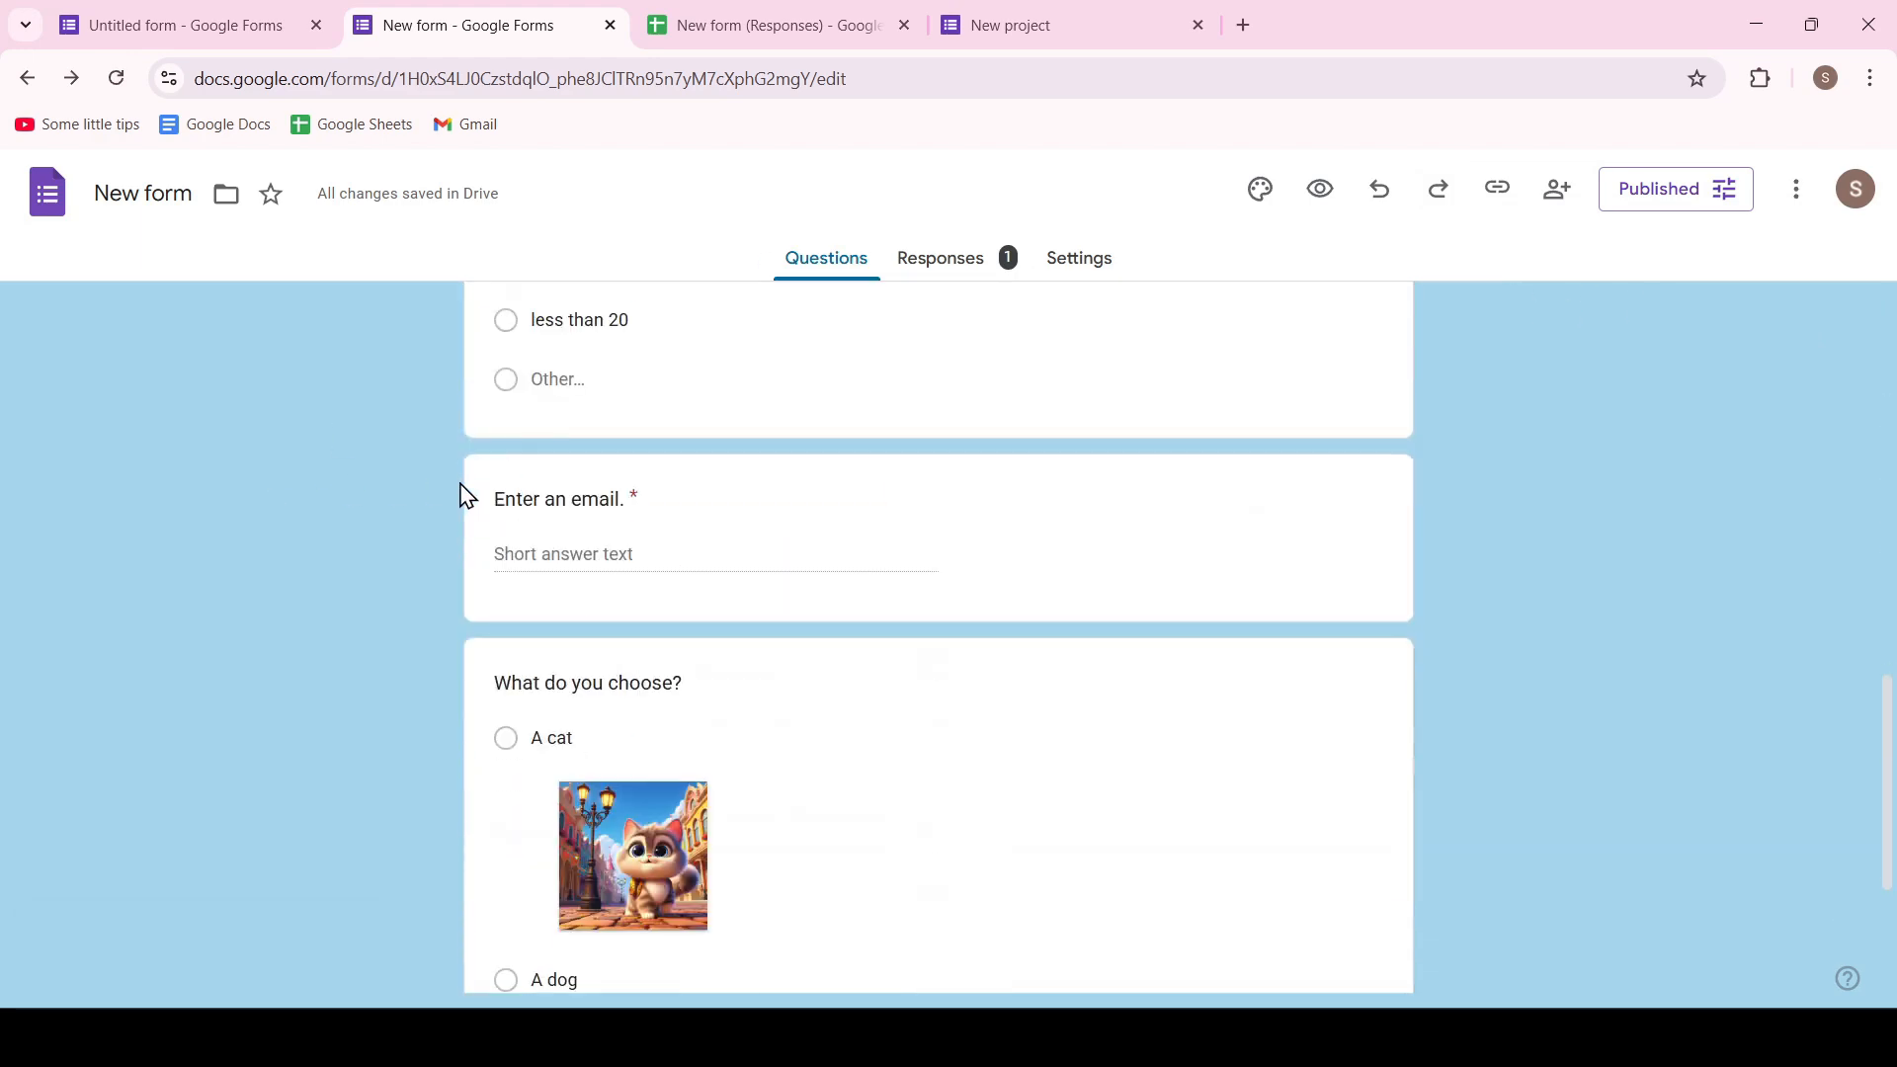